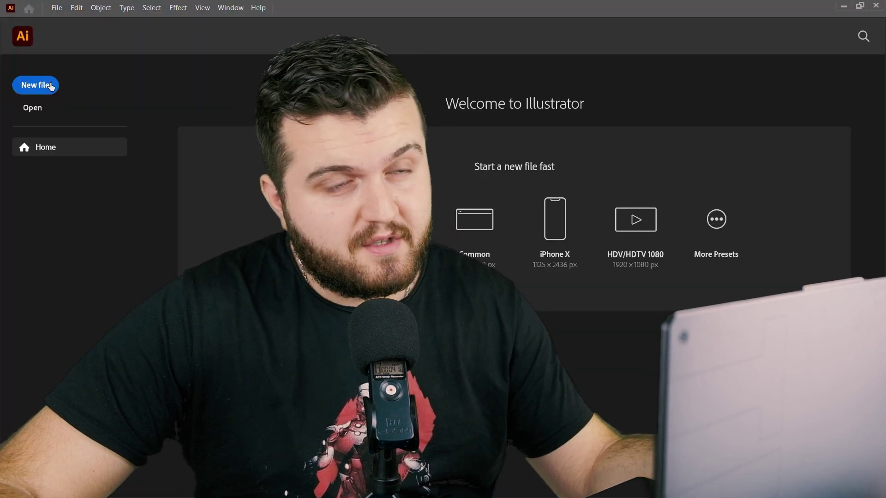
- Create a new 500 × 500 px RGB document after confirming its width and height
{"action": "left_click", "coordinate": [44, 84]}
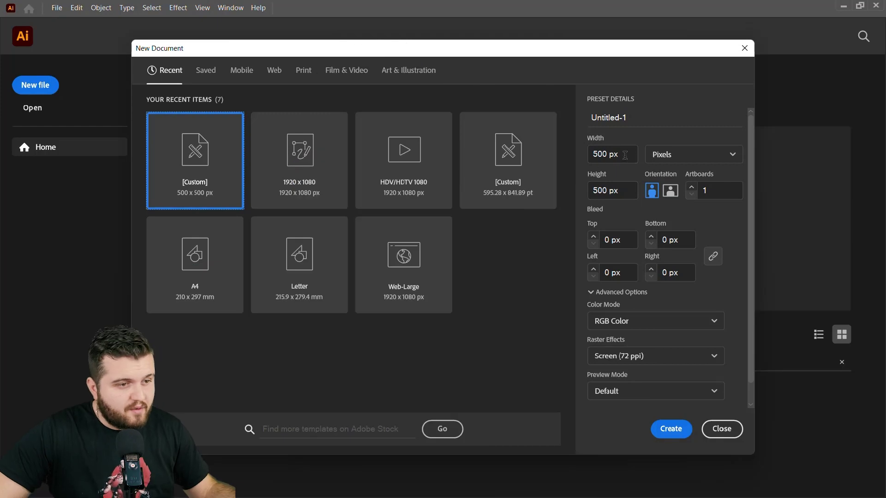
{"action": "left_click", "coordinate": [606, 155]}
{"action": "left_click", "coordinate": [596, 189]}
{"action": "left_click", "coordinate": [607, 190]}
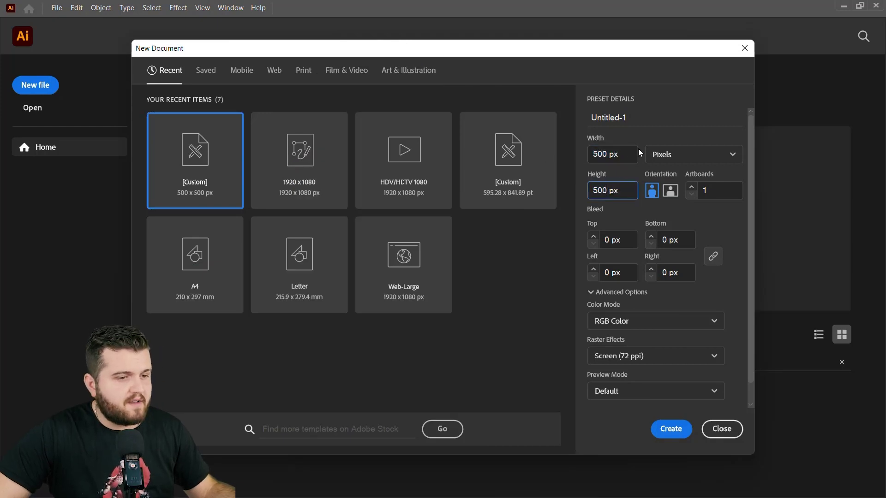
{"action": "scroll", "coordinate": [714, 305], "scroll_direction": "down", "scroll_amount": 1}
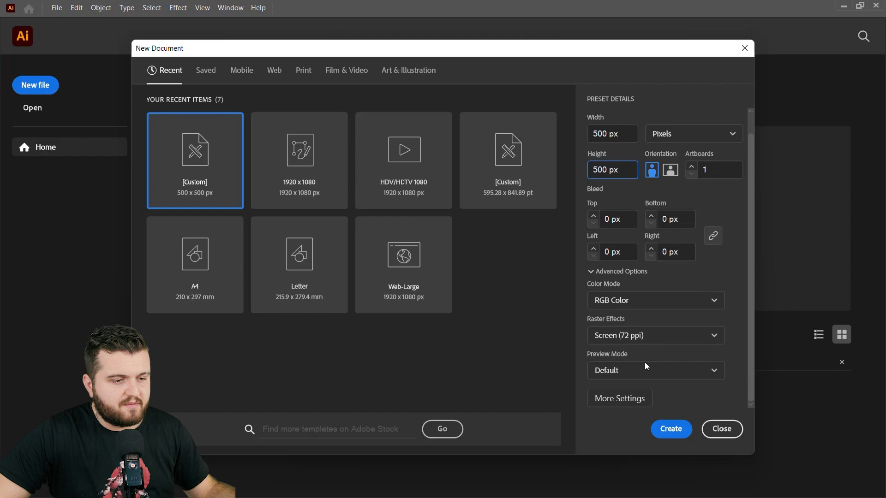
{"action": "scroll", "coordinate": [738, 237], "scroll_direction": "up", "scroll_amount": 1}
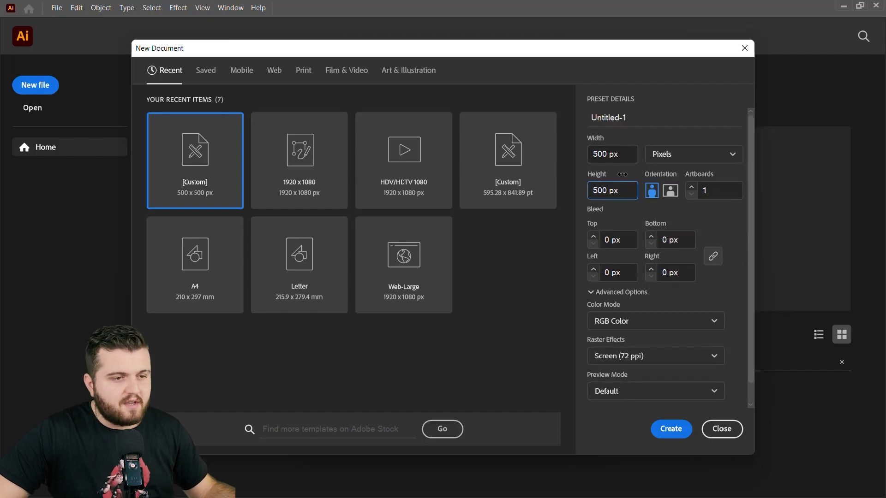
{"action": "left_click", "coordinate": [634, 154]}
{"action": "left_click", "coordinate": [622, 152]}
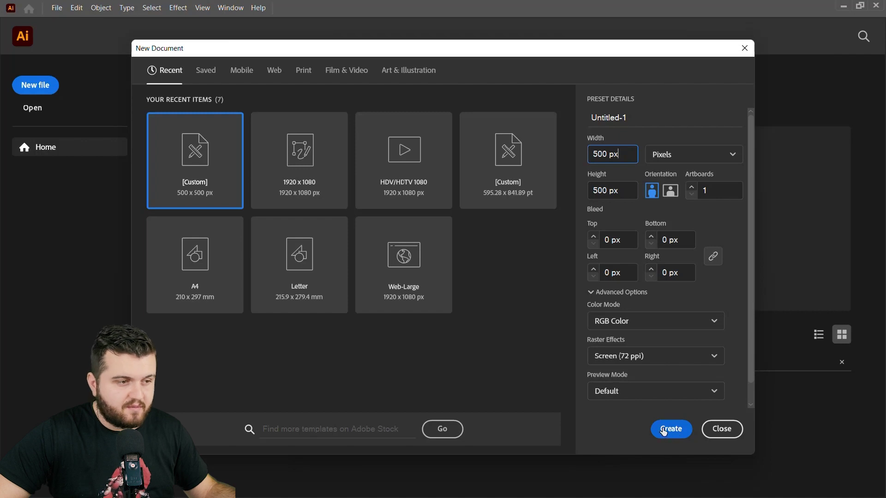
{"action": "left_click", "coordinate": [664, 430]}
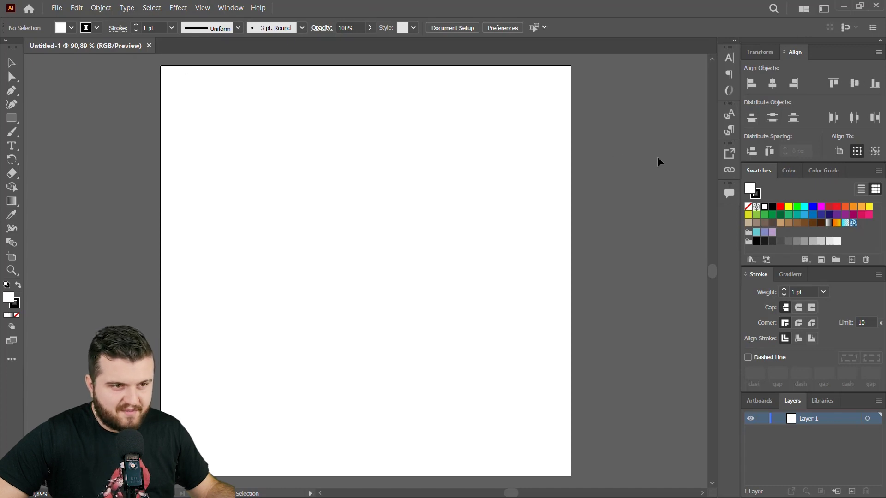
- Try the Tracing workspace, return to Layout, and pick the Ellipse tool
{"action": "left_click", "coordinate": [230, 8]}
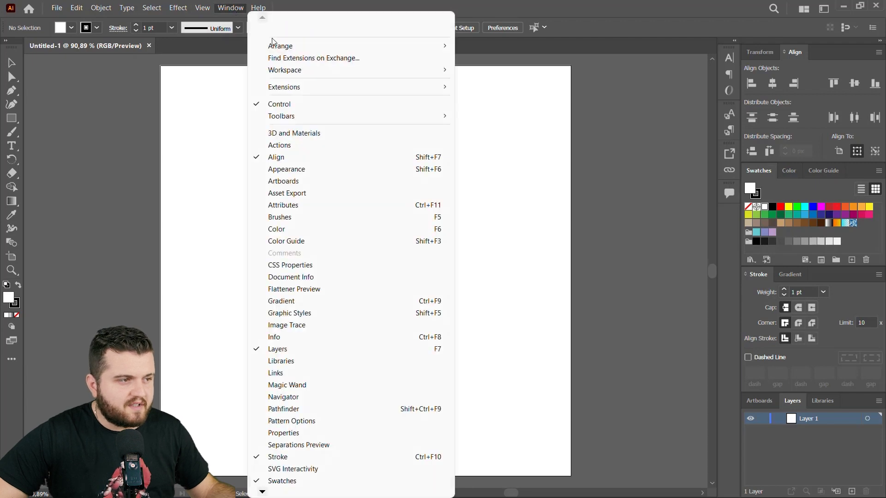
{"action": "mouse_move", "coordinate": [284, 70]}
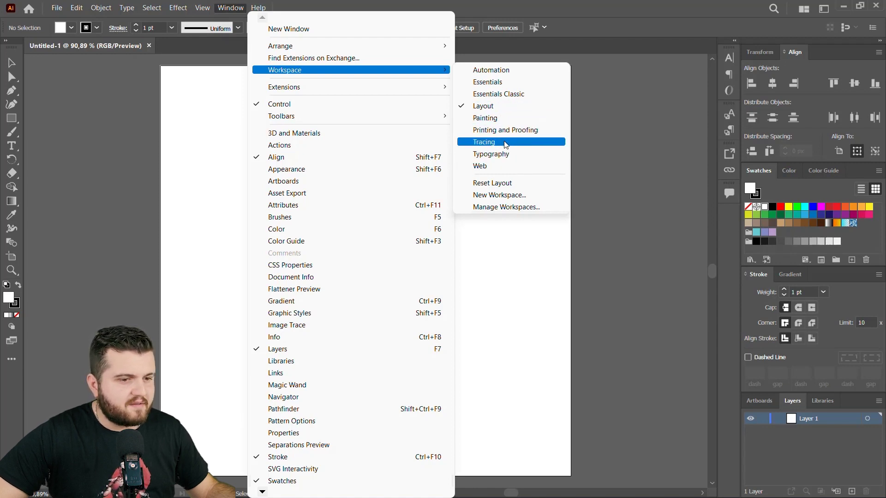
{"action": "left_click", "coordinate": [506, 144]}
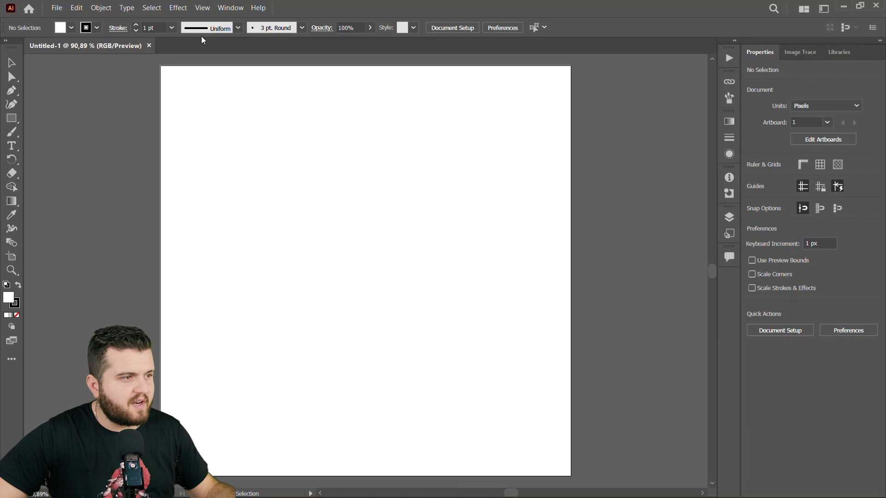
{"action": "left_click", "coordinate": [230, 9]}
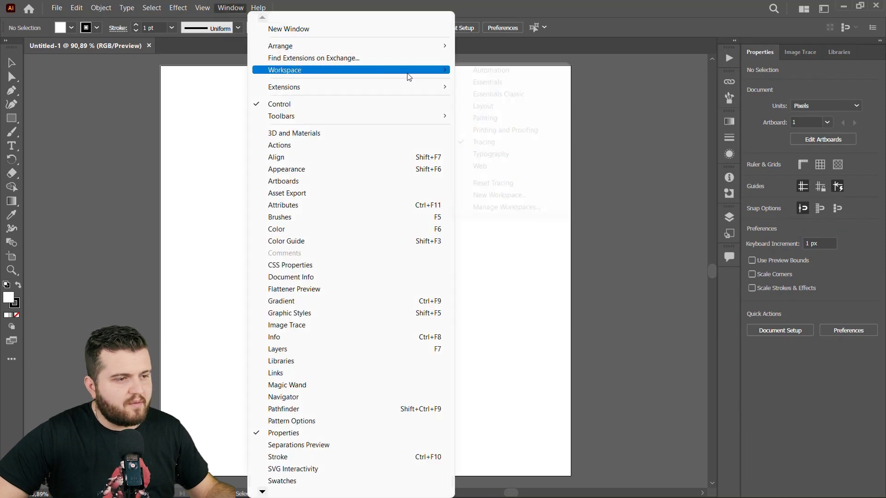
{"action": "left_click", "coordinate": [536, 107]}
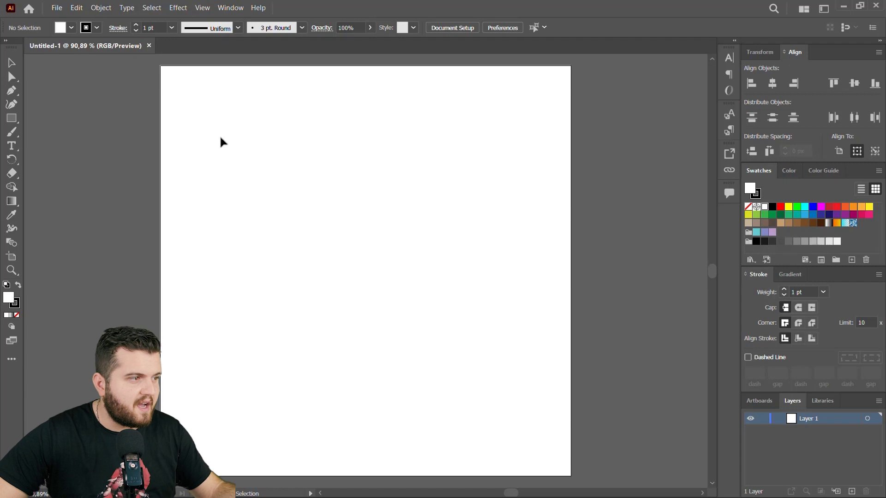
{"action": "left_click", "coordinate": [230, 8]}
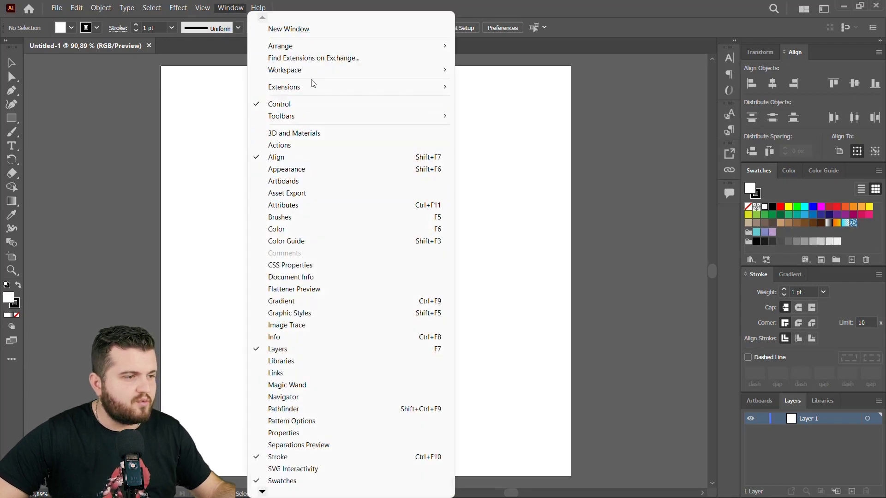
{"action": "left_click", "coordinate": [206, 17]}
{"action": "key", "text": "l"}
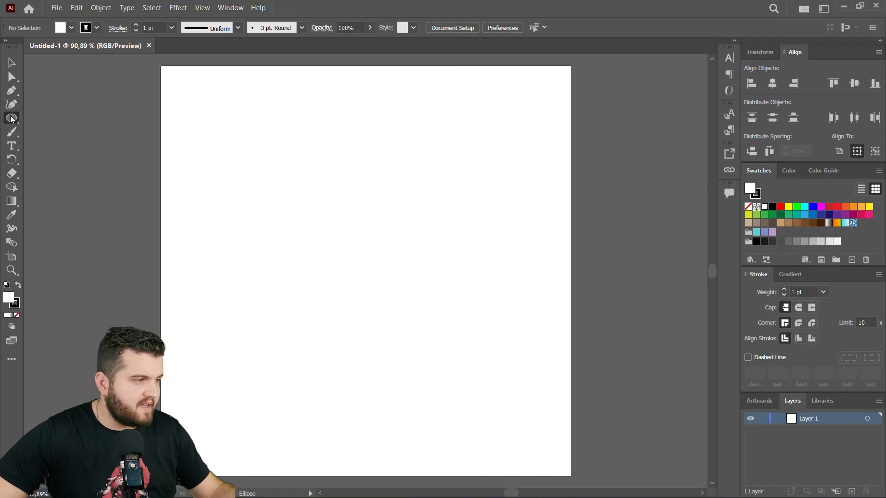
- Draw a large circle near the artboard centre and give it a 20 pt stroke
{"action": "left_click_drag", "start_coordinate": [236, 131], "coordinate": [500, 377]}
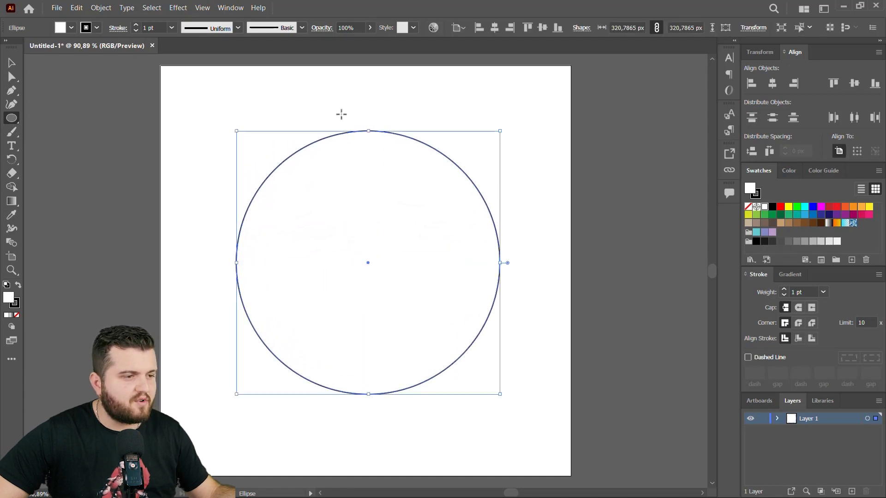
{"action": "left_click", "coordinate": [171, 27]}
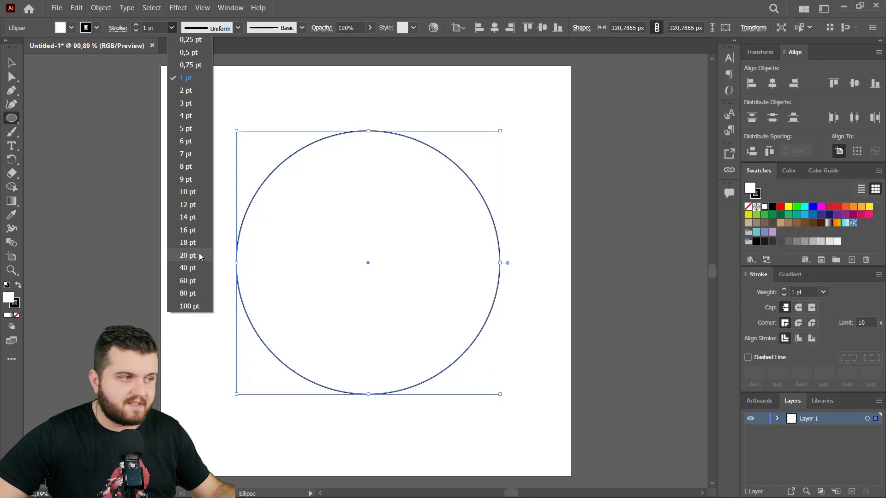
{"action": "left_click", "coordinate": [170, 27]}
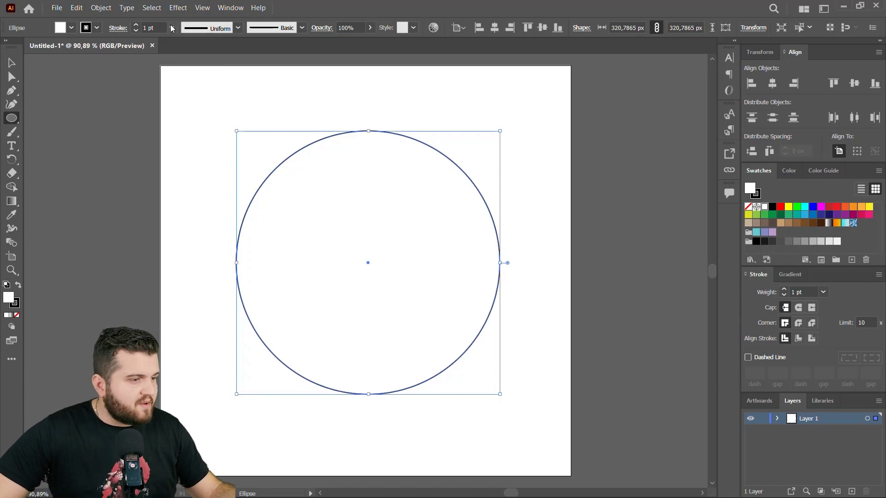
{"action": "left_click", "coordinate": [171, 28]}
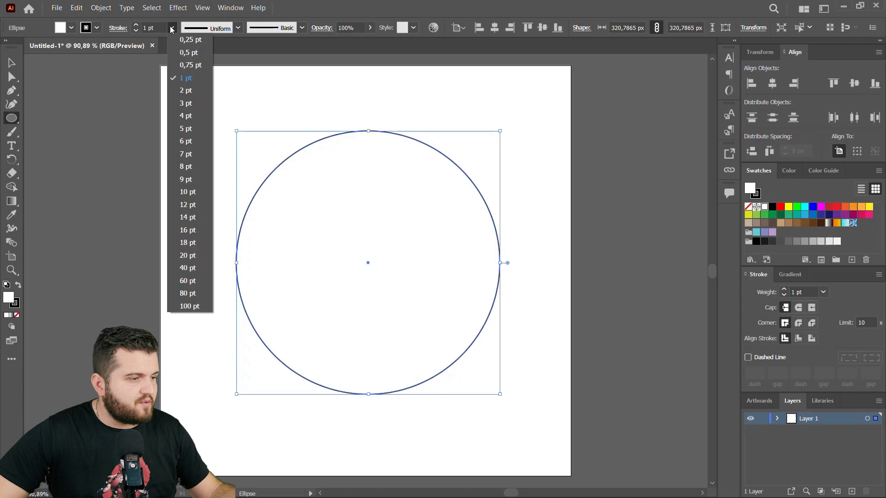
{"action": "left_click", "coordinate": [188, 256]}
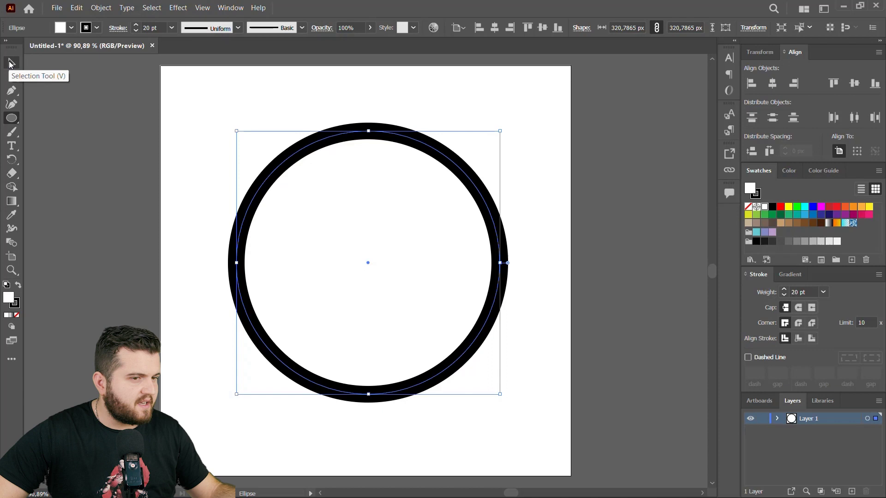
{"action": "left_click", "coordinate": [10, 64]}
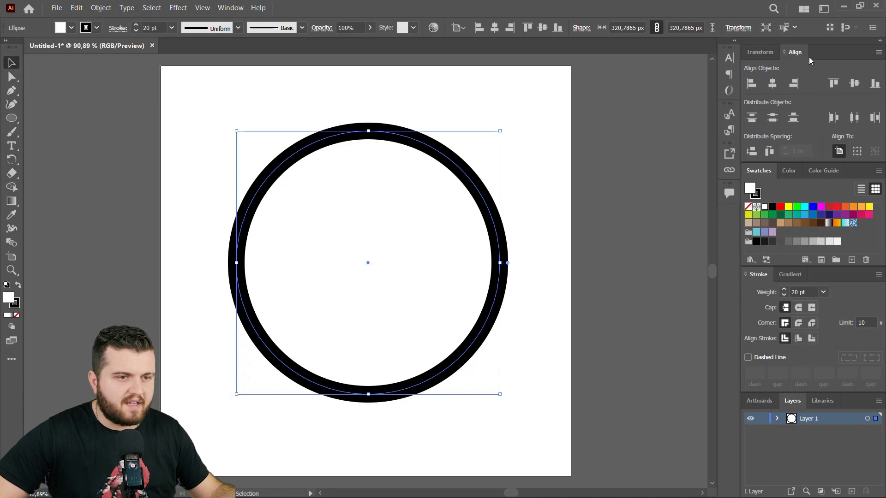
- Centre the circle on the artboard and drag its bottom anchor up to flatten the base
{"action": "left_click", "coordinate": [775, 83]}
{"action": "left_click", "coordinate": [857, 87]}
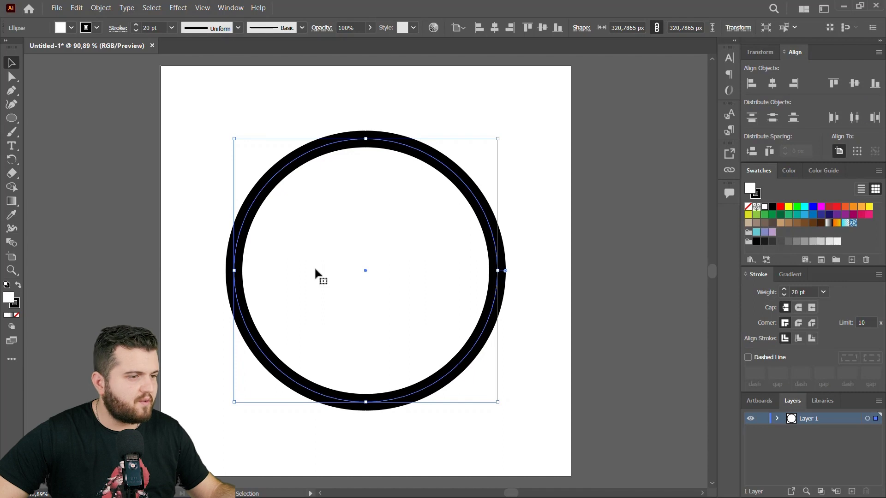
{"action": "left_click", "coordinate": [12, 77]}
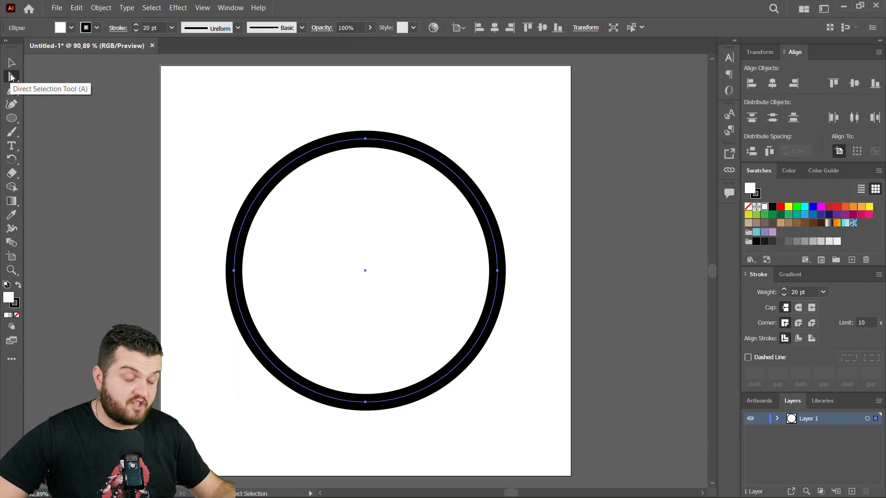
{"action": "left_click", "coordinate": [366, 403]}
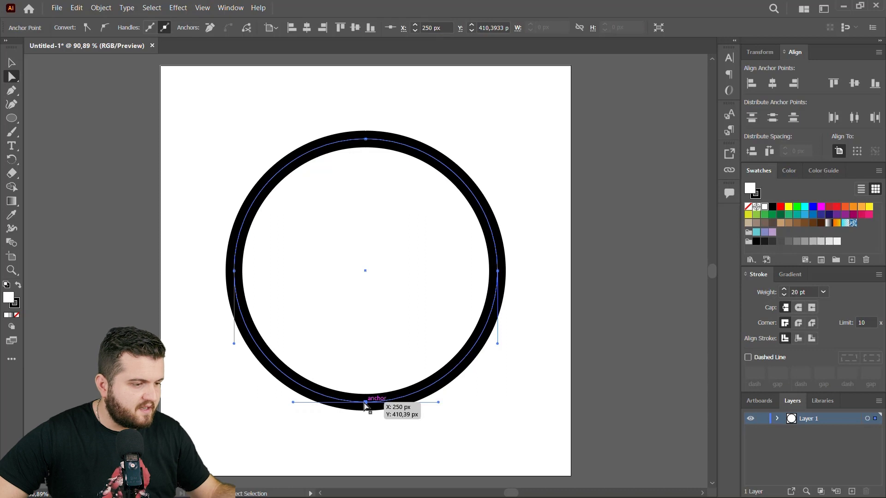
{"action": "left_click_drag", "start_coordinate": [366, 403], "coordinate": [366, 342]}
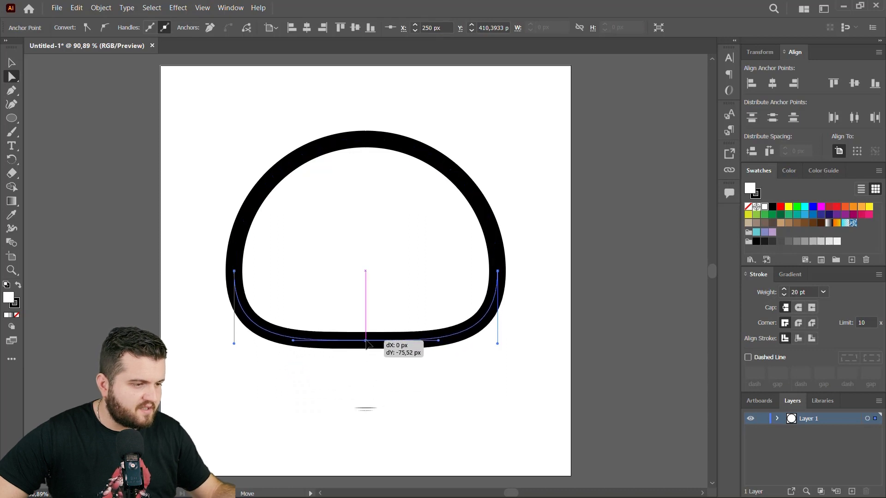
{"action": "left_click_drag", "start_coordinate": [366, 341], "coordinate": [366, 342]}
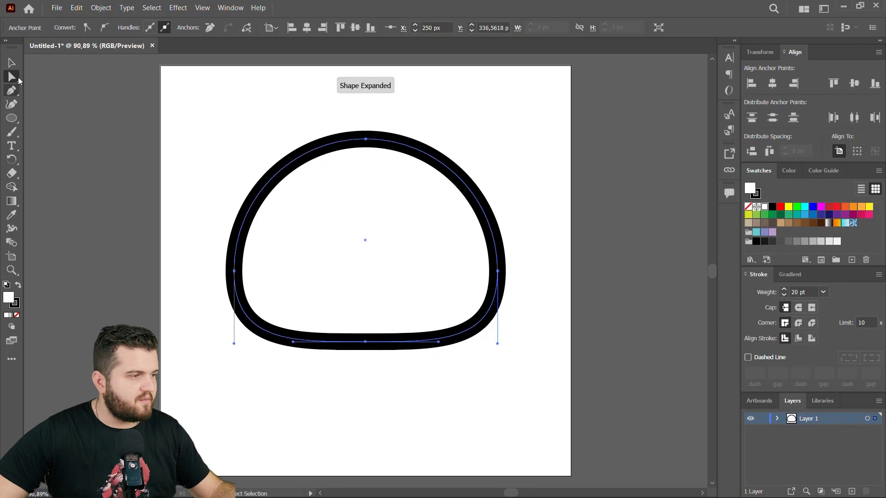
- Reselect the reshaped dome and centre it vertically on the artboard
{"action": "key", "text": "v"}
{"action": "left_click", "coordinate": [215, 124]}
{"action": "left_click_drag", "start_coordinate": [171, 107], "coordinate": [528, 341]}
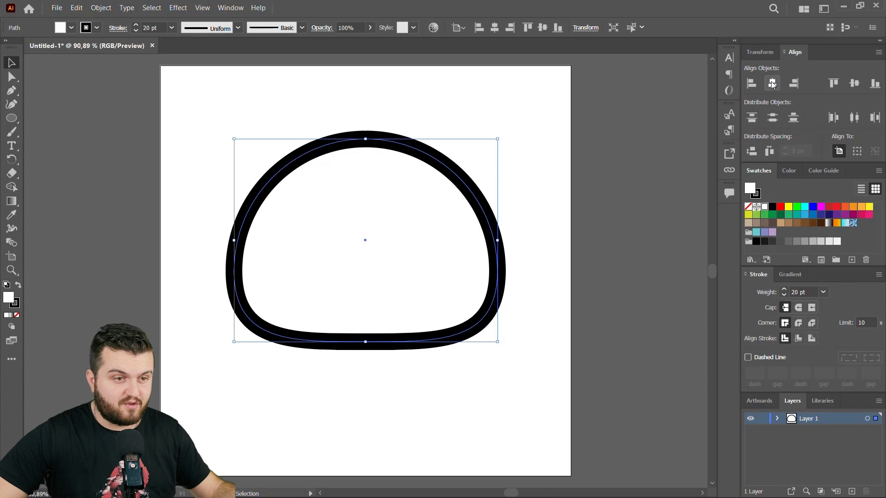
{"action": "left_click", "coordinate": [858, 89]}
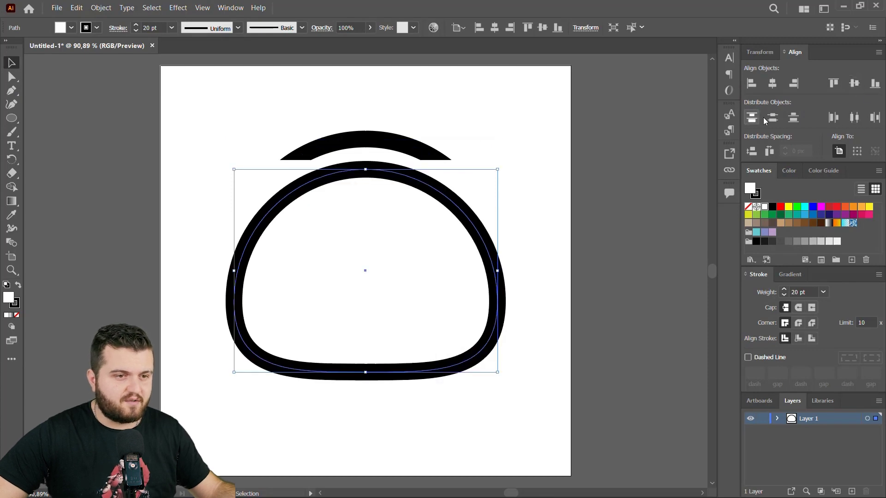
{"action": "left_click", "coordinate": [555, 214]}
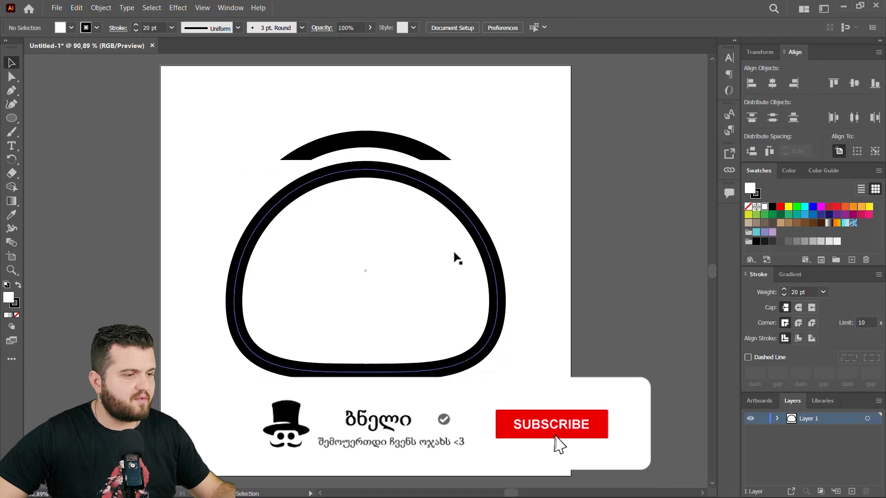
{"action": "scroll", "coordinate": [438, 272], "scroll_direction": "up", "scroll_amount": 1}
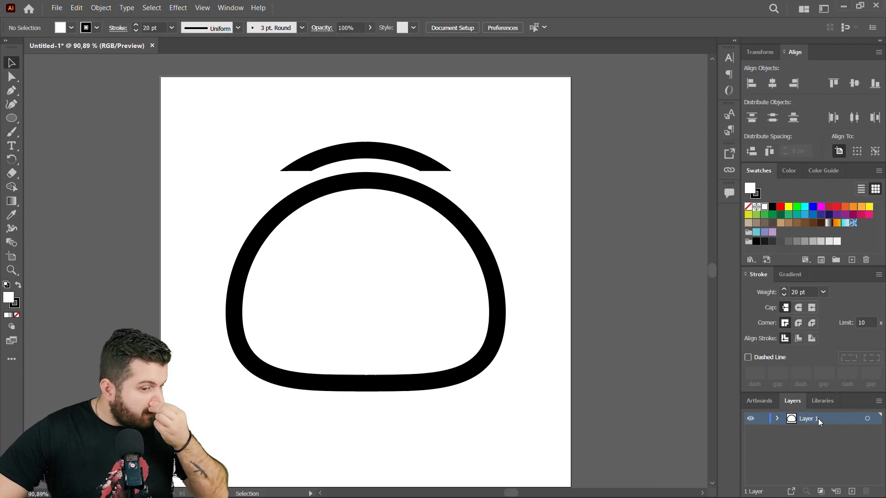
- On a new layer, draw a right ear circle at the head's upper right
{"action": "left_click", "coordinate": [851, 492]}
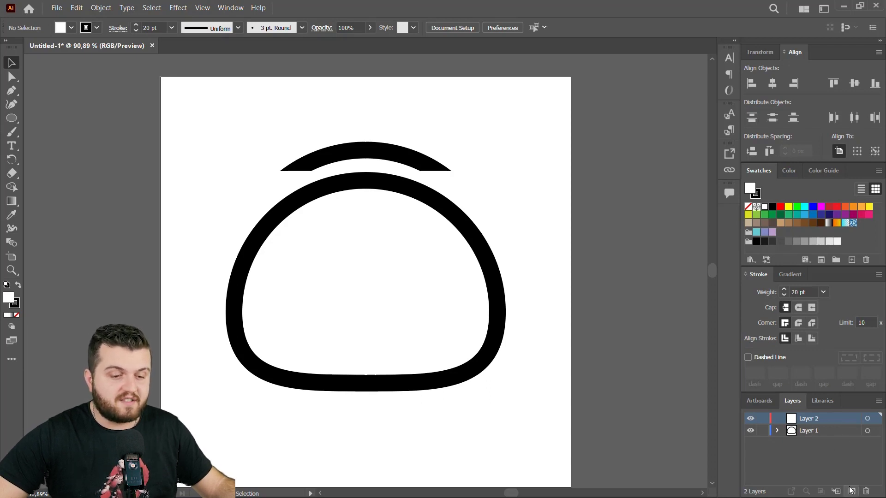
{"action": "left_click", "coordinate": [12, 119]}
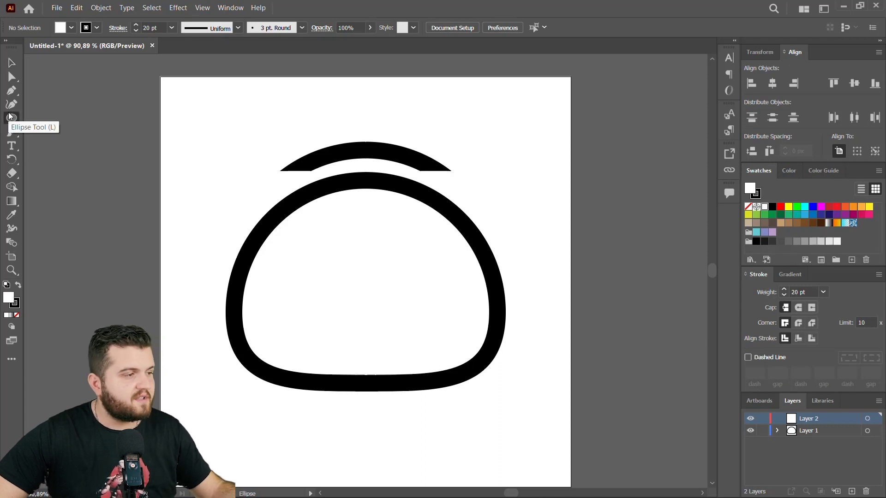
{"action": "mouse_move", "coordinate": [405, 164]}
{"action": "left_mouse_down"}
{"action": "mouse_move", "coordinate": [486, 253]}
{"action": "mouse_move", "coordinate": [500, 257]}
{"action": "left_mouse_up"}
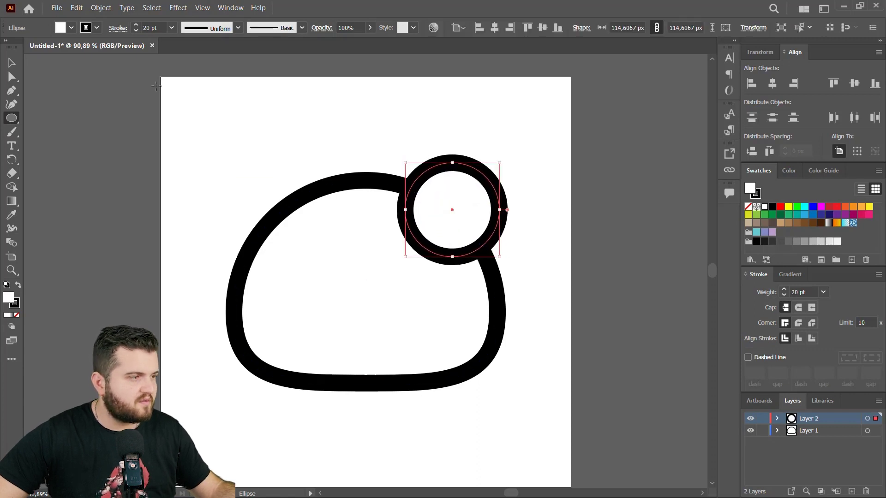
{"action": "left_click", "coordinate": [11, 64]}
{"action": "left_click_drag", "start_coordinate": [475, 204], "coordinate": [470, 200]}
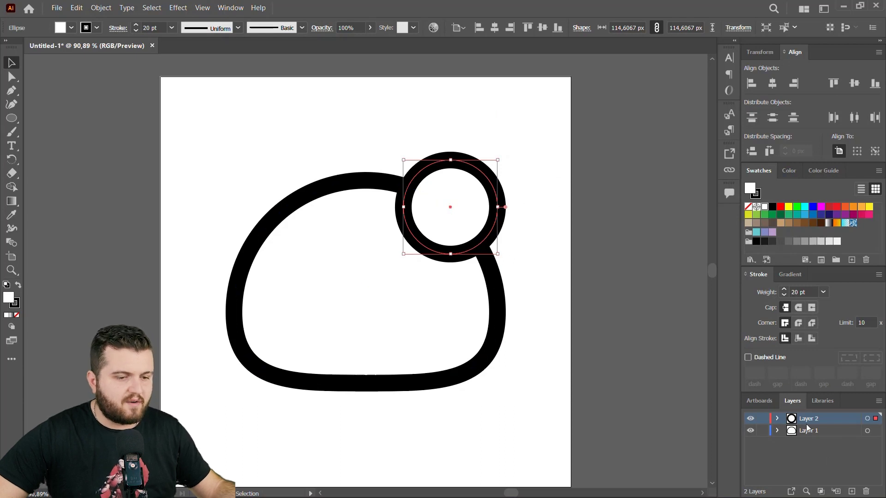
- Duplicate the ear circle's layer and move the copy to the head's upper left
{"action": "left_click_drag", "start_coordinate": [815, 418], "coordinate": [852, 491]}
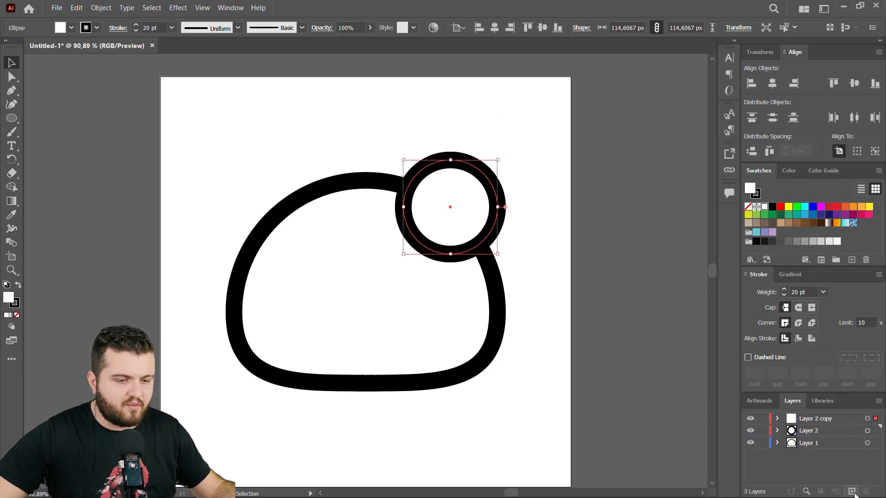
{"action": "left_click_drag", "start_coordinate": [468, 196], "coordinate": [299, 200]}
{"action": "left_click", "coordinate": [560, 239]}
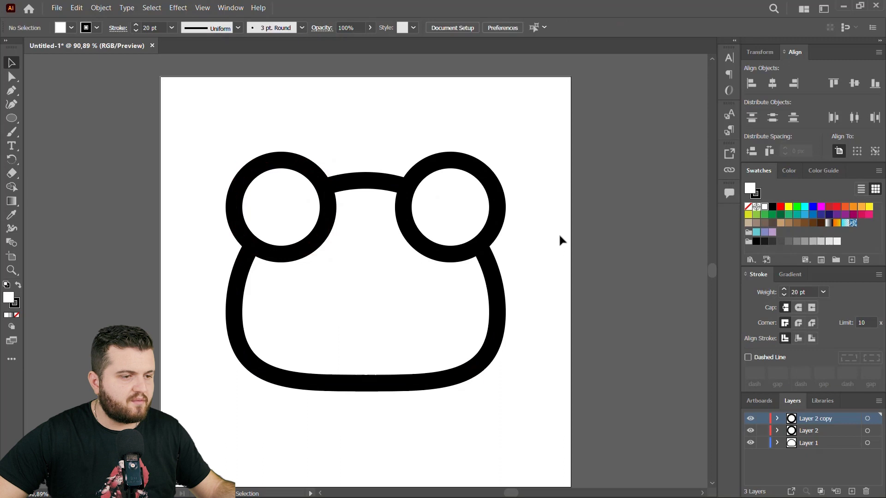
- Group the two ear circles together
{"action": "left_click", "coordinate": [467, 189]}
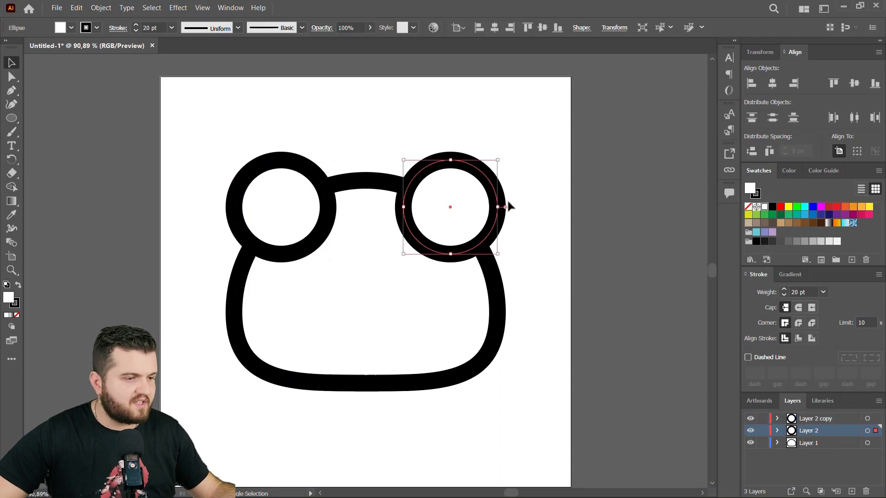
{"action": "left_click", "coordinate": [295, 187], "text": "shift"}
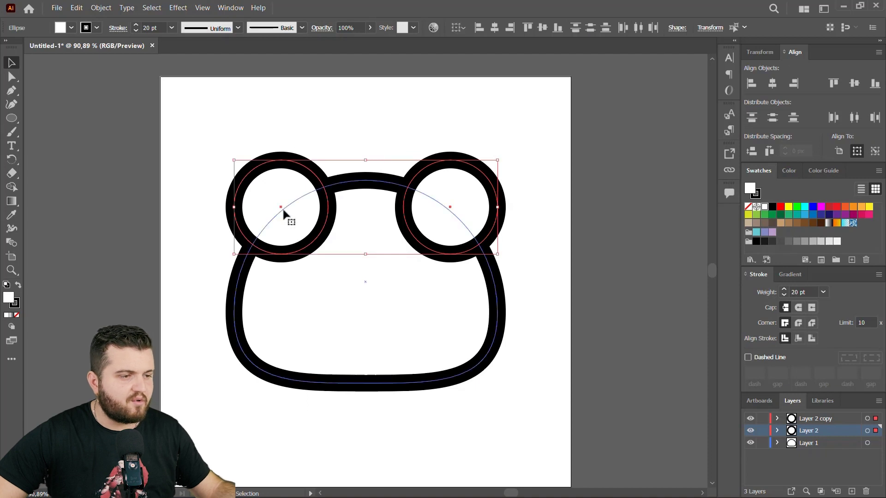
{"action": "right_click", "coordinate": [460, 184]}
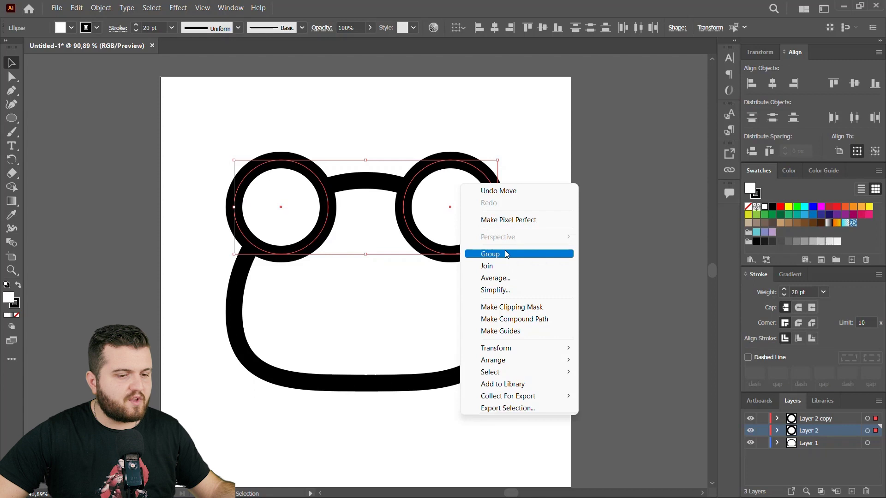
{"action": "left_click", "coordinate": [507, 254]}
{"action": "left_click", "coordinate": [534, 186]}
{"action": "left_click", "coordinate": [471, 188]}
{"action": "mouse_move", "coordinate": [450, 174]}
{"action": "left_mouse_down"}
{"action": "mouse_move", "coordinate": [406, 170]}
{"action": "mouse_move", "coordinate": [459, 172]}
{"action": "mouse_move", "coordinate": [441, 117]}
{"action": "left_mouse_up"}
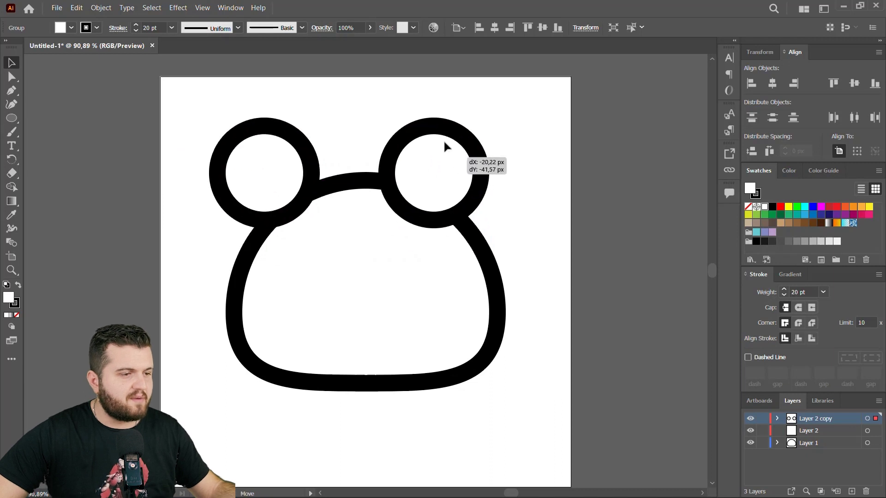
{"action": "key", "text": "ctrl+z"}
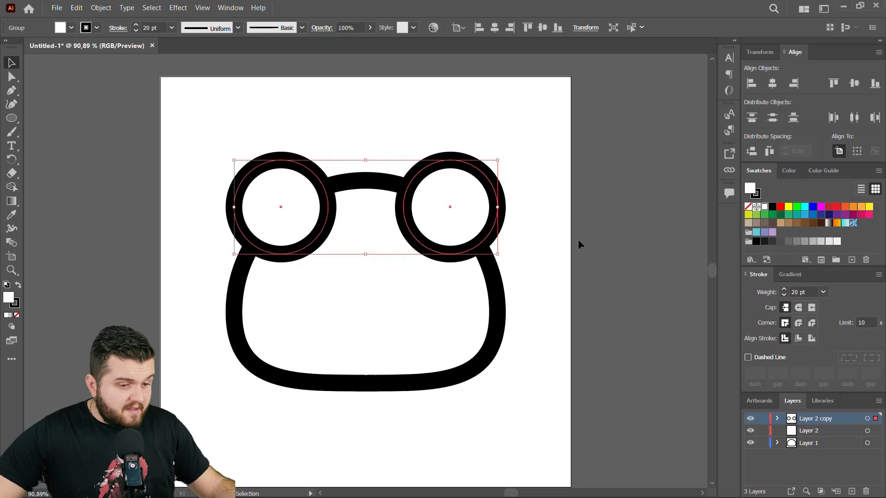
- Move the ears' layer below the head layer, delete empty Layer 2, and add a new layer
{"action": "left_click_drag", "start_coordinate": [797, 422], "coordinate": [793, 453]}
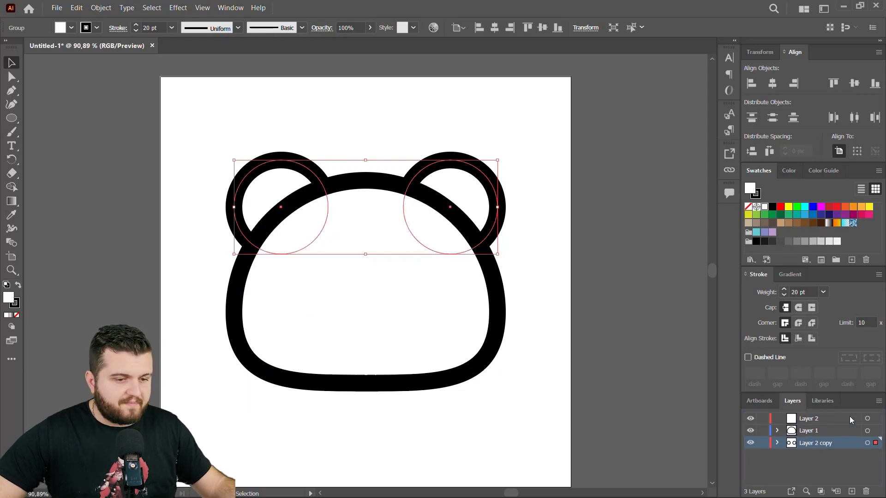
{"action": "left_click", "coordinate": [808, 421]}
{"action": "left_click_drag", "start_coordinate": [834, 419], "coordinate": [866, 475]}
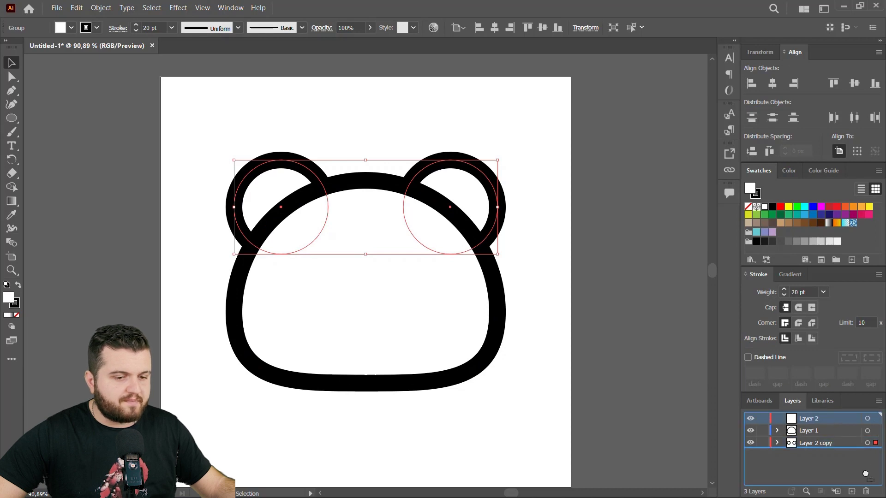
{"action": "left_click", "coordinate": [865, 492]}
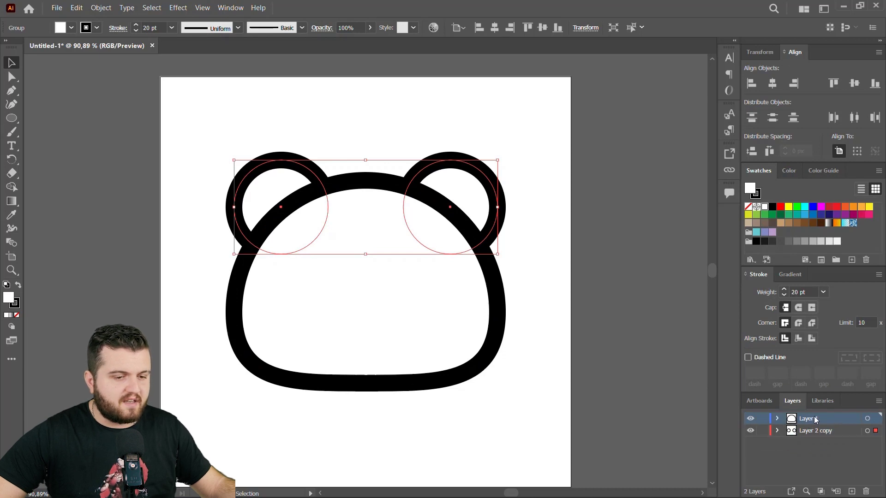
{"action": "left_click", "coordinate": [852, 493]}
- Draw a left eye circle with no stroke and a dark grey fill
{"action": "left_click", "coordinate": [549, 241]}
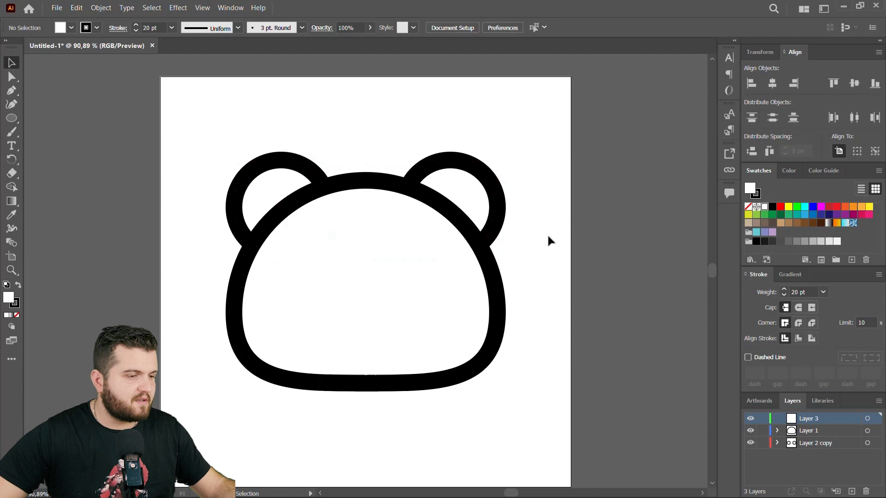
{"action": "left_click", "coordinate": [12, 118]}
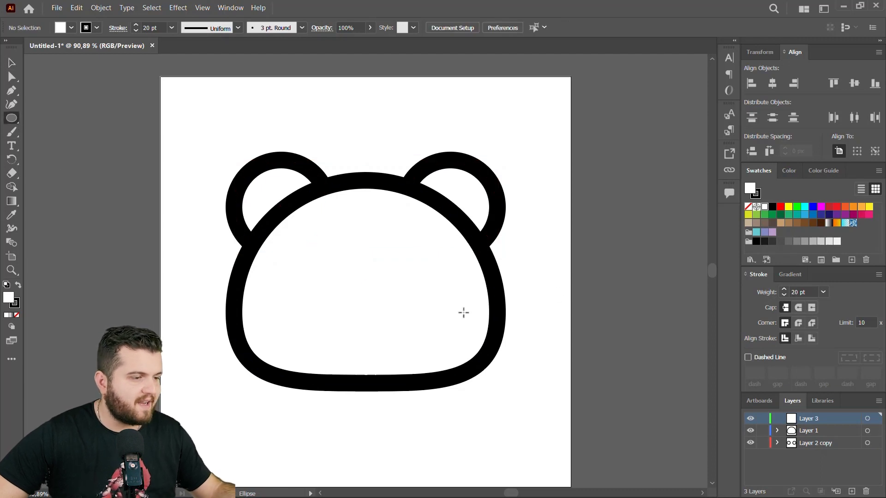
{"action": "left_click_drag", "start_coordinate": [285, 227], "coordinate": [354, 295]}
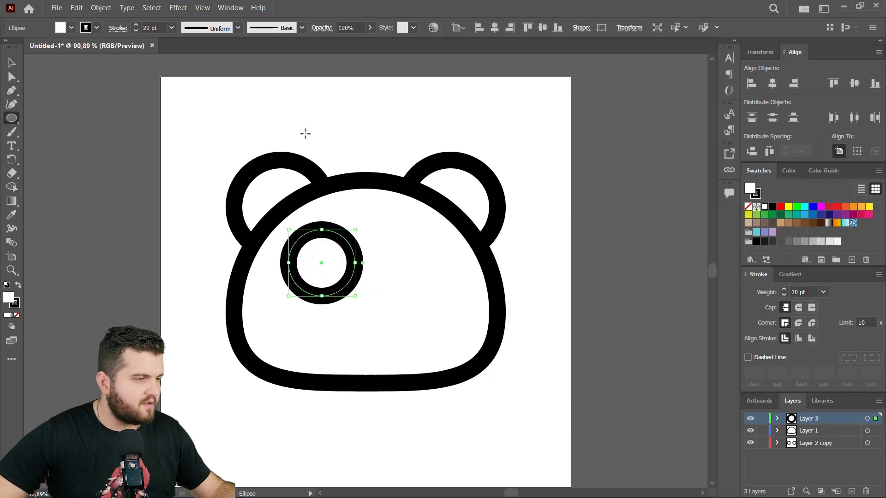
{"action": "left_click", "coordinate": [97, 28]}
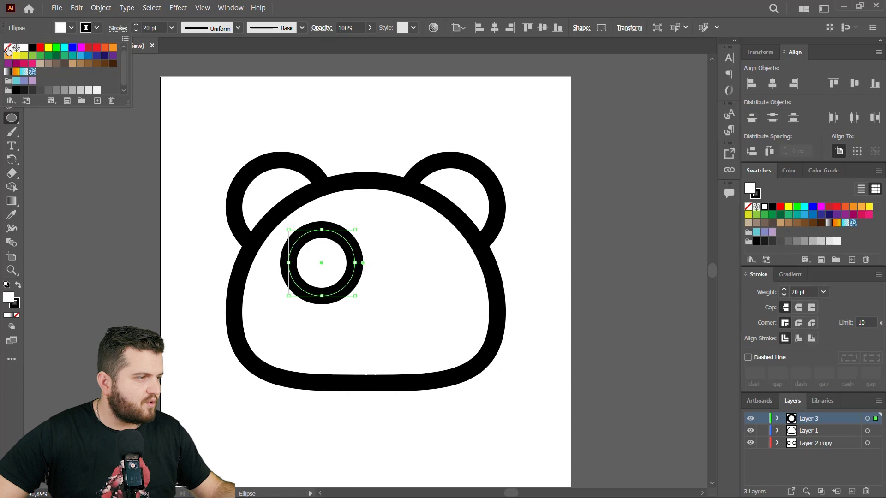
{"action": "left_click", "coordinate": [8, 49]}
{"action": "left_click", "coordinate": [54, 27]}
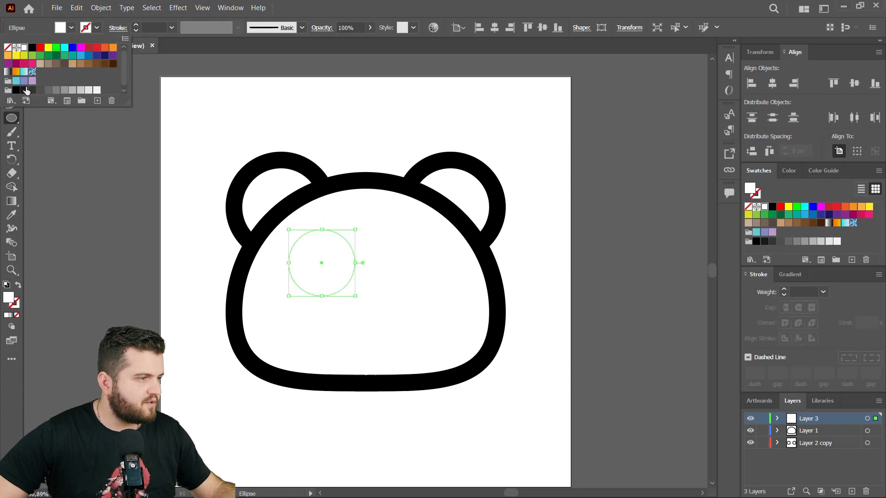
{"action": "left_click", "coordinate": [32, 90]}
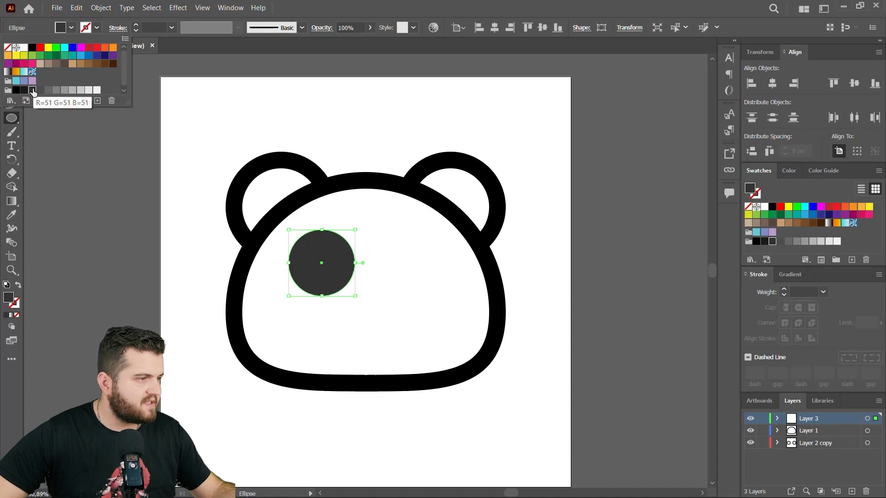
{"action": "left_click", "coordinate": [13, 121]}
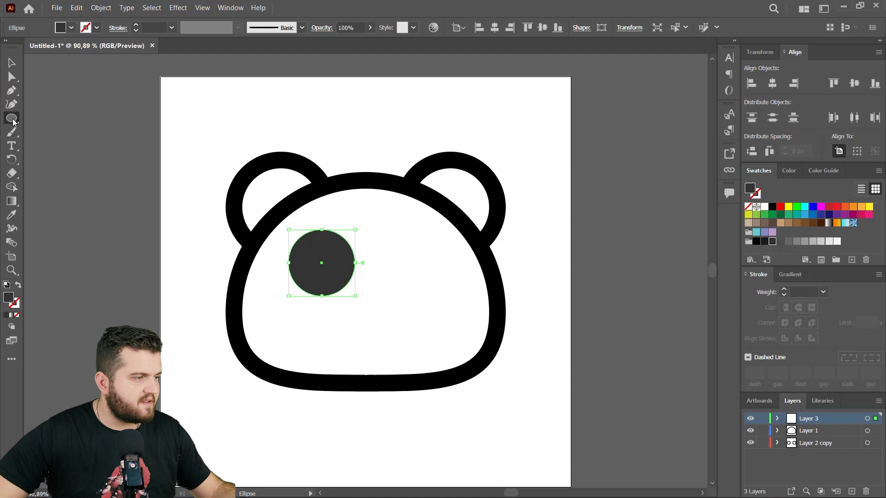
{"action": "left_click", "coordinate": [12, 62]}
{"action": "key", "text": "ctrl+shift+a"}
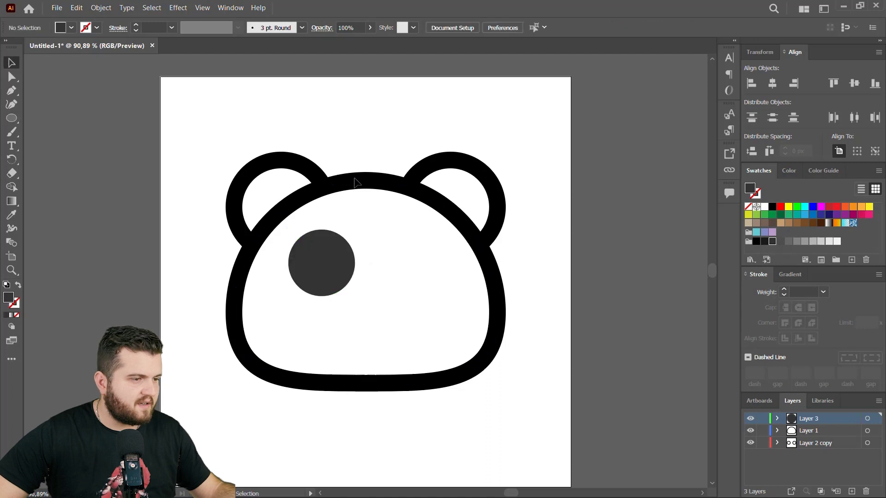
- Change the head outline and ear group strokes to dark grey (R=51 G=51 B=51)
{"action": "left_click", "coordinate": [352, 187]}
{"action": "left_click", "coordinate": [97, 29]}
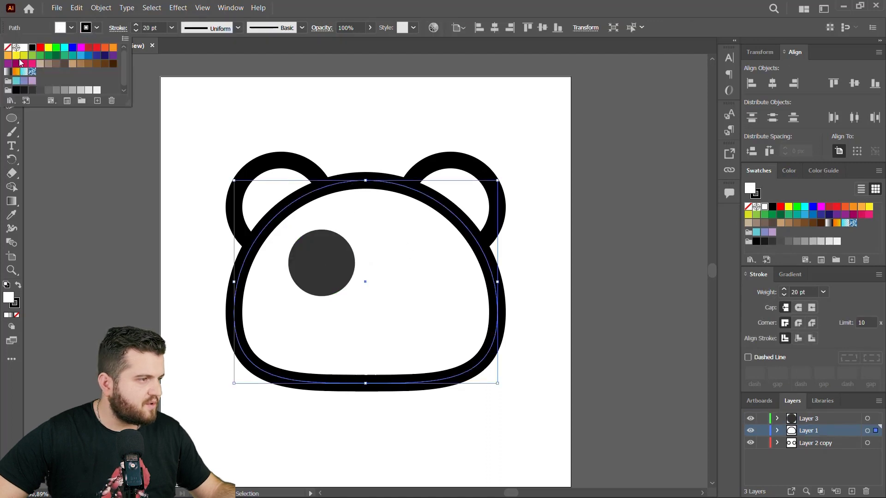
{"action": "left_click", "coordinate": [33, 91]}
{"action": "key", "text": "Escape"}
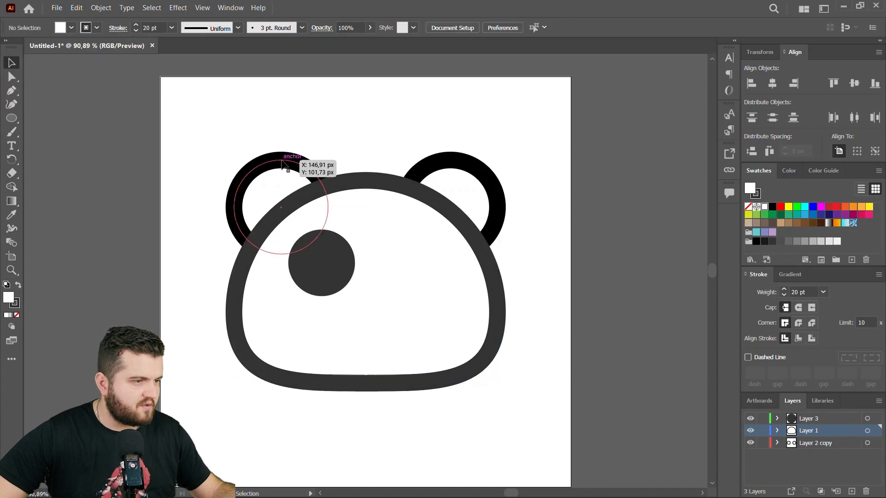
{"action": "left_click", "coordinate": [297, 160]}
{"action": "left_click", "coordinate": [96, 28]}
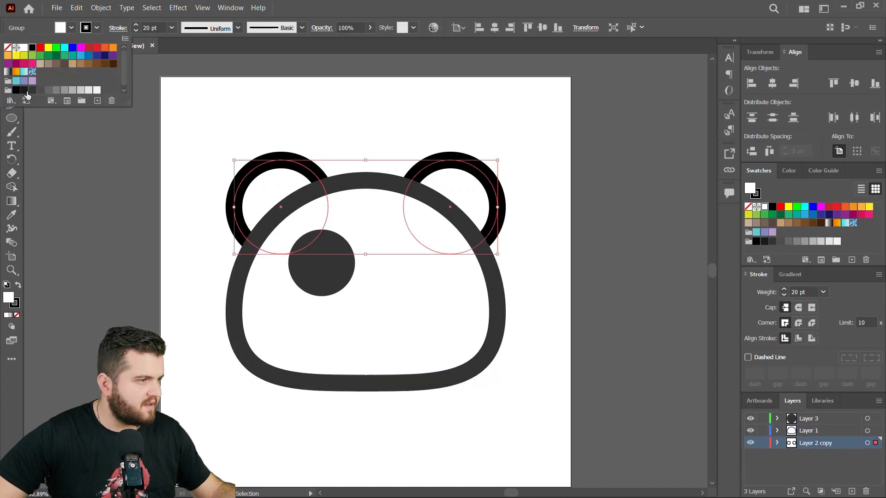
{"action": "left_click", "coordinate": [33, 91]}
{"action": "key", "text": "Escape"}
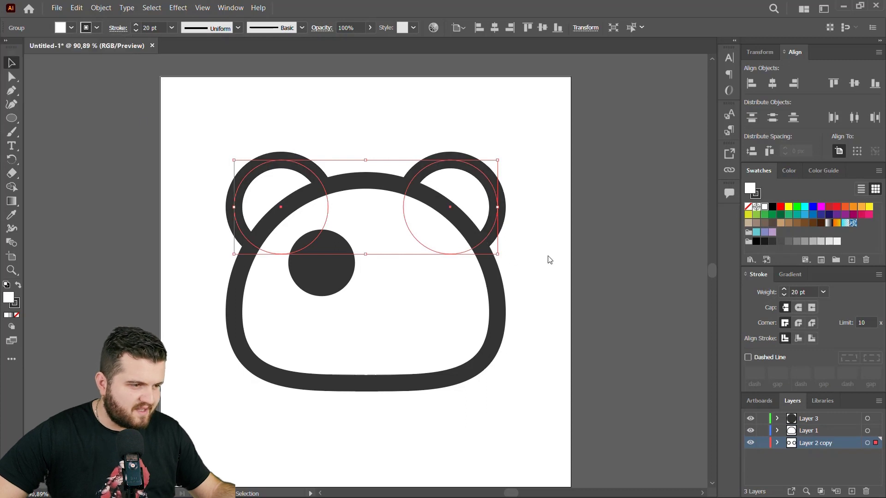
{"action": "left_click", "coordinate": [537, 268]}
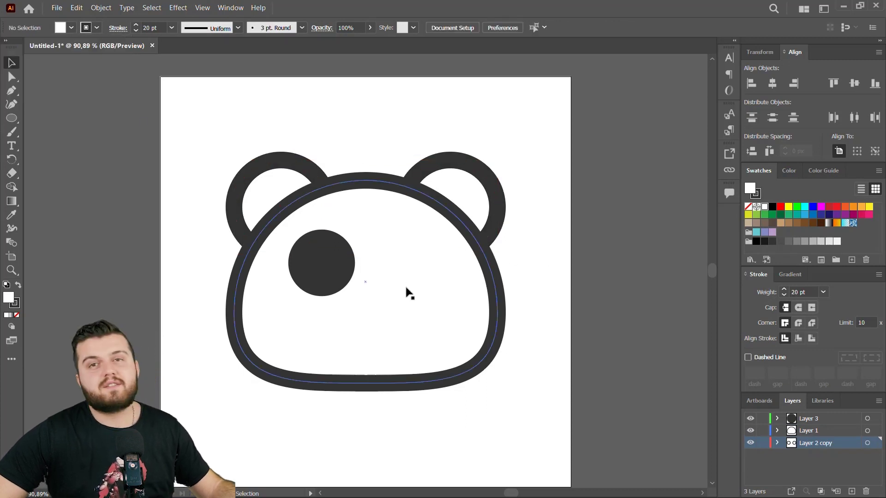
- Enlarge the dark eye circle slightly and align it inside the head's upper left
{"action": "left_click", "coordinate": [327, 276]}
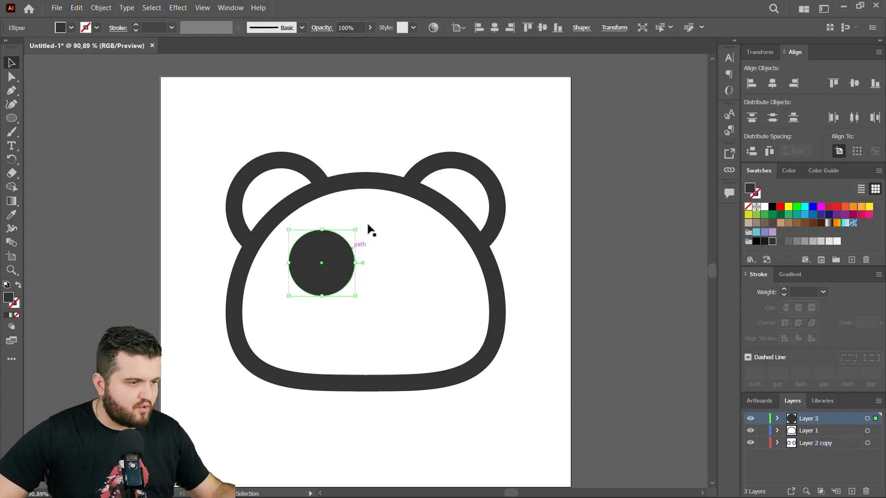
{"action": "left_click_drag", "start_coordinate": [355, 231], "coordinate": [360, 225]}
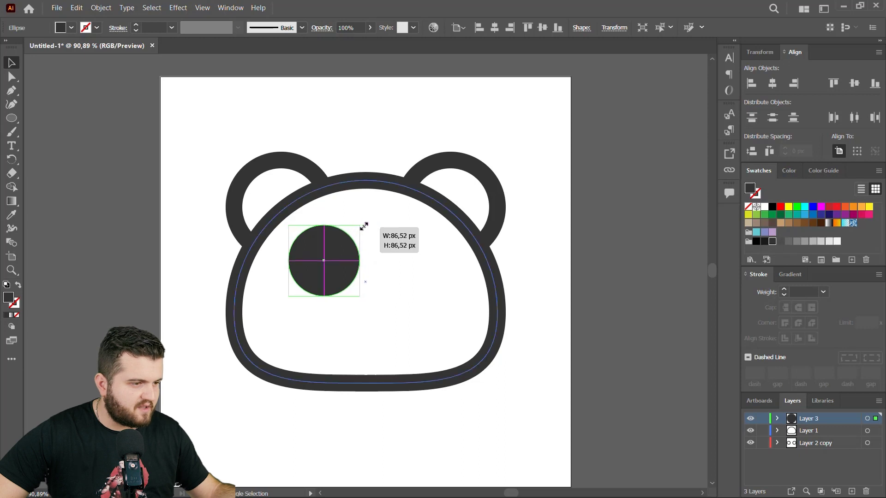
{"action": "left_click_drag", "start_coordinate": [341, 271], "coordinate": [334, 265]}
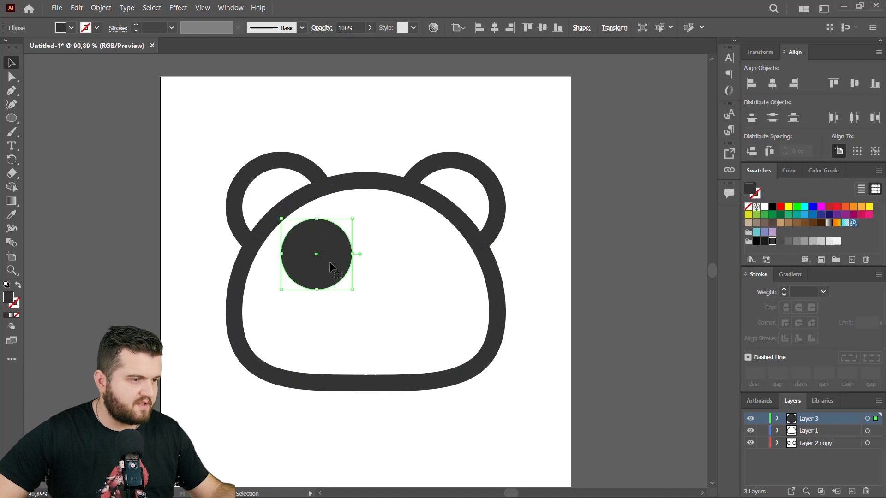
{"action": "left_click_drag", "start_coordinate": [327, 260], "coordinate": [324, 270]}
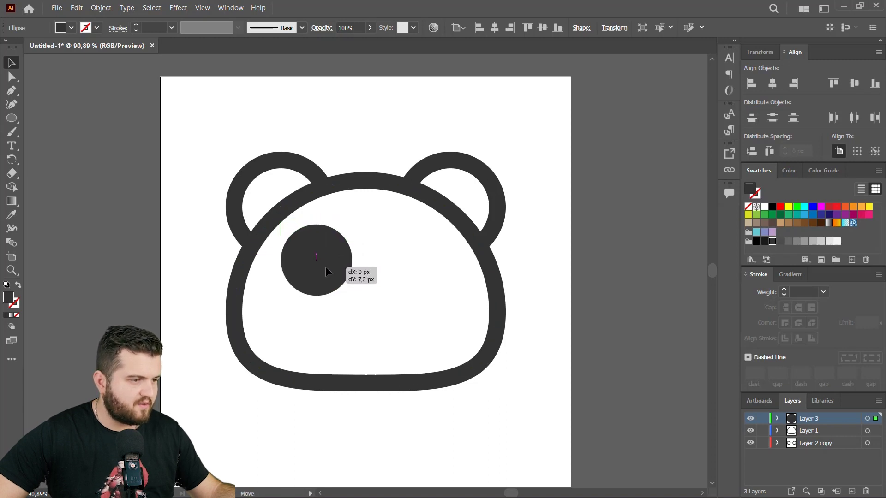
{"action": "mouse_move", "coordinate": [325, 271]}
{"action": "left_mouse_down"}
{"action": "mouse_move", "coordinate": [326, 256]}
{"action": "mouse_move", "coordinate": [325, 264]}
{"action": "left_mouse_up"}
{"action": "left_click", "coordinate": [394, 287]}
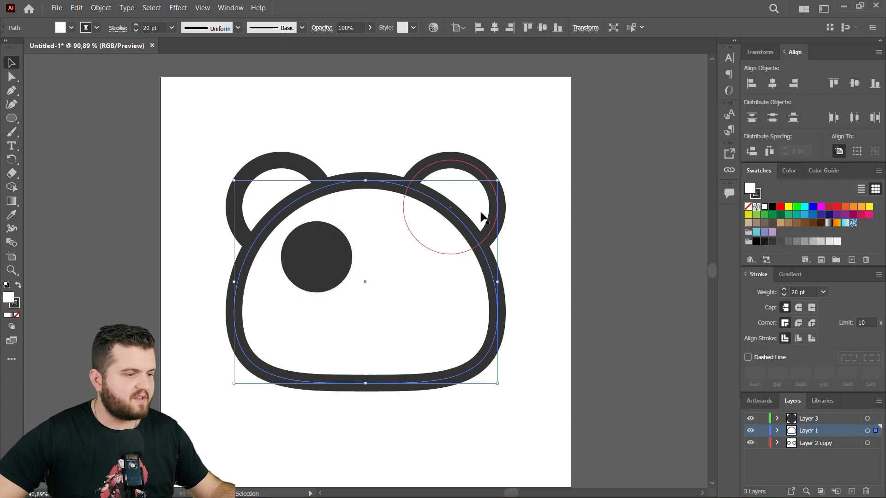
{"action": "left_click", "coordinate": [344, 272]}
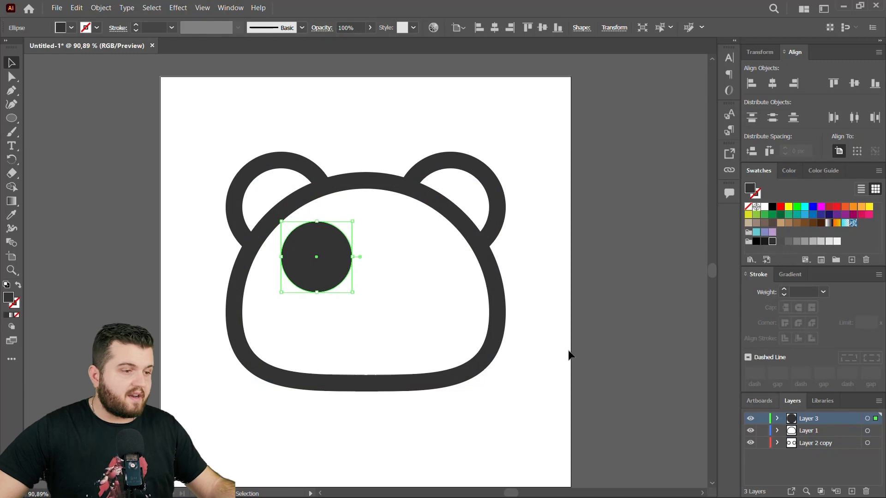
- Zoom in on the eye and add a large white highlight circle in its upper right
{"action": "left_click", "coordinate": [11, 270]}
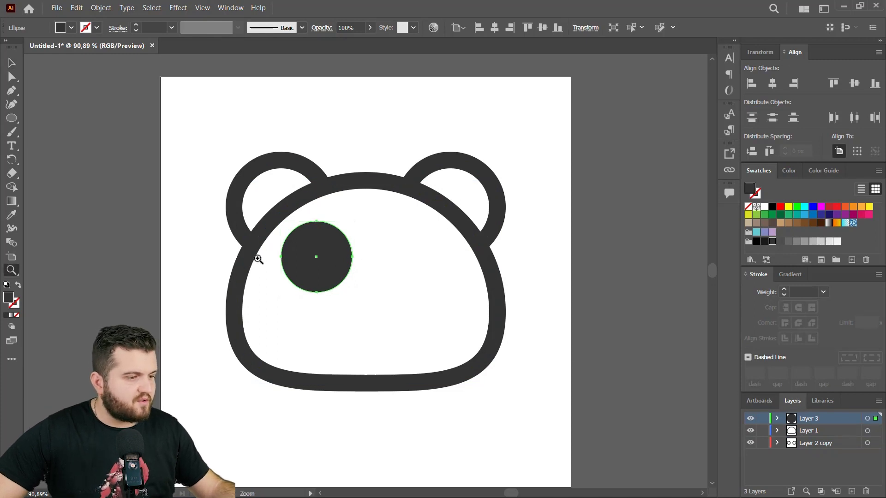
{"action": "left_click", "coordinate": [317, 255]}
{"action": "left_click", "coordinate": [403, 277]}
{"action": "left_click", "coordinate": [318, 260]}
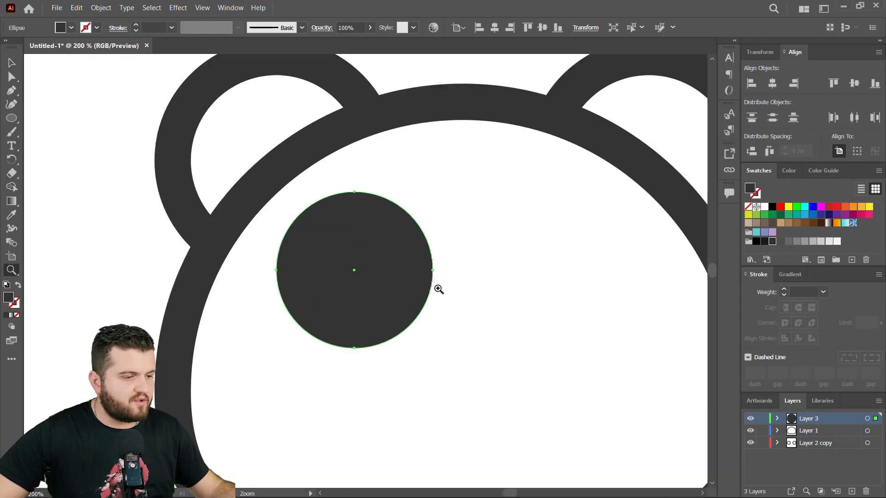
{"action": "left_click", "coordinate": [397, 296]}
{"action": "left_click", "coordinate": [312, 281]}
{"action": "scroll", "coordinate": [126, 154], "scroll_direction": "up", "scroll_amount": 2}
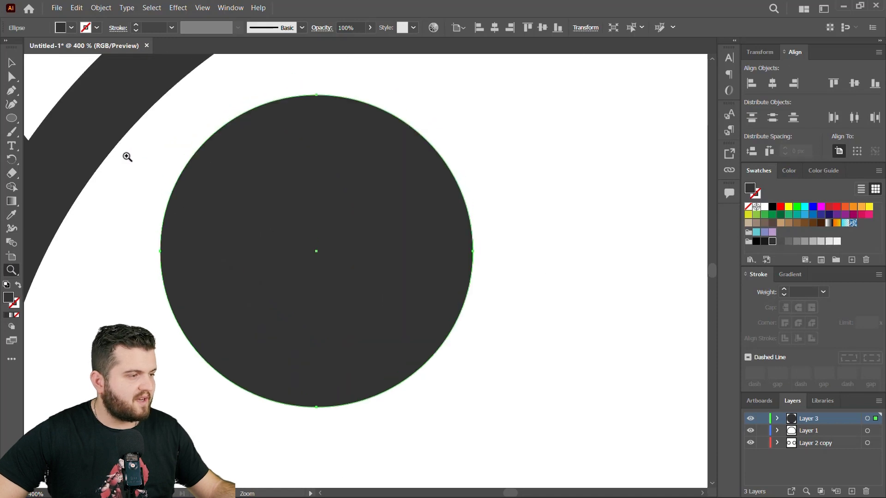
{"action": "key", "text": "l"}
{"action": "left_click_drag", "start_coordinate": [339, 159], "coordinate": [448, 268]}
{"action": "left_click", "coordinate": [11, 63]}
{"action": "left_click_drag", "start_coordinate": [418, 217], "coordinate": [379, 199]}
{"action": "left_click", "coordinate": [72, 28]}
{"action": "left_click", "coordinate": [24, 48]}
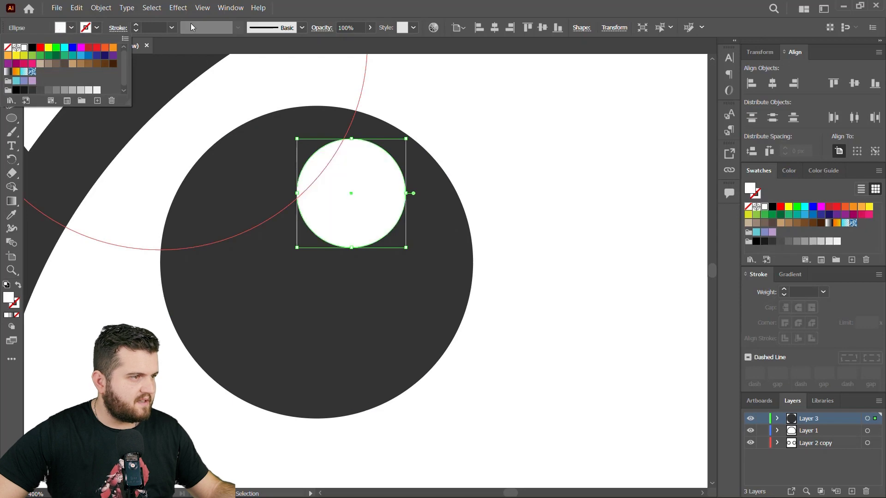
{"action": "left_click", "coordinate": [369, 203]}
{"action": "left_click_drag", "start_coordinate": [375, 203], "coordinate": [380, 203]}
- Add a second, smaller highlight circle and fine-tune both highlights' positions
{"action": "key", "text": "l"}
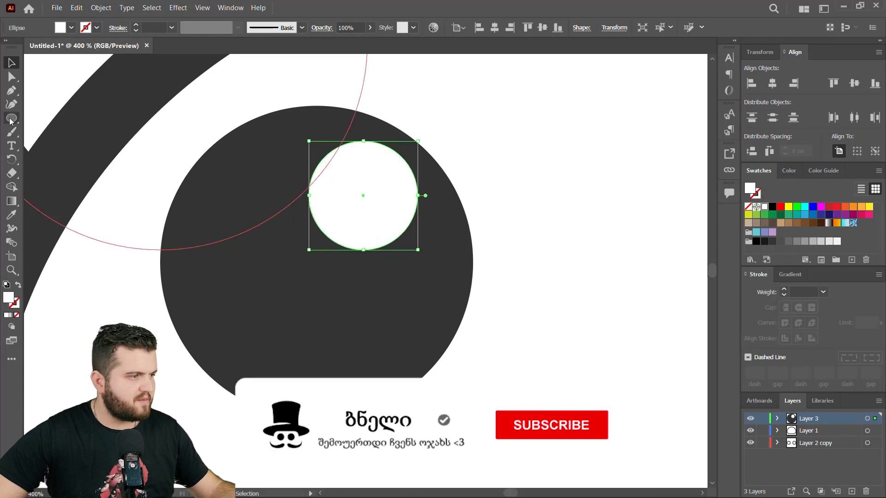
{"action": "mouse_move", "coordinate": [401, 265]}
{"action": "left_mouse_down"}
{"action": "mouse_move", "coordinate": [455, 319]}
{"action": "mouse_move", "coordinate": [440, 293]}
{"action": "left_mouse_up"}
{"action": "left_click", "coordinate": [12, 65]}
{"action": "key", "text": "z"}
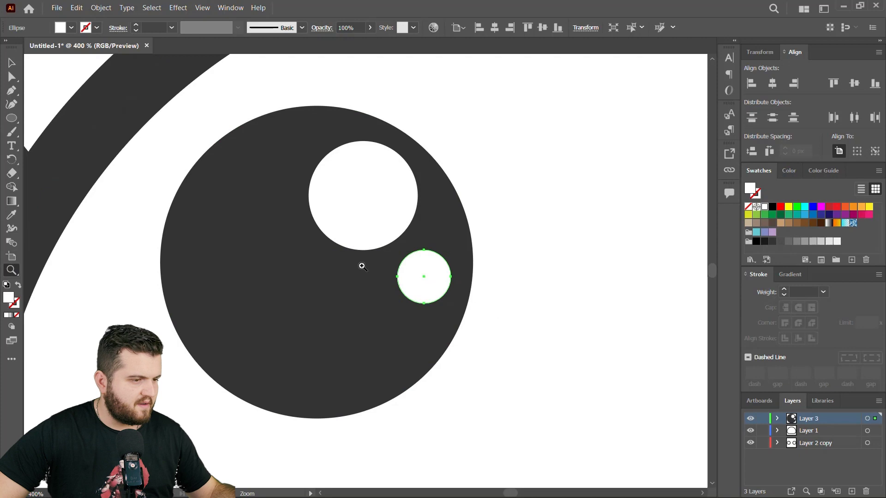
{"action": "left_click", "coordinate": [388, 267], "text": "alt"}
{"action": "left_click", "coordinate": [409, 296], "text": "alt"}
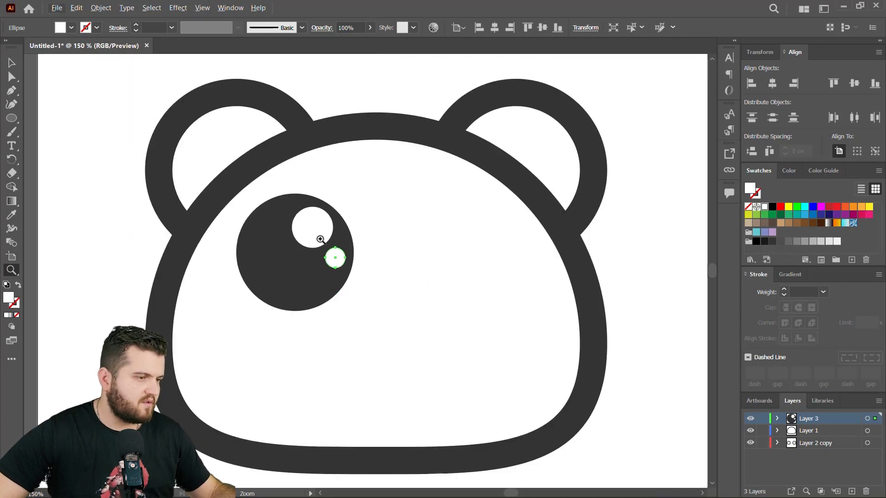
{"action": "left_click", "coordinate": [318, 237]}
{"action": "left_click", "coordinate": [13, 67]}
{"action": "left_click", "coordinate": [307, 196]}
{"action": "left_click_drag", "start_coordinate": [309, 213], "coordinate": [308, 218]}
{"action": "left_click", "coordinate": [333, 275]}
{"action": "left_click_drag", "start_coordinate": [356, 283], "coordinate": [335, 286]}
- Duplicate Layer 3 into a new Layer 3 copy layer
{"action": "left_click", "coordinate": [398, 214]}
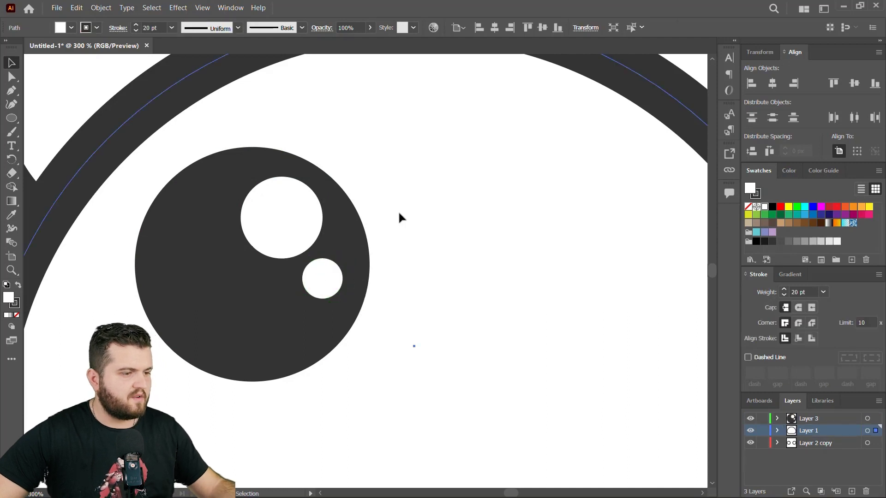
{"action": "scroll", "coordinate": [429, 218], "scroll_direction": "down", "scroll_amount": 1}
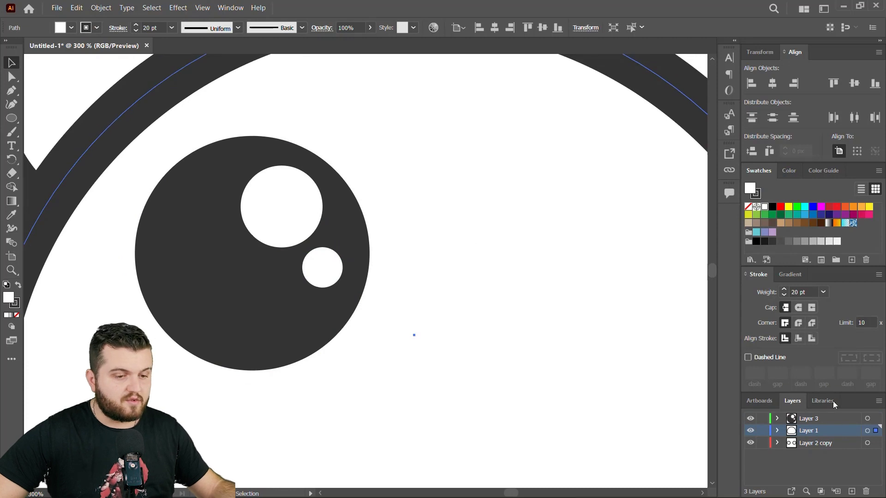
{"action": "left_click", "coordinate": [807, 420]}
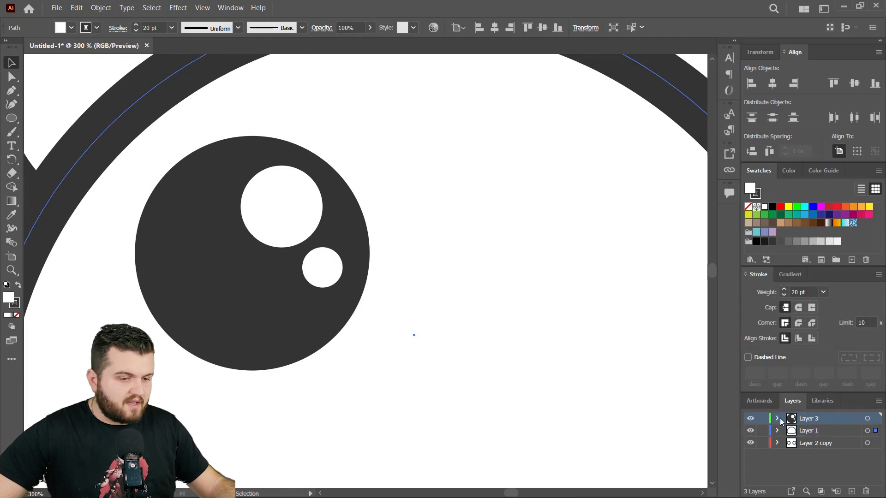
{"action": "left_click", "coordinate": [750, 418]}
{"action": "left_click", "coordinate": [750, 418]}
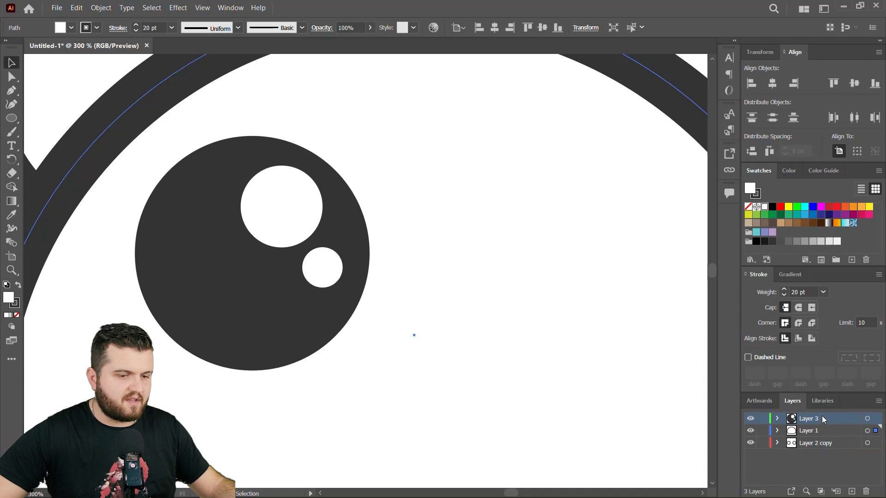
{"action": "left_click_drag", "start_coordinate": [822, 416], "coordinate": [852, 492]}
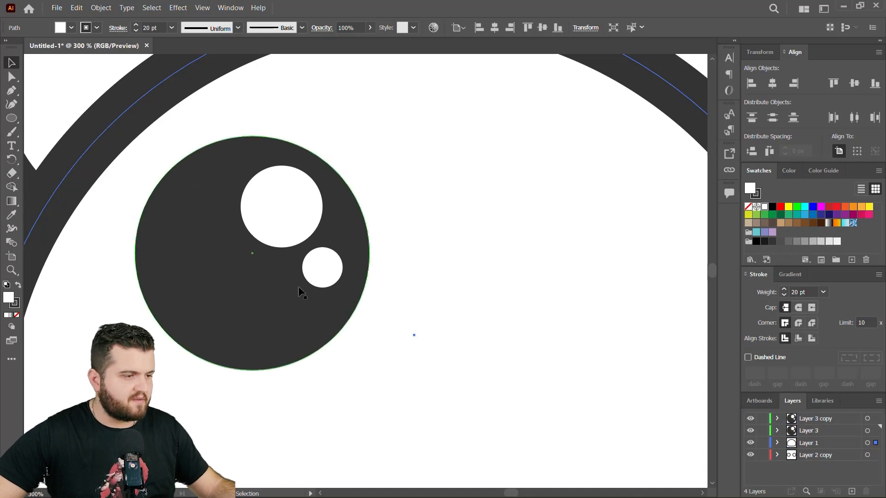
- Alt-drag a copy of the eye and both highlights to the right side, then zoom out to 100%
{"action": "left_click", "coordinate": [267, 283]}
{"action": "left_click", "coordinate": [287, 217], "text": "shift"}
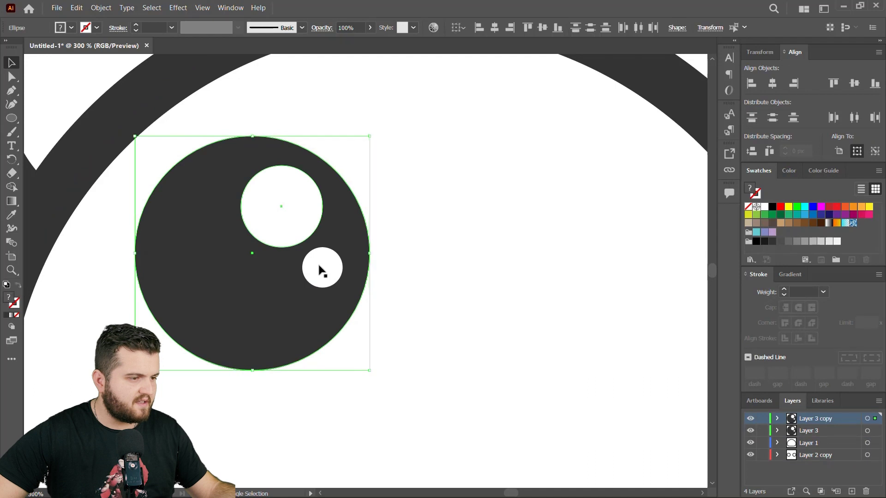
{"action": "mouse_move", "coordinate": [258, 299]}
{"action": "left_mouse_down"}
{"action": "mouse_move", "coordinate": [579, 312]}
{"action": "mouse_move", "coordinate": [571, 314]}
{"action": "left_mouse_up"}
{"action": "left_click", "coordinate": [11, 270]}
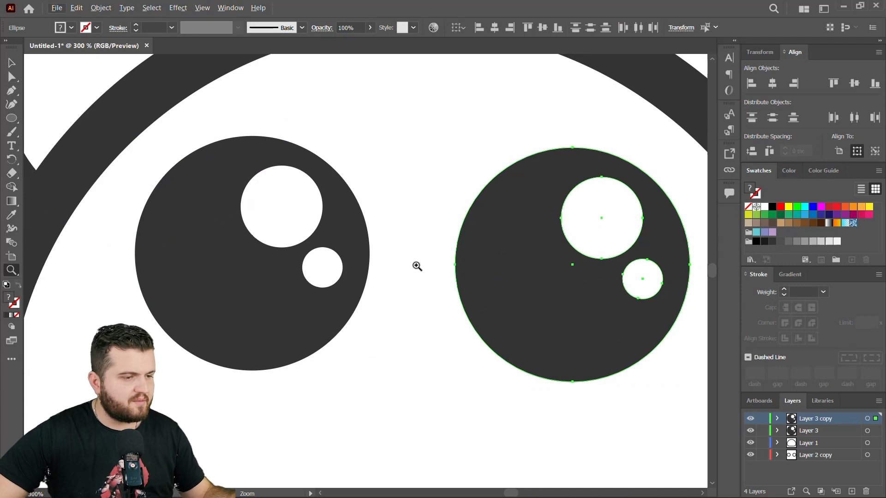
{"action": "key", "text": "ctrl+plus"}
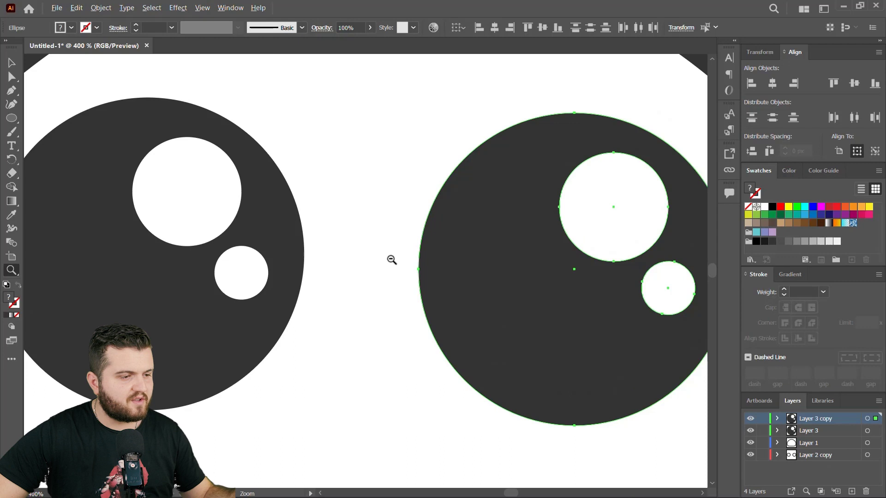
{"action": "left_click", "coordinate": [392, 260], "text": "alt"}
{"action": "left_click", "coordinate": [358, 280], "text": "alt"}
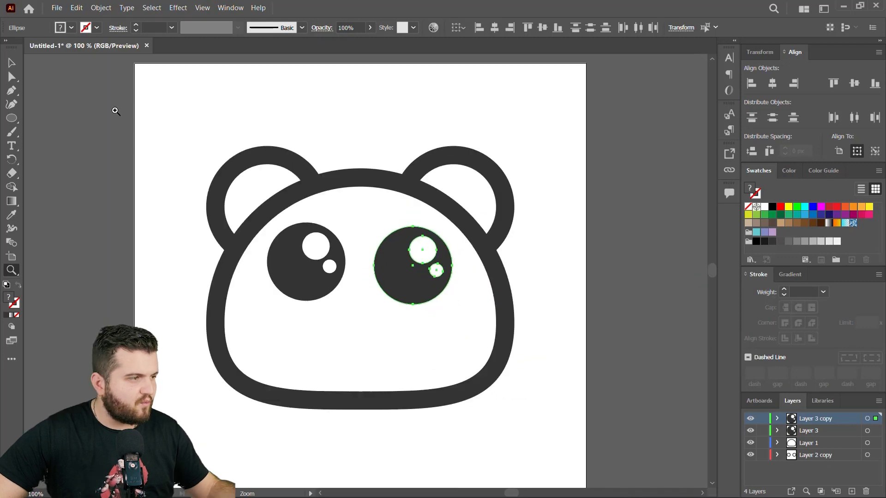
- Align the right eye level with the left eye using smart guides
{"action": "left_click", "coordinate": [12, 63]}
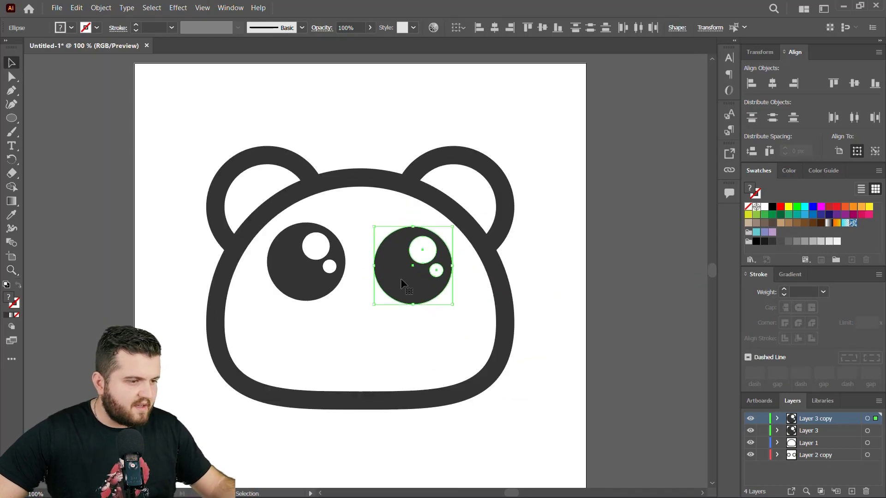
{"action": "left_click_drag", "start_coordinate": [401, 278], "coordinate": [408, 276]}
{"action": "left_click_drag", "start_coordinate": [414, 275], "coordinate": [403, 275]}
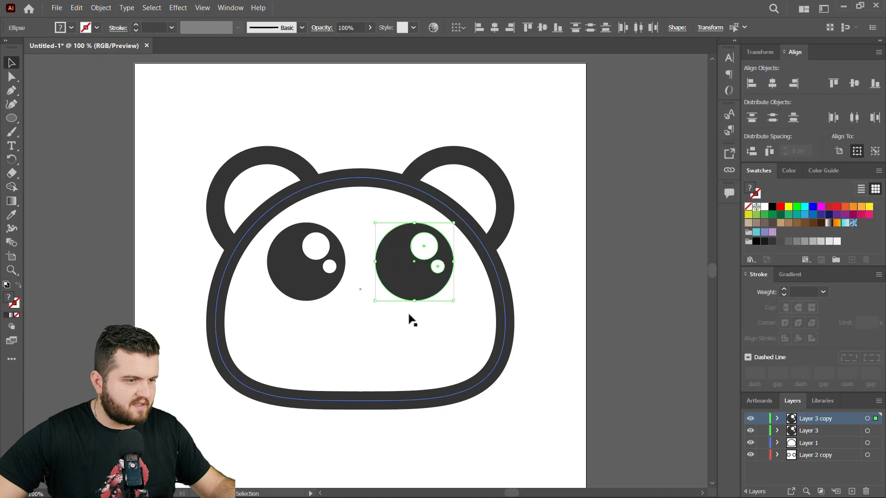
{"action": "left_click", "coordinate": [471, 305]}
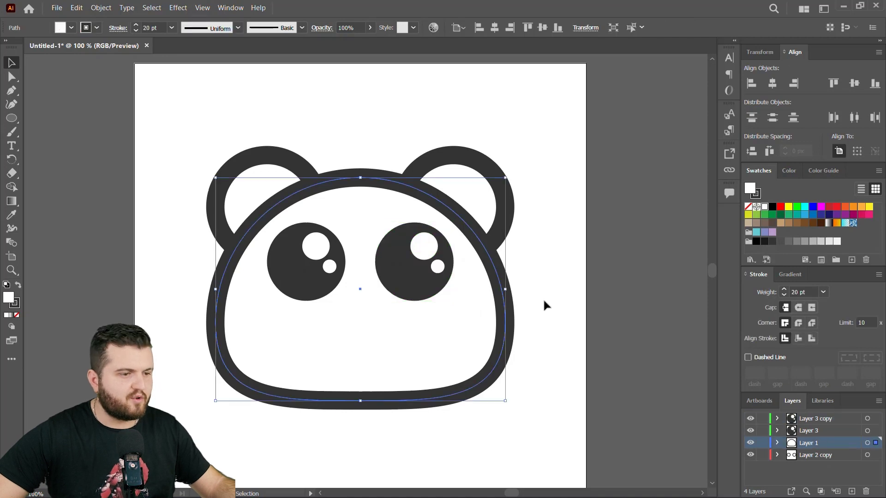
{"action": "left_click", "coordinate": [569, 296]}
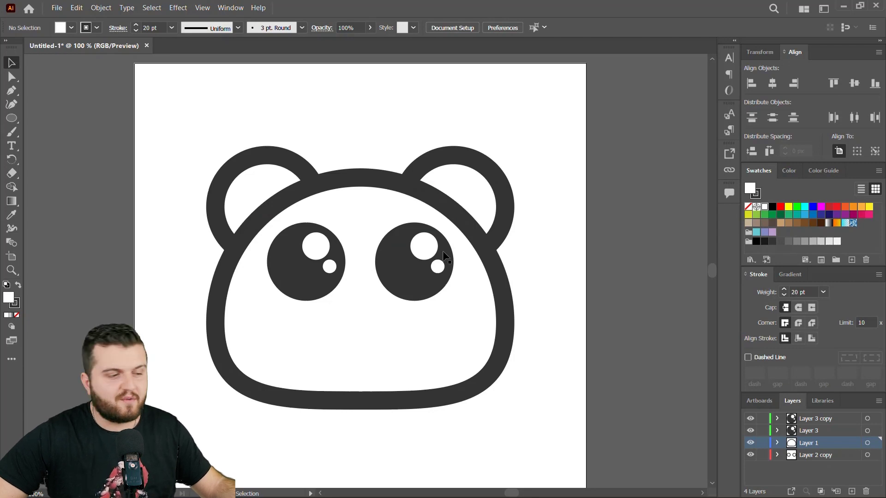
{"action": "scroll", "coordinate": [411, 260], "scroll_direction": "down", "scroll_amount": 3}
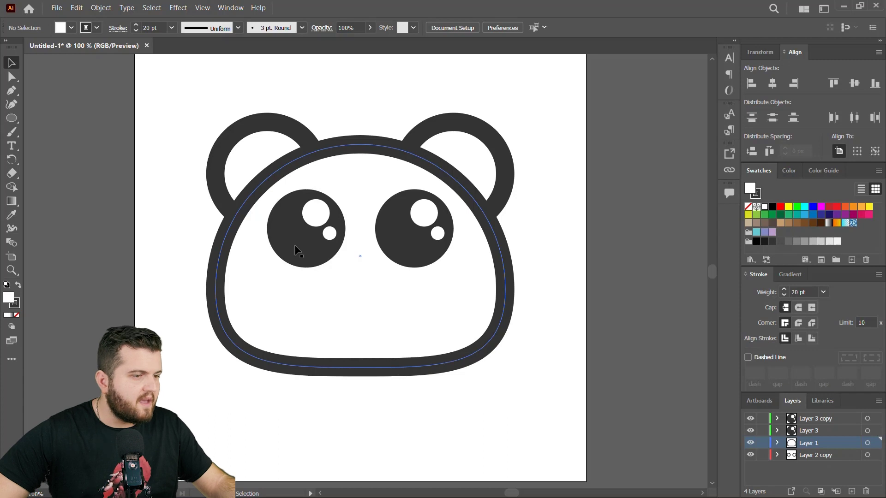
- Shift-select both dark eye circles and all four white highlights
{"action": "left_click", "coordinate": [807, 419]}
{"action": "left_click", "coordinate": [412, 240]}
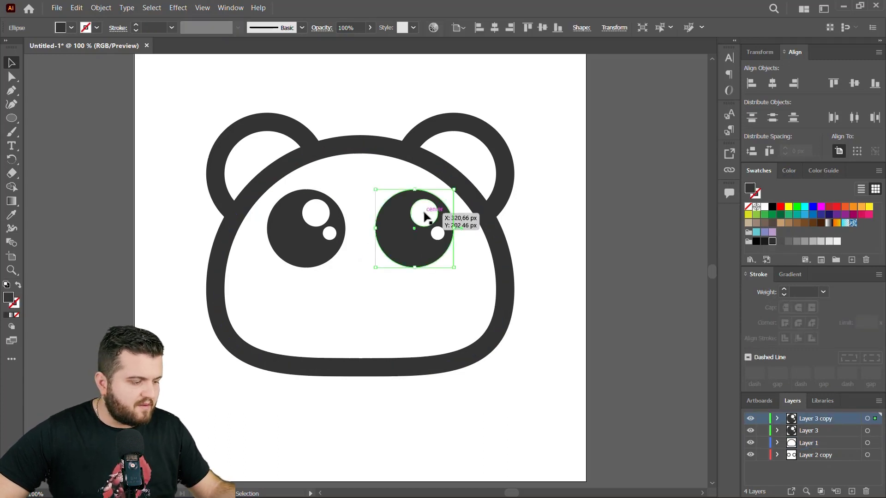
{"action": "left_click", "coordinate": [425, 215], "text": "shift"}
{"action": "left_click", "coordinate": [438, 234], "text": "shift"}
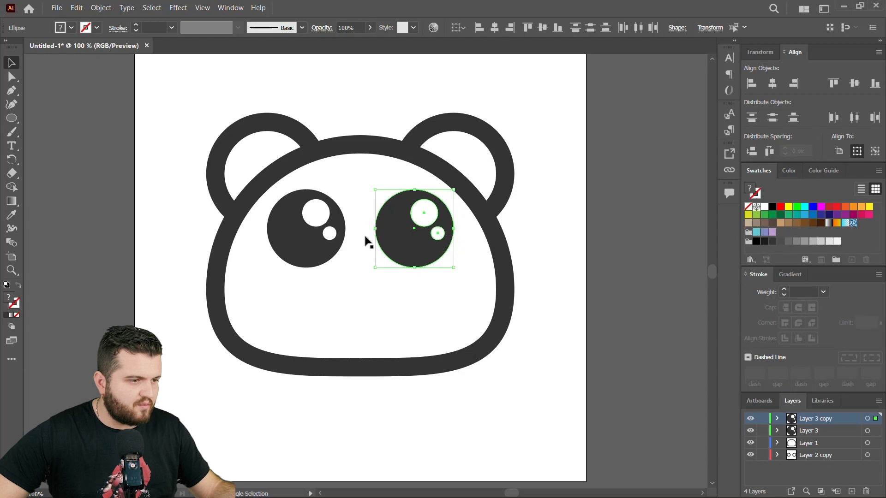
{"action": "left_click", "coordinate": [315, 216], "text": "shift"}
{"action": "left_click", "coordinate": [329, 233], "text": "shift"}
{"action": "left_click", "coordinate": [314, 241], "text": "shift"}
- Group both eyes and delete the emptied Layer 3
{"action": "right_click", "coordinate": [308, 242]}
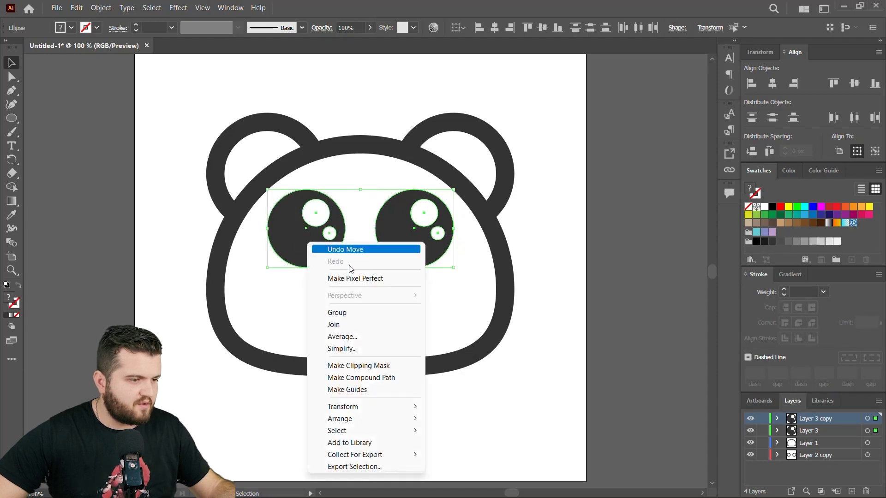
{"action": "left_click", "coordinate": [362, 313]}
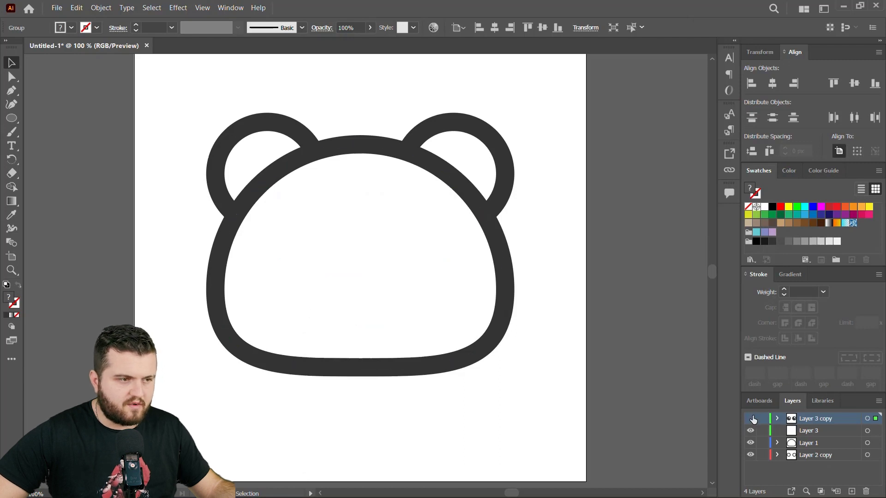
{"action": "left_click", "coordinate": [807, 430]}
{"action": "left_click_drag", "start_coordinate": [824, 437], "coordinate": [866, 491]}
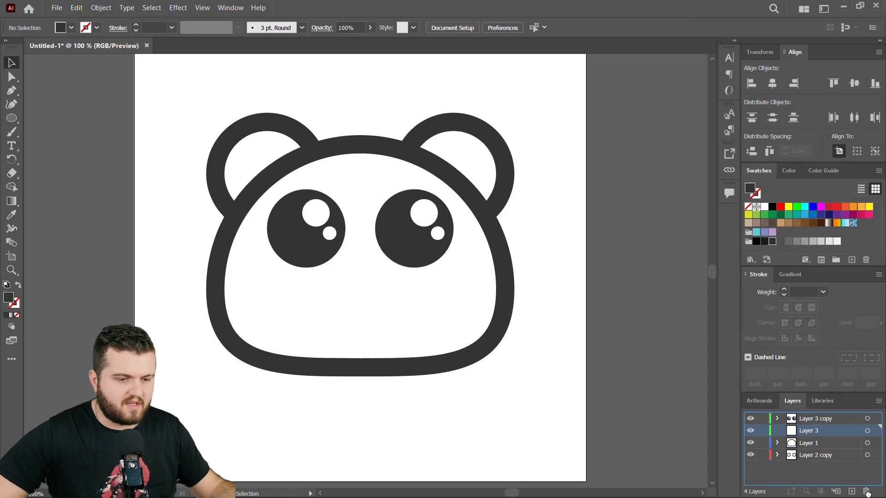
- Rename the layers EARS, HEAD and EYES, and add a new empty Layer 4
{"action": "left_click", "coordinate": [821, 444]}
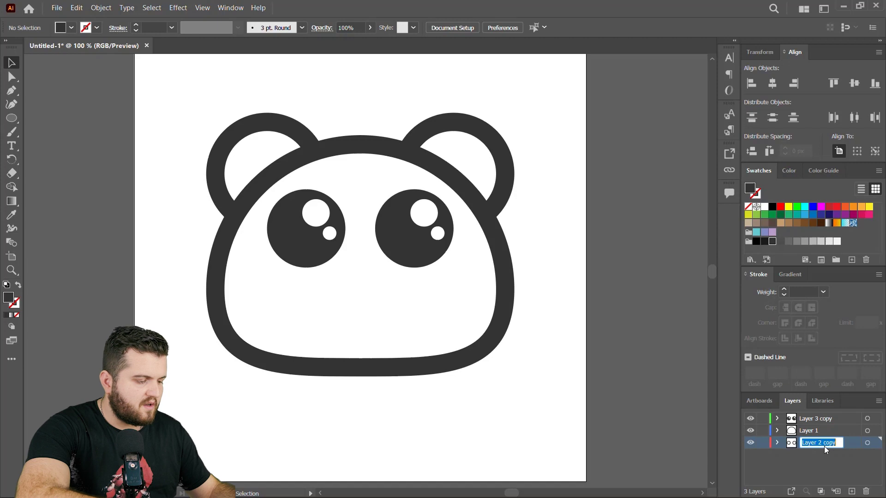
{"action": "type", "text": "EARS"}
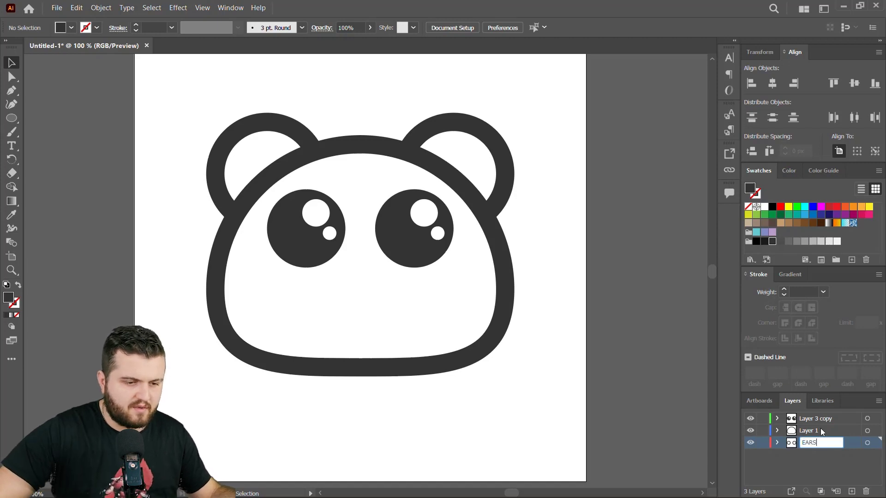
{"action": "double_click", "coordinate": [821, 431]}
{"action": "type", "text": "HEAD"}
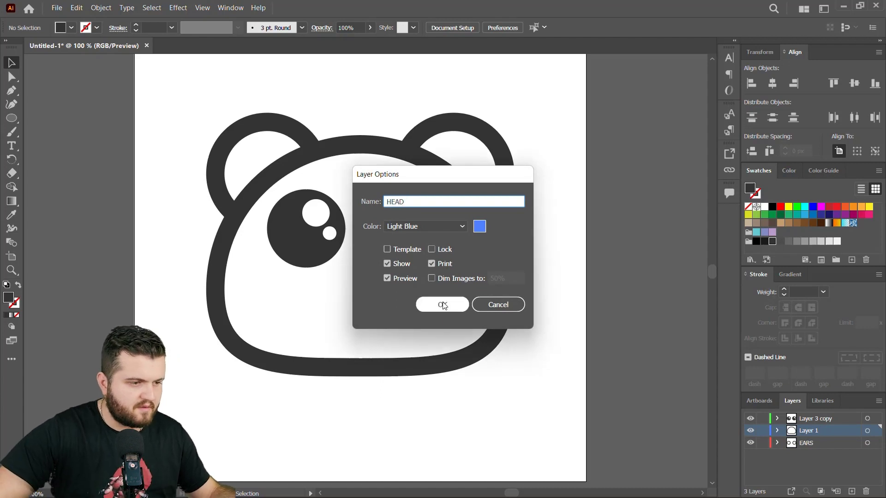
{"action": "left_click", "coordinate": [442, 305]}
{"action": "double_click", "coordinate": [812, 419]}
{"action": "type", "text": "EYES"}
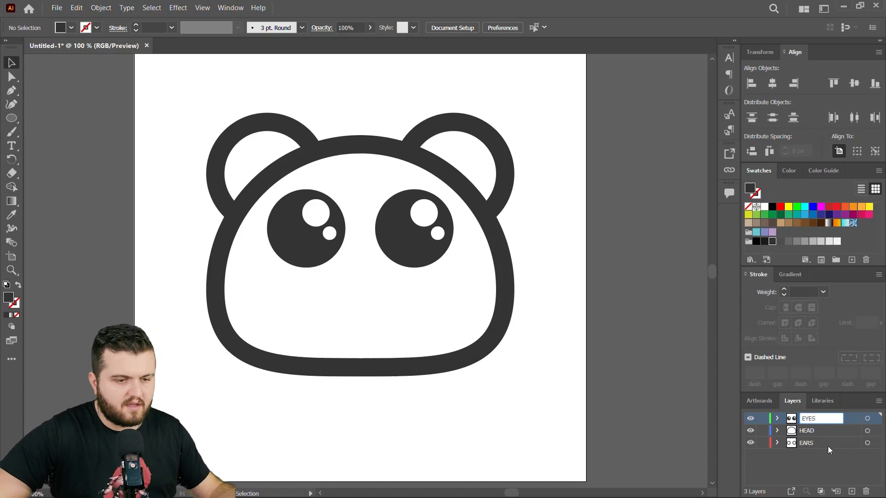
{"action": "key", "text": "Return"}
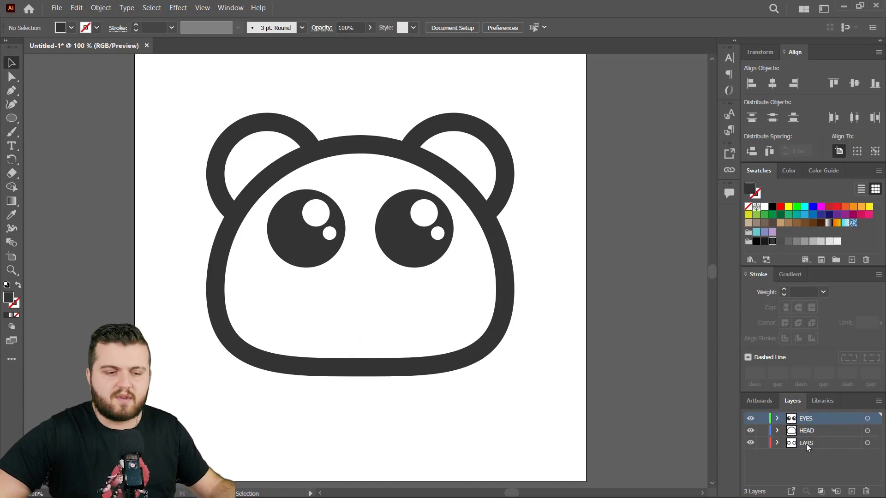
{"action": "left_click", "coordinate": [851, 491]}
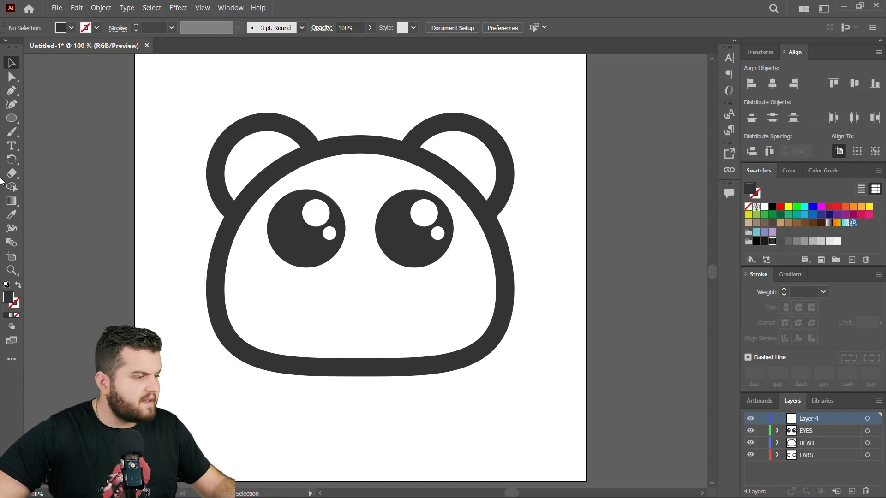
- Draw a small dark oval nose centred below the eyes on Layer 4
{"action": "left_click", "coordinate": [12, 118]}
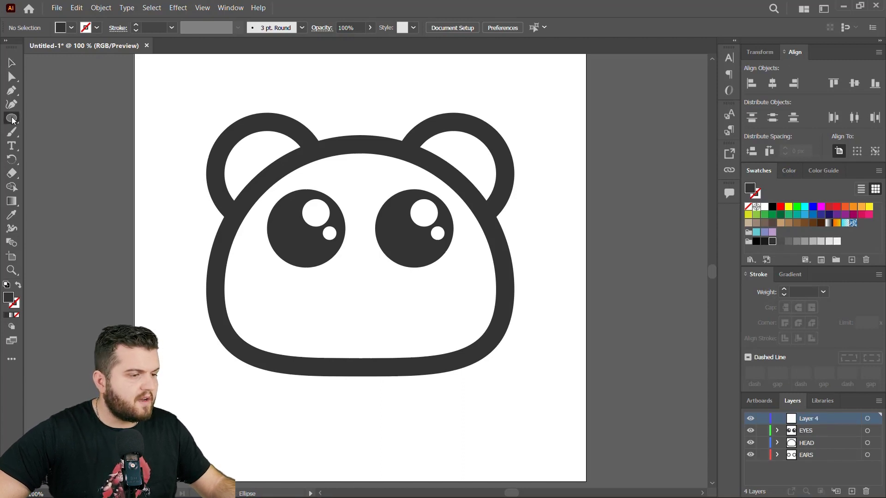
{"action": "left_click_drag", "start_coordinate": [343, 277], "coordinate": [389, 303]}
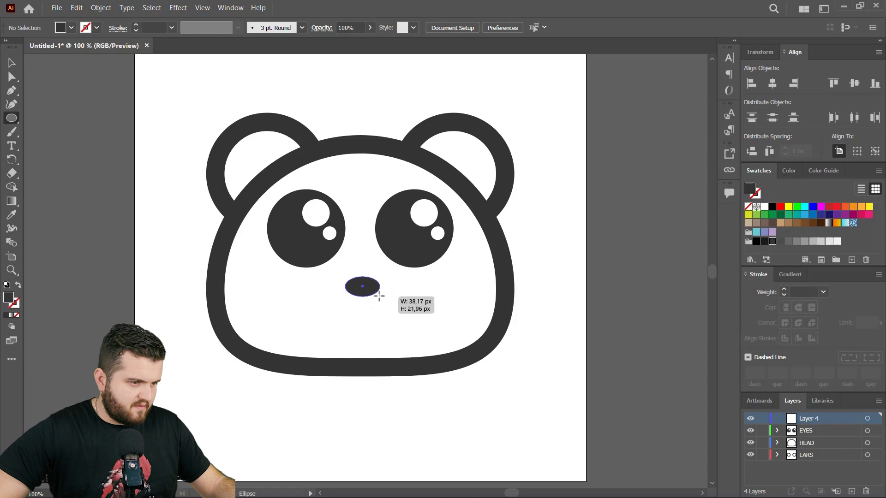
{"action": "left_click_drag", "start_coordinate": [390, 301], "coordinate": [369, 286]}
{"action": "key", "text": "v"}
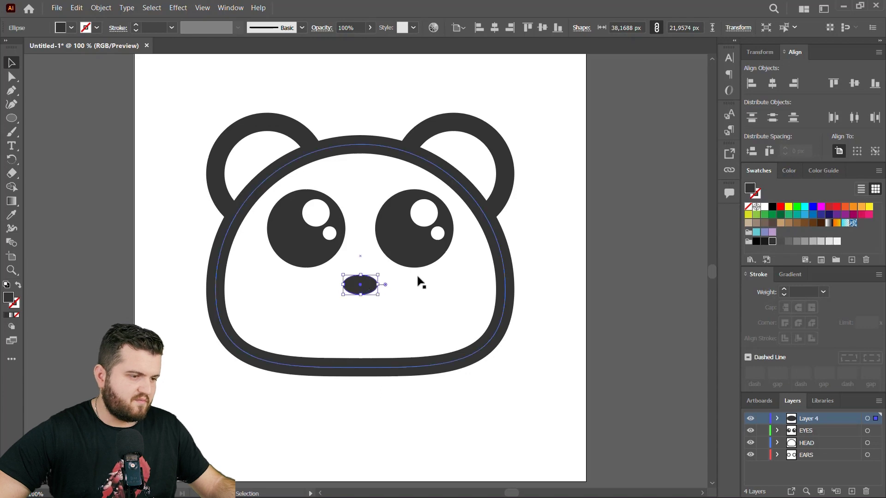
{"action": "left_click", "coordinate": [576, 333]}
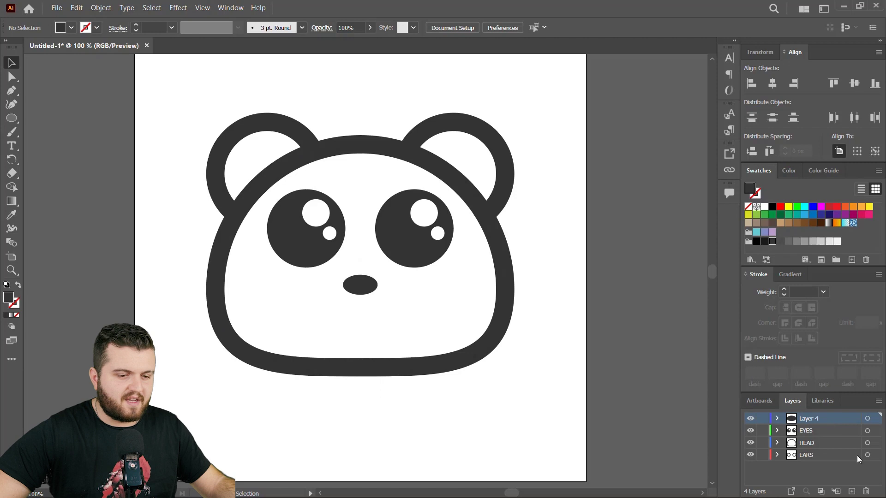
- Add a new Layer 5 and zoom in on the nose area
{"action": "left_click", "coordinate": [852, 491]}
{"action": "left_click", "coordinate": [12, 271]}
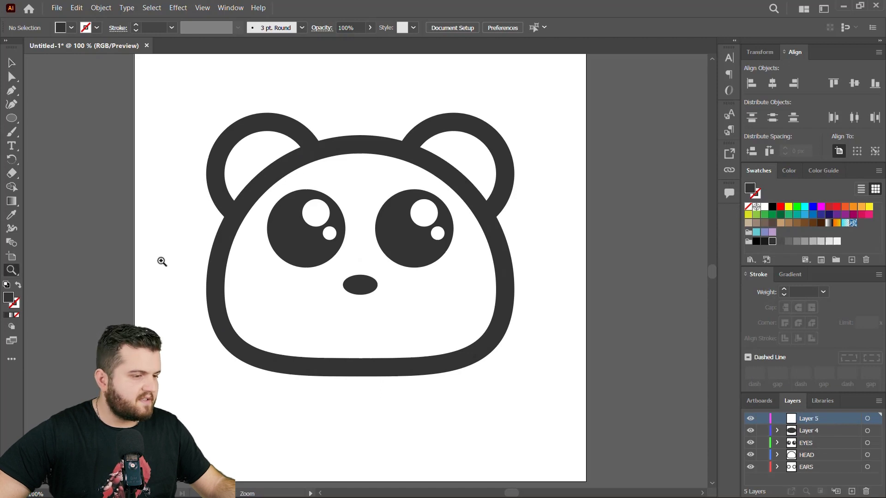
{"action": "left_click", "coordinate": [362, 300]}
{"action": "scroll", "coordinate": [377, 266], "scroll_direction": "up", "scroll_amount": 1}
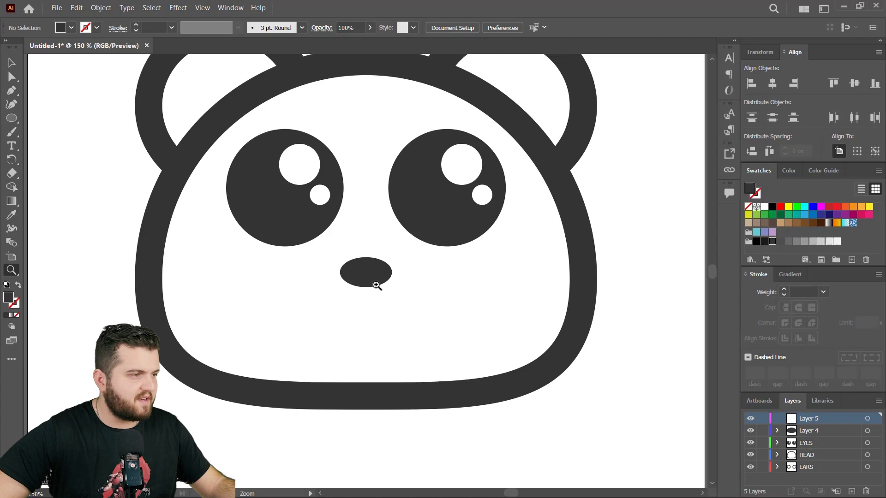
- Pen a path from the nose centre straight down, curving out to the right
{"action": "left_click", "coordinate": [17, 92]}
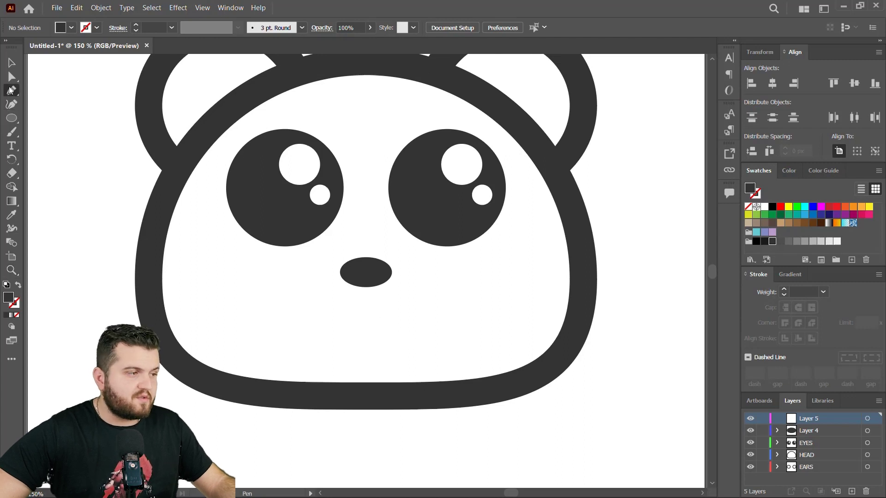
{"action": "left_click", "coordinate": [366, 272]}
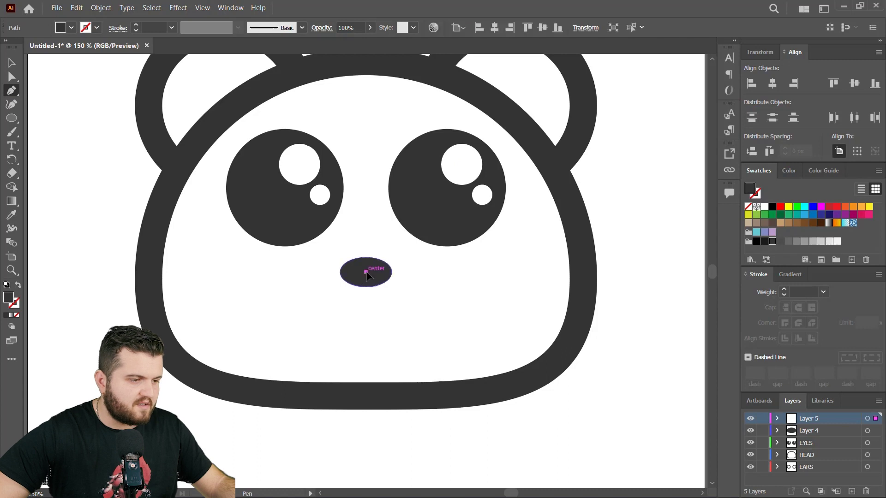
{"action": "left_click", "coordinate": [366, 323]}
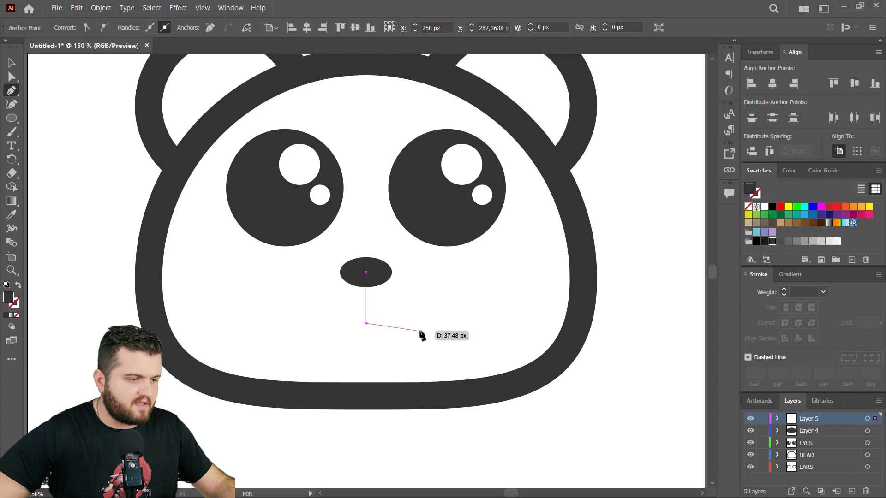
{"action": "left_click_drag", "start_coordinate": [422, 332], "coordinate": [463, 308]}
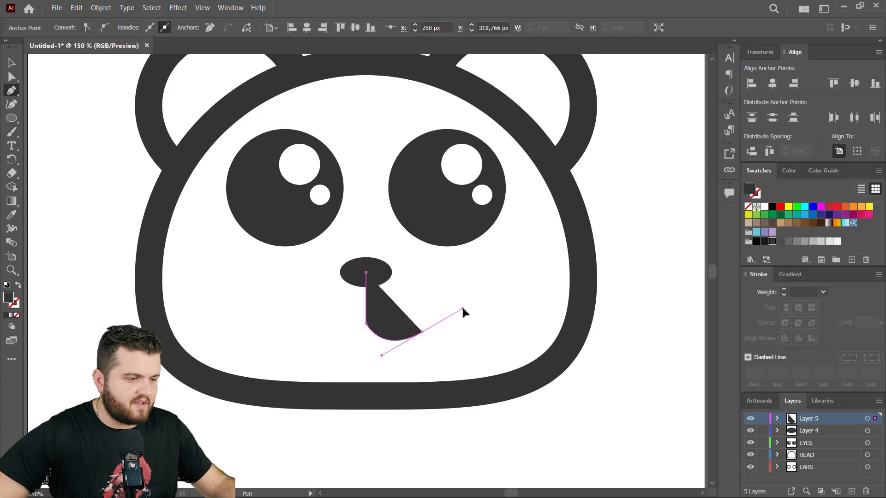
{"action": "left_click", "coordinate": [12, 65]}
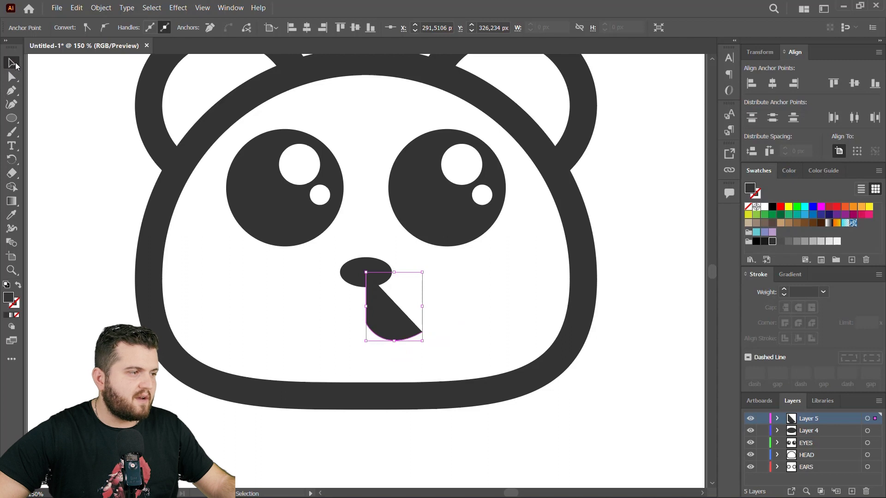
{"action": "left_click", "coordinate": [386, 326]}
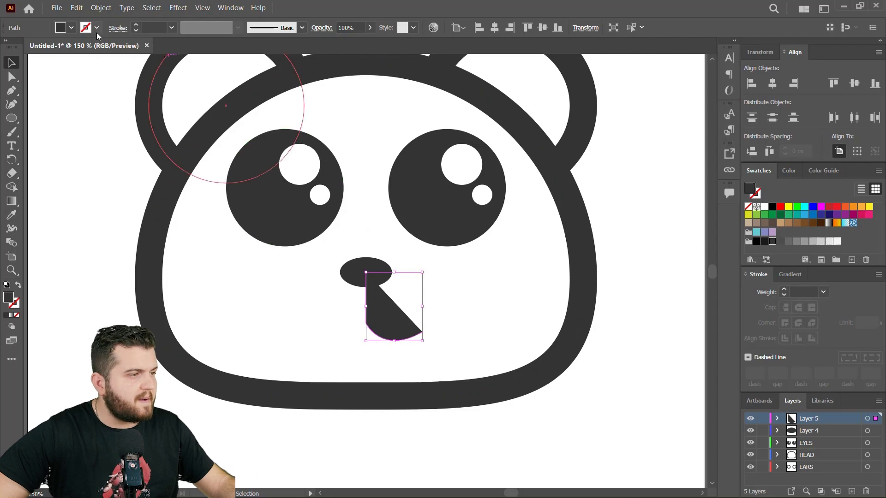
- Give the mouth path no fill, a dark-grey 10 pt stroke, Round Cap and Round Join
{"action": "left_click", "coordinate": [67, 27]}
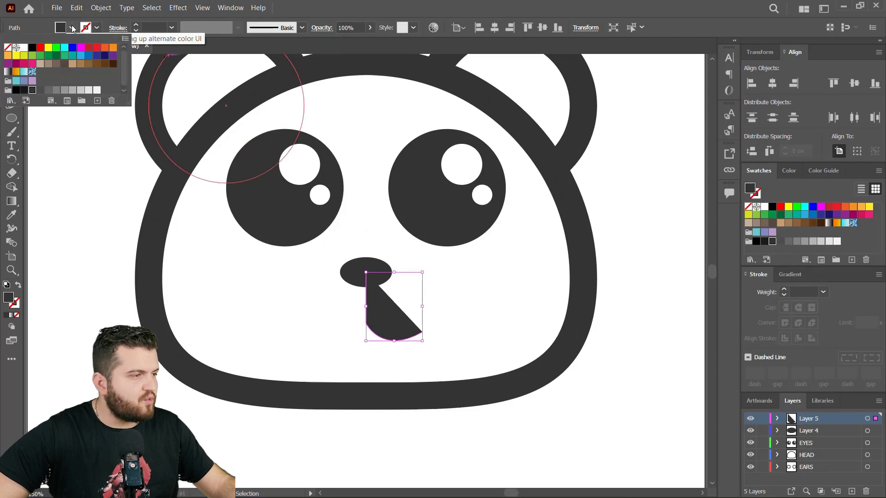
{"action": "left_click", "coordinate": [8, 48]}
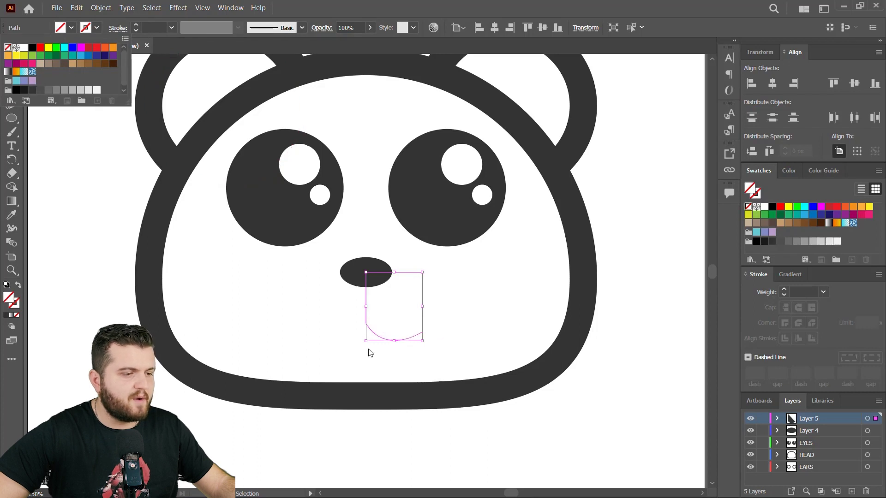
{"action": "left_click", "coordinate": [98, 28]}
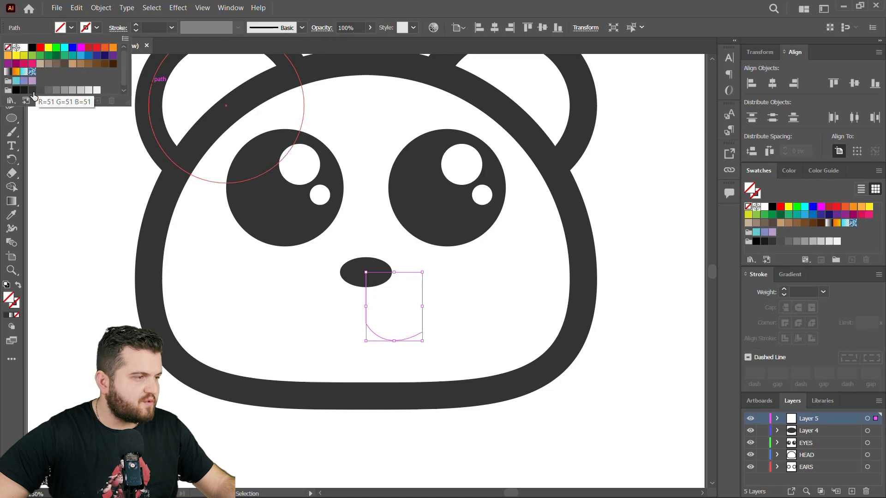
{"action": "left_click", "coordinate": [31, 90]}
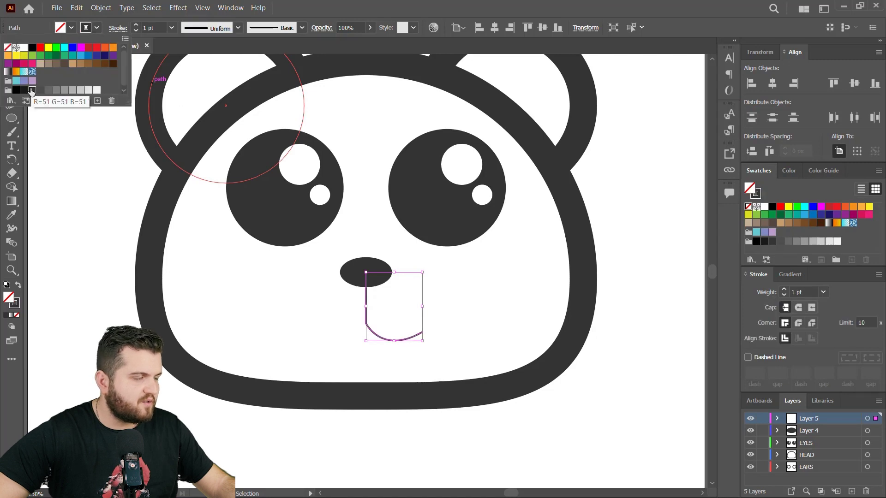
{"action": "left_click", "coordinate": [171, 29]}
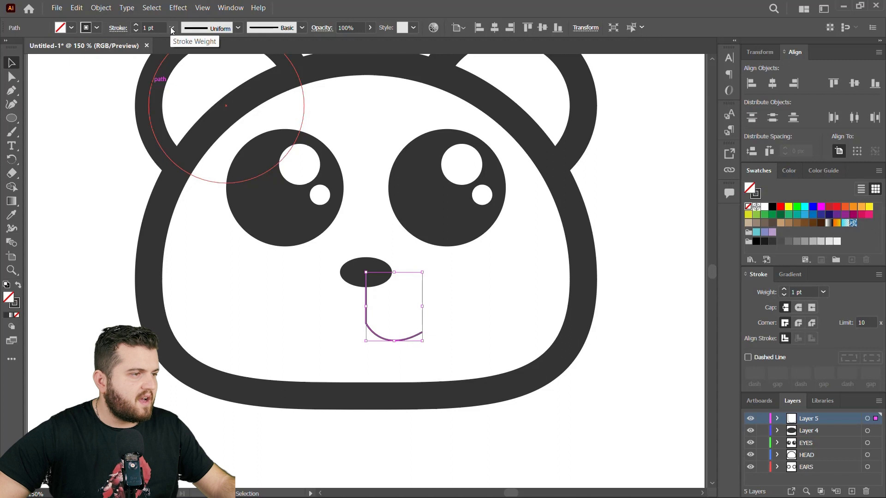
{"action": "left_click", "coordinate": [195, 191]}
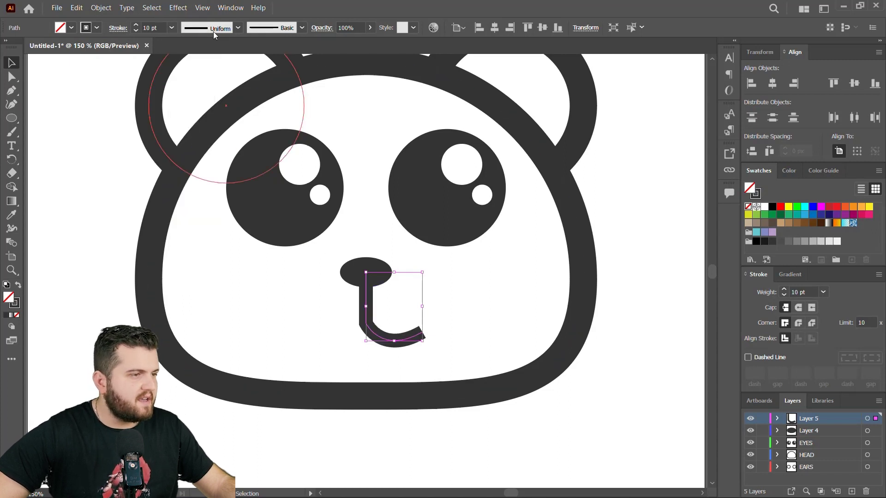
{"action": "left_click", "coordinate": [118, 30]}
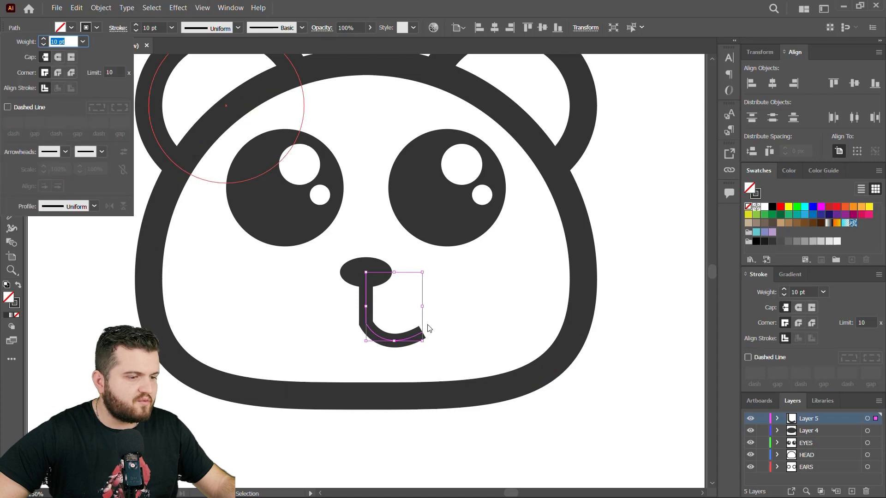
{"action": "left_click", "coordinate": [62, 60]}
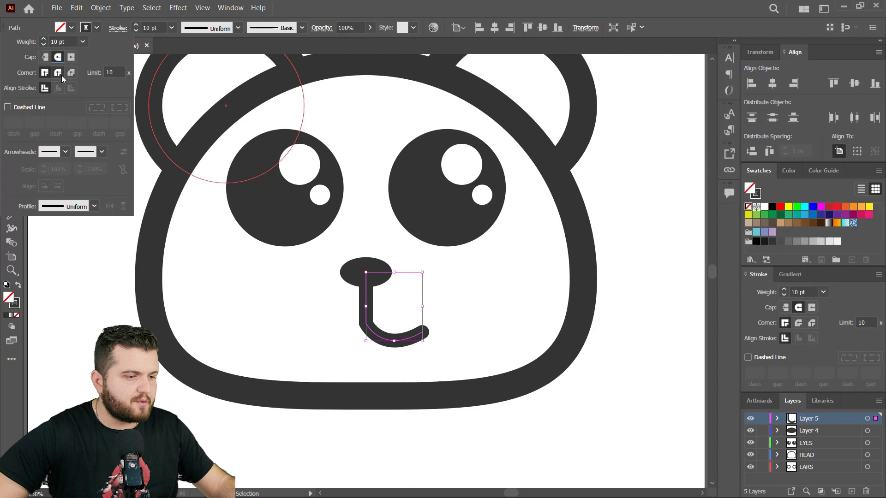
{"action": "left_click", "coordinate": [60, 74]}
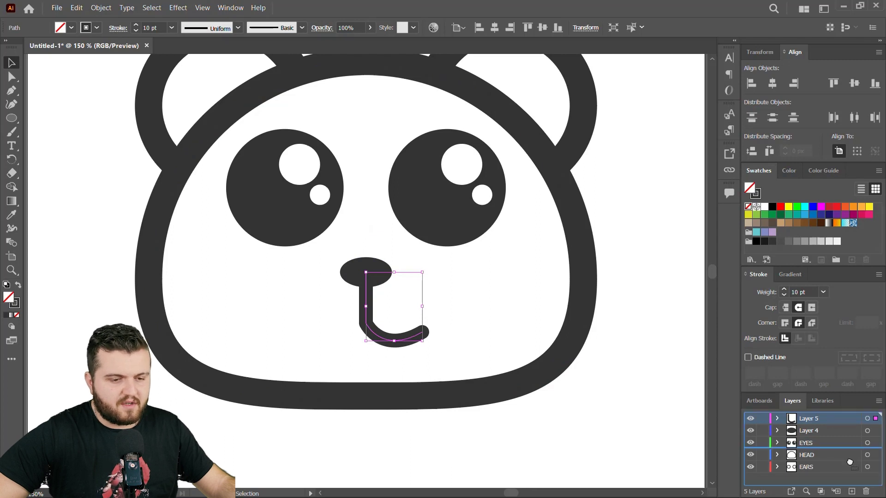
- Make a vertically reflected copy of the mouth half and slide it left
{"action": "left_click", "coordinate": [854, 491]}
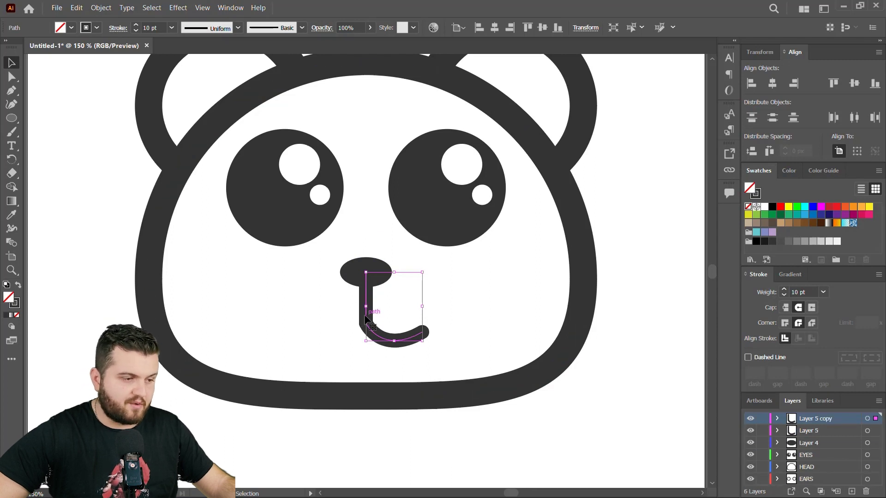
{"action": "right_click", "coordinate": [369, 317]}
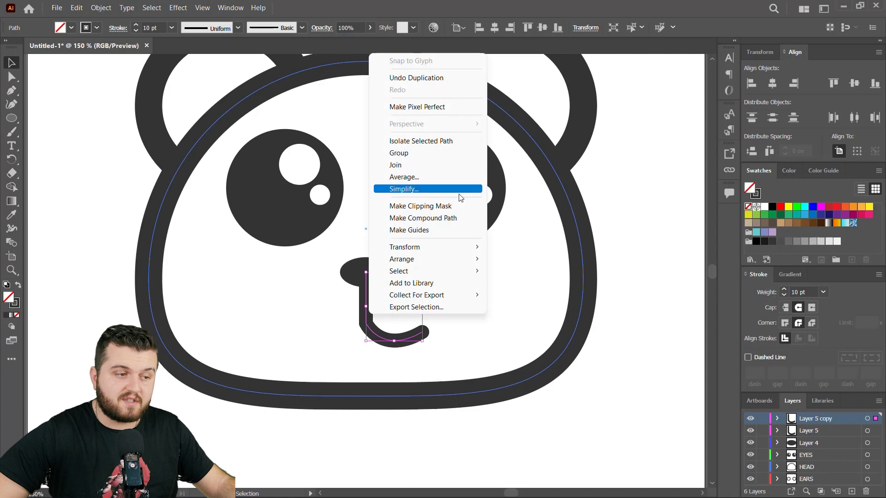
{"action": "mouse_move", "coordinate": [415, 247]}
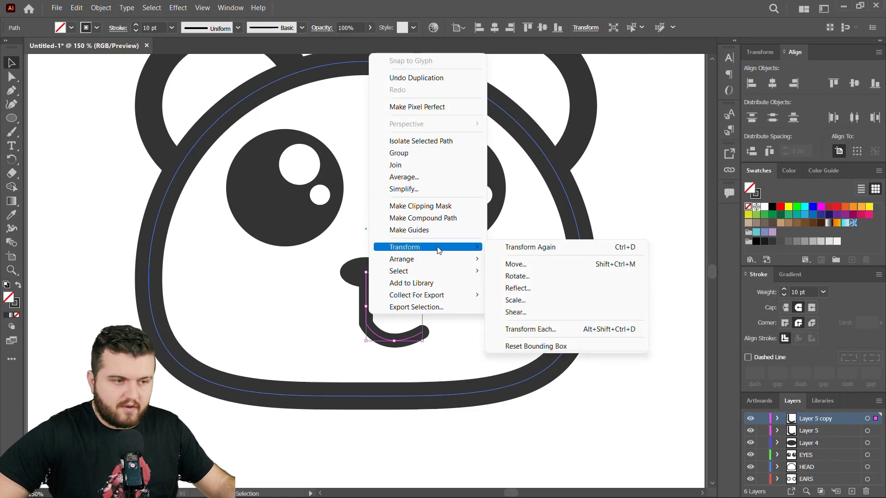
{"action": "left_click", "coordinate": [530, 288]}
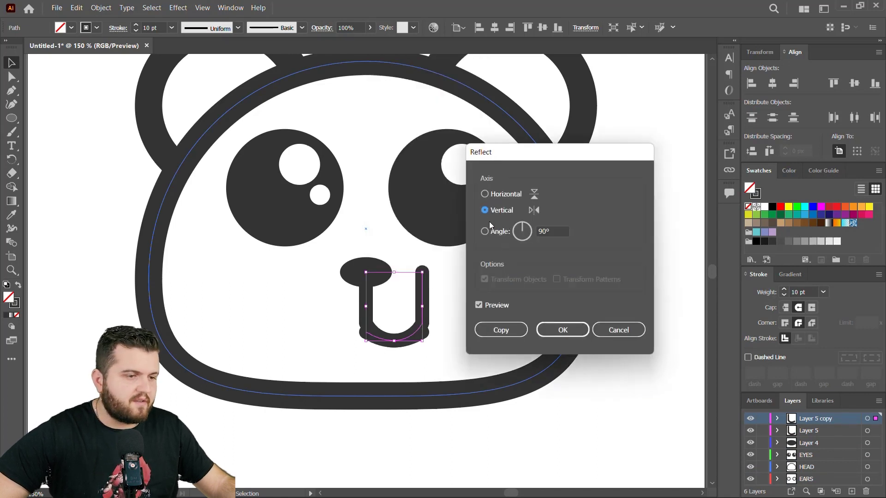
{"action": "left_click", "coordinate": [564, 331]}
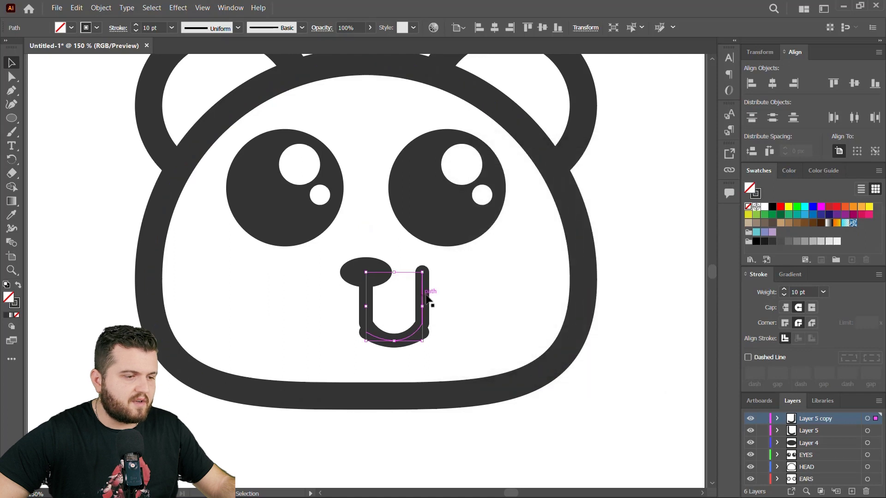
{"action": "left_click_drag", "start_coordinate": [414, 297], "coordinate": [366, 295]}
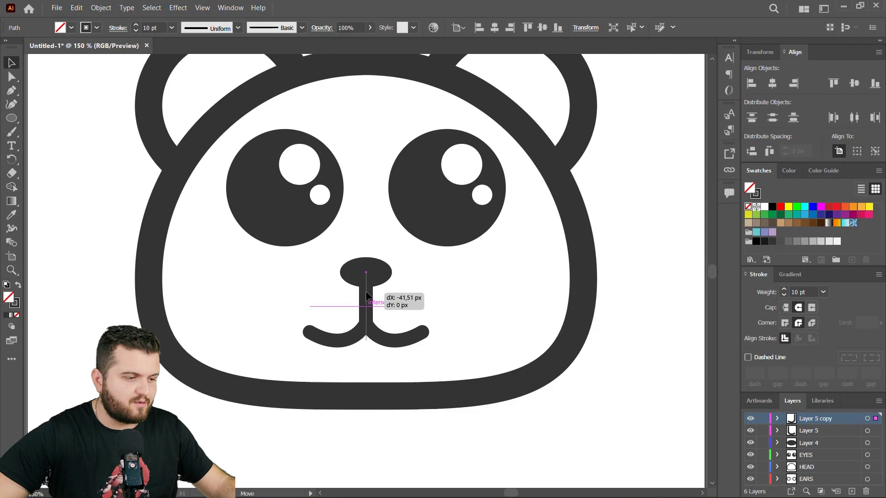
- Move the nose layer, Layer 4, to the top of the layer stack
{"action": "left_click", "coordinate": [480, 291]}
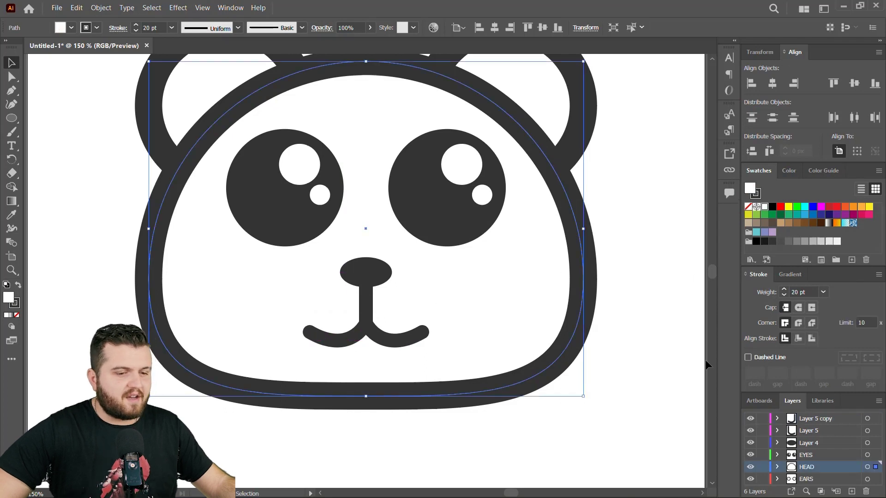
{"action": "left_click", "coordinate": [811, 443]}
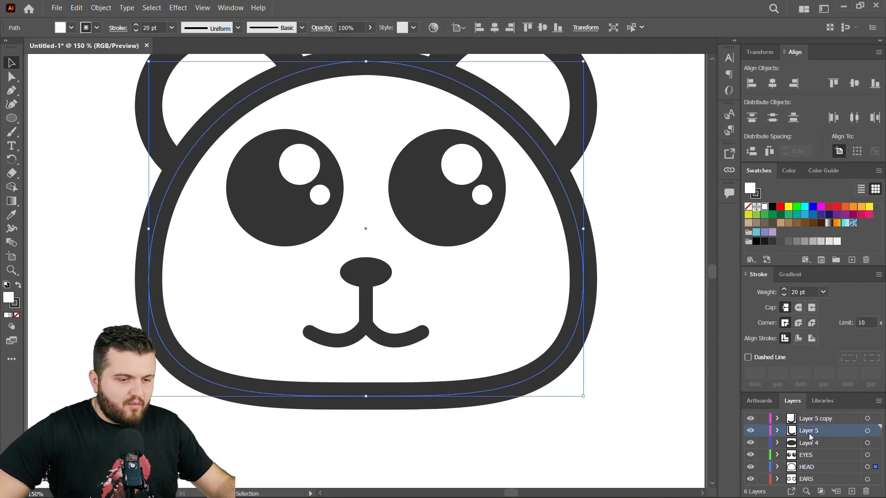
{"action": "left_click", "coordinate": [750, 443]}
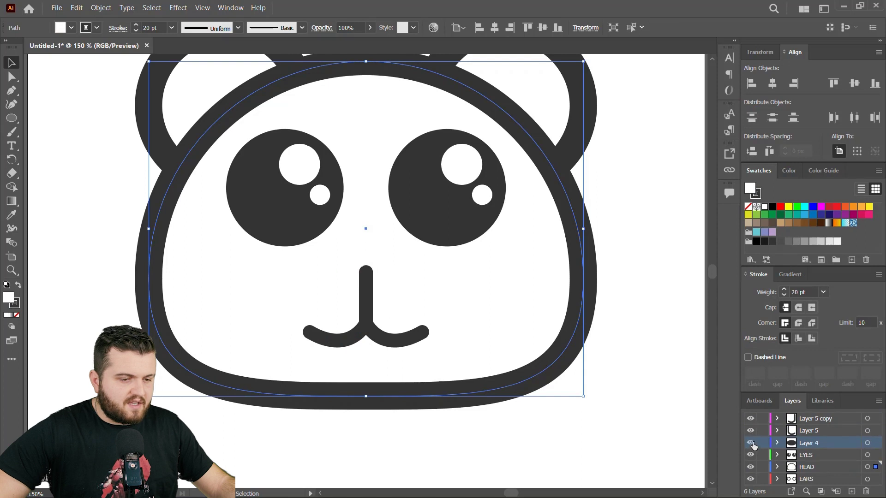
{"action": "left_click", "coordinate": [374, 277]}
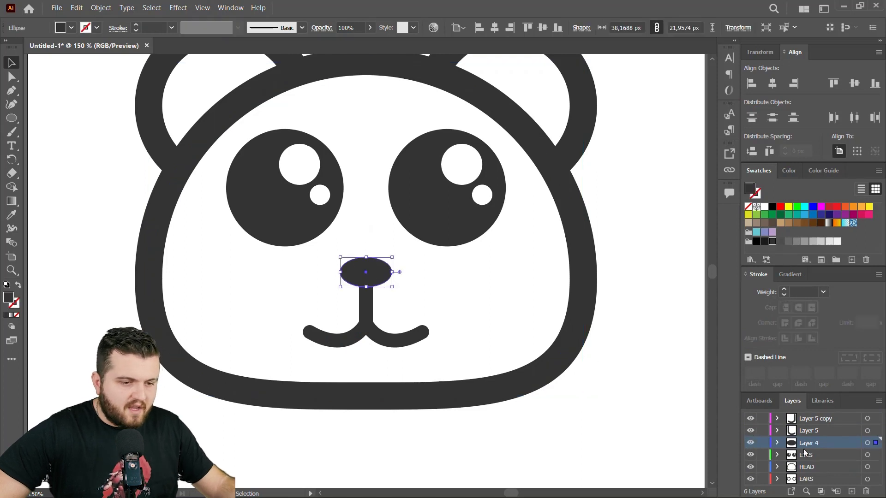
{"action": "left_click_drag", "start_coordinate": [795, 447], "coordinate": [800, 414]}
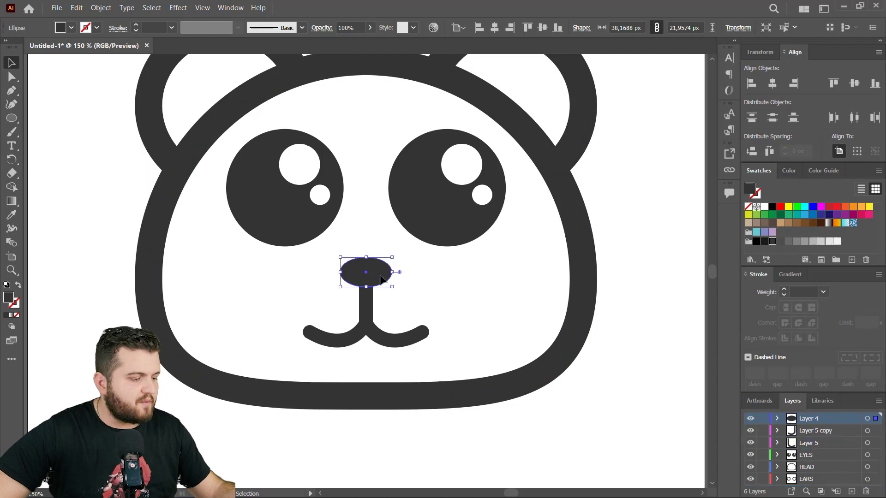
- Group the nose ellipse with both mouth halves
{"action": "left_click", "coordinate": [368, 305]}
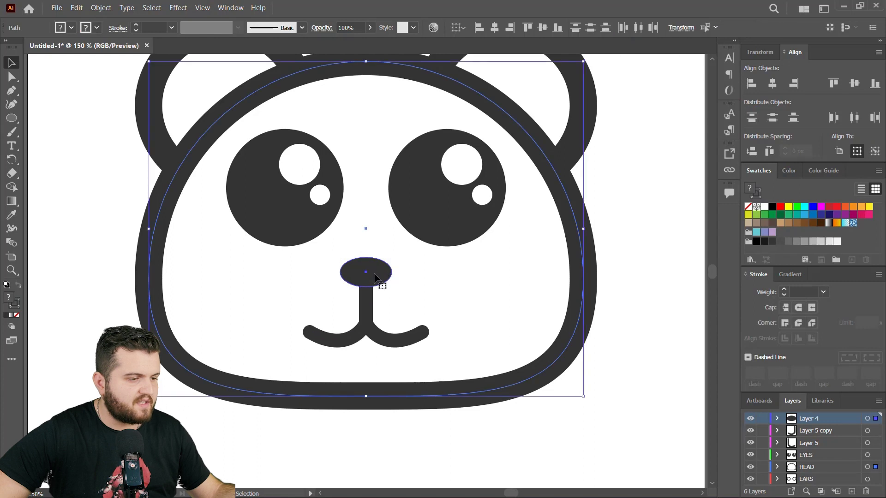
{"action": "left_click", "coordinate": [611, 311]}
{"action": "left_click", "coordinate": [367, 273]}
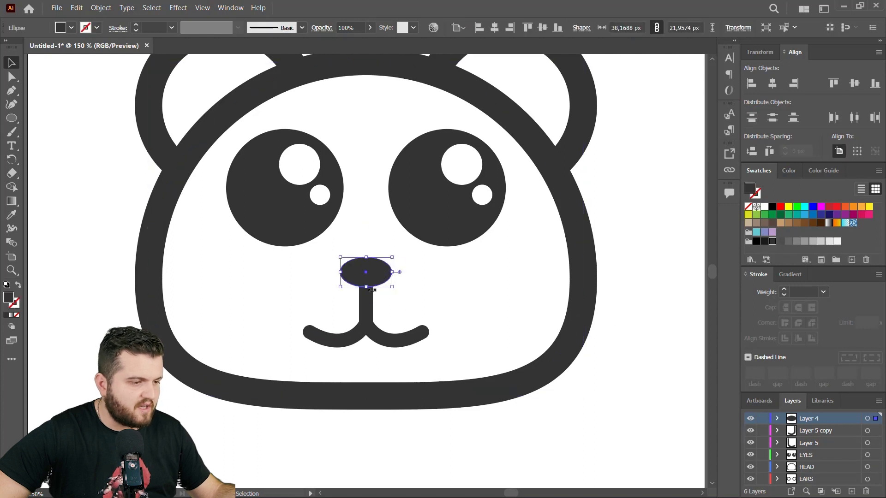
{"action": "left_click", "coordinate": [368, 308], "text": "shift"}
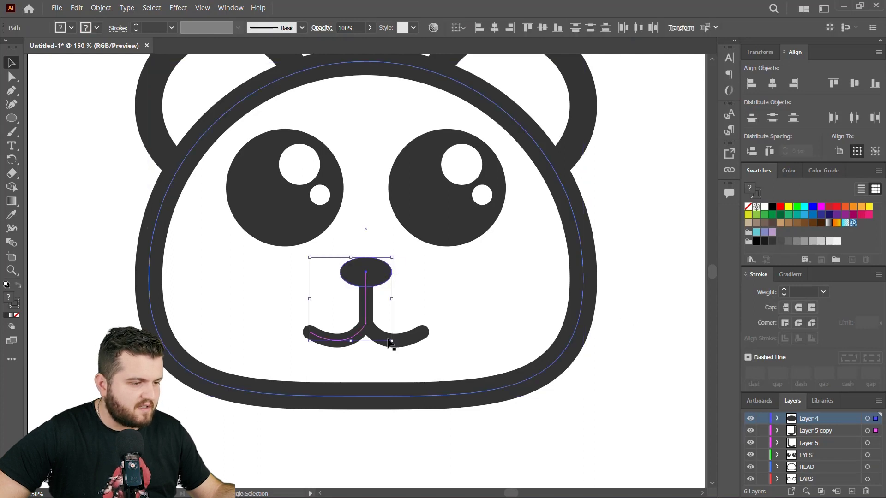
{"action": "left_click", "coordinate": [411, 343], "text": "shift"}
{"action": "right_click", "coordinate": [375, 277]}
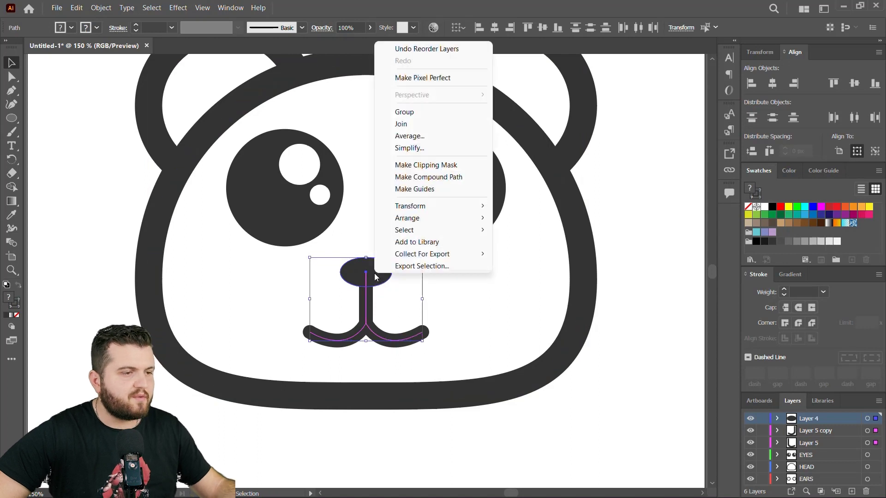
{"action": "left_click", "coordinate": [414, 112]}
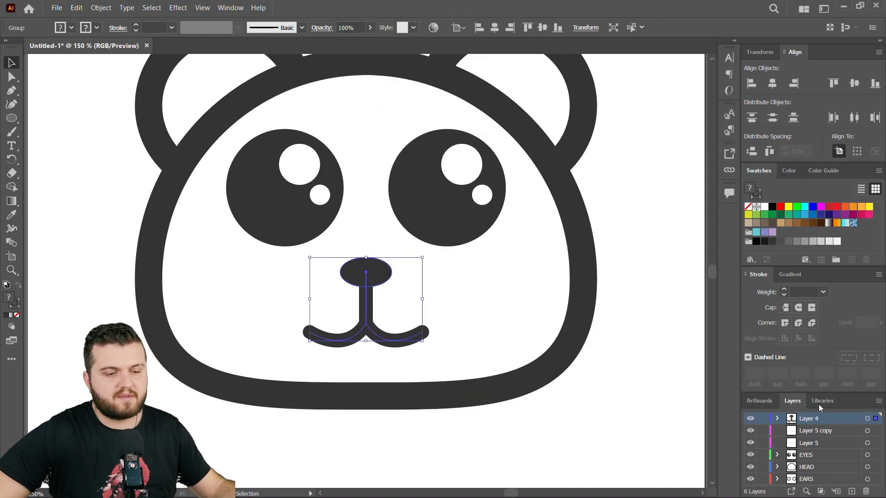
- Delete the emptied mouth copy layer and the empty Layer 5
{"action": "left_click", "coordinate": [751, 418]}
{"action": "left_click", "coordinate": [819, 431]}
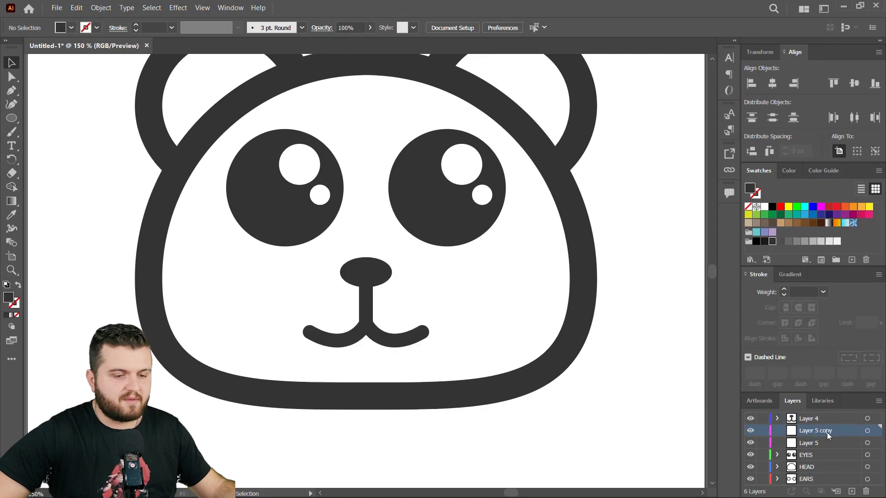
{"action": "left_click_drag", "start_coordinate": [827, 433], "coordinate": [865, 492]}
{"action": "left_click_drag", "start_coordinate": [825, 436], "coordinate": [863, 491]}
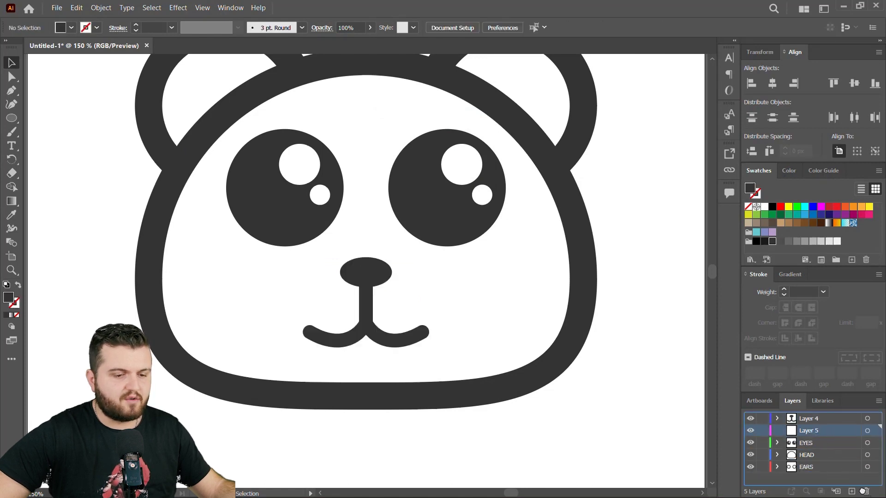
- Rename Layer 4 to NOSE and select the head shape
{"action": "double_click", "coordinate": [816, 419]}
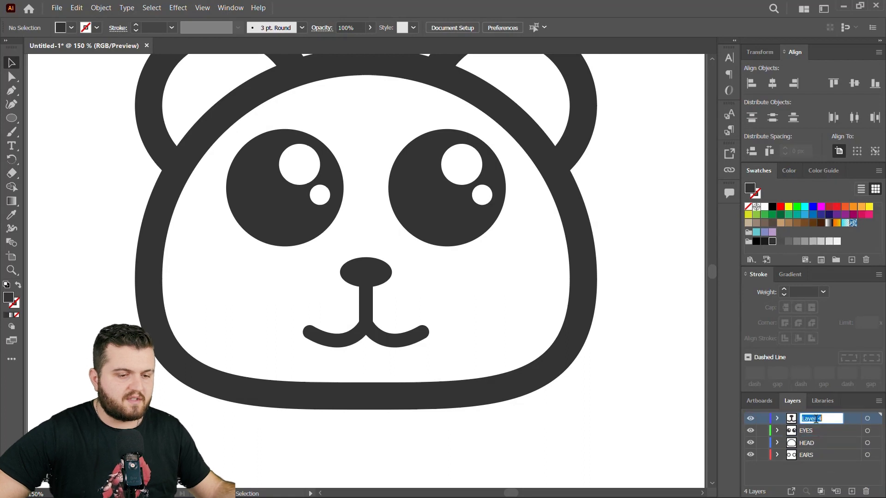
{"action": "type", "text": "NOSE"}
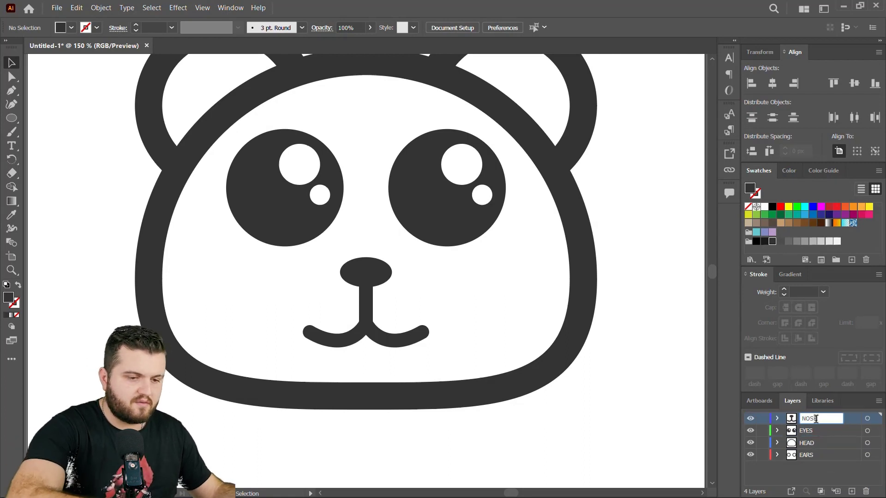
{"action": "key", "text": "Return"}
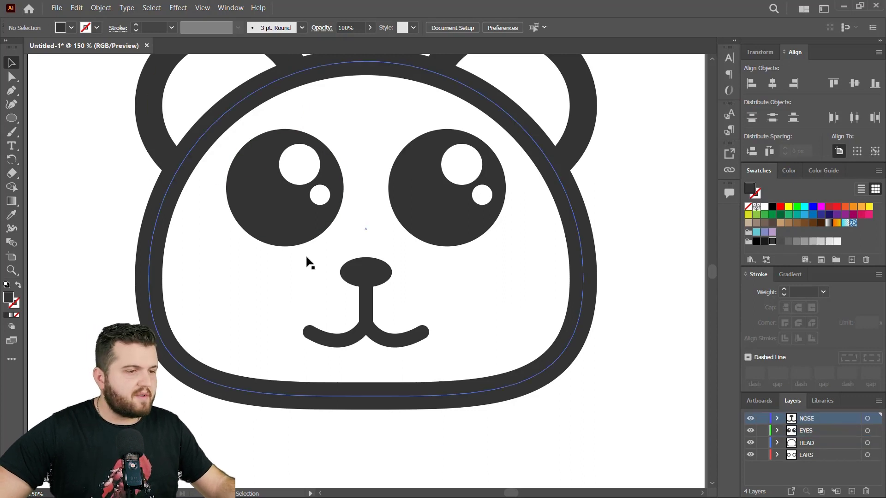
{"action": "scroll", "coordinate": [478, 310], "scroll_direction": "up", "scroll_amount": 1}
{"action": "scroll", "coordinate": [477, 309], "scroll_direction": "up", "scroll_amount": 2}
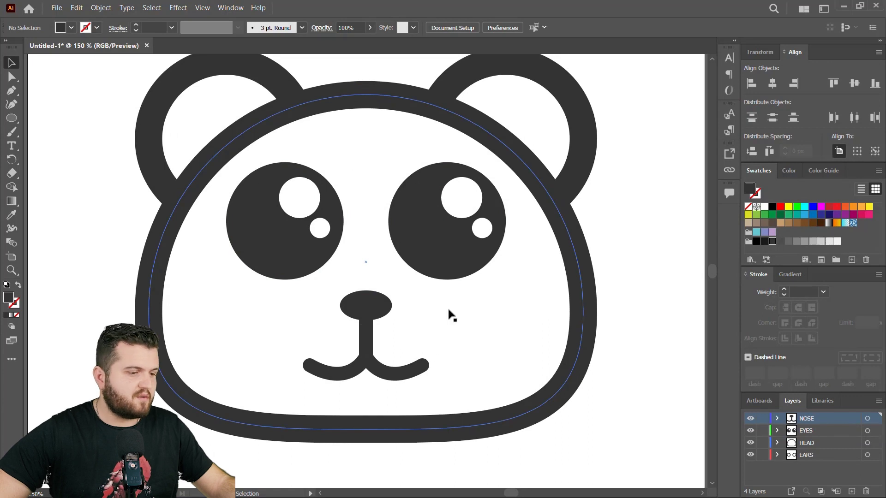
{"action": "scroll", "coordinate": [362, 314], "scroll_direction": "up", "scroll_amount": 2}
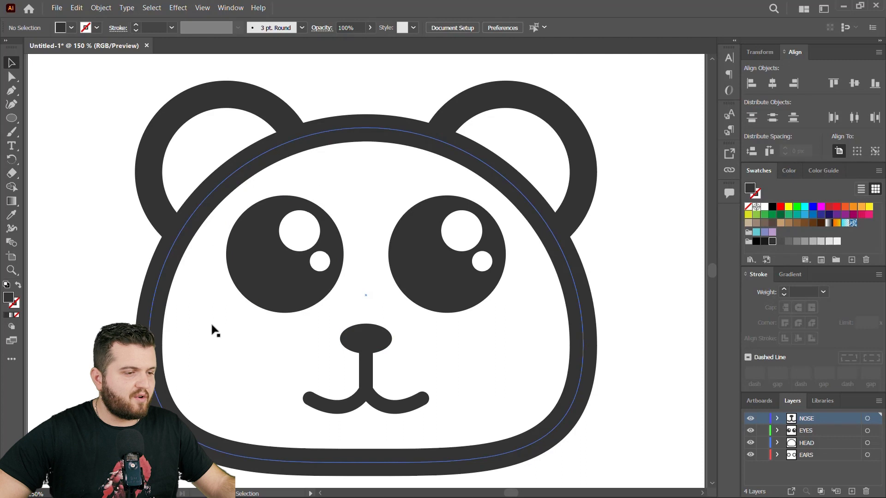
{"action": "scroll", "coordinate": [213, 330], "scroll_direction": "down", "scroll_amount": 1}
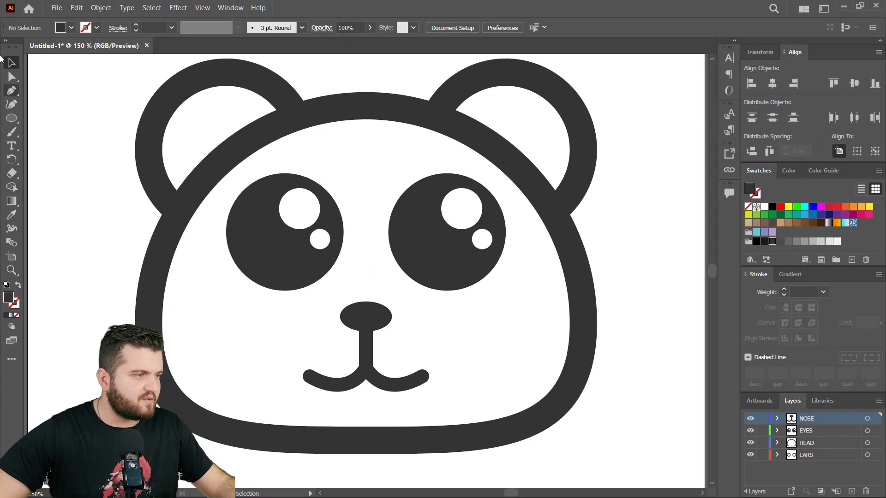
{"action": "left_click", "coordinate": [251, 329]}
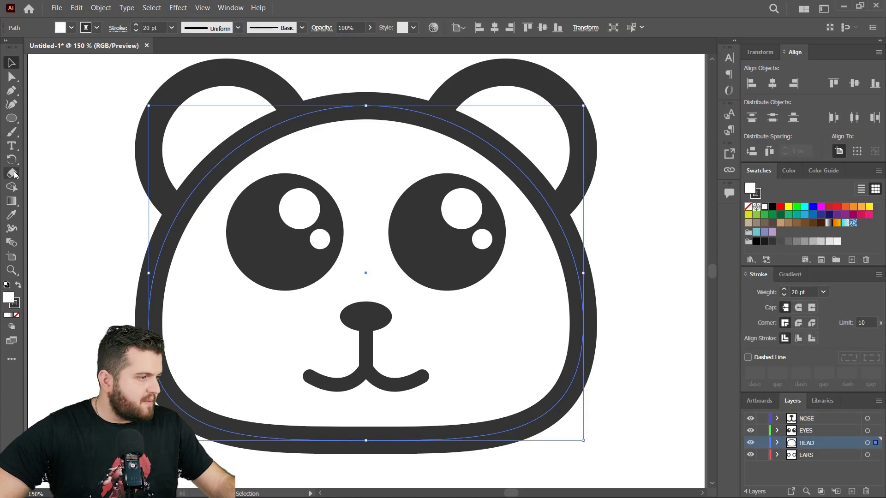
{"action": "left_click", "coordinate": [59, 28]}
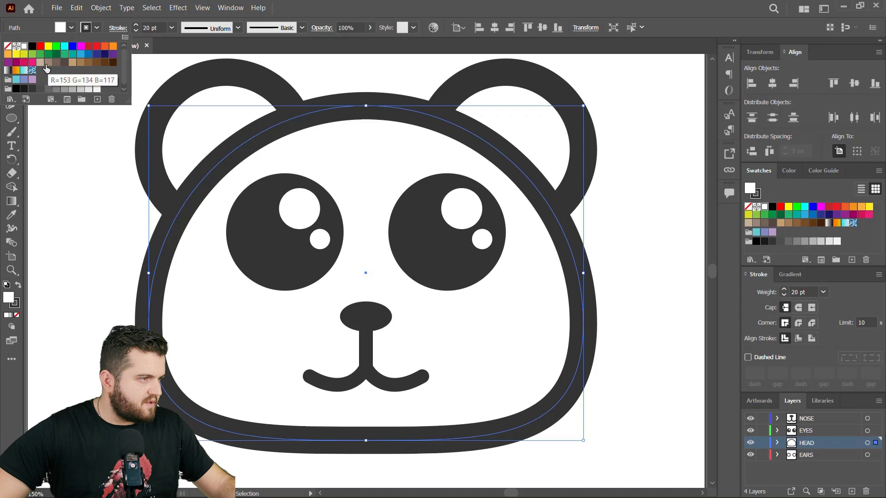
- Try brown fills on the head, then set it back to white
{"action": "left_click", "coordinate": [56, 63]}
{"action": "left_click", "coordinate": [48, 63]}
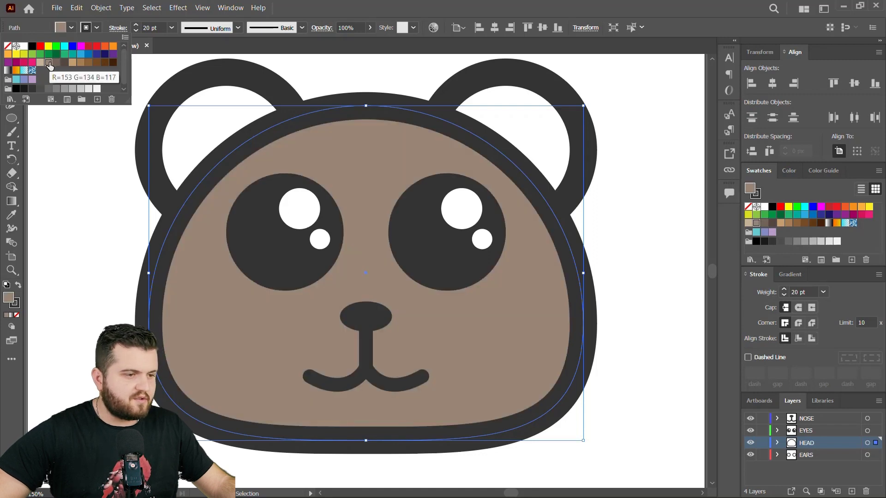
{"action": "left_click", "coordinate": [24, 46]}
{"action": "left_click", "coordinate": [661, 271]}
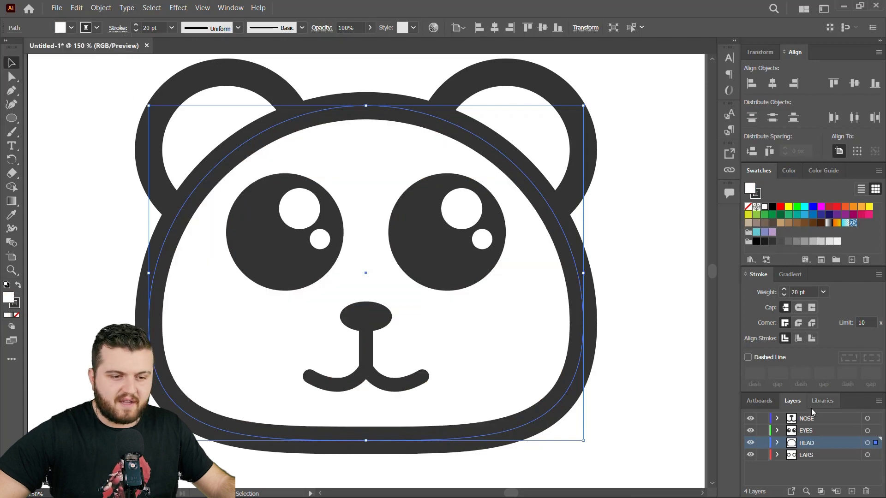
- Add a new layer and move it between EYES and HEAD
{"action": "left_click", "coordinate": [810, 419]}
{"action": "left_click", "coordinate": [853, 491]}
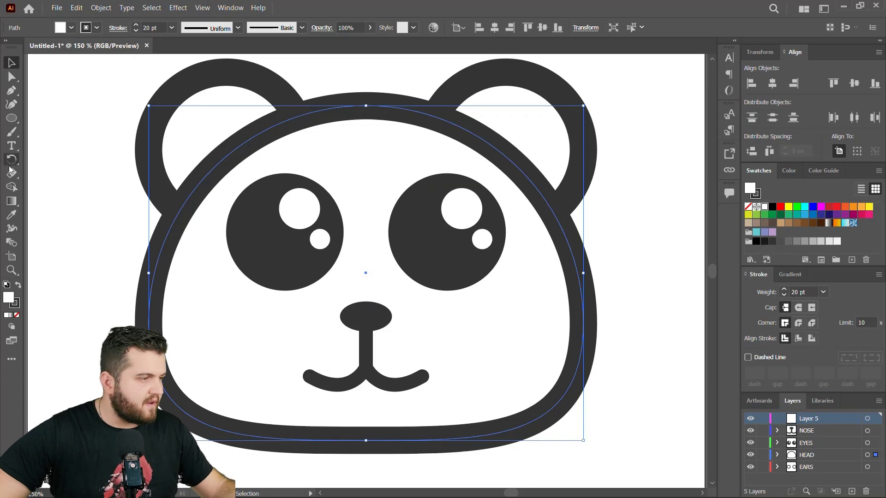
{"action": "left_click", "coordinate": [13, 119]}
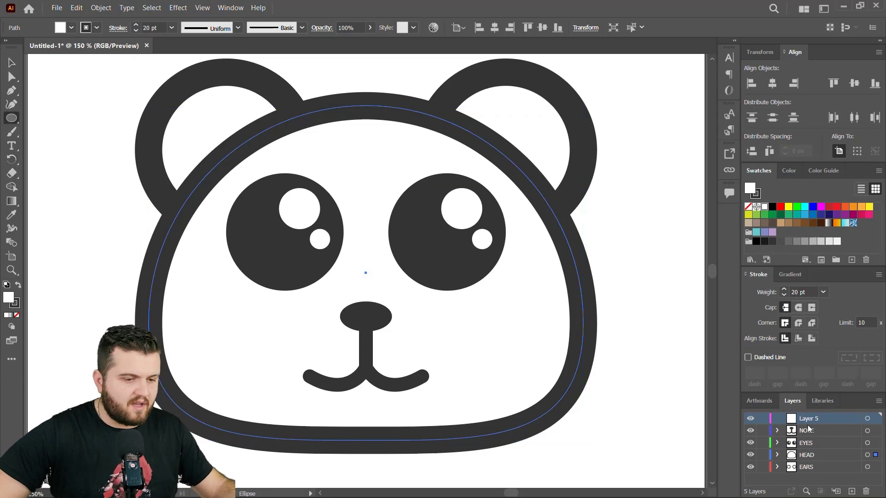
{"action": "left_click_drag", "start_coordinate": [797, 416], "coordinate": [794, 445]}
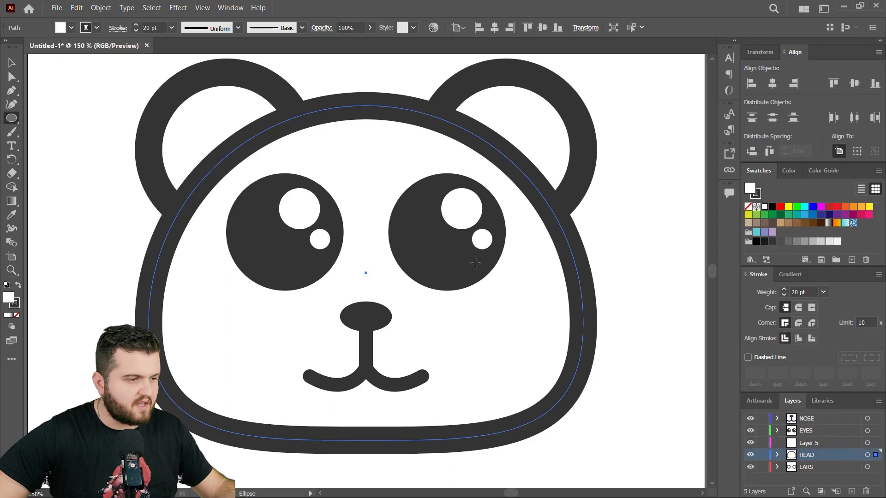
- Draw a beige oval patch with no stroke over the left eye
{"action": "left_click_drag", "start_coordinate": [361, 161], "coordinate": [227, 329]}
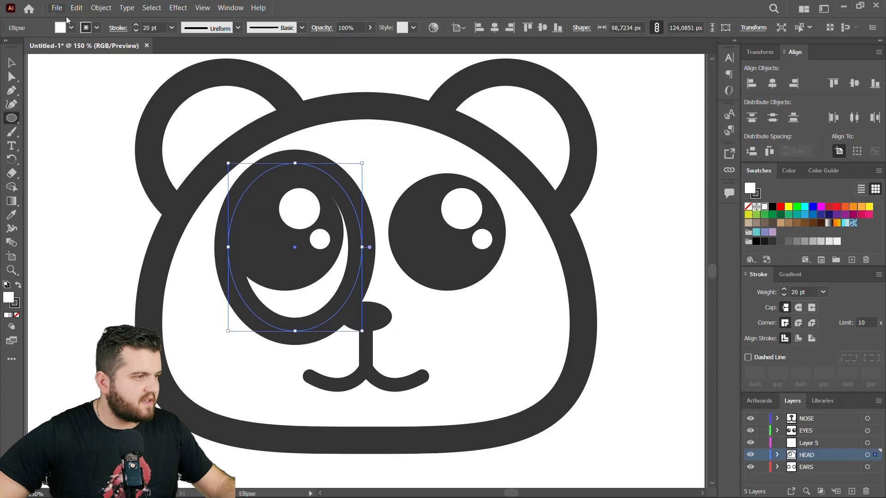
{"action": "left_click", "coordinate": [72, 28]}
{"action": "left_click", "coordinate": [39, 64]}
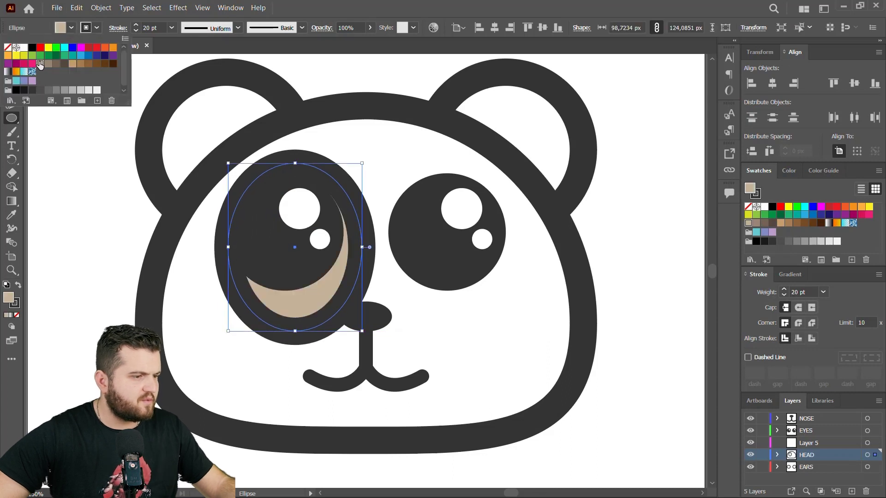
{"action": "left_click", "coordinate": [98, 28]}
{"action": "left_click", "coordinate": [8, 48]}
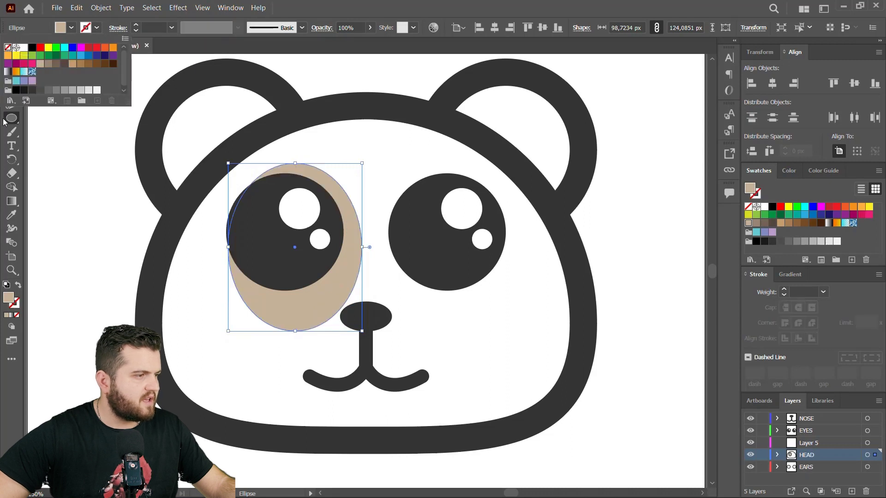
{"action": "left_click", "coordinate": [11, 63]}
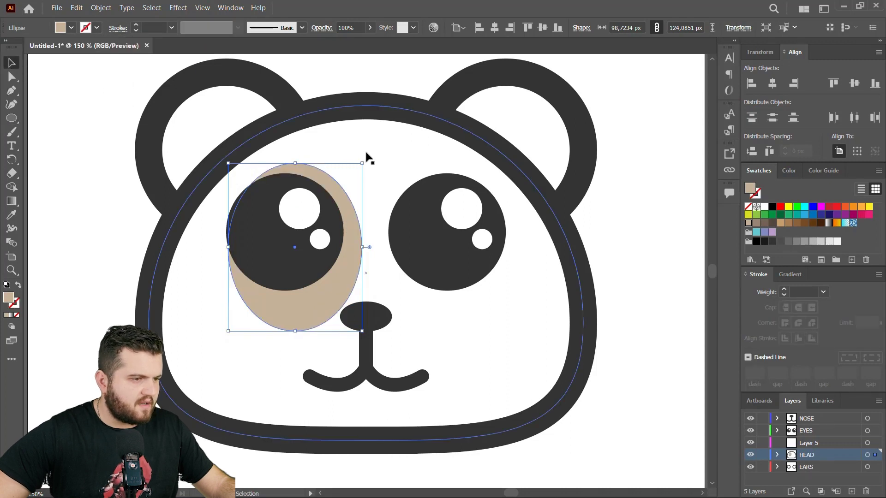
- Tilt the tan eye-patch ellipse at an angle and cut it out
{"action": "mouse_move", "coordinate": [365, 160]}
{"action": "left_mouse_down"}
{"action": "mouse_move", "coordinate": [353, 207]}
{"action": "mouse_move", "coordinate": [344, 196]}
{"action": "left_mouse_up"}
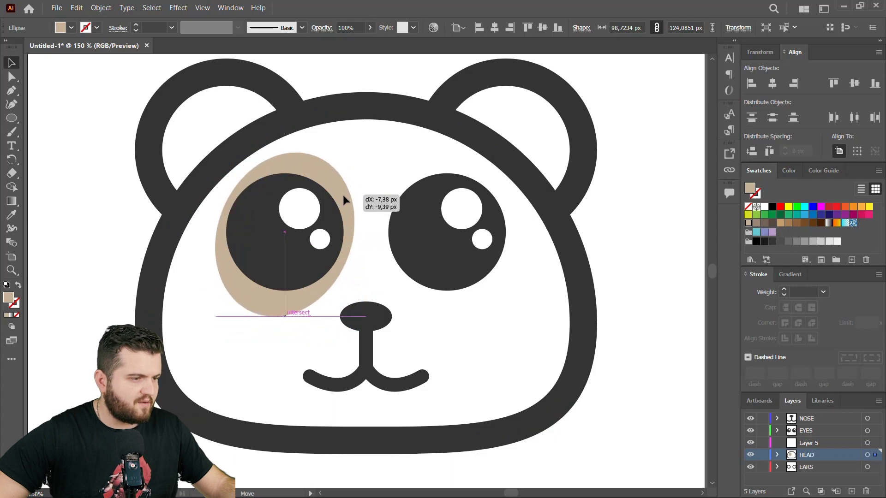
{"action": "left_click_drag", "start_coordinate": [343, 198], "coordinate": [344, 198]}
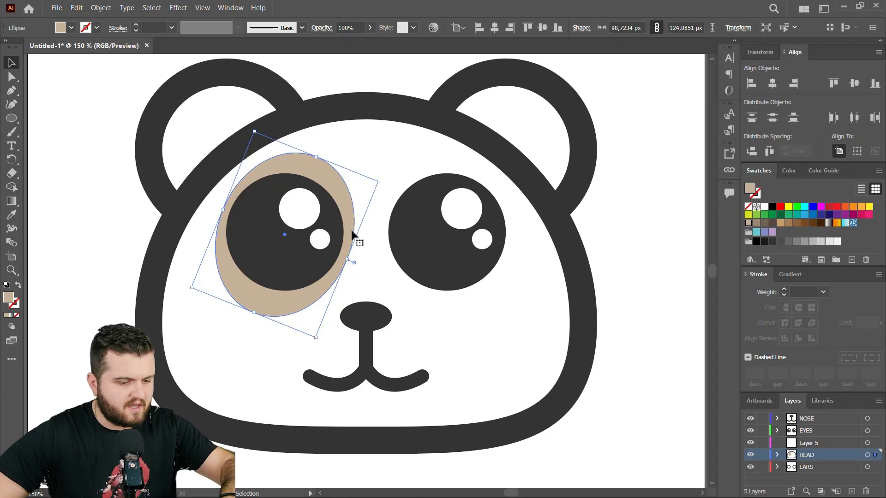
{"action": "key", "text": "Delete"}
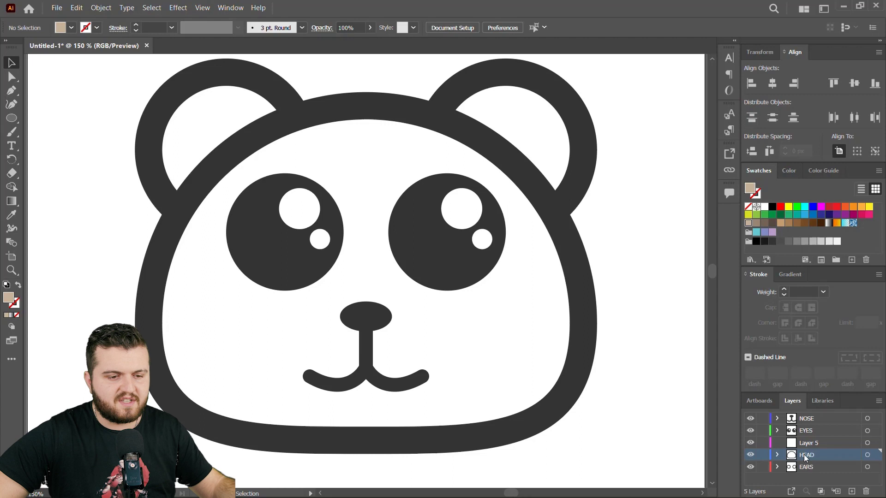
- Paste the eye patch into Layer 5 and position it behind the bear's left eye
{"action": "left_click", "coordinate": [805, 445]}
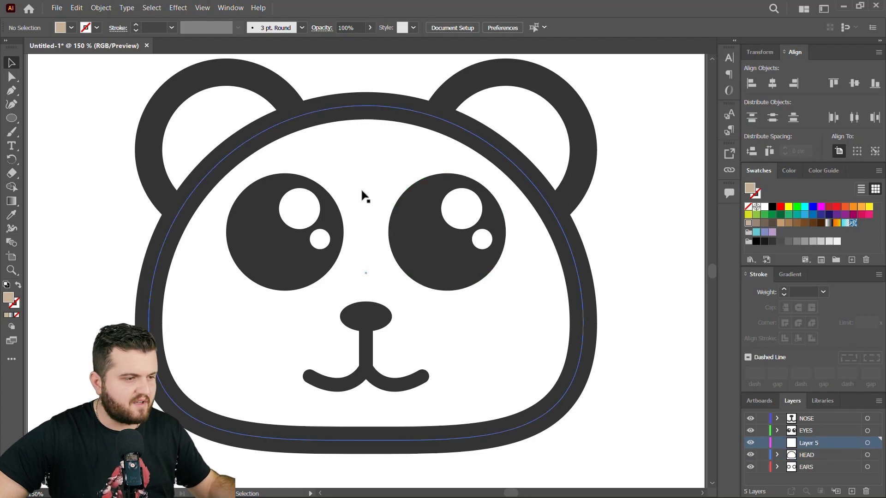
{"action": "key", "text": "ctrl+v"}
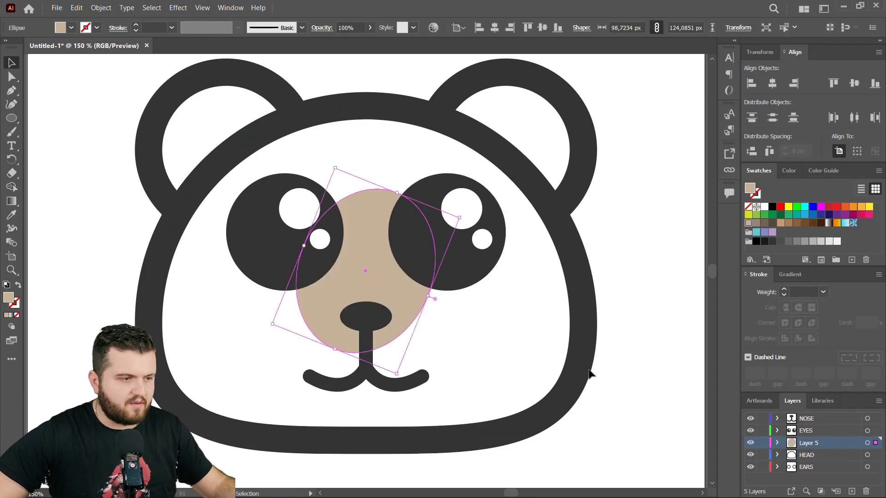
{"action": "left_click_drag", "start_coordinate": [381, 255], "coordinate": [298, 224]}
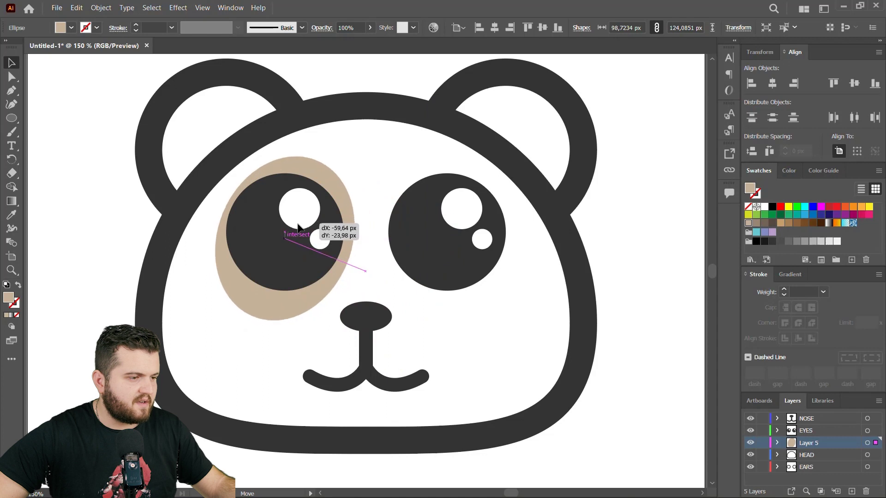
{"action": "left_click_drag", "start_coordinate": [297, 224], "coordinate": [298, 225]}
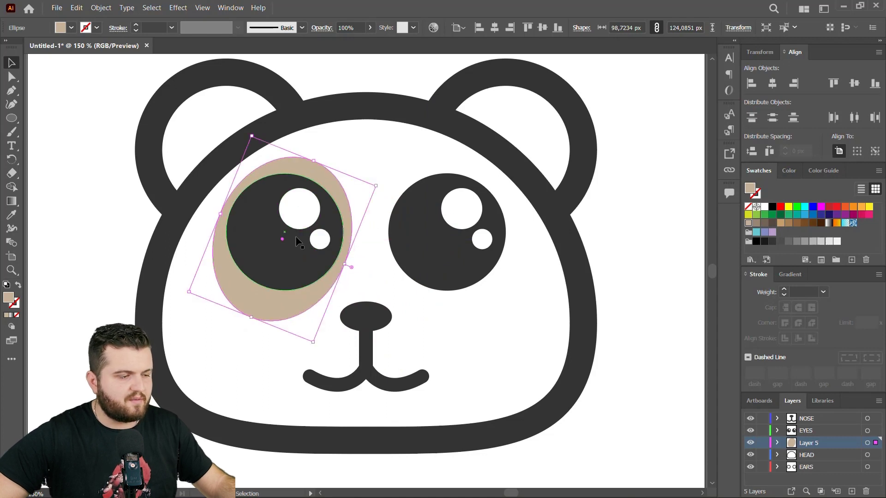
{"action": "left_click_drag", "start_coordinate": [259, 298], "coordinate": [260, 295]}
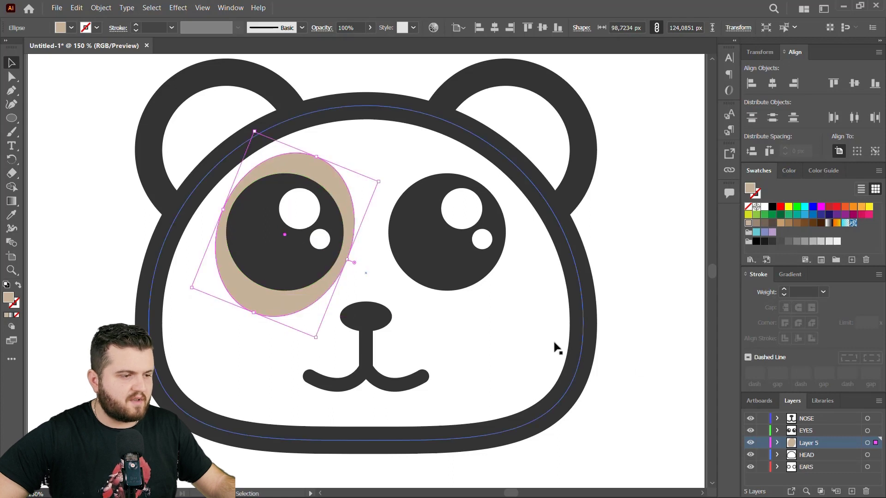
- Duplicate the eye-patch layer, reflect the copy vertically, and place it behind the right eye
{"action": "left_click_drag", "start_coordinate": [833, 457], "coordinate": [852, 492]}
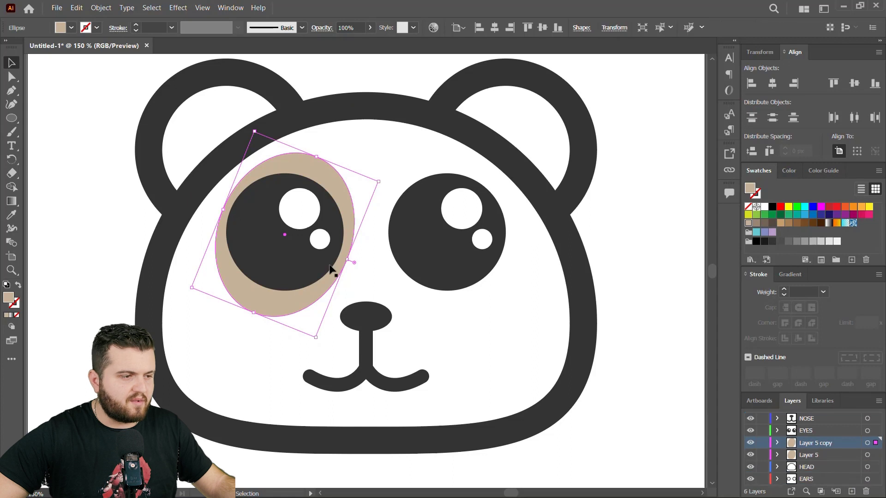
{"action": "right_click", "coordinate": [266, 299]}
{"action": "mouse_move", "coordinate": [302, 234]}
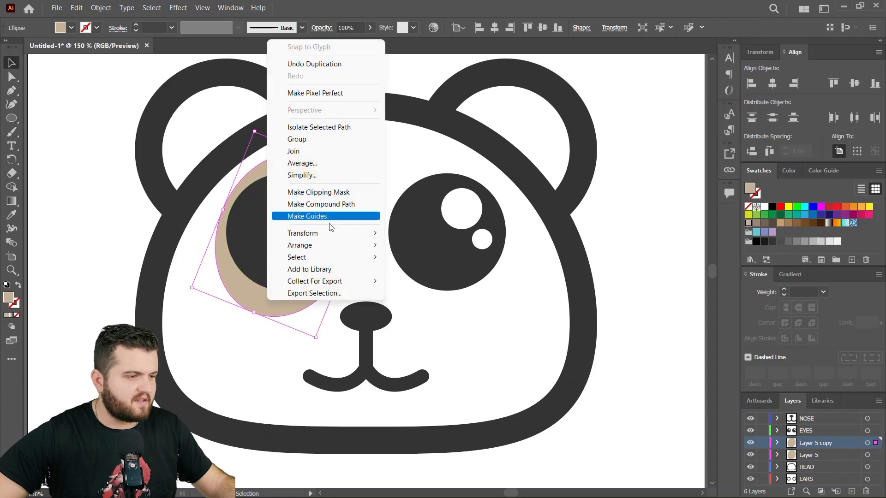
{"action": "left_click", "coordinate": [459, 276]}
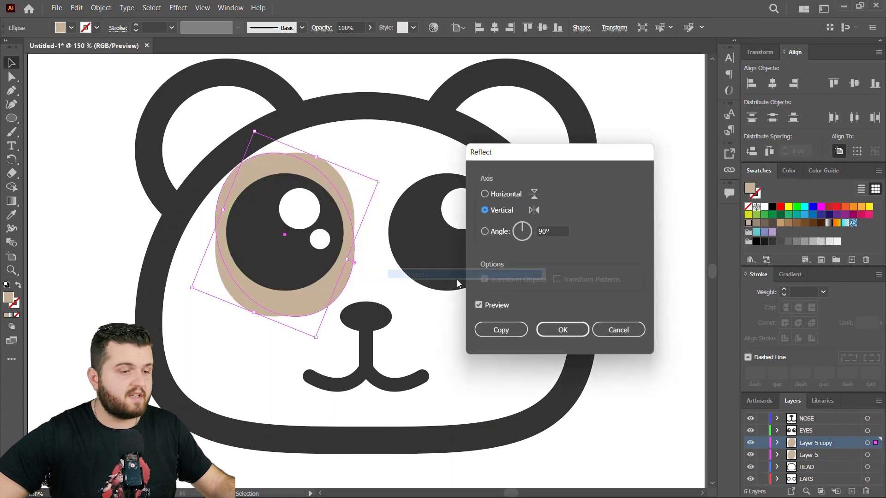
{"action": "left_click", "coordinate": [567, 330]}
{"action": "mouse_move", "coordinate": [304, 297]}
{"action": "left_mouse_down"}
{"action": "mouse_move", "coordinate": [483, 297]}
{"action": "mouse_move", "coordinate": [459, 297]}
{"action": "mouse_move", "coordinate": [465, 300]}
{"action": "left_mouse_up"}
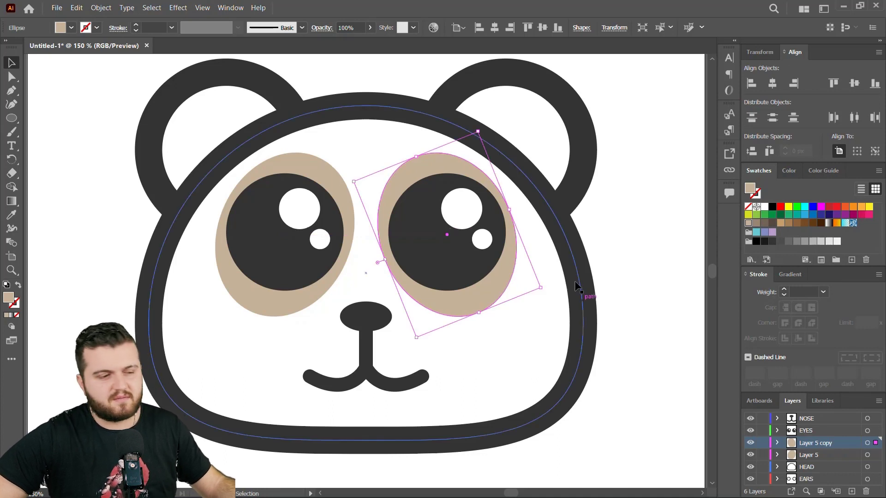
{"action": "left_click", "coordinate": [666, 288]}
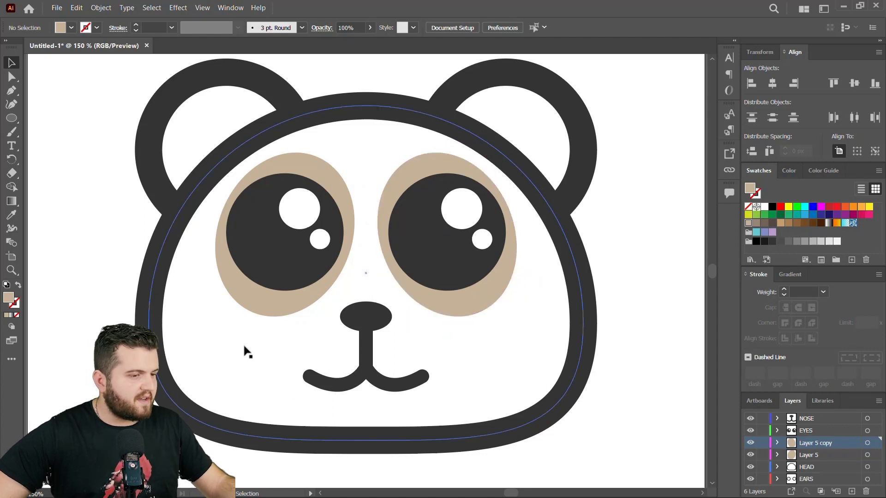
- Zoom in, add a new layer, and draw a wide tan ellipse centred over the mouth
{"action": "key", "text": "z"}
{"action": "left_click", "coordinate": [379, 365]}
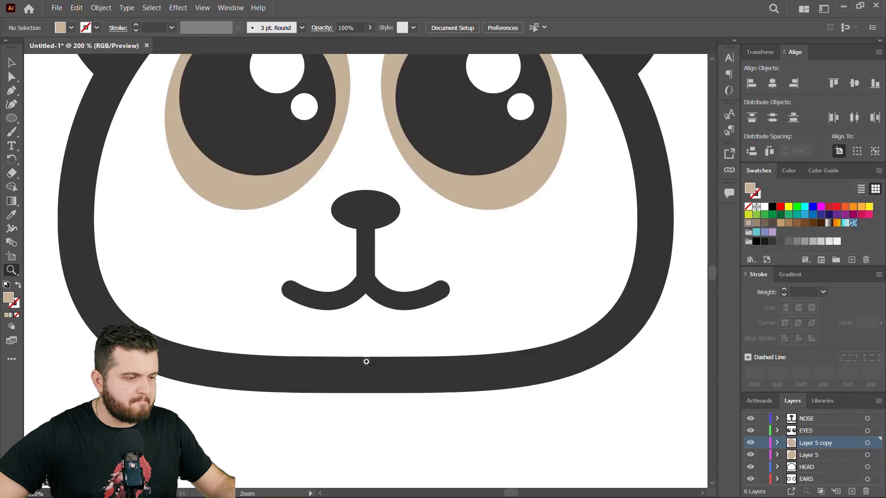
{"action": "key", "text": "ctrl+l"}
{"action": "left_click", "coordinate": [12, 118]}
{"action": "mouse_move", "coordinate": [260, 263]}
{"action": "left_mouse_down"}
{"action": "mouse_move", "coordinate": [463, 358]}
{"action": "mouse_move", "coordinate": [493, 383]}
{"action": "left_mouse_up"}
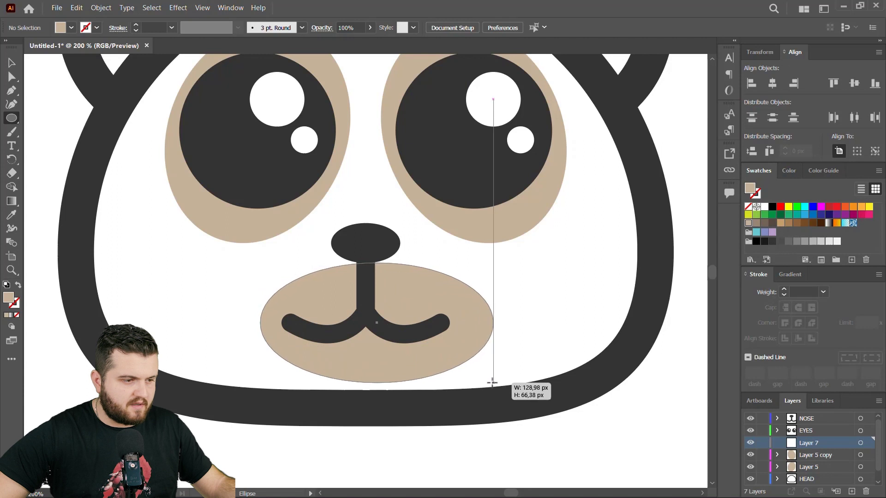
{"action": "left_click_drag", "start_coordinate": [493, 382], "coordinate": [474, 381]}
{"action": "left_click", "coordinate": [8, 64]}
{"action": "left_click_drag", "start_coordinate": [371, 348], "coordinate": [370, 348]}
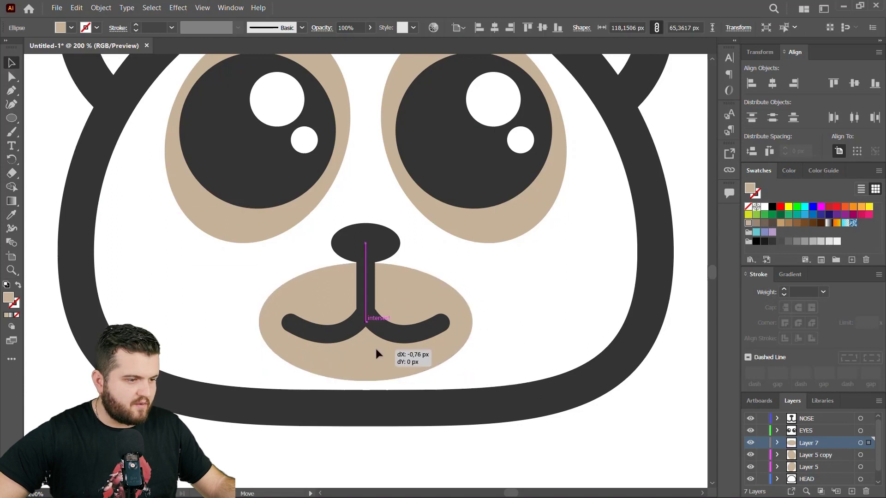
- Draw a tan circle, move it up behind the nose, and widen it
{"action": "left_click", "coordinate": [12, 118]}
{"action": "left_click_drag", "start_coordinate": [328, 208], "coordinate": [446, 333]}
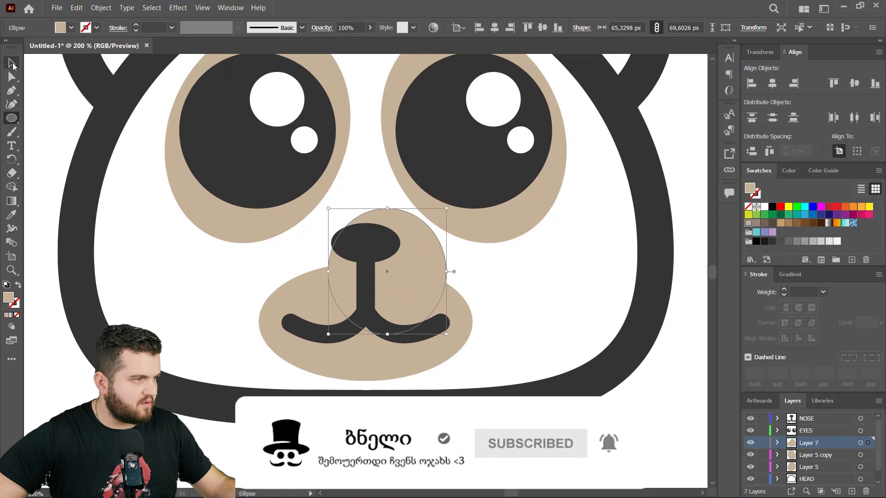
{"action": "key", "text": "v"}
{"action": "left_click_drag", "start_coordinate": [408, 271], "coordinate": [389, 256]}
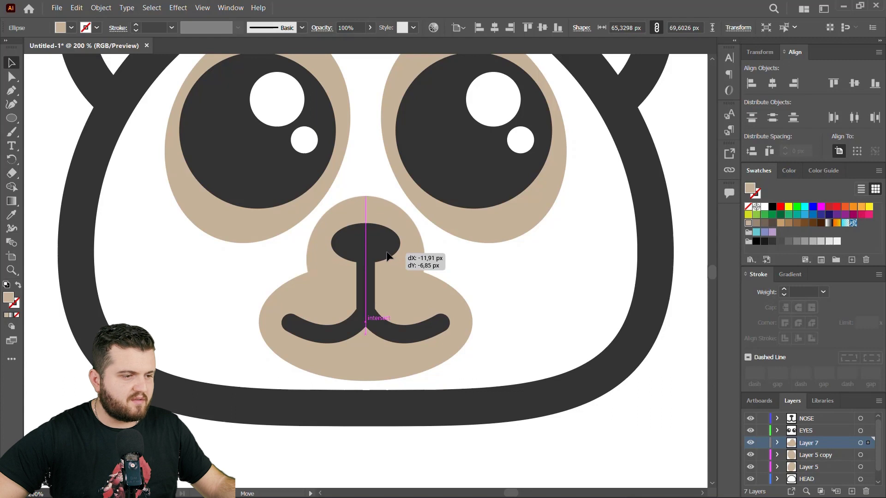
{"action": "left_click", "coordinate": [526, 278]}
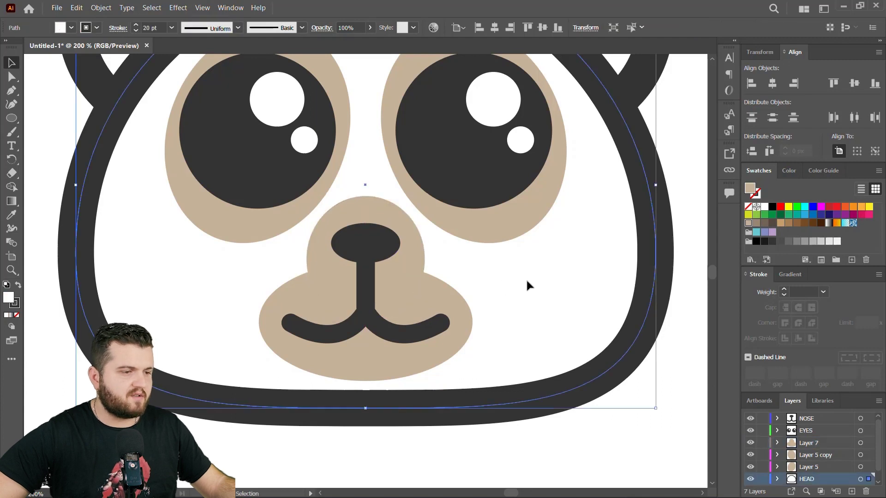
{"action": "scroll", "coordinate": [487, 296], "scroll_direction": "up", "scroll_amount": 1}
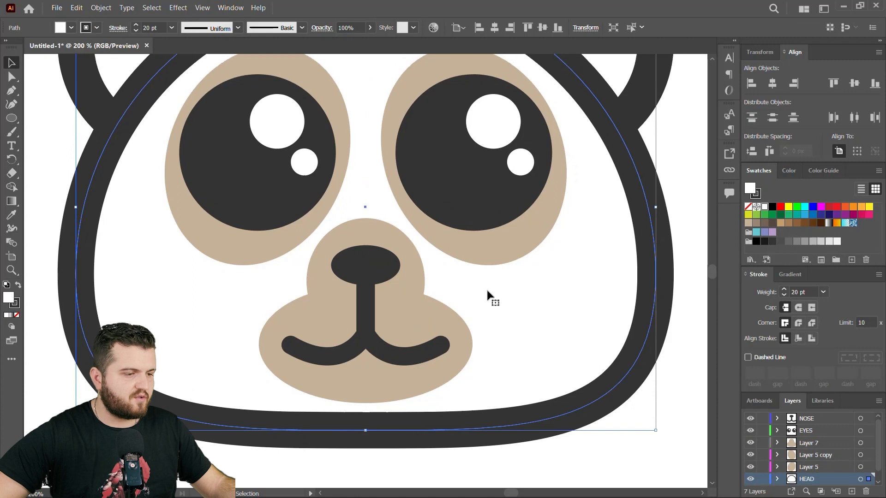
{"action": "left_click", "coordinate": [418, 287]}
{"action": "mouse_move", "coordinate": [424, 281]}
{"action": "left_mouse_down"}
{"action": "mouse_move", "coordinate": [438, 286]}
{"action": "mouse_move", "coordinate": [415, 270]}
{"action": "mouse_move", "coordinate": [416, 281]}
{"action": "left_mouse_up"}
- Select both the muzzle ellipse and the nose circle together
{"action": "left_click", "coordinate": [488, 296]}
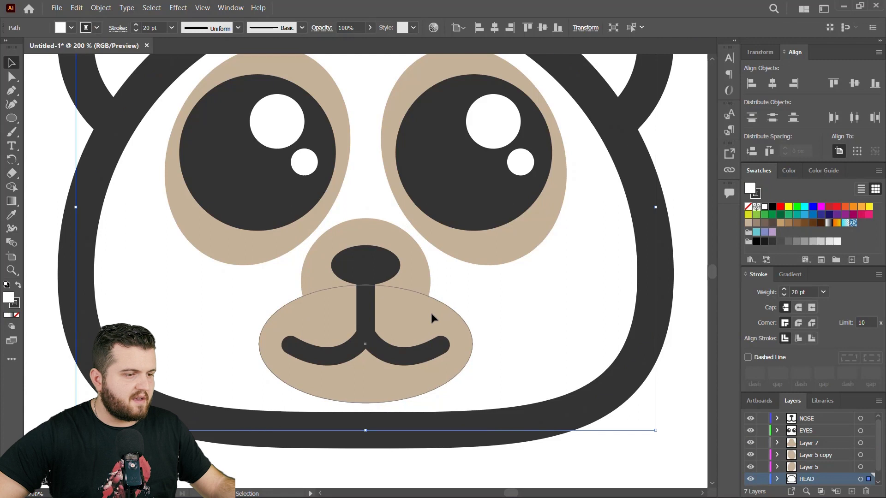
{"action": "left_click", "coordinate": [428, 305]}
{"action": "left_click", "coordinate": [413, 264], "text": "shift"}
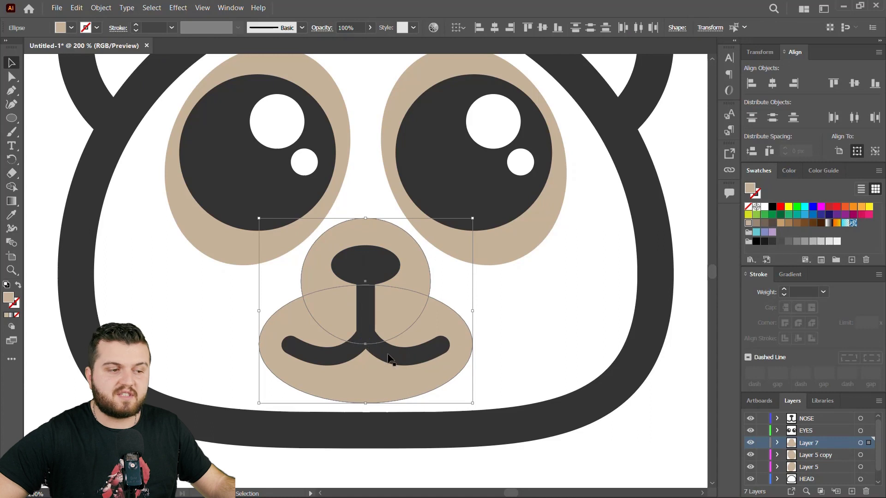
- Merge the muzzle ellipse and nose circle into one continuous tan shape
{"action": "left_click", "coordinate": [12, 187]}
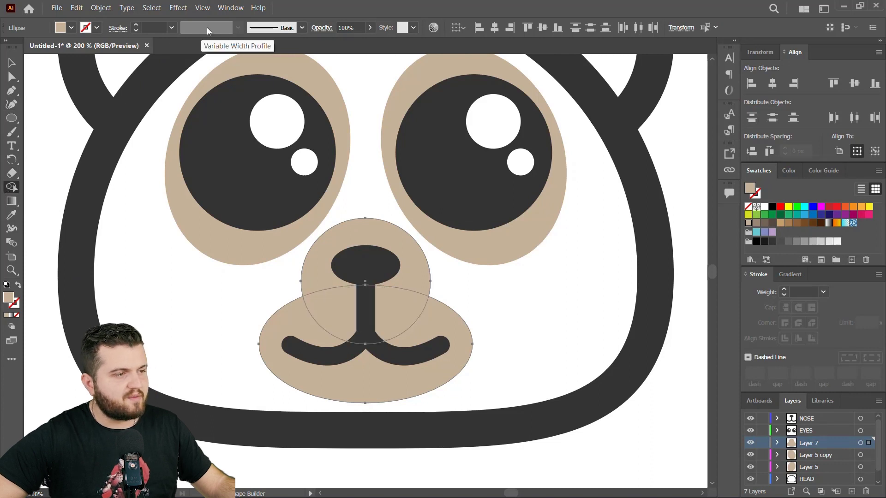
{"action": "left_click", "coordinate": [229, 9]}
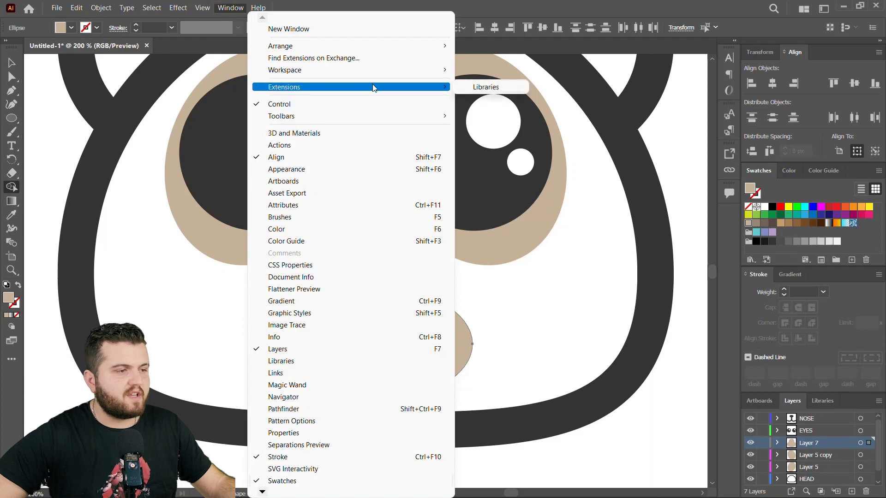
{"action": "mouse_move", "coordinate": [281, 115]}
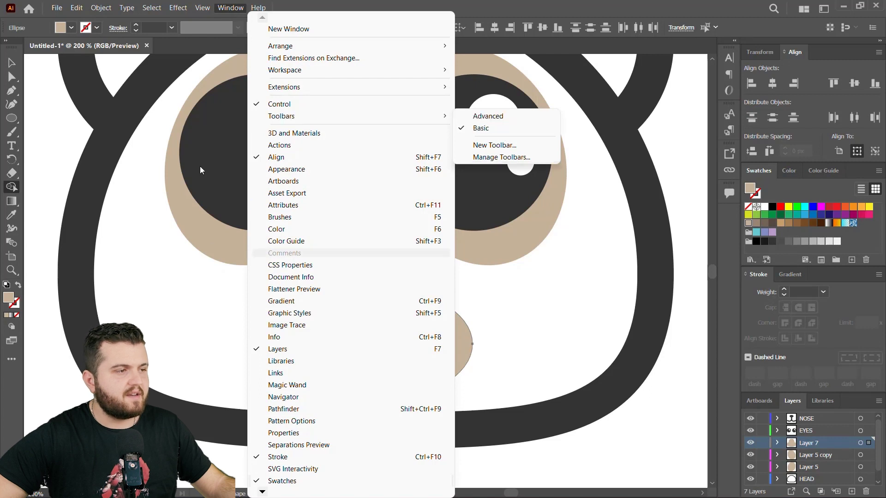
{"action": "left_click", "coordinate": [405, 3]}
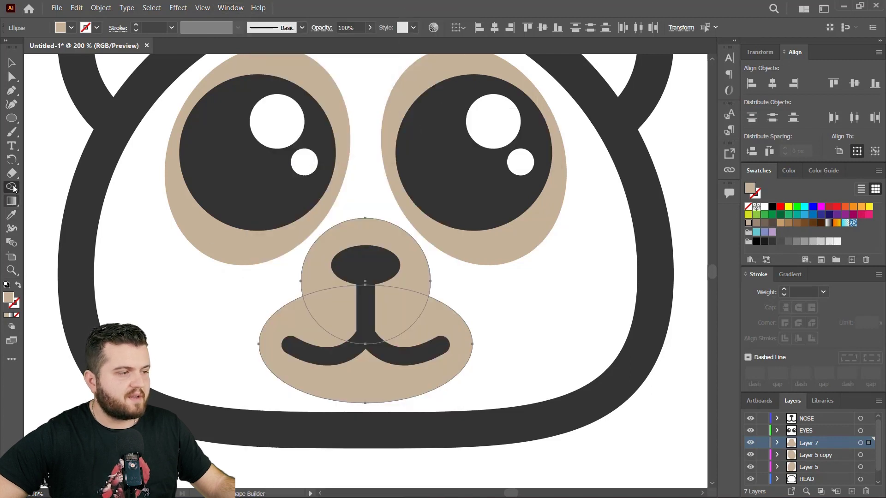
{"action": "left_click", "coordinate": [11, 187]}
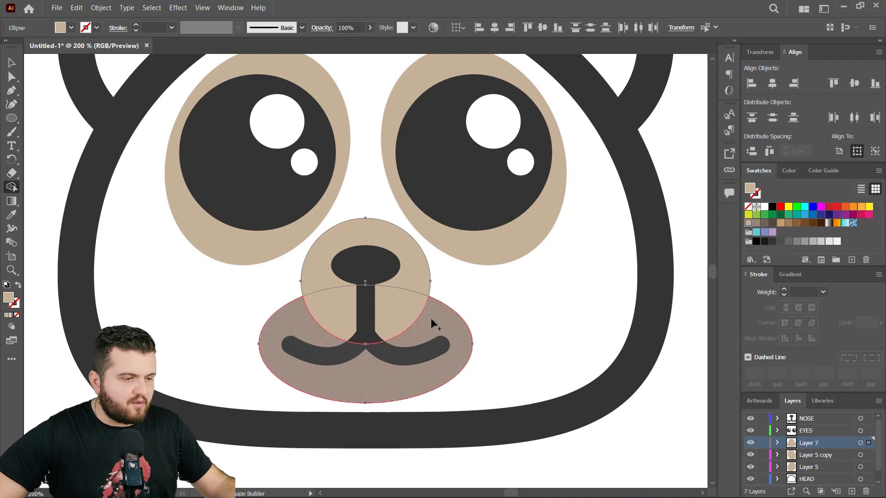
{"action": "left_click_drag", "start_coordinate": [423, 318], "coordinate": [412, 264]}
{"action": "key", "text": "v"}
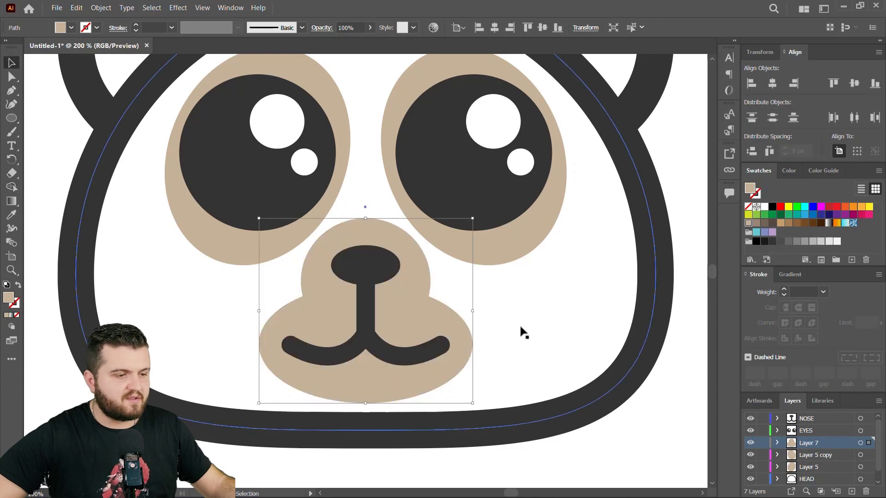
{"action": "left_click", "coordinate": [540, 307]}
- Group the tan muzzle with both eye patches on Layer 7
{"action": "left_click", "coordinate": [808, 445]}
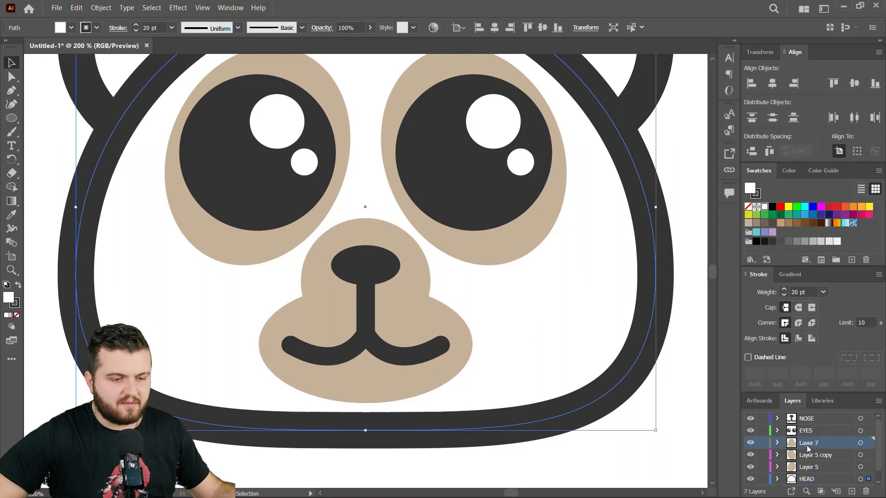
{"action": "left_click", "coordinate": [448, 344]}
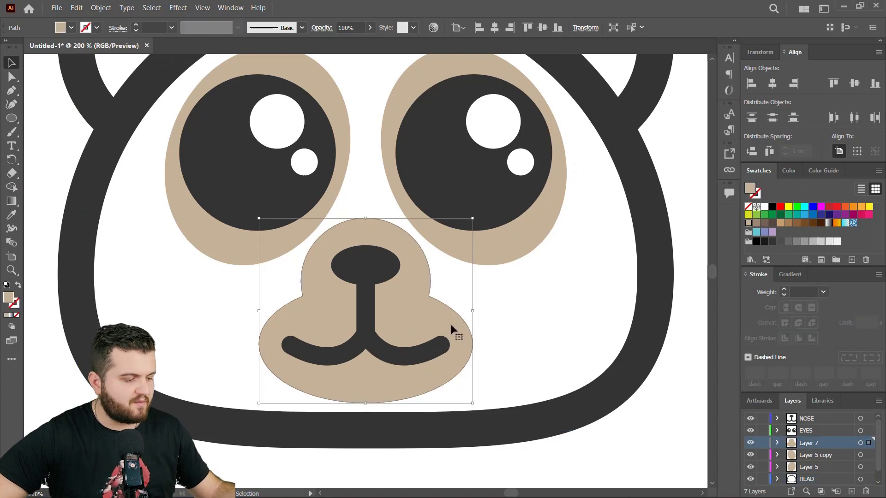
{"action": "left_click", "coordinate": [516, 238], "text": "shift"}
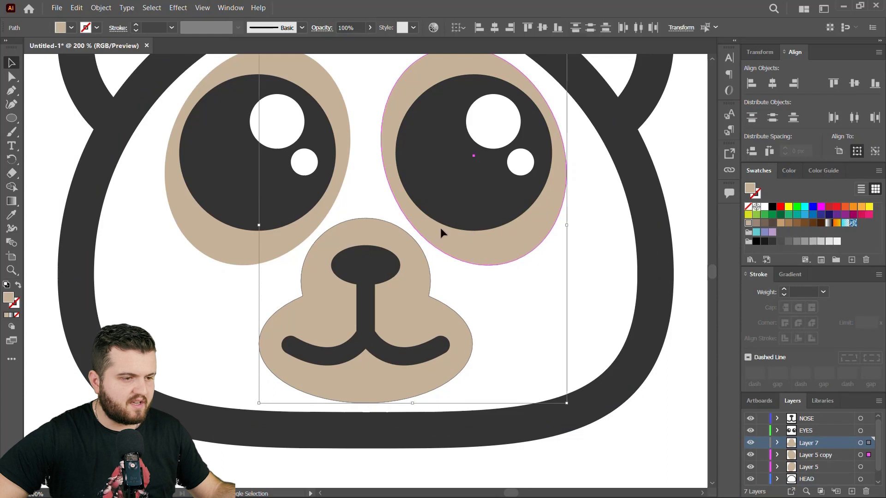
{"action": "left_click", "coordinate": [212, 243], "text": "shift"}
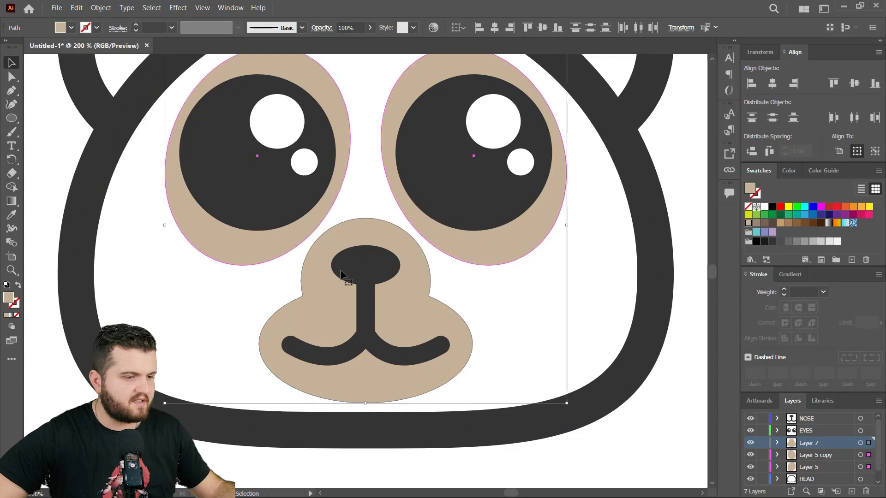
{"action": "right_click", "coordinate": [469, 253]}
{"action": "left_click", "coordinate": [516, 319]}
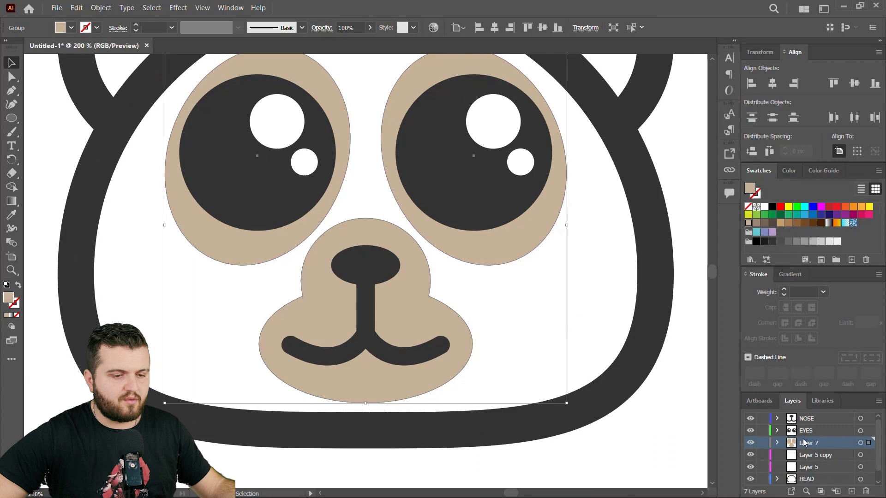
- Delete the empty Layer 5 copy and Layer 5, then zoom out to show the ears
{"action": "left_click", "coordinate": [750, 444]}
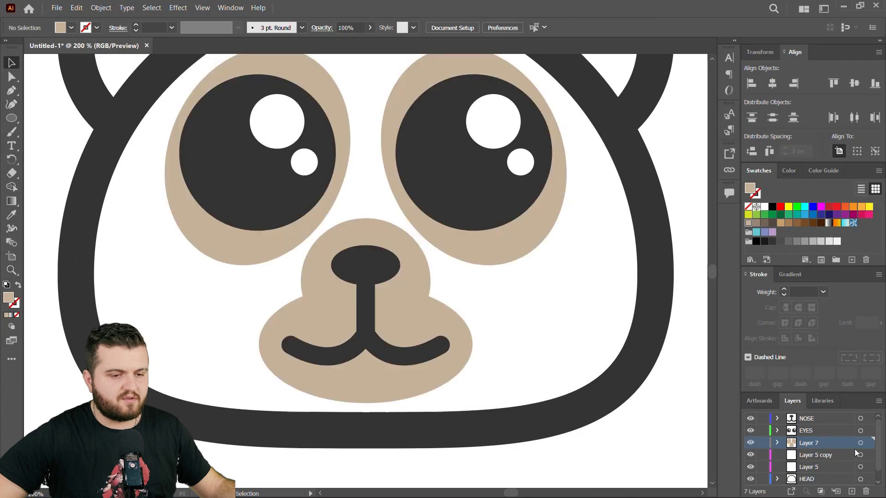
{"action": "left_click", "coordinate": [810, 455]}
{"action": "left_click", "coordinate": [866, 492]}
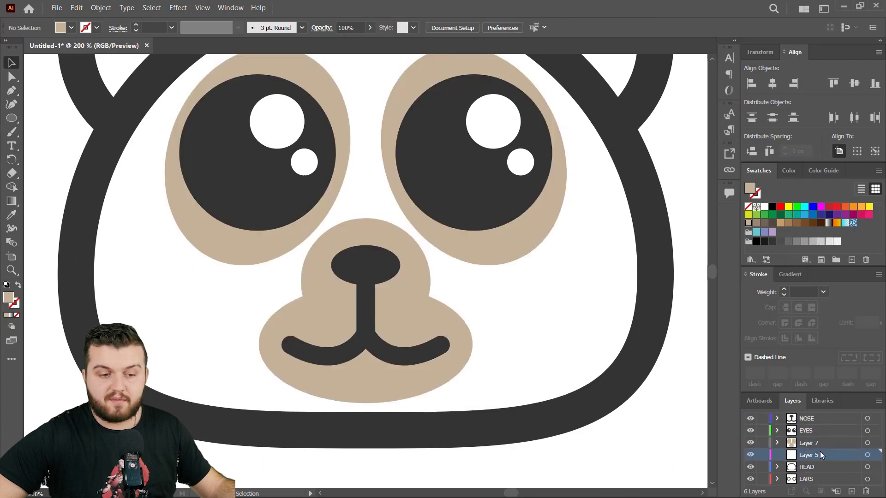
{"action": "left_click_drag", "start_coordinate": [820, 465], "coordinate": [866, 492]}
{"action": "scroll", "coordinate": [459, 251], "scroll_direction": "up", "scroll_amount": 3}
{"action": "scroll", "coordinate": [459, 251], "scroll_direction": "up", "scroll_amount": 2}
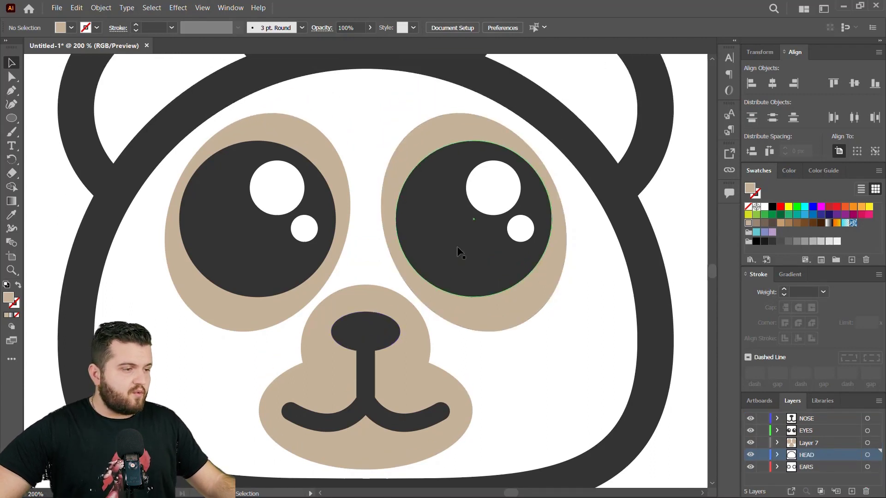
{"action": "key", "text": "z"}
{"action": "left_click", "coordinate": [397, 263], "text": "alt"}
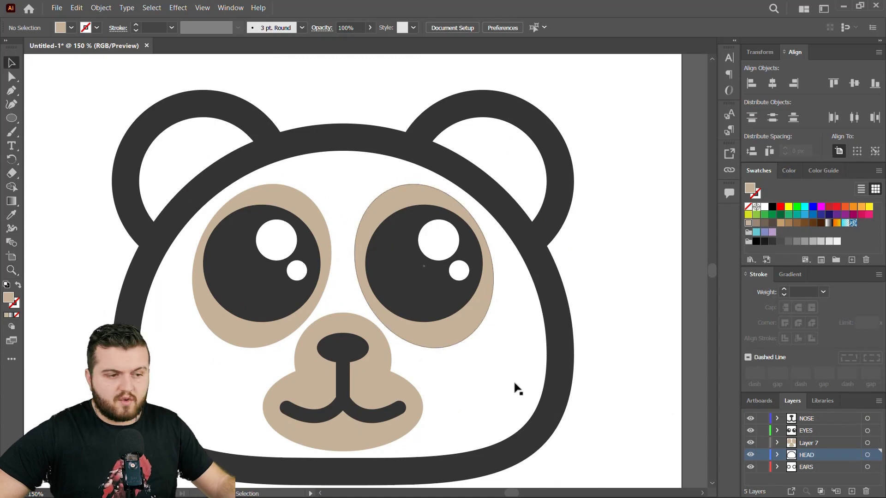
{"action": "left_click", "coordinate": [503, 372]}
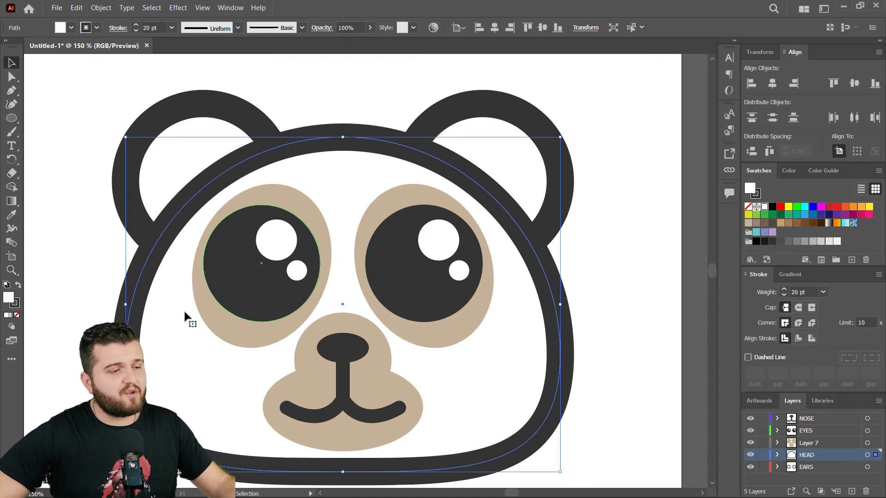
- Fill the bear's head with a grey-brown swatch
{"action": "left_click", "coordinate": [72, 27]}
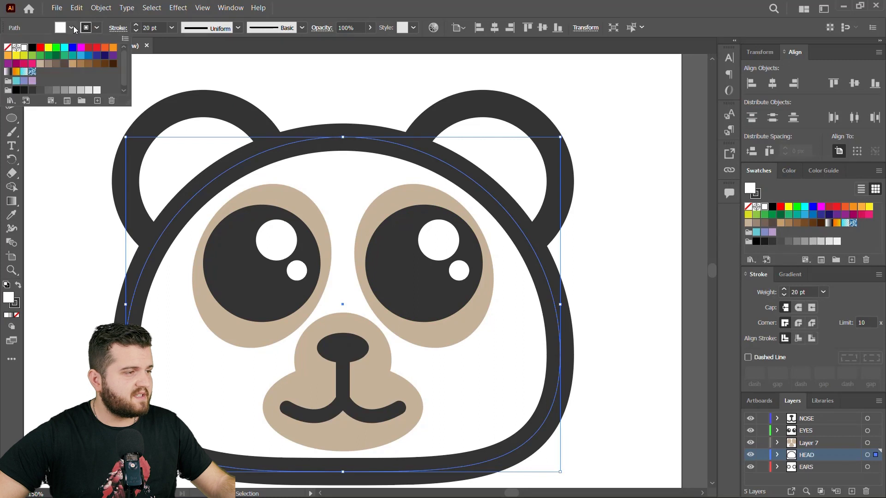
{"action": "left_click", "coordinate": [59, 64]}
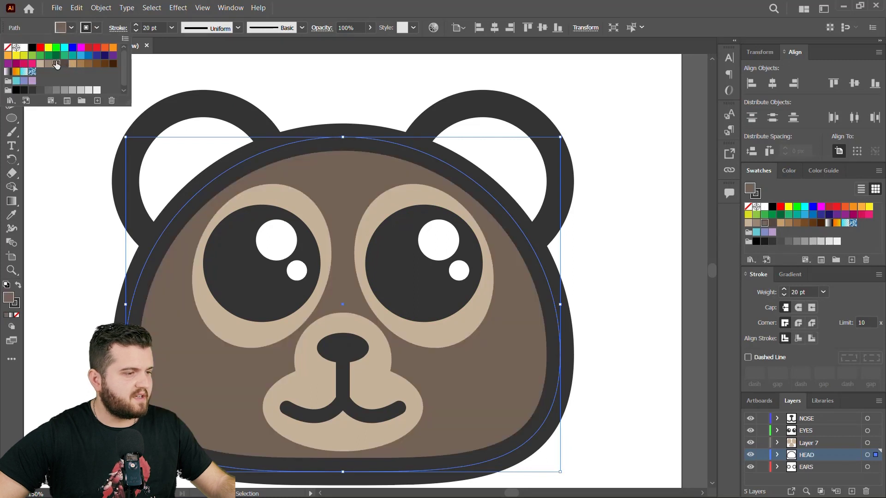
{"action": "left_click", "coordinate": [48, 64]}
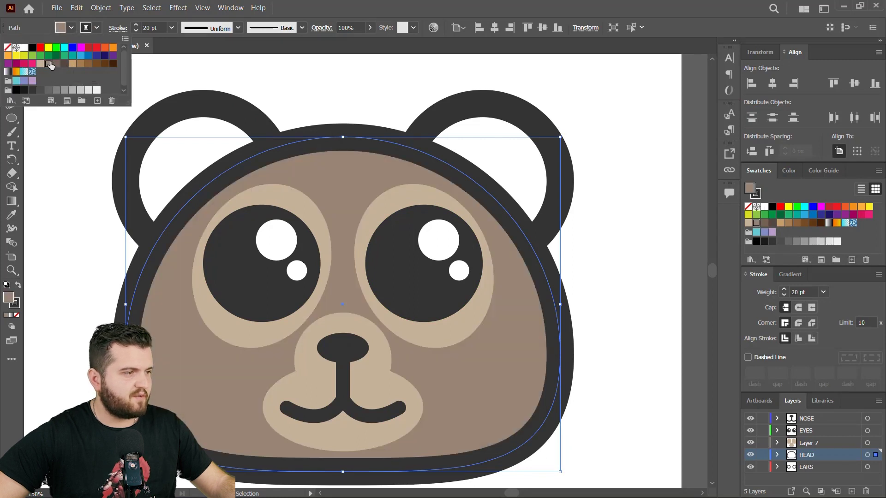
{"action": "left_click", "coordinate": [55, 64]}
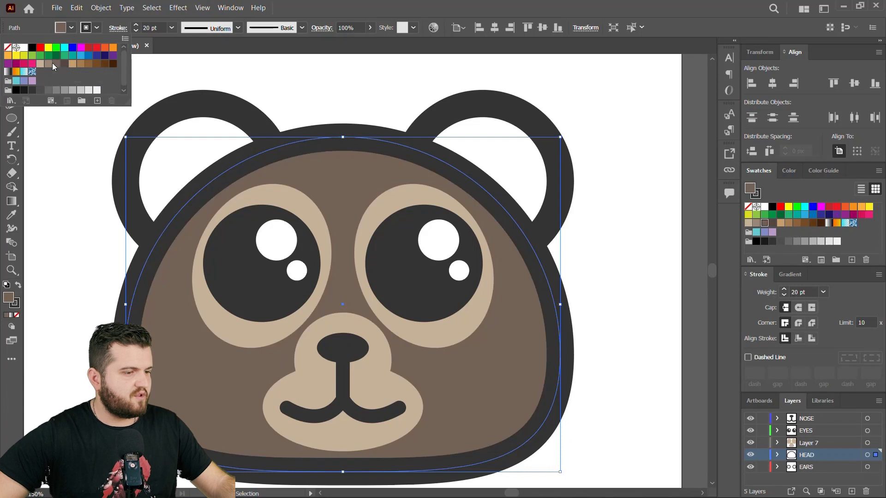
{"action": "left_click", "coordinate": [48, 64]}
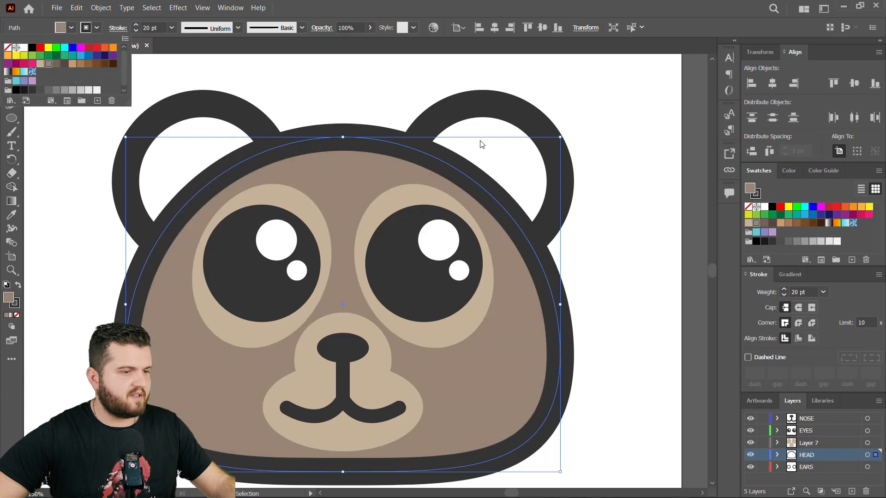
- Fill the inner ears with the light tan swatch
{"action": "left_click", "coordinate": [496, 127]}
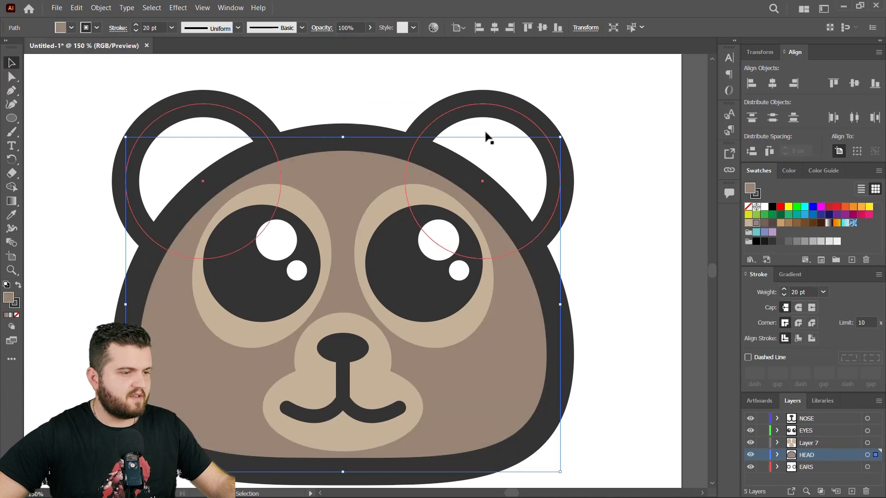
{"action": "left_click", "coordinate": [71, 28]}
{"action": "left_click", "coordinate": [40, 65]}
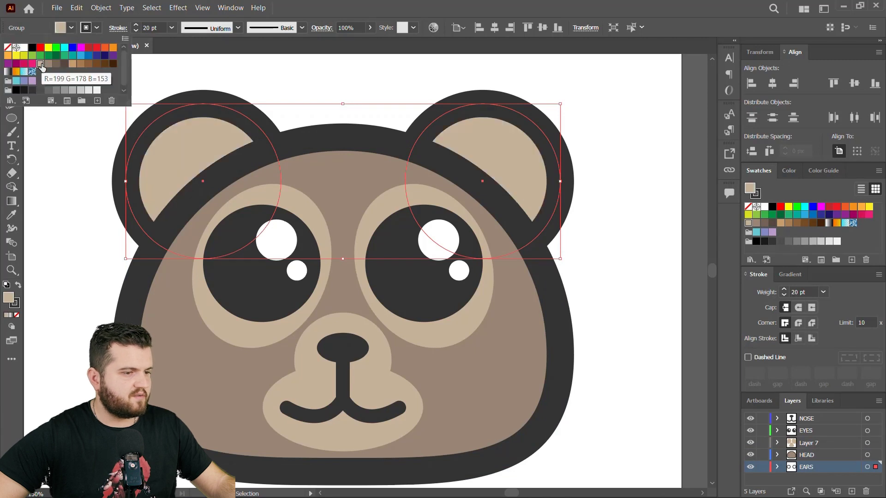
{"action": "left_click", "coordinate": [627, 221]}
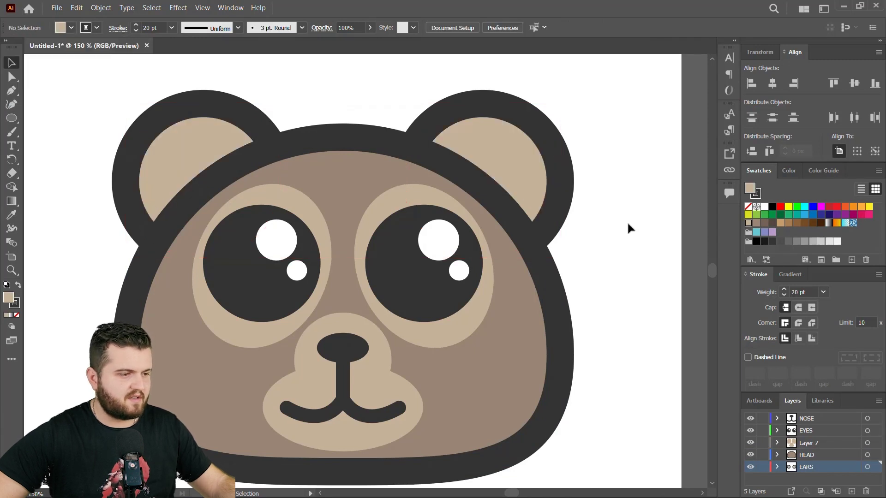
{"action": "left_click", "coordinate": [12, 270]}
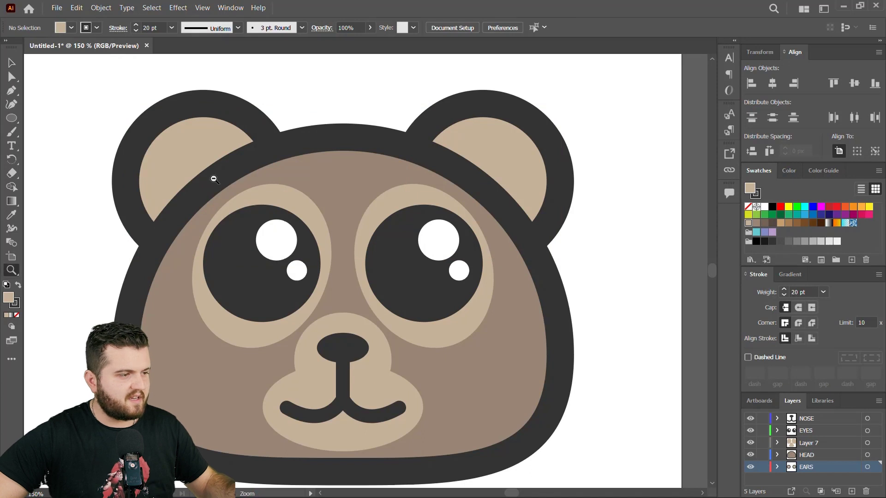
- Rename Layer 7 to CHEEKS
{"action": "left_click", "coordinate": [331, 211], "text": "alt"}
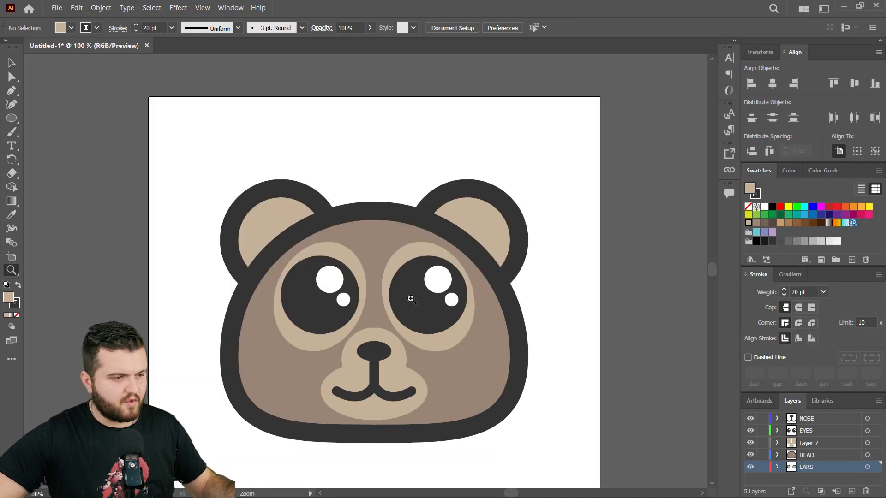
{"action": "scroll", "coordinate": [467, 344], "scroll_direction": "down", "scroll_amount": 1}
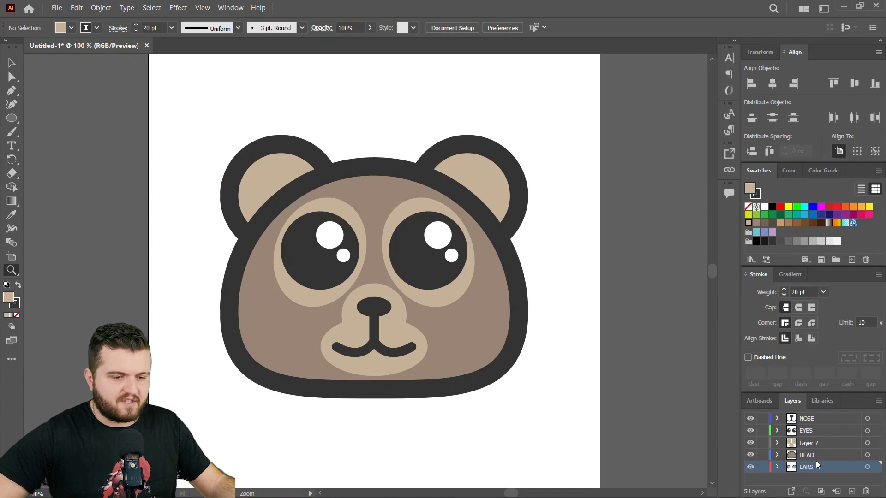
{"action": "left_click", "coordinate": [815, 444]}
{"action": "double_click", "coordinate": [811, 443]}
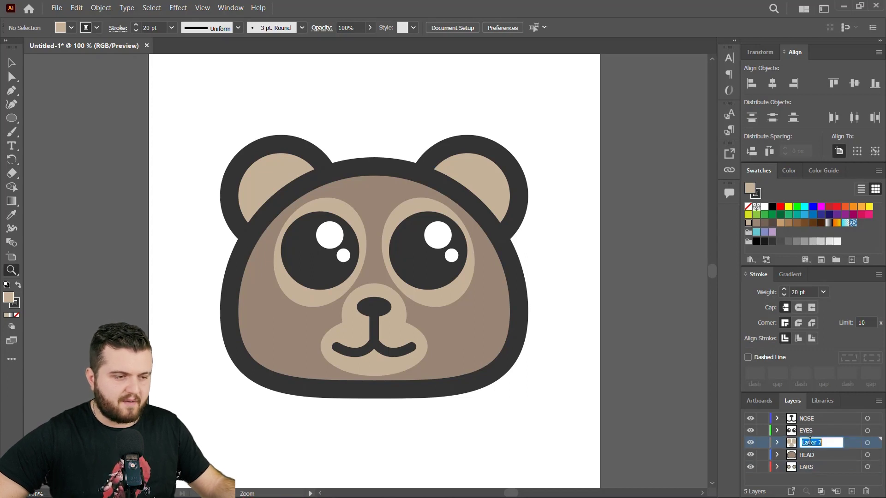
{"action": "type", "text": "Cheeks"}
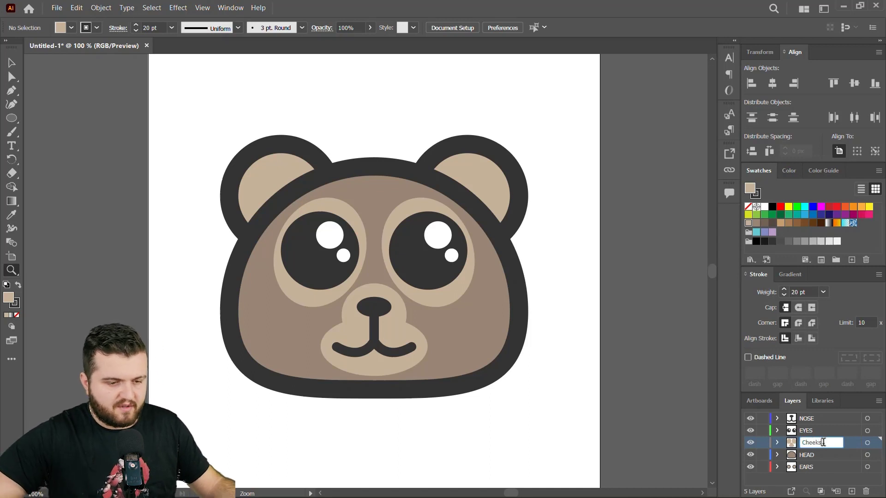
{"action": "key", "text": "BackSpace"}
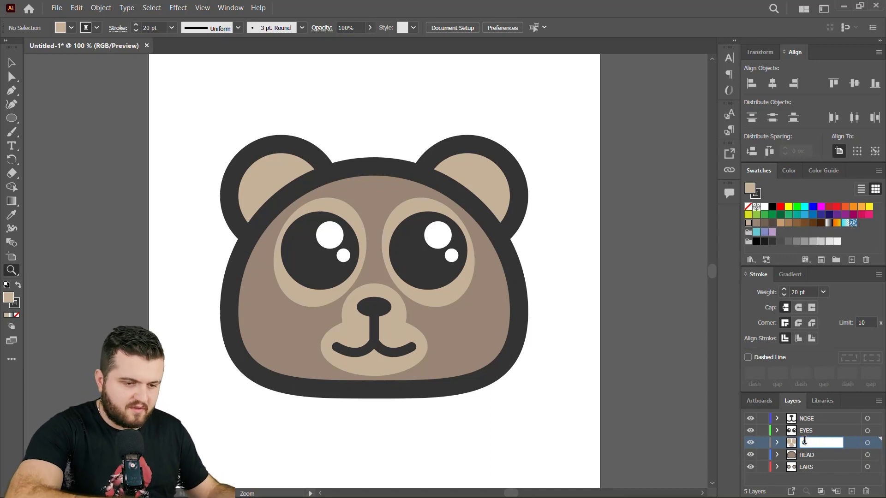
{"action": "type", "text": "CHEEKS"}
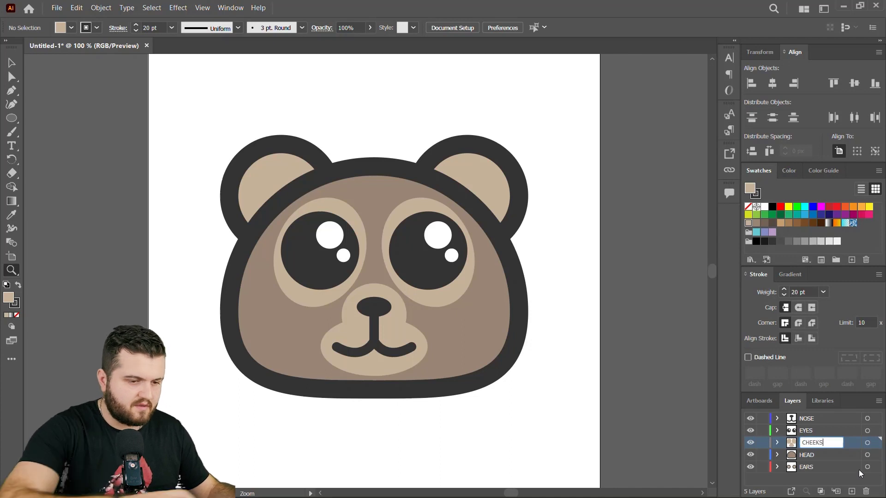
{"action": "left_click", "coordinate": [833, 467]}
- Add a new empty Layer 6 and move it below EARS at the bottom
{"action": "left_click", "coordinate": [851, 492]}
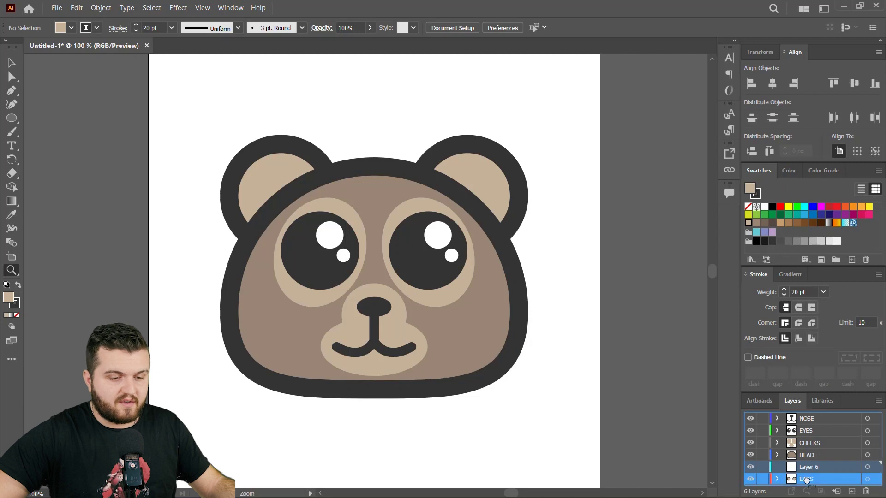
{"action": "left_click_drag", "start_coordinate": [813, 467], "coordinate": [807, 481]}
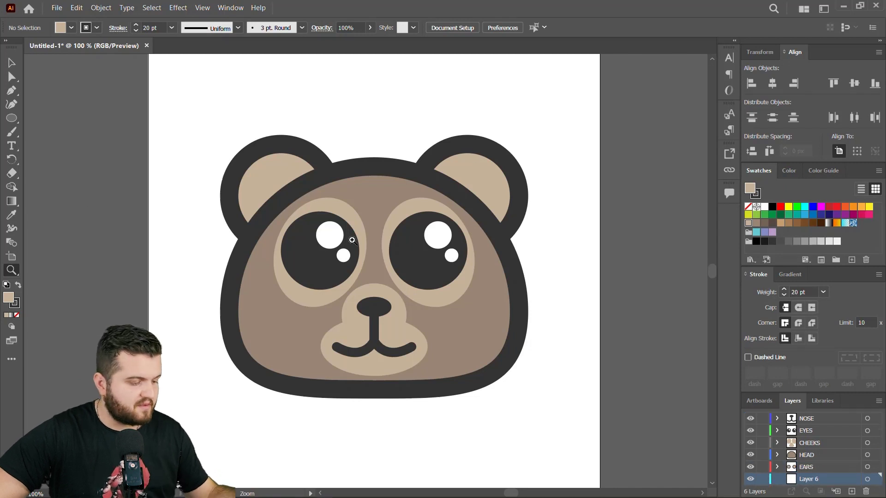
{"action": "left_click", "coordinate": [235, 377], "text": "alt"}
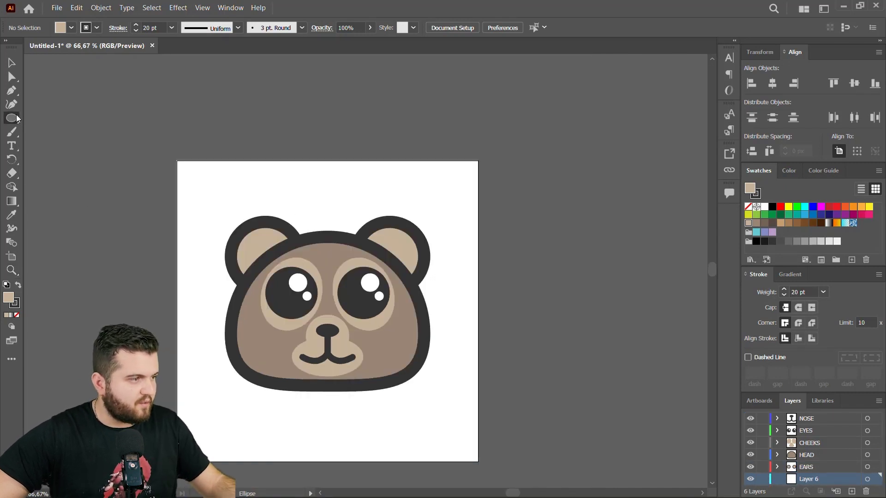
- Set the fill to a deep blue swatch and the stroke to None
{"action": "left_click_drag", "start_coordinate": [17, 119], "coordinate": [53, 116]}
{"action": "left_click", "coordinate": [71, 29]}
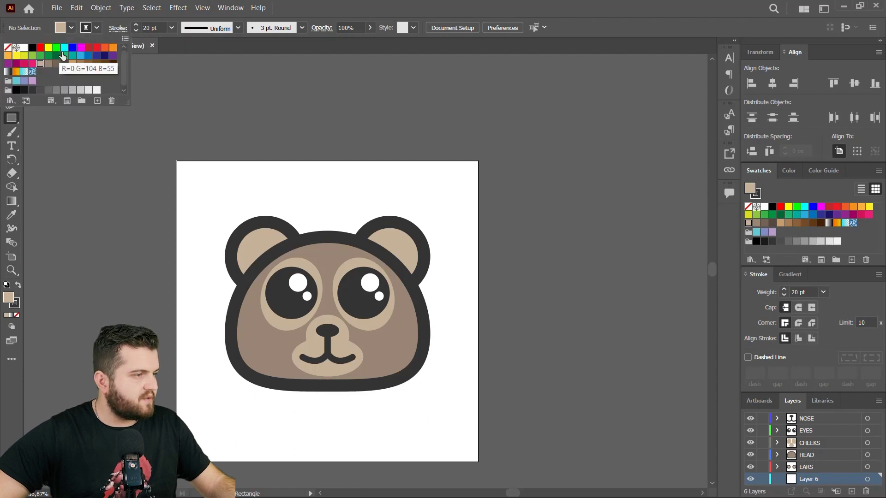
{"action": "left_click", "coordinate": [64, 49]}
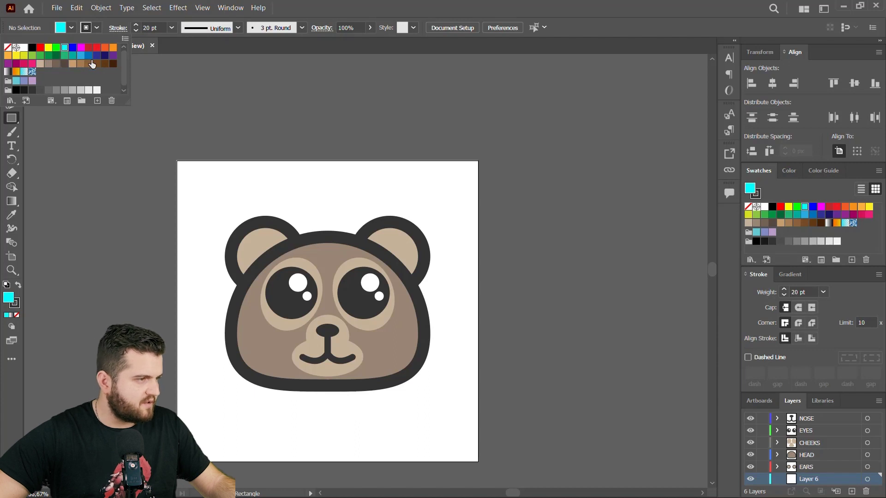
{"action": "left_click", "coordinate": [82, 57]}
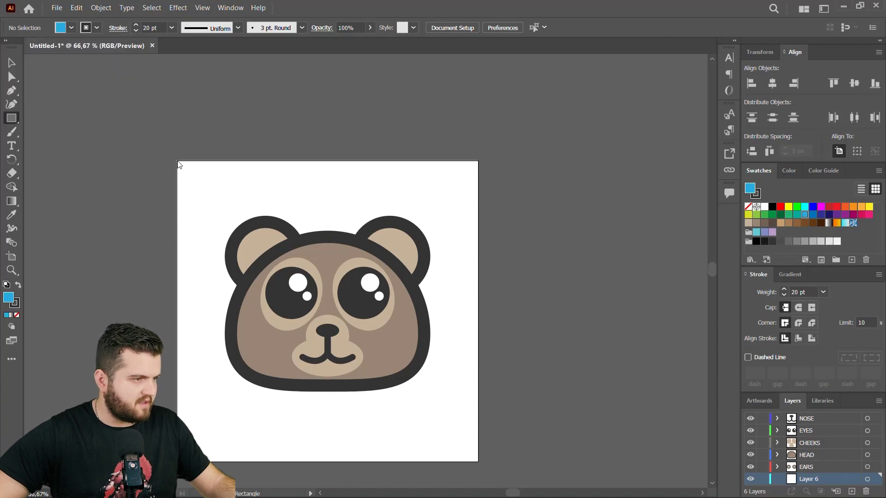
{"action": "left_click", "coordinate": [98, 26]}
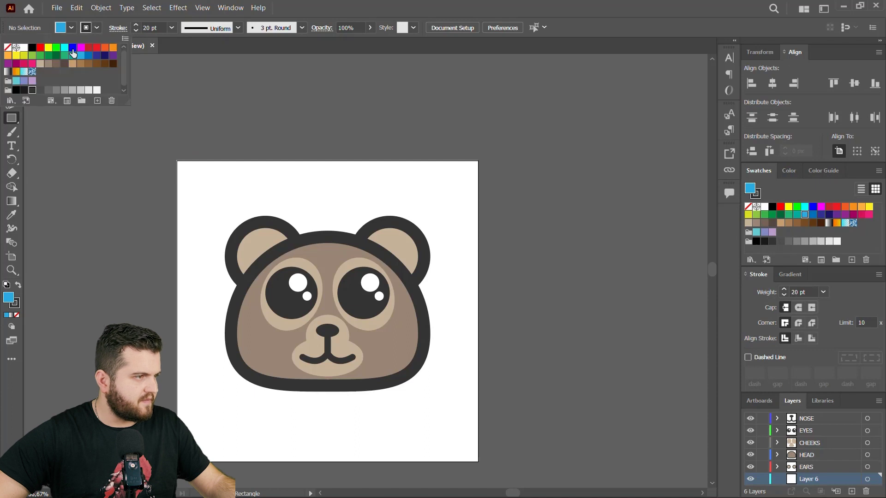
{"action": "left_click", "coordinate": [6, 48]}
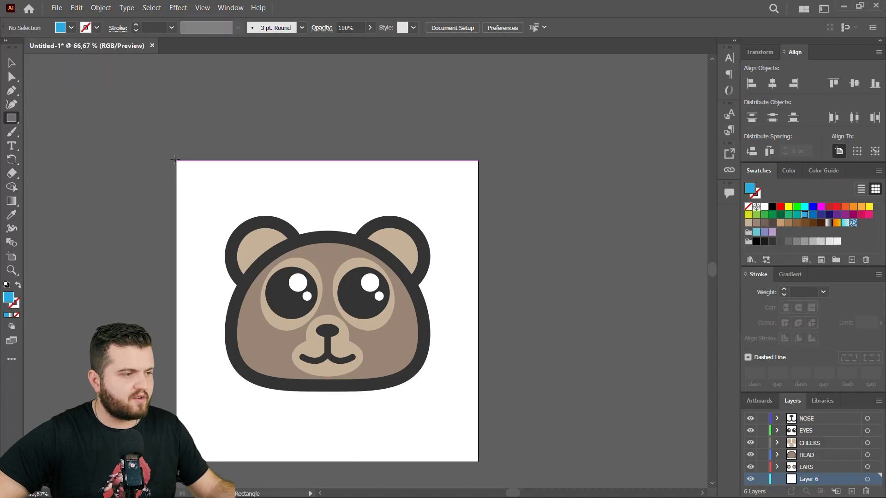
- Draw a blue rectangle exactly covering the whole artboard
{"action": "left_click_drag", "start_coordinate": [175, 160], "coordinate": [465, 455]}
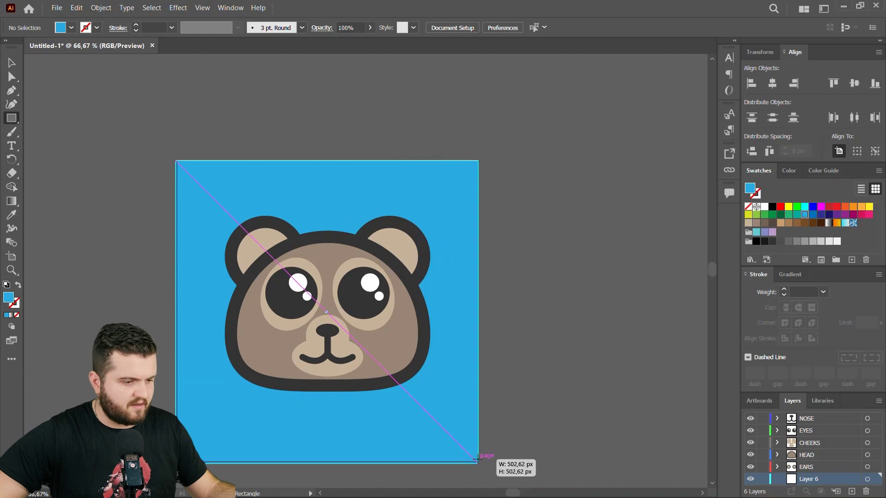
{"action": "left_click_drag", "start_coordinate": [466, 454], "coordinate": [478, 459]}
{"action": "key", "text": "ctrl+z"}
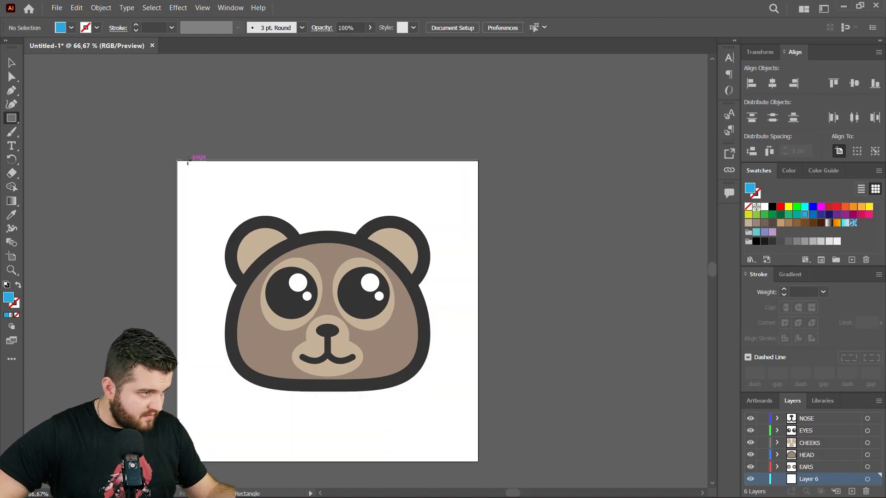
{"action": "mouse_move", "coordinate": [177, 162]}
{"action": "left_mouse_down"}
{"action": "mouse_move", "coordinate": [463, 458]}
{"action": "mouse_move", "coordinate": [478, 460]}
{"action": "left_mouse_up"}
{"action": "left_click", "coordinate": [13, 65]}
- Zoom in and scroll to review the bear on the blue background
{"action": "left_click", "coordinate": [12, 272]}
{"action": "left_click", "coordinate": [313, 303]}
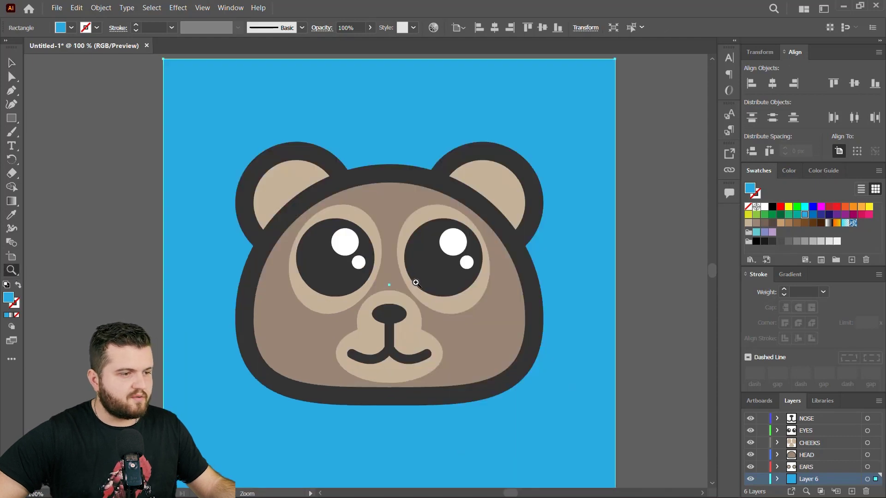
{"action": "scroll", "coordinate": [415, 283], "scroll_direction": "down", "scroll_amount": 1}
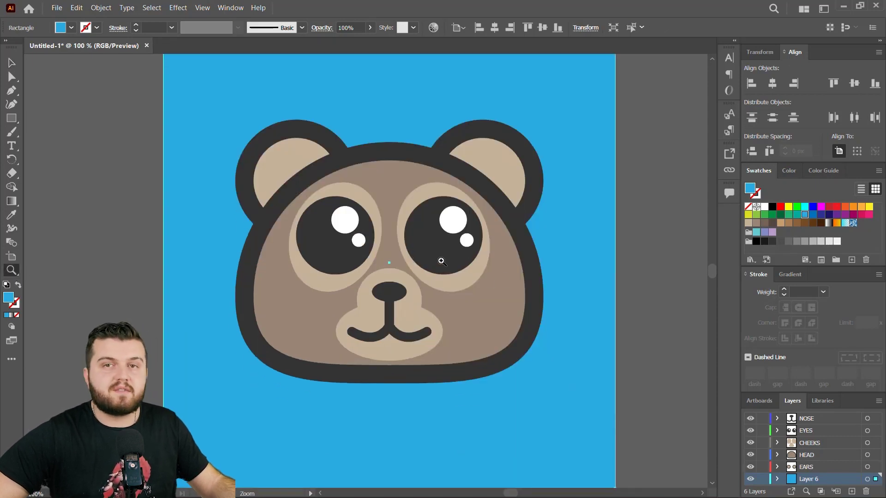
{"action": "scroll", "coordinate": [444, 262], "scroll_direction": "down", "scroll_amount": 1}
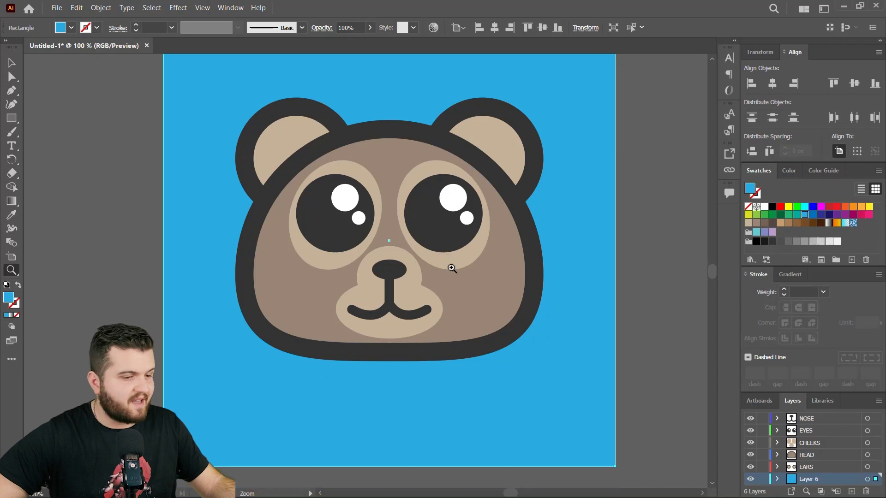
{"action": "scroll", "coordinate": [483, 286], "scroll_direction": "up", "scroll_amount": 3}
{"action": "scroll", "coordinate": [453, 278], "scroll_direction": "down", "scroll_amount": 1}
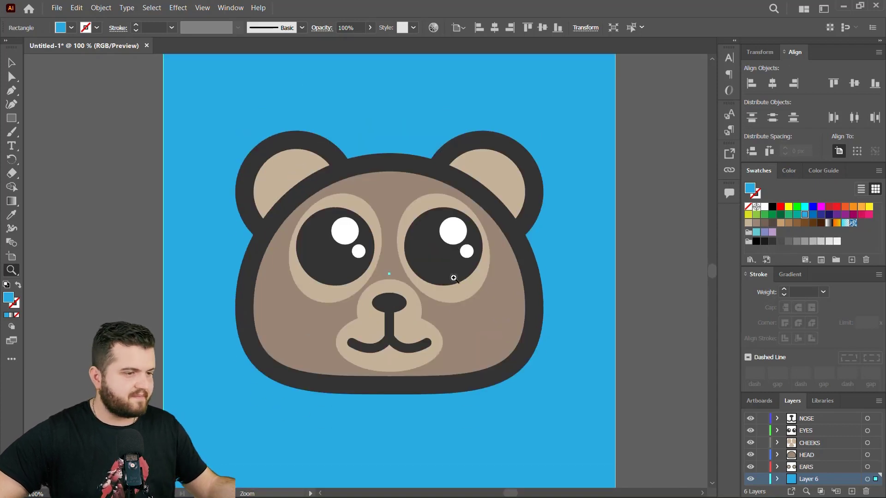
{"action": "scroll", "coordinate": [405, 231], "scroll_direction": "down", "scroll_amount": 2}
{"action": "scroll", "coordinate": [406, 232], "scroll_direction": "up", "scroll_amount": 2}
{"action": "scroll", "coordinate": [406, 236], "scroll_direction": "up", "scroll_amount": 1}
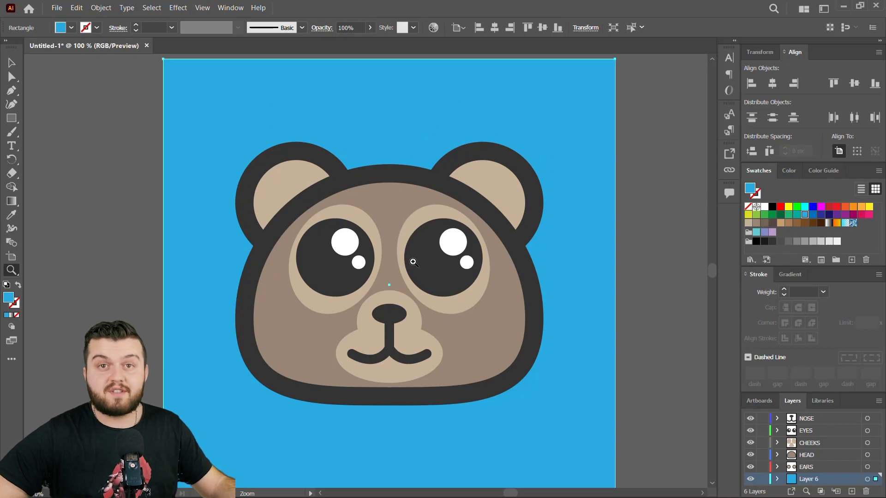
- Create a new 500×500 px document
{"action": "left_click", "coordinate": [57, 7]}
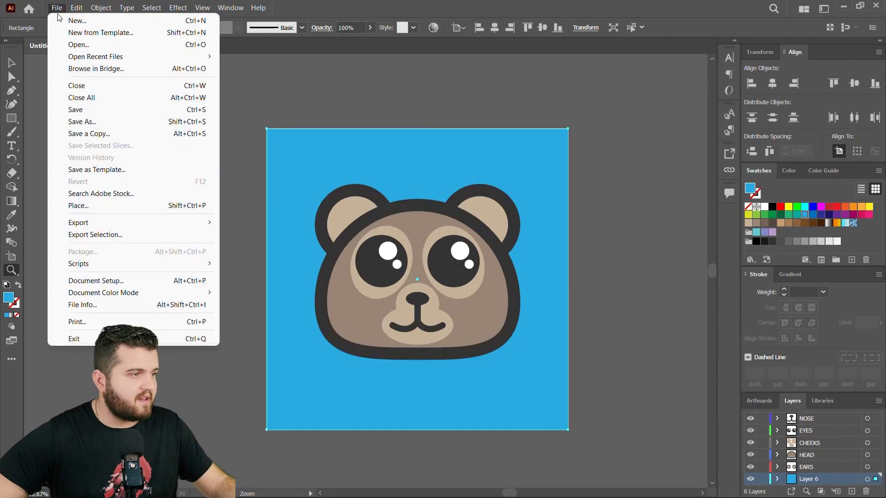
{"action": "left_click", "coordinate": [69, 17]}
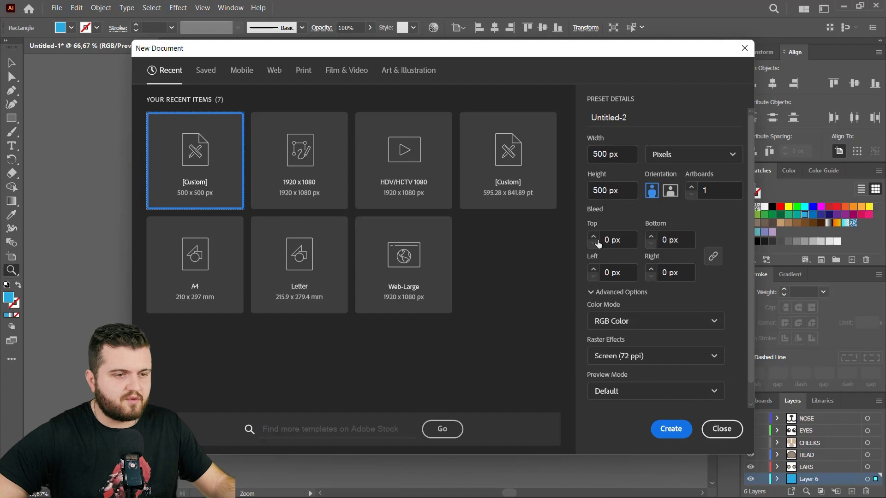
{"action": "left_click", "coordinate": [671, 429]}
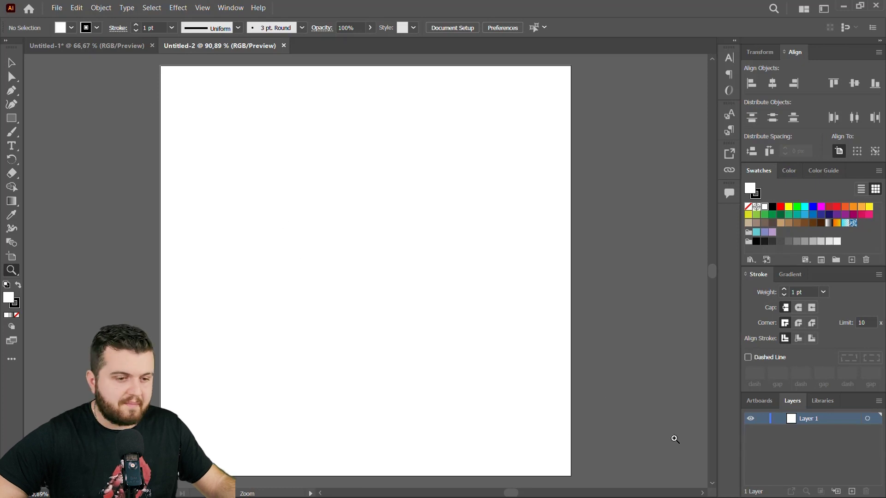
- Show the Artboards panel listing Artboard 1 and zoom out around the artboard
{"action": "left_click", "coordinate": [757, 401]}
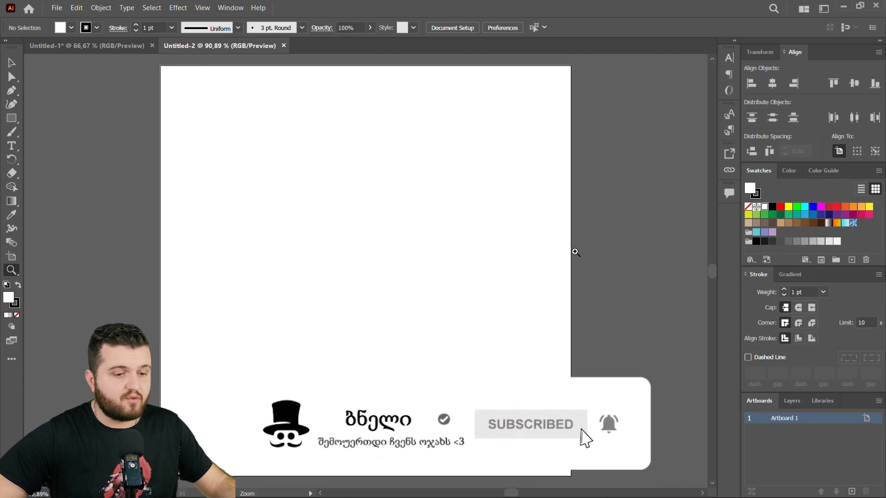
{"action": "left_click", "coordinate": [230, 8]}
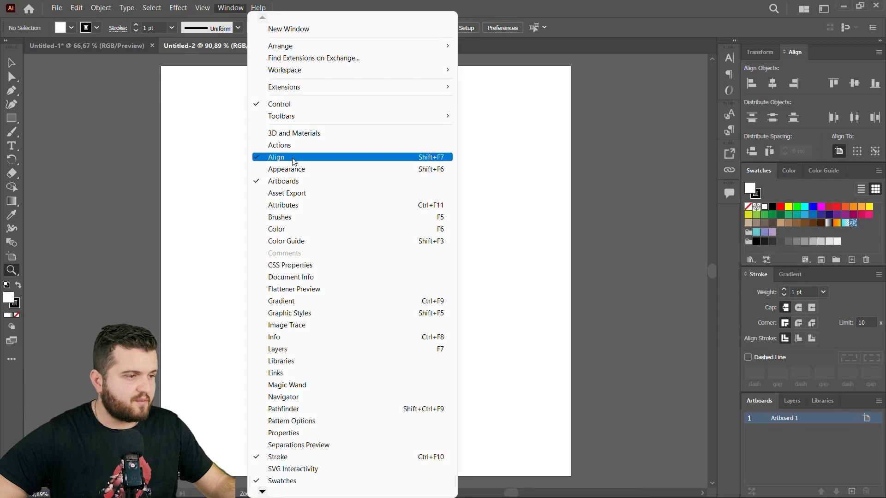
{"action": "left_click", "coordinate": [539, 5]}
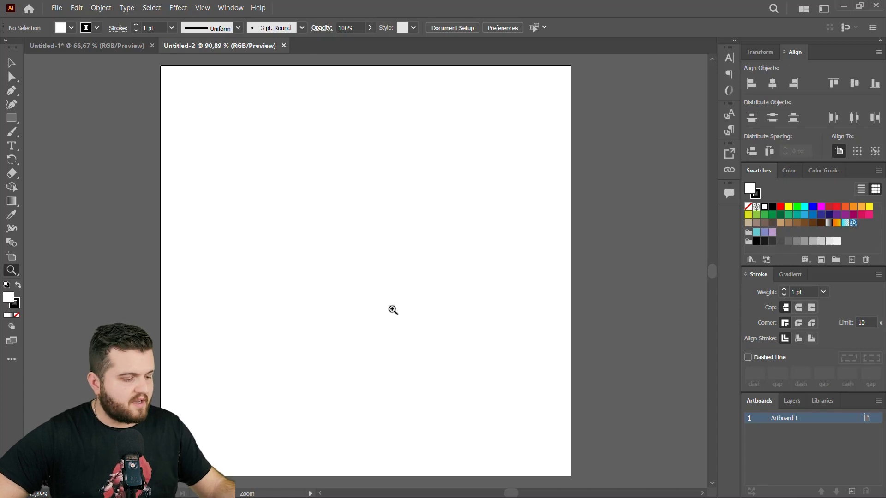
{"action": "left_click", "coordinate": [402, 321], "text": "alt"}
{"action": "left_click", "coordinate": [370, 309], "text": "alt"}
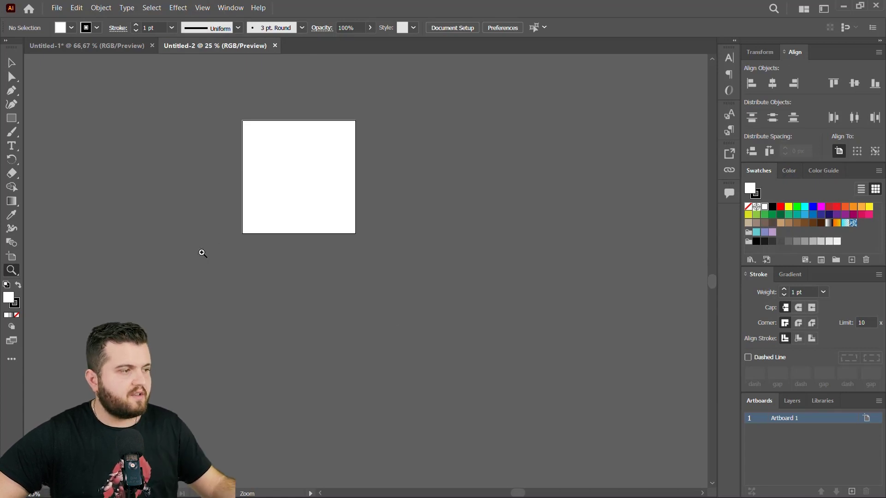
- Add new artboards until the document holds 37 artboards
{"action": "scroll", "coordinate": [200, 251], "scroll_direction": "up", "scroll_amount": 2}
{"action": "left_click", "coordinate": [852, 491]}
{"action": "double_click", "coordinate": [852, 491]}
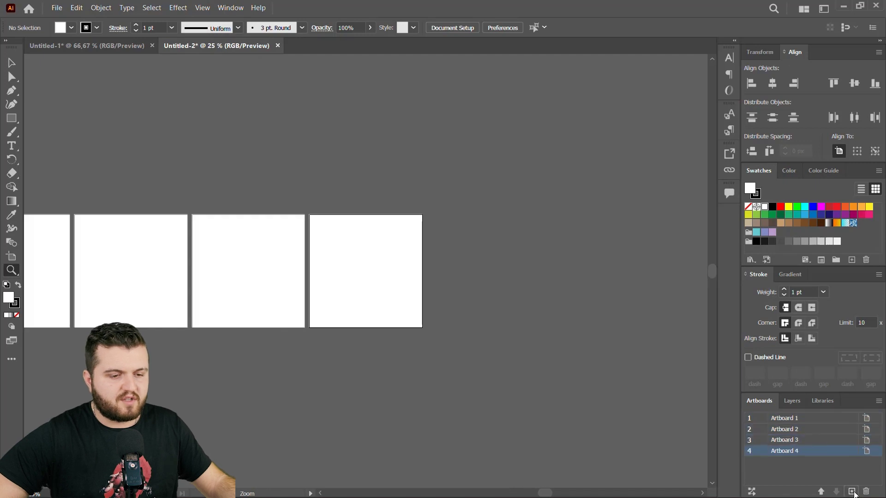
{"action": "triple_click", "coordinate": [852, 492]}
{"action": "double_click", "coordinate": [852, 491]}
{"action": "triple_click", "coordinate": [852, 491]}
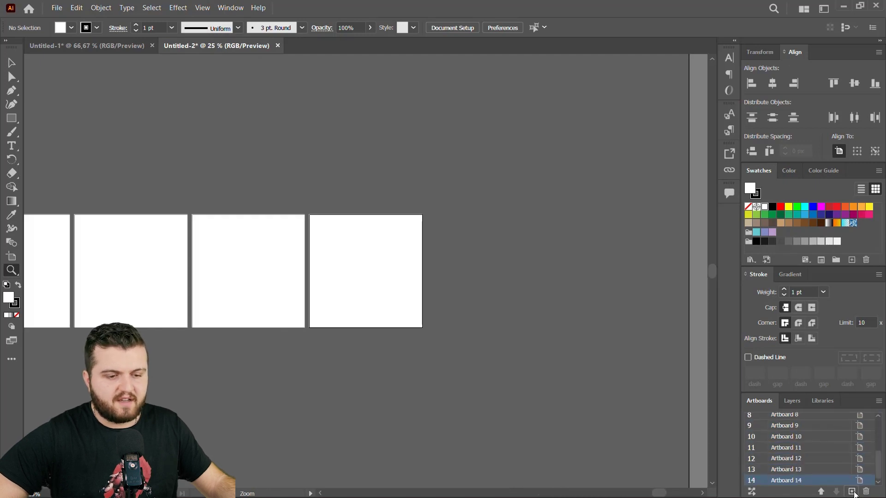
{"action": "left_click", "coordinate": [852, 492]}
{"action": "double_click", "coordinate": [852, 491]}
{"action": "double_click", "coordinate": [852, 491]}
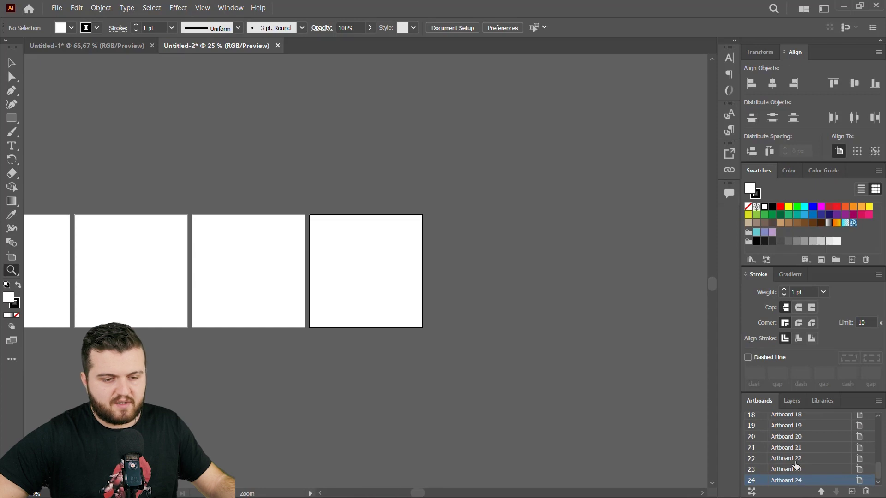
{"action": "double_click", "coordinate": [852, 491]}
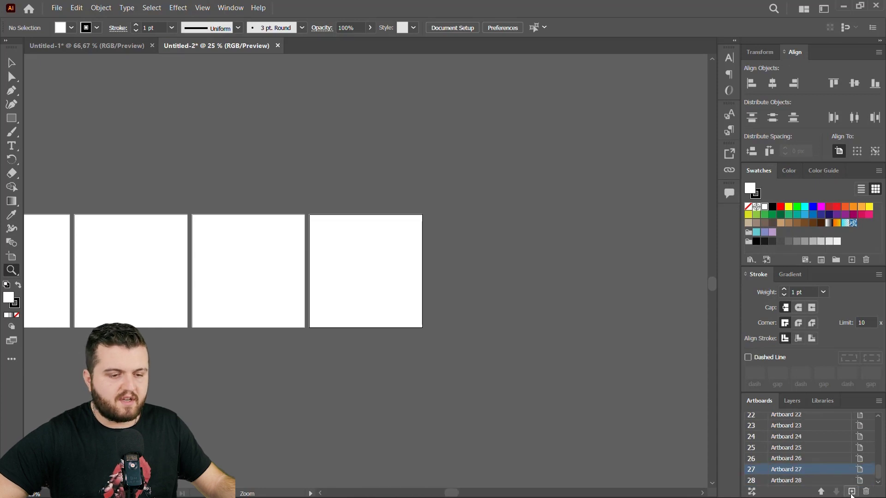
{"action": "double_click", "coordinate": [852, 491]}
{"action": "triple_click", "coordinate": [852, 491]}
{"action": "left_click", "coordinate": [852, 493]}
{"action": "left_click", "coordinate": [852, 493]}
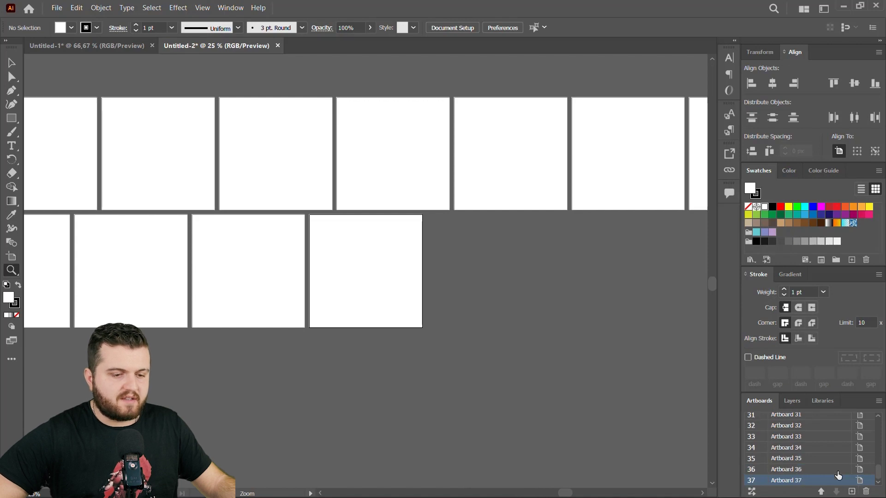
- Rearrange all artboards into a grid of 6 columns
{"action": "left_click", "coordinate": [752, 493]}
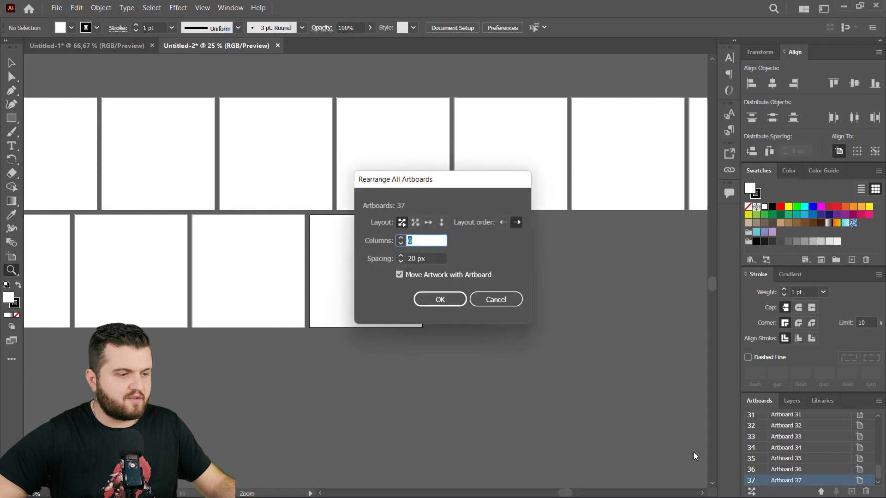
{"action": "left_click", "coordinate": [423, 241]}
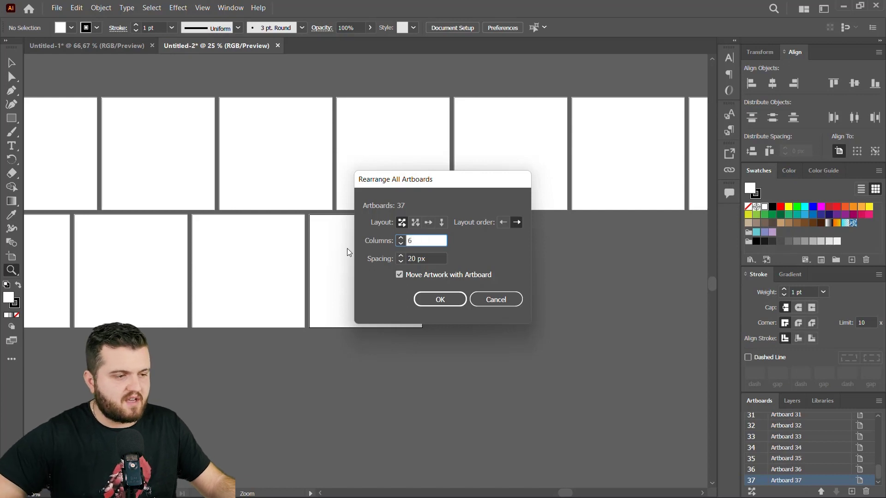
{"action": "left_click", "coordinate": [454, 305]}
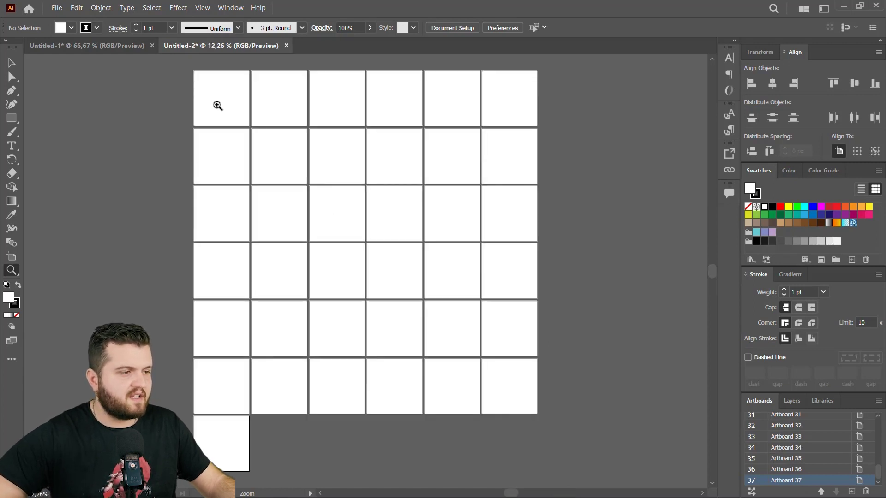
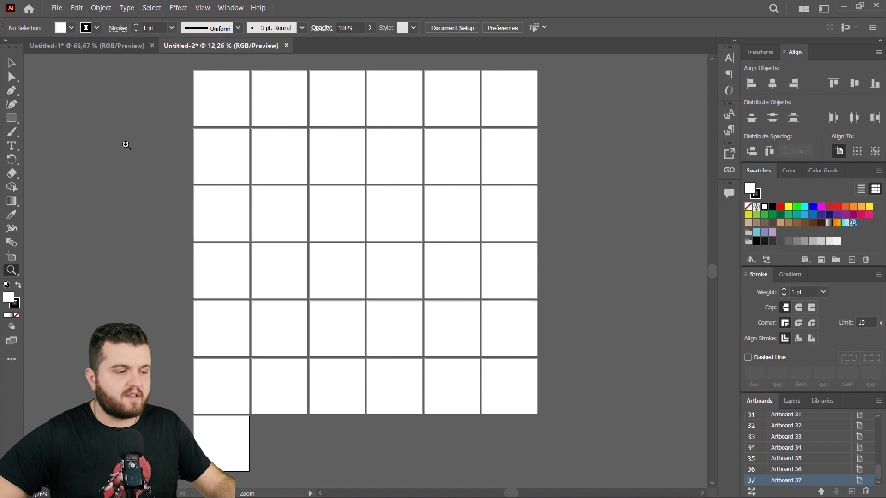
- Select and copy all of the bear artwork in Untitled-1
{"action": "left_click", "coordinate": [80, 46]}
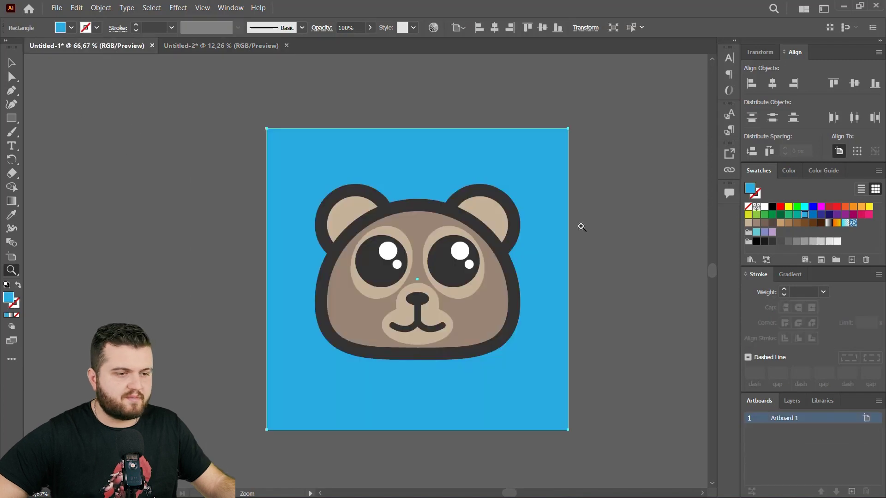
{"action": "left_click", "coordinate": [17, 62]}
{"action": "left_click", "coordinate": [201, 136]}
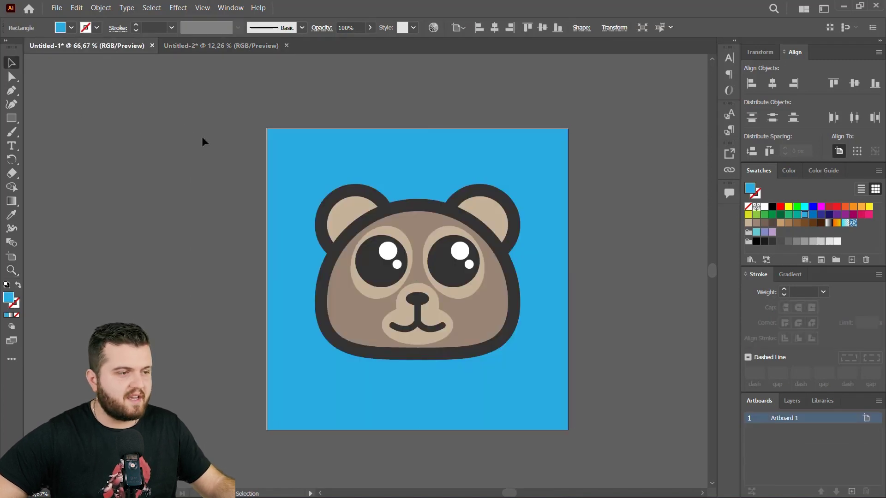
{"action": "key", "text": "ctrl+a"}
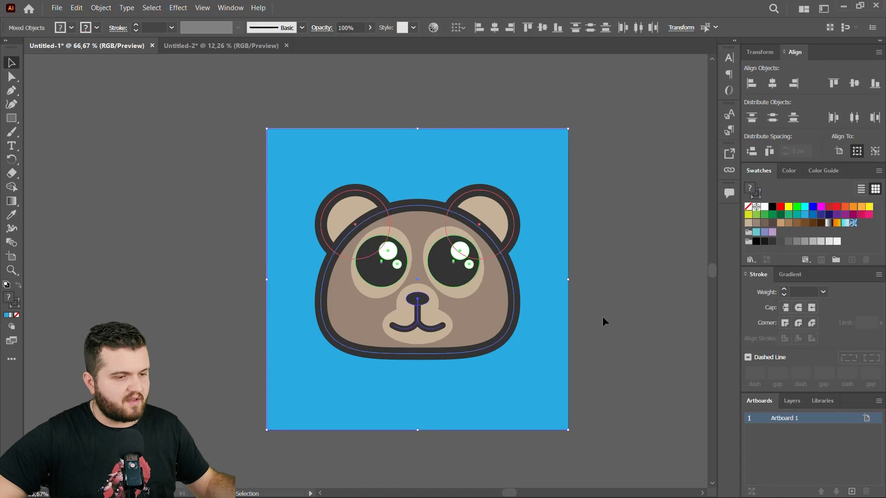
{"action": "left_click", "coordinate": [602, 318]}
{"action": "key", "text": "ctrl+a"}
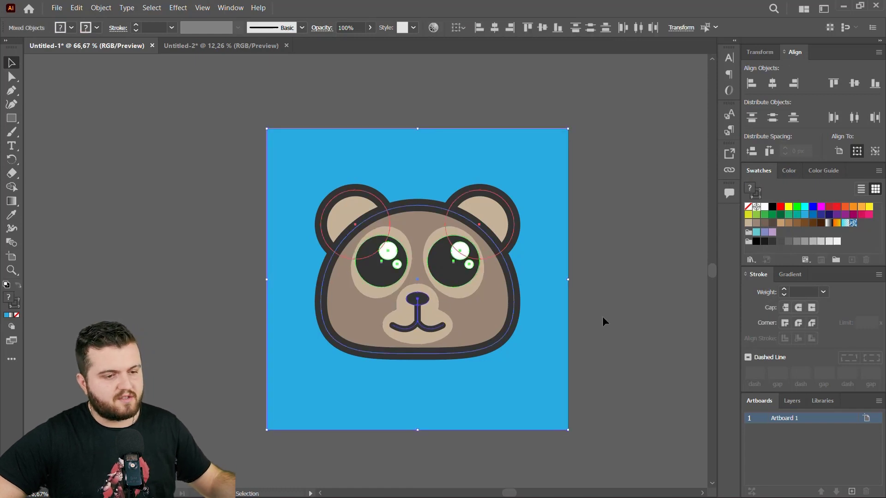
{"action": "key", "text": "a"}
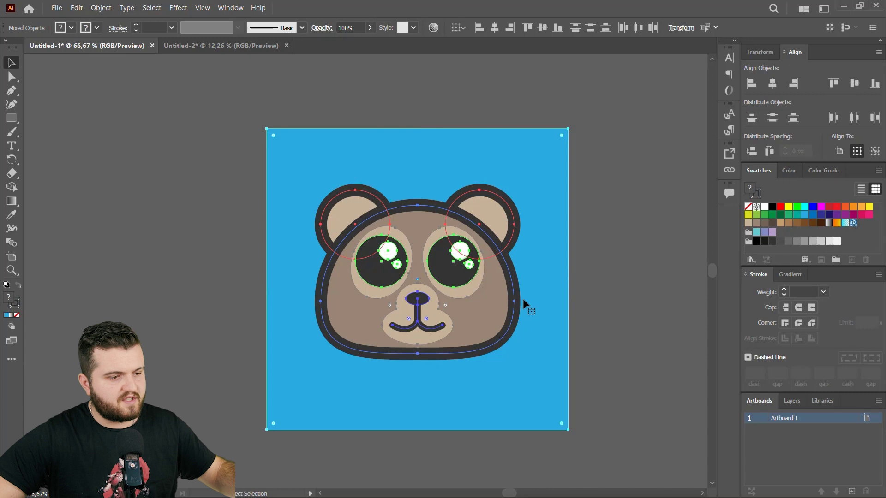
{"action": "key", "text": "v"}
- Paste the bear onto Artboard 37 in Untitled-2, then zoom out to the grid
{"action": "left_click", "coordinate": [213, 46]}
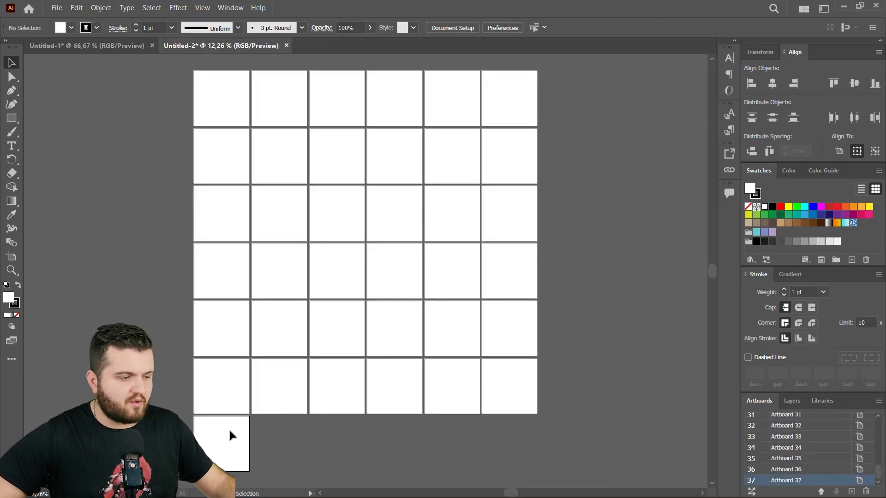
{"action": "double_click", "coordinate": [783, 482]}
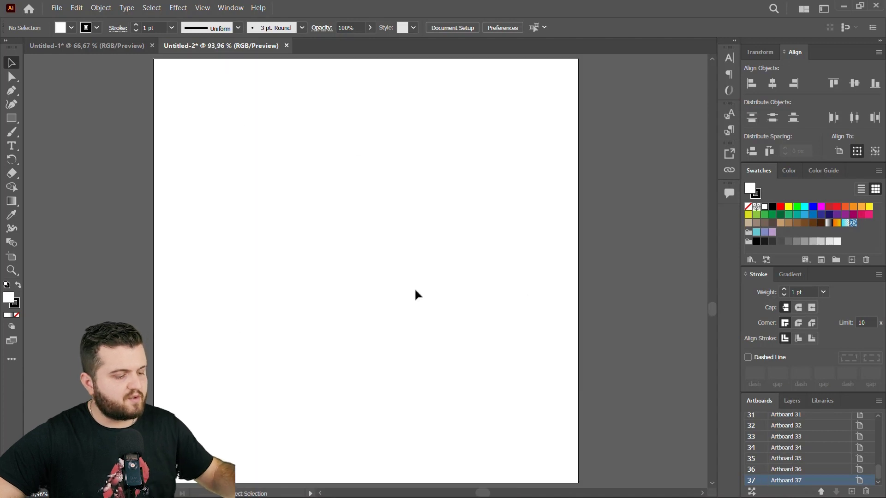
{"action": "key", "text": "ctrl+v"}
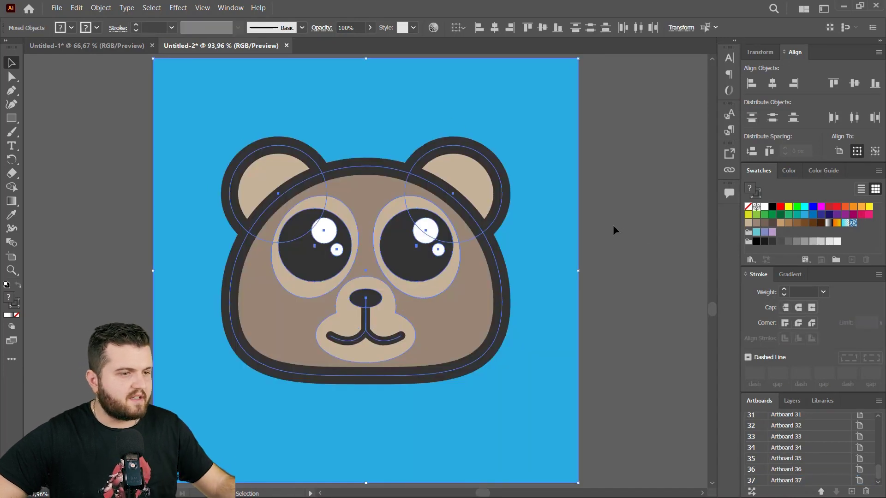
{"action": "left_click", "coordinate": [614, 229]}
{"action": "key", "text": "z"}
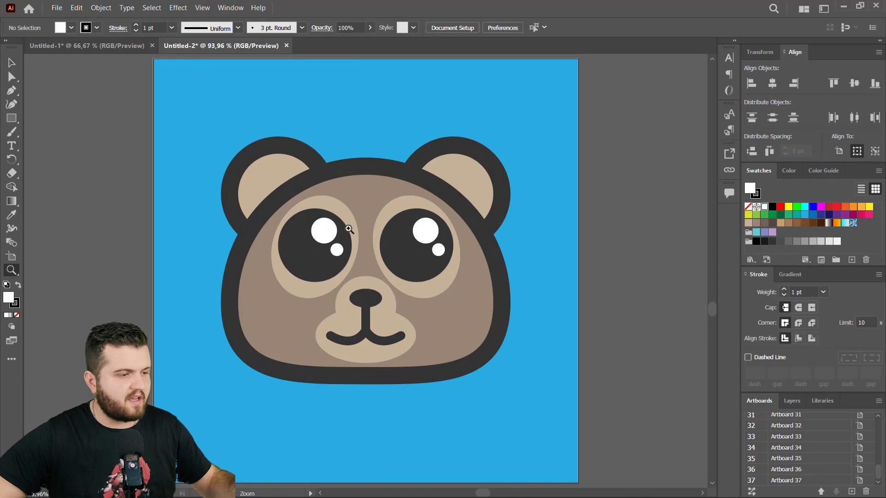
{"action": "left_click", "coordinate": [379, 233], "text": "alt"}
{"action": "left_click", "coordinate": [402, 237], "text": "alt"}
{"action": "left_click", "coordinate": [457, 245], "text": "alt"}
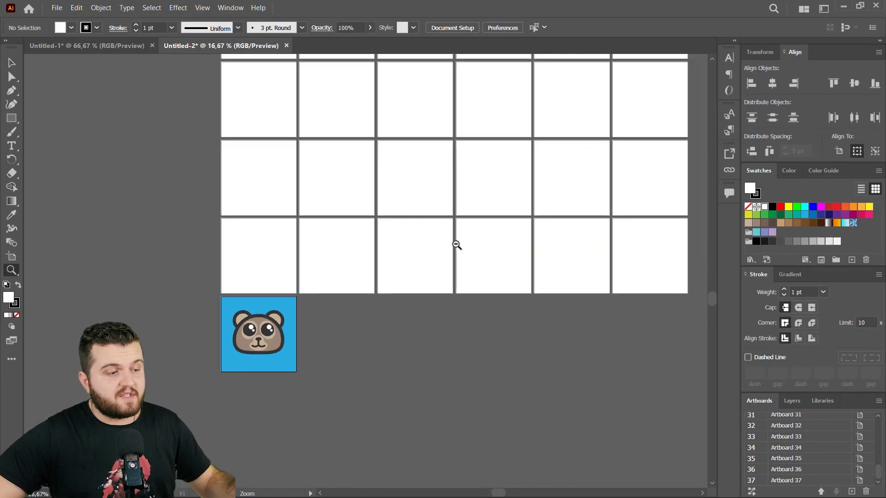
- Zoom out over the grid and check the pasted bears on Artboards 1 and 2
{"action": "left_click", "coordinate": [321, 242], "text": "alt"}
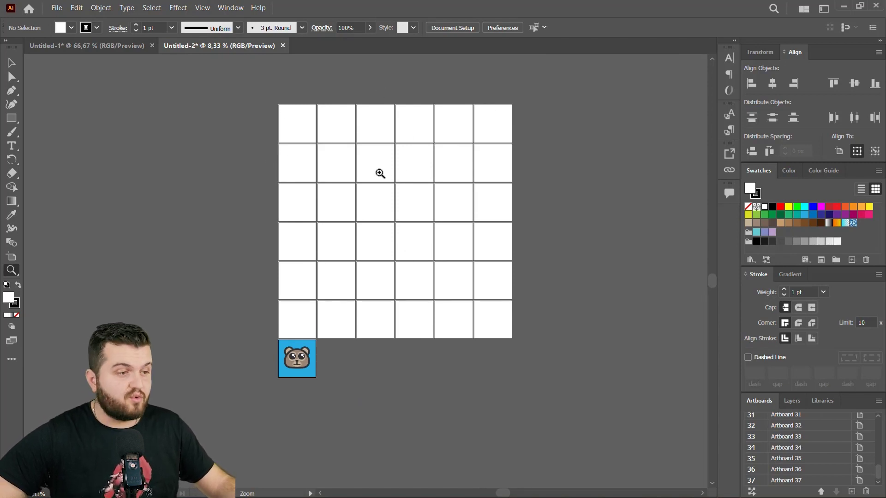
{"action": "scroll", "coordinate": [786, 426], "scroll_direction": "up", "scroll_amount": 6}
{"action": "scroll", "coordinate": [786, 426], "scroll_direction": "up", "scroll_amount": 4}
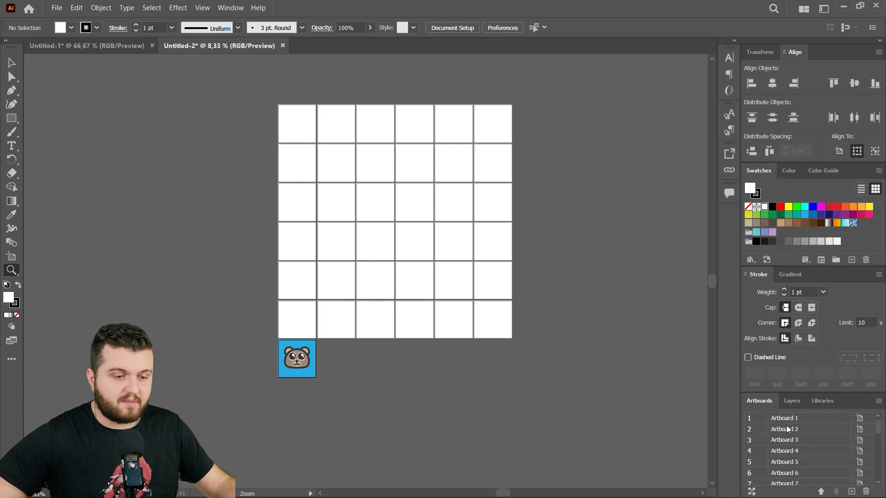
{"action": "left_click", "coordinate": [761, 418]}
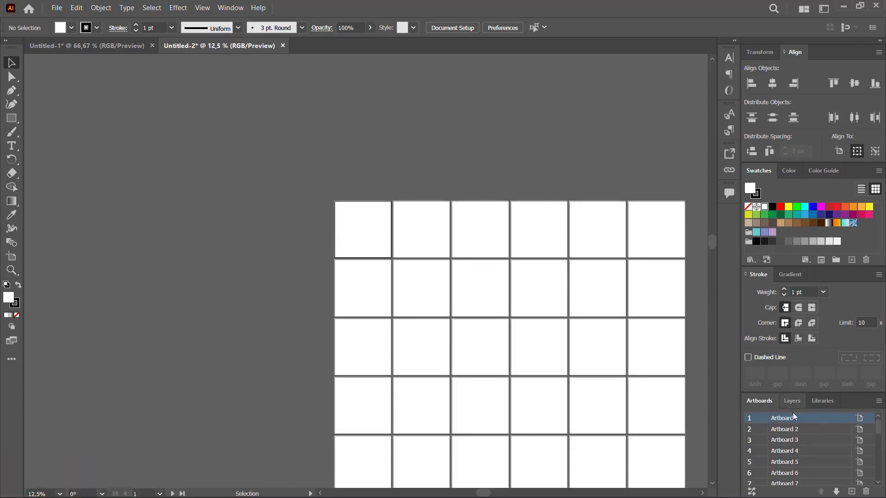
{"action": "double_click", "coordinate": [779, 429]}
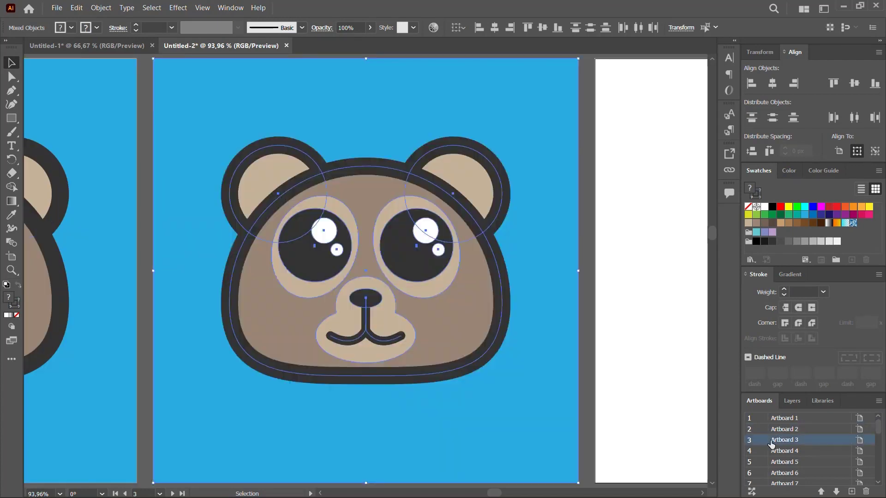
{"action": "double_click", "coordinate": [779, 482]}
{"action": "scroll", "coordinate": [758, 429], "scroll_direction": "down", "scroll_amount": 2}
{"action": "scroll", "coordinate": [758, 443], "scroll_direction": "down", "scroll_amount": 3}
- Check the bears on Artboards 14, 22, 29 and 37, then zoom out to all artboards
{"action": "double_click", "coordinate": [758, 459]}
{"action": "scroll", "coordinate": [758, 459], "scroll_direction": "down", "scroll_amount": 3}
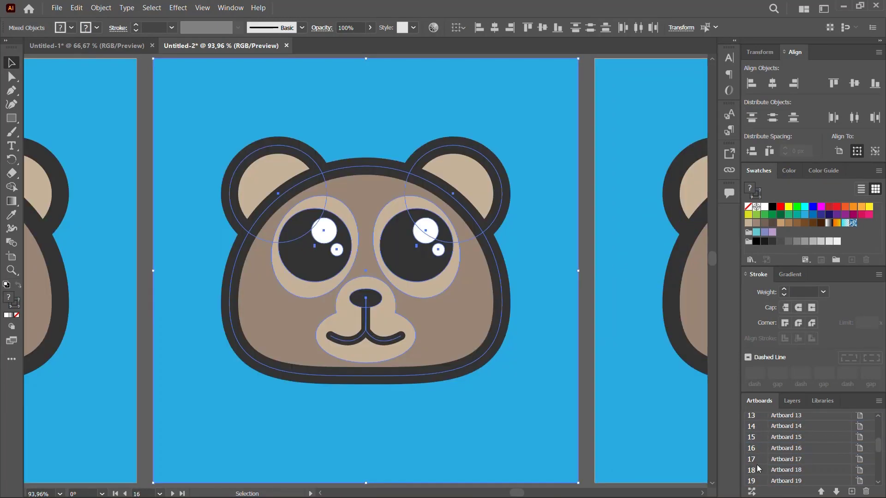
{"action": "double_click", "coordinate": [756, 459]}
{"action": "scroll", "coordinate": [757, 456], "scroll_direction": "down", "scroll_amount": 1}
{"action": "double_click", "coordinate": [762, 480]}
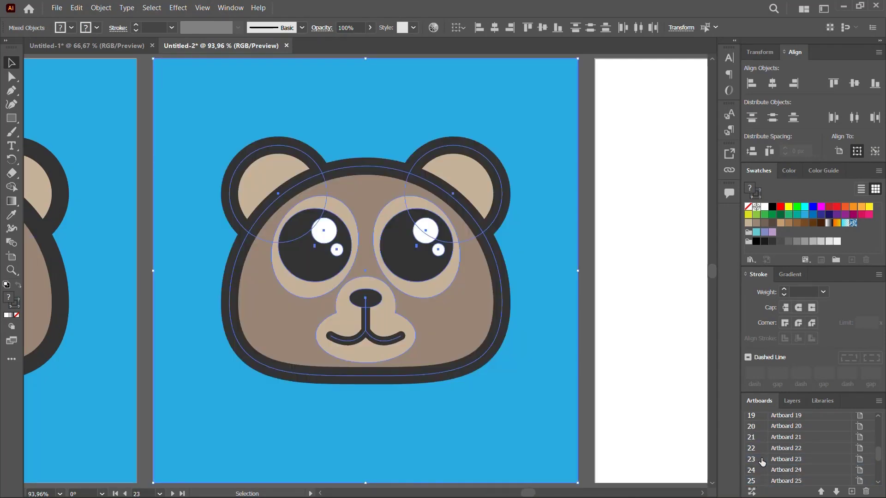
{"action": "scroll", "coordinate": [762, 480], "scroll_direction": "down", "scroll_amount": 5}
{"action": "double_click", "coordinate": [761, 426]}
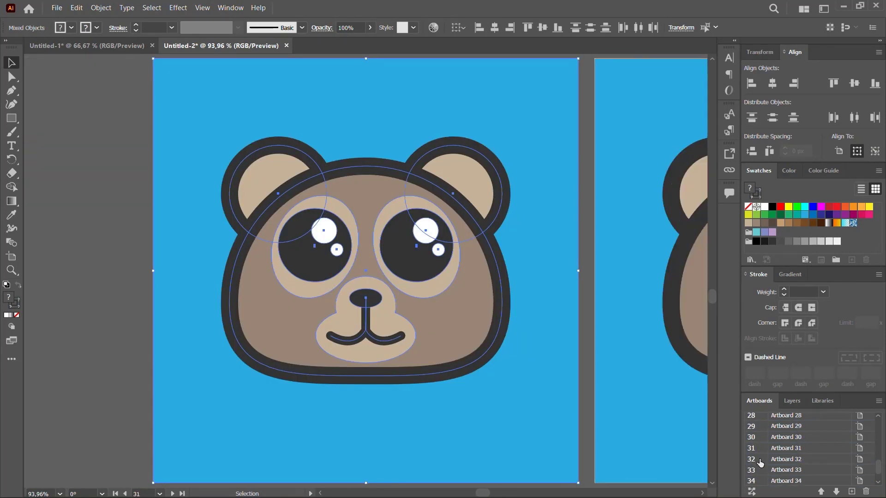
{"action": "scroll", "coordinate": [761, 456], "scroll_direction": "down", "scroll_amount": 3}
{"action": "double_click", "coordinate": [761, 480]}
{"action": "key", "text": "ctrl+alt+0"}
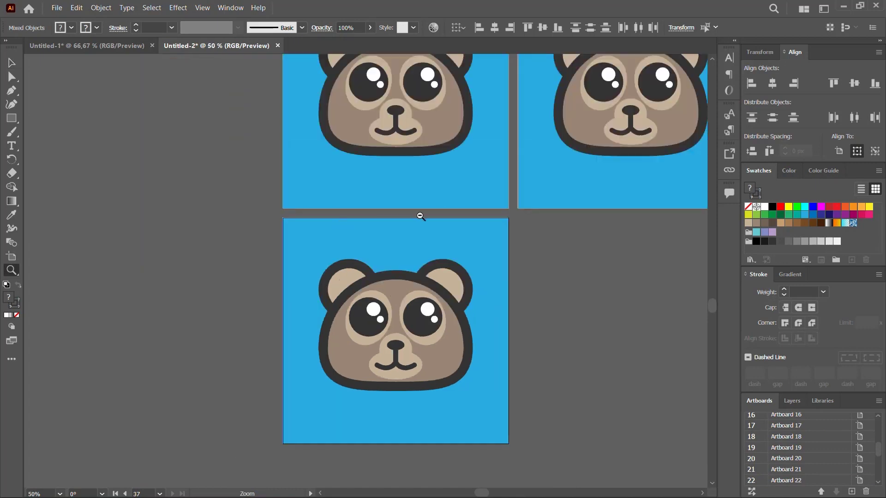
{"action": "scroll", "coordinate": [293, 221], "scroll_direction": "down", "scroll_amount": 1}
{"action": "scroll", "coordinate": [293, 217], "scroll_direction": "up", "scroll_amount": 2}
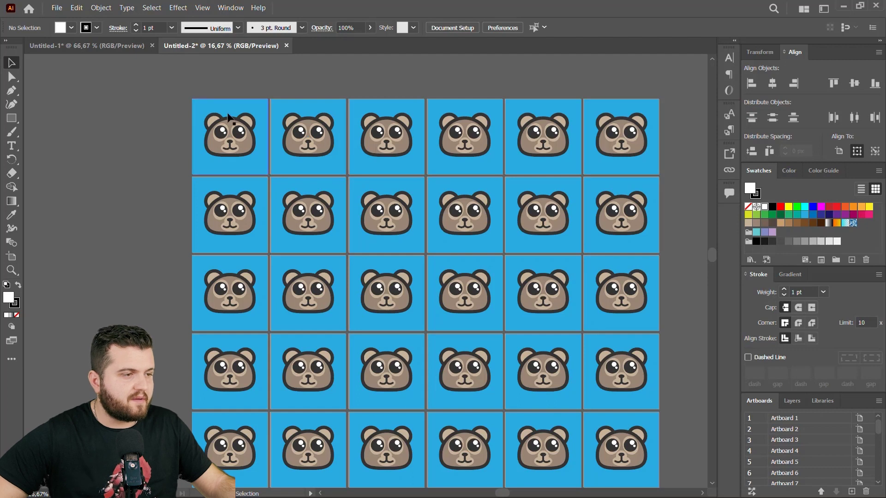
- Delete the bear's eyes, head, ears and mouth from the first two top-row artboards
{"action": "left_click", "coordinate": [234, 133]}
{"action": "key", "text": "Delete"}
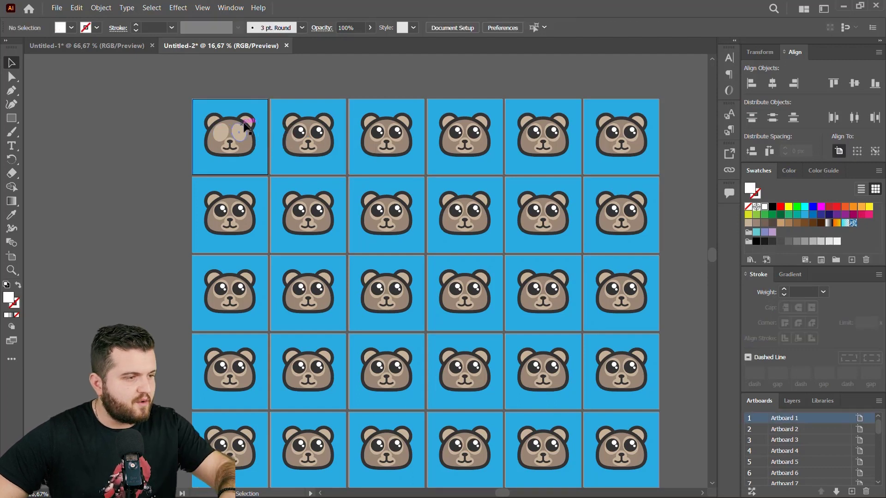
{"action": "left_click", "coordinate": [239, 136]}
{"action": "key", "text": "Delete"}
{"action": "left_click", "coordinate": [213, 121]}
{"action": "key", "text": "Delete"}
{"action": "left_click", "coordinate": [231, 144]}
{"action": "left_click", "coordinate": [312, 142]}
{"action": "key", "text": "Delete"}
{"action": "left_click", "coordinate": [307, 139]}
{"action": "key", "text": "Delete"}
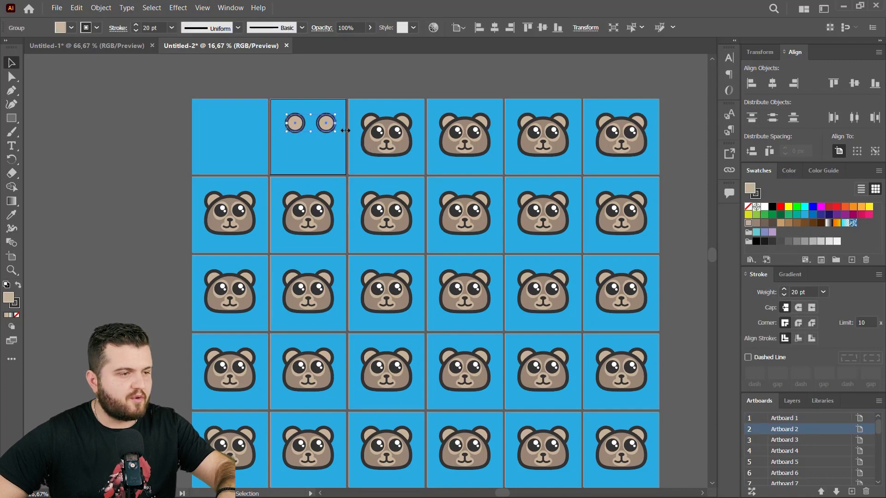
{"action": "key", "text": "Delete"}
- Delete every bear part from the third and fourth top-row artboards
{"action": "left_click", "coordinate": [386, 140]}
{"action": "key", "text": "Delete"}
{"action": "key", "text": "Delete"}
{"action": "left_click", "coordinate": [386, 140]}
{"action": "key", "text": "Delete"}
{"action": "key", "text": "Delete"}
{"action": "left_click", "coordinate": [395, 139]}
{"action": "key", "text": "Delete"}
{"action": "key", "text": "Delete"}
{"action": "left_click", "coordinate": [465, 139]}
{"action": "key", "text": "Delete"}
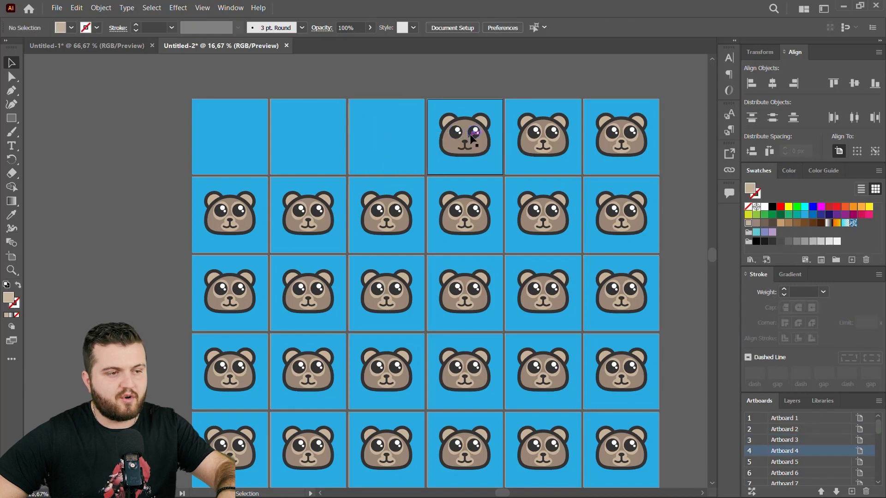
{"action": "key", "text": "Delete"}
{"action": "left_click", "coordinate": [463, 138]}
- Clear the remaining bear parts from the fifth and sixth top-row artboards
{"action": "key", "text": "Delete"}
{"action": "key", "text": "Delete"}
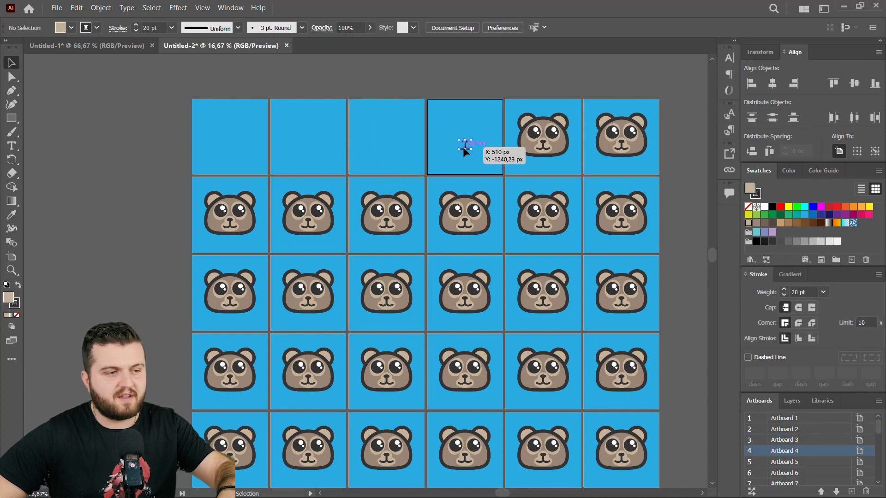
{"action": "left_click", "coordinate": [562, 141]}
{"action": "key", "text": "Delete"}
{"action": "key", "text": "Delete"}
{"action": "left_click", "coordinate": [559, 123]}
{"action": "key", "text": "Delete"}
{"action": "left_click", "coordinate": [543, 146]}
{"action": "key", "text": "Delete"}
{"action": "left_click", "coordinate": [638, 143]}
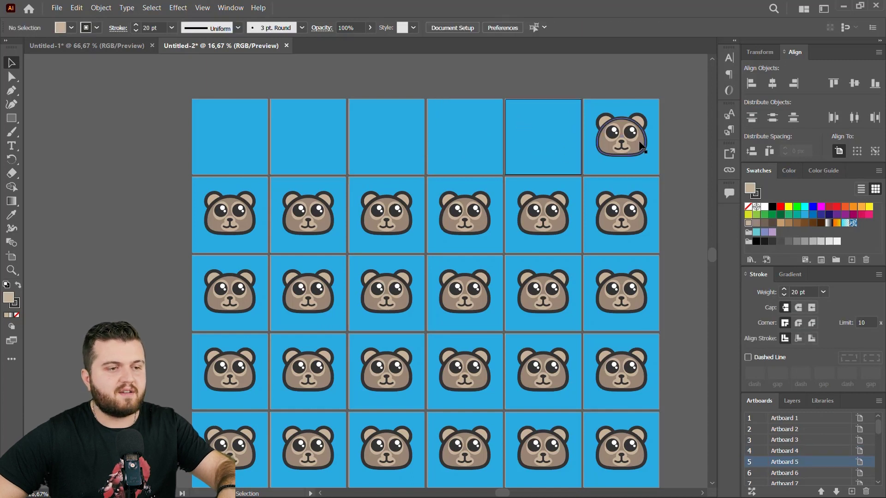
{"action": "key", "text": "Delete"}
{"action": "left_click", "coordinate": [637, 124]}
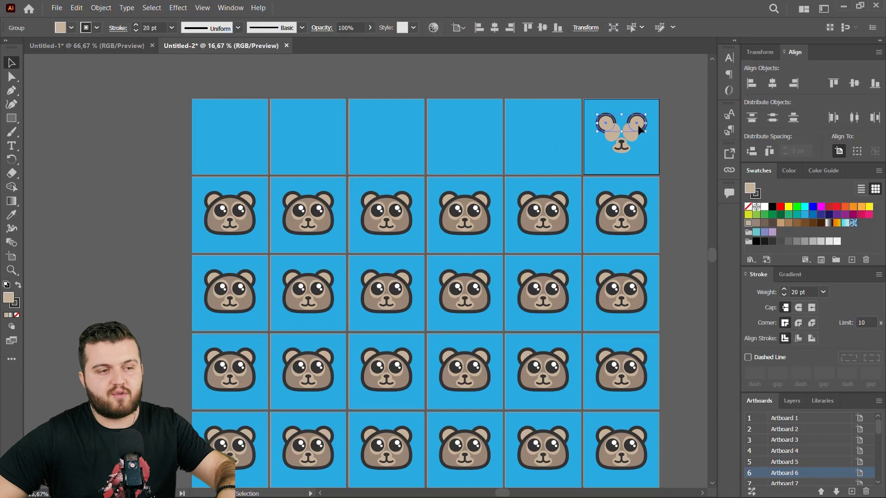
{"action": "key", "text": "Delete"}
{"action": "left_click", "coordinate": [629, 131]}
{"action": "key", "text": "Delete"}
{"action": "left_click", "coordinate": [622, 147]}
{"action": "key", "text": "Delete"}
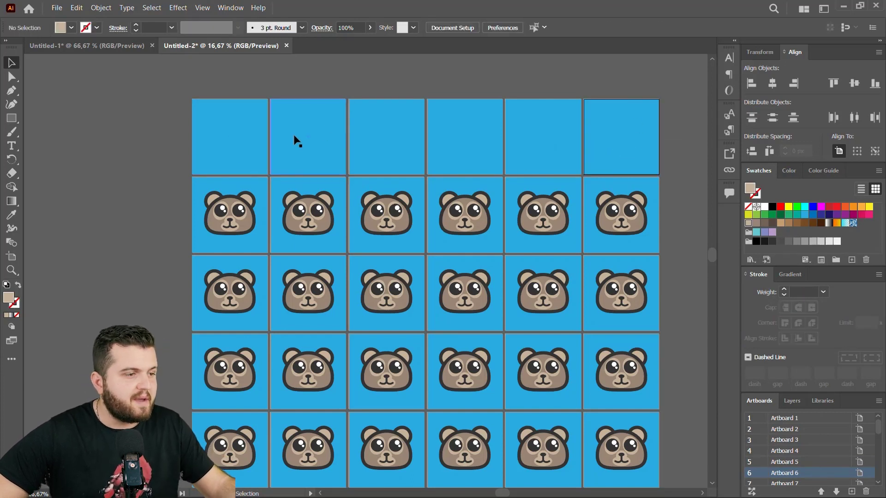
- Fill the second top-row square light green and the third dark navy
{"action": "left_click", "coordinate": [310, 139]}
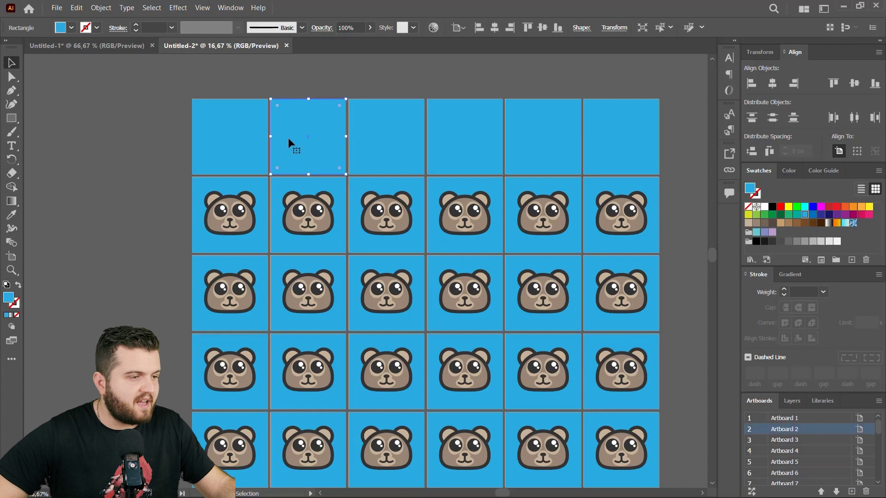
{"action": "left_click", "coordinate": [71, 28]}
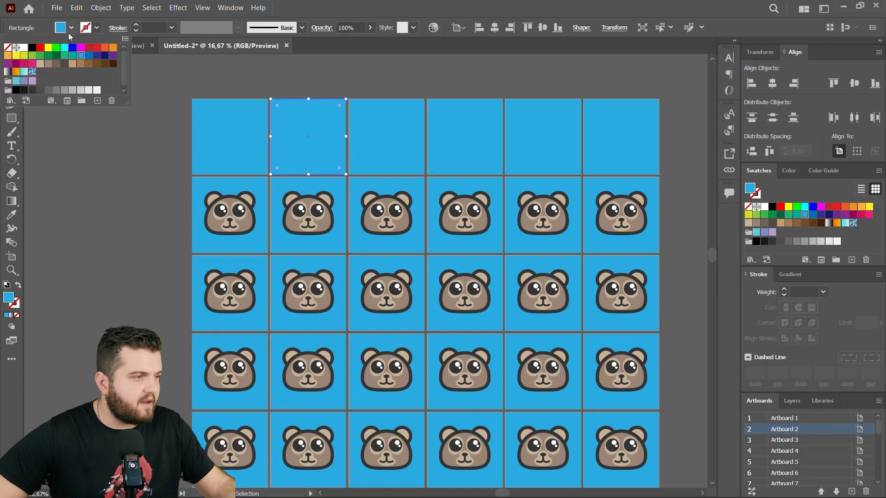
{"action": "left_click", "coordinate": [48, 56]}
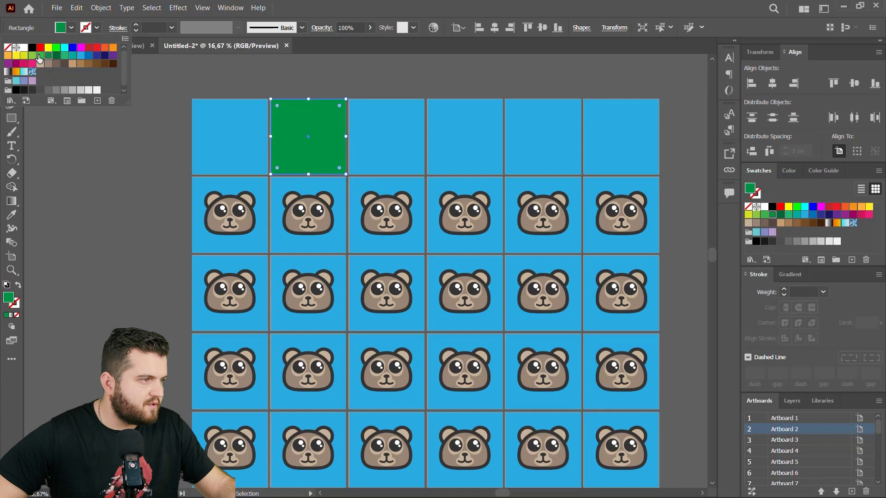
{"action": "left_click", "coordinate": [39, 56]}
{"action": "left_click", "coordinate": [399, 134]}
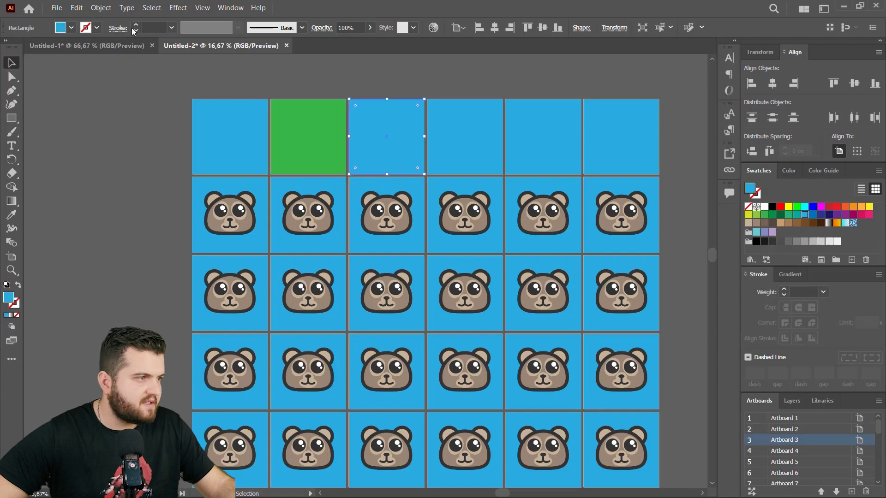
{"action": "left_click", "coordinate": [71, 28]}
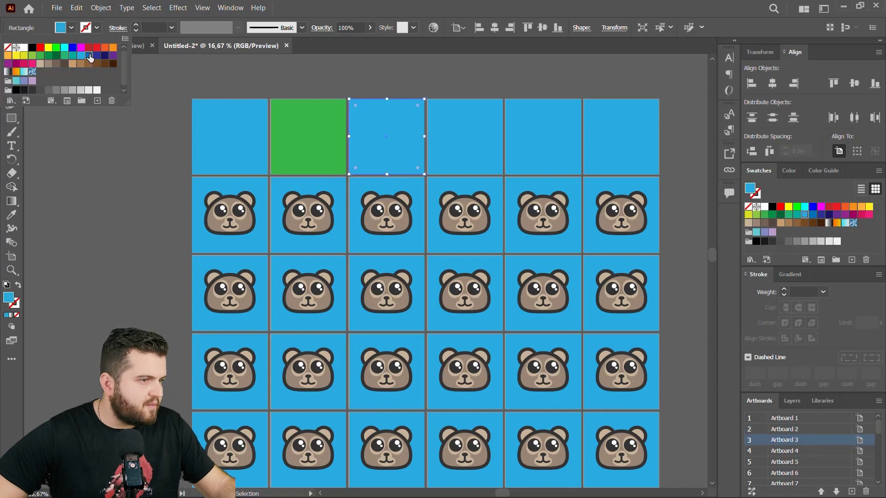
{"action": "left_click", "coordinate": [89, 56]}
{"action": "left_click", "coordinate": [105, 56]}
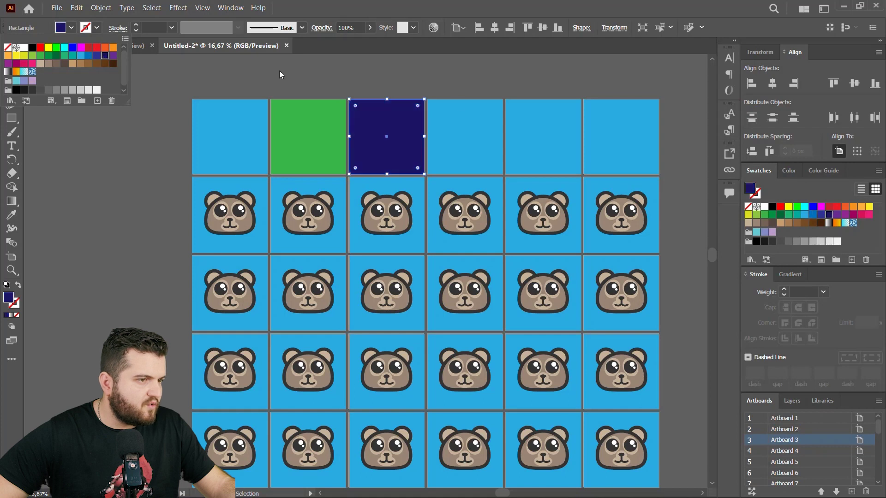
- Fill the fourth top-row square dark magenta and the fifth orange
{"action": "left_click", "coordinate": [466, 132]}
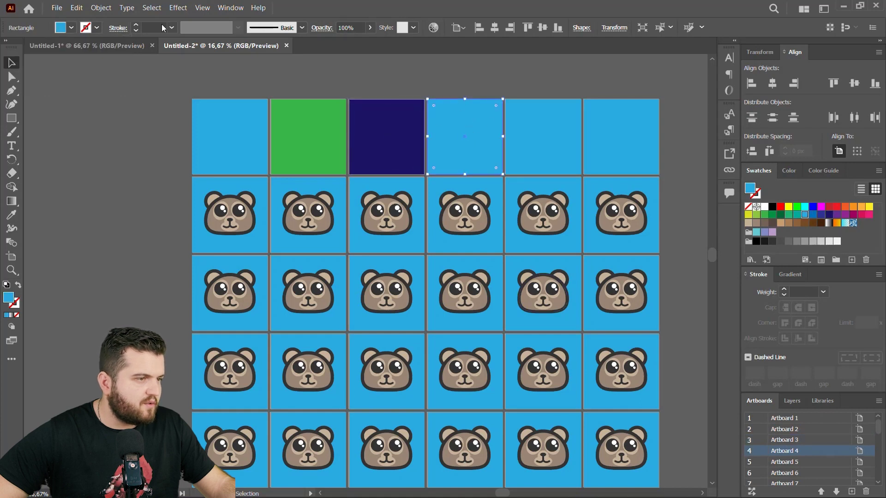
{"action": "left_click", "coordinate": [72, 29]}
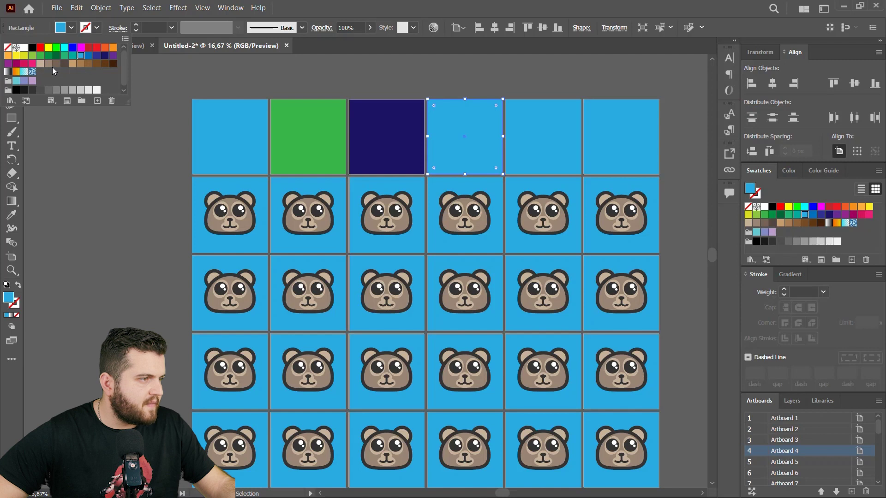
{"action": "left_click", "coordinate": [28, 64]}
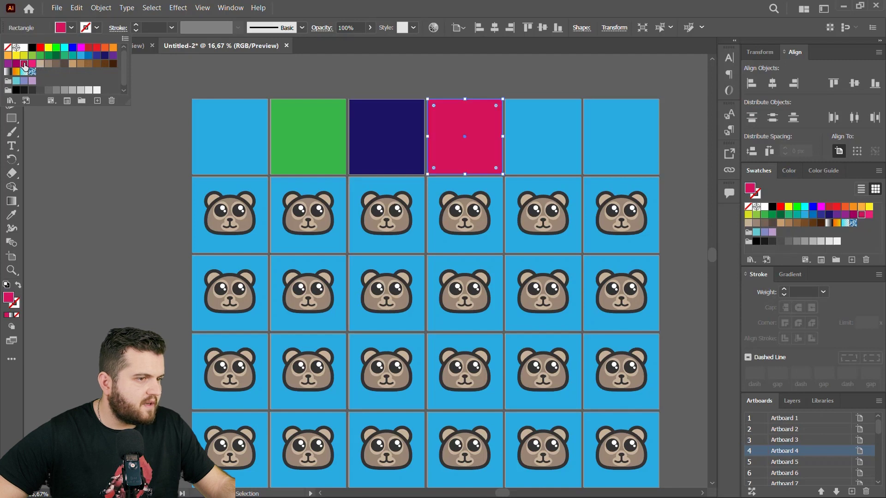
{"action": "left_click", "coordinate": [16, 64]}
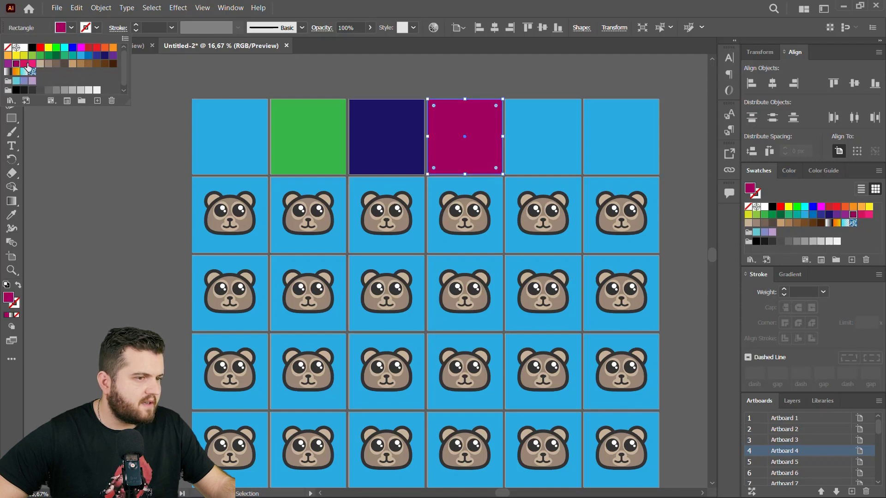
{"action": "left_click", "coordinate": [529, 132]}
{"action": "left_click", "coordinate": [569, 131]}
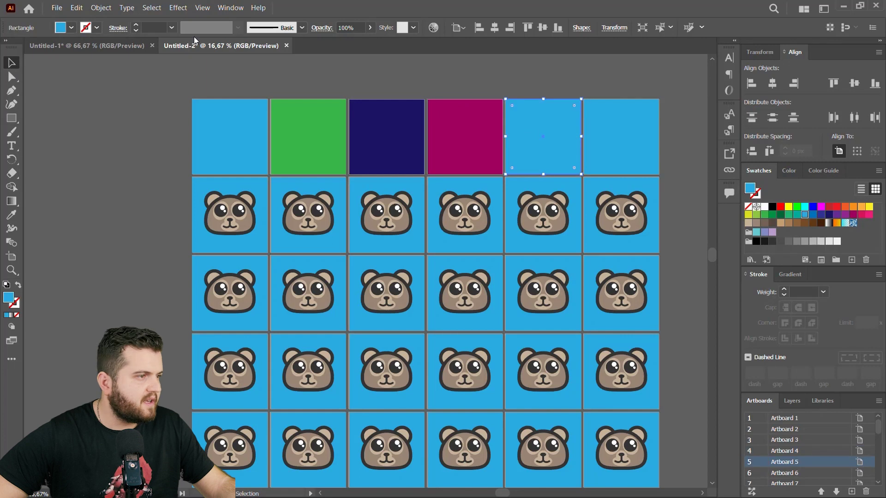
{"action": "left_click", "coordinate": [72, 28]}
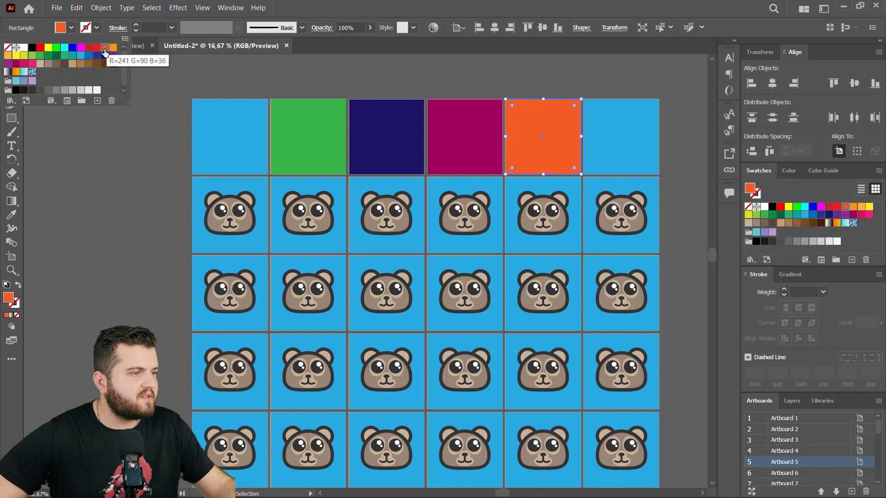
{"action": "left_click", "coordinate": [96, 49]}
{"action": "left_click", "coordinate": [114, 55]}
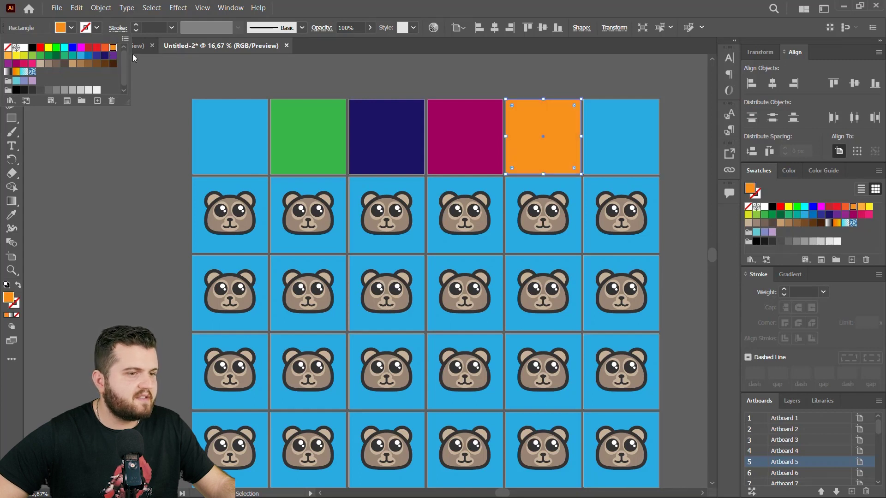
- After trying several reds and browns, fill the last top-row square greyish brown
{"action": "left_click", "coordinate": [627, 134]}
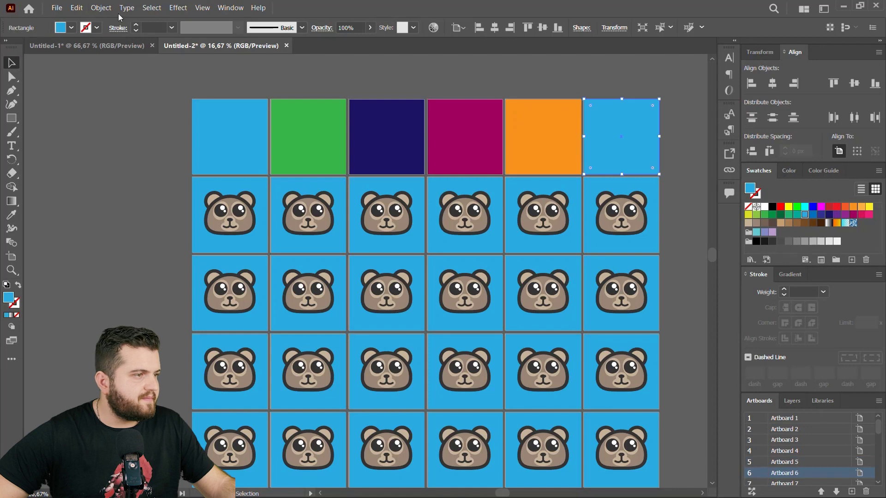
{"action": "left_click", "coordinate": [72, 28]}
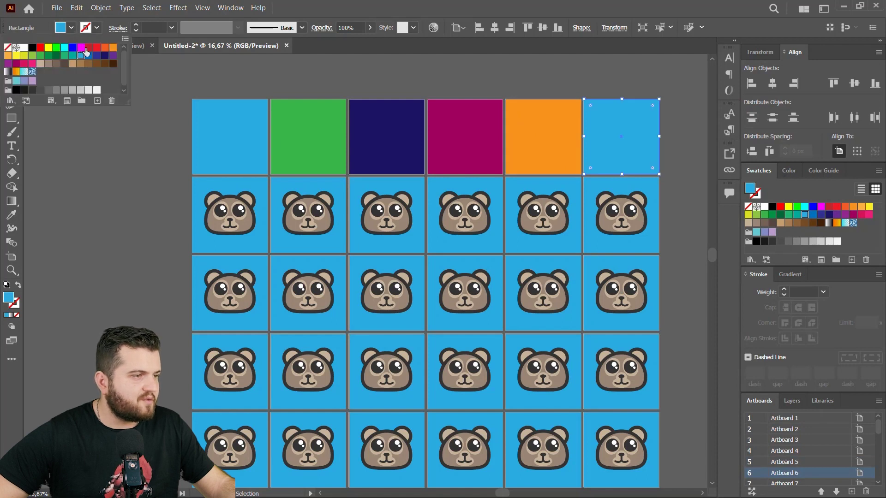
{"action": "left_click", "coordinate": [88, 48]}
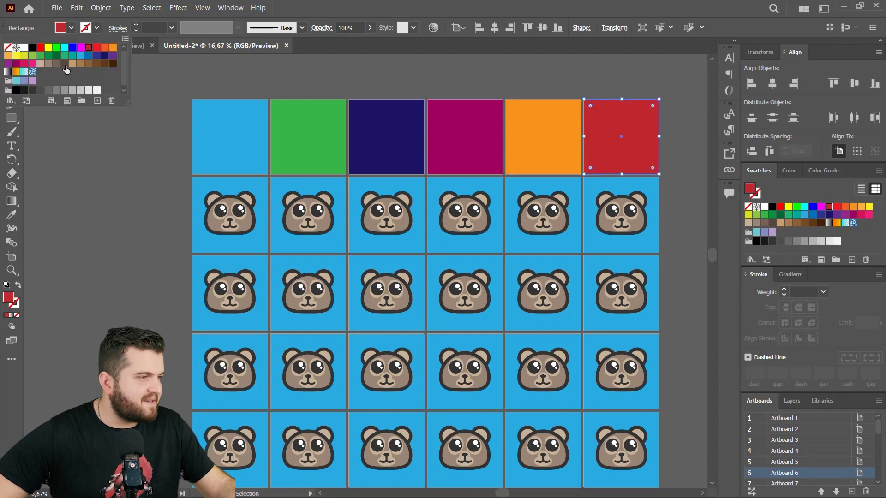
{"action": "left_click", "coordinate": [65, 64]}
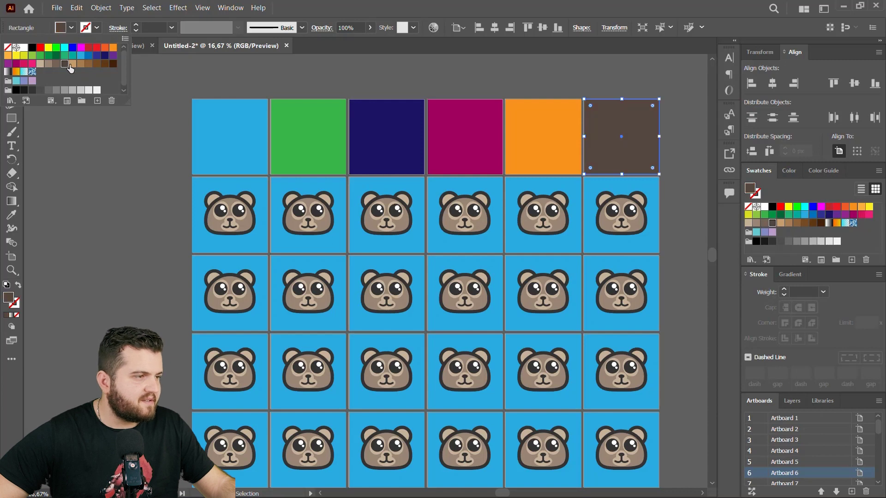
{"action": "left_click", "coordinate": [81, 64]}
{"action": "left_click", "coordinate": [89, 64]}
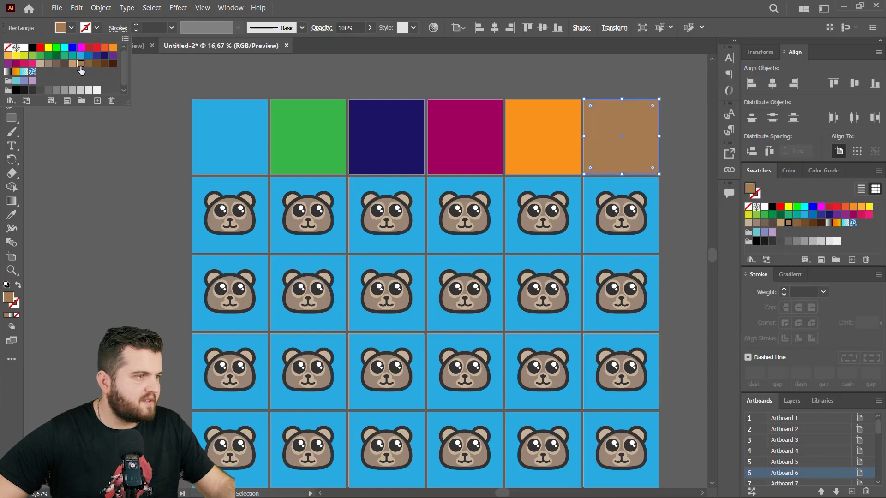
{"action": "left_click", "coordinate": [104, 64]}
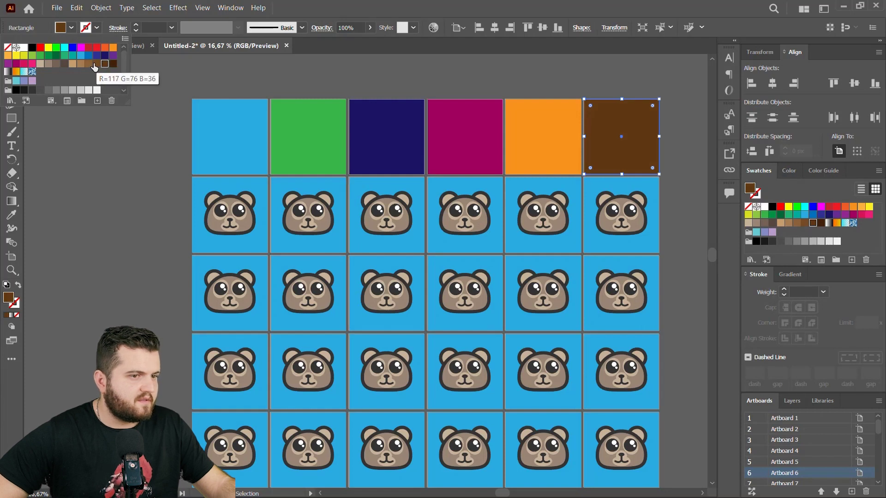
{"action": "left_click", "coordinate": [95, 64]}
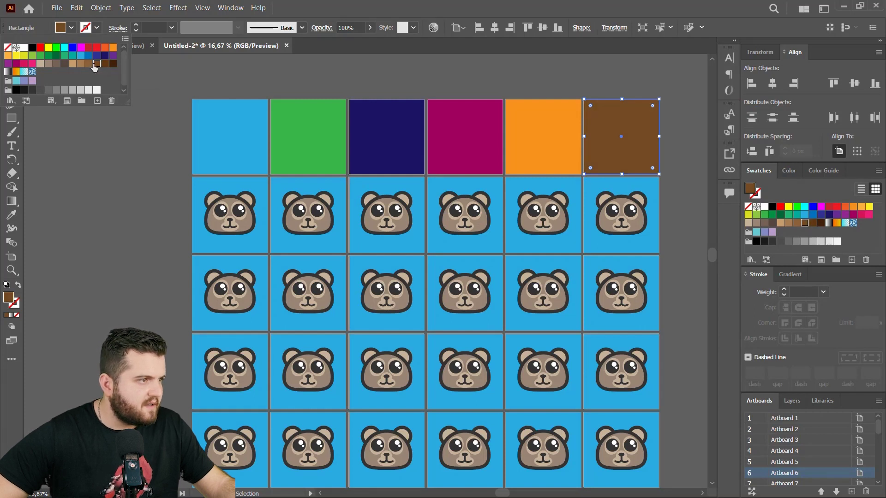
{"action": "left_click", "coordinate": [56, 64]}
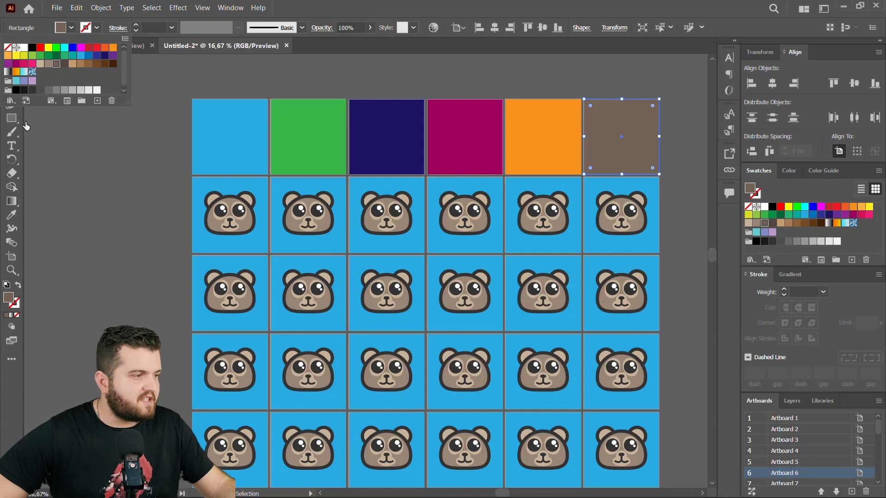
{"action": "key", "text": "Escape"}
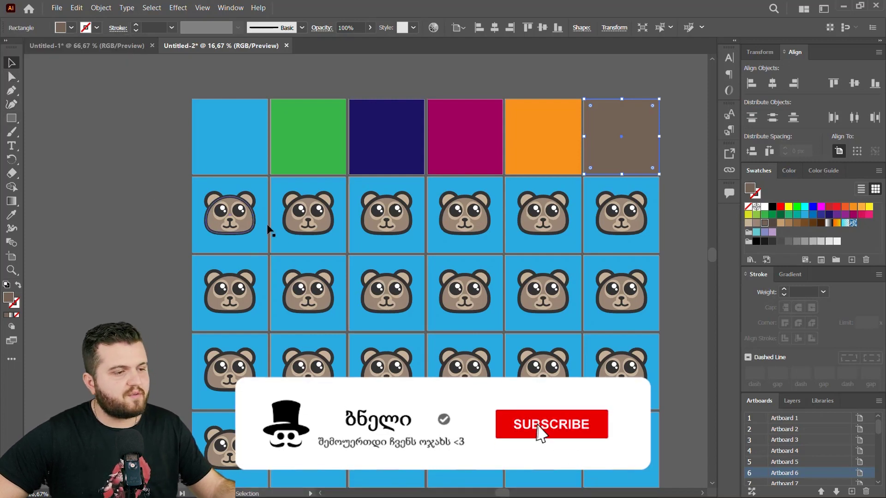
- Show the Layers list and select the first bear tile's background and face group
{"action": "left_click", "coordinate": [792, 400]}
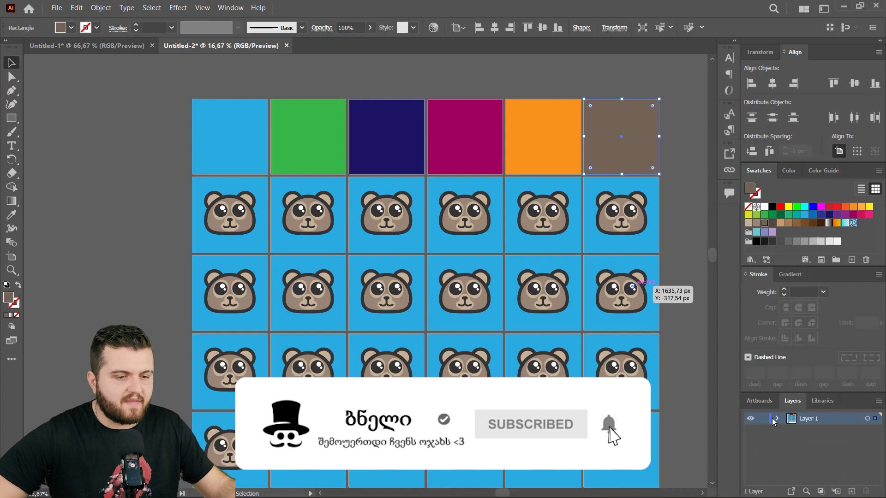
{"action": "left_click", "coordinate": [259, 185]}
{"action": "left_click", "coordinate": [248, 201]}
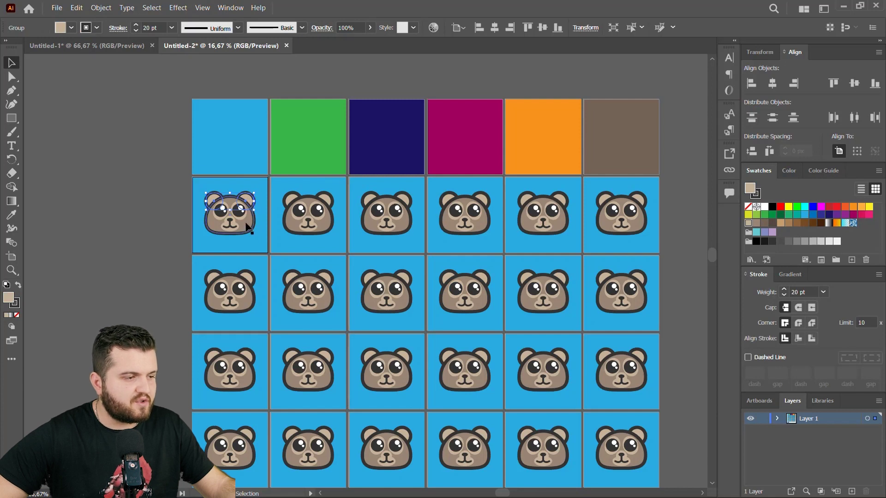
- Delete the blue background, head, eyes and face from the first two second-row tiles
{"action": "left_click", "coordinate": [259, 187]}
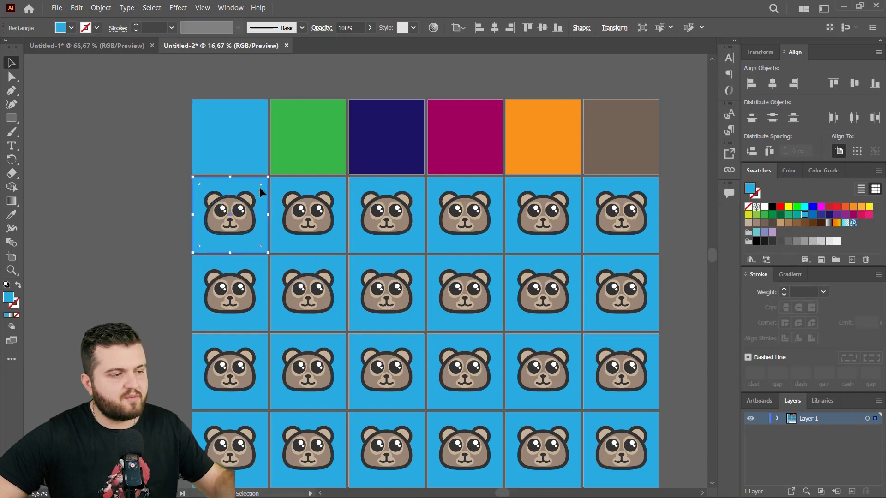
{"action": "key", "text": "Delete"}
{"action": "left_click", "coordinate": [246, 222]}
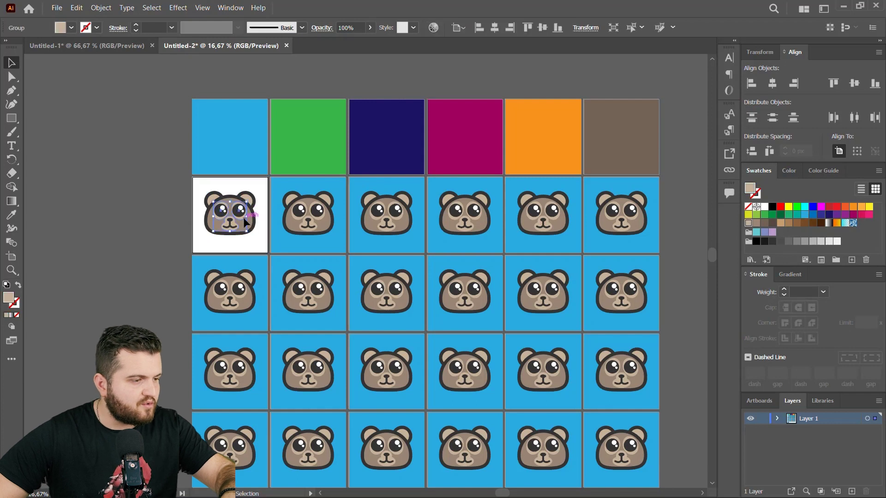
{"action": "key", "text": "ctrl+shift+a"}
{"action": "left_click", "coordinate": [236, 220]}
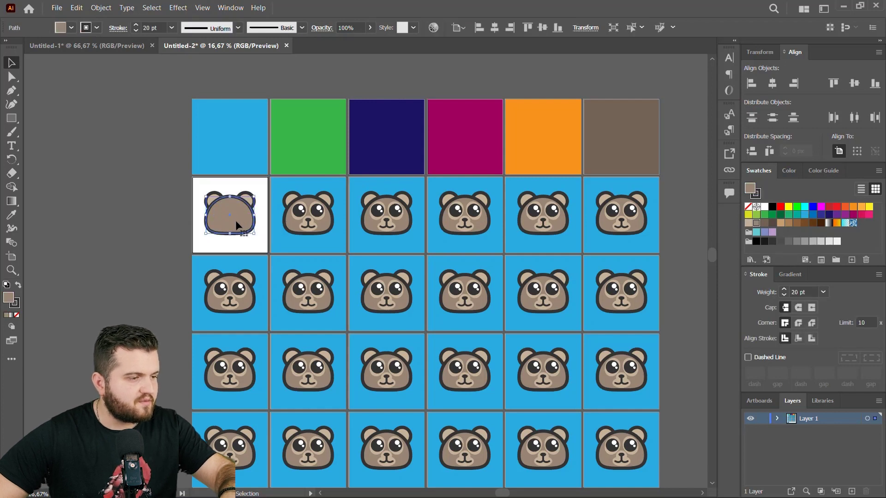
{"action": "key", "text": "Delete"}
{"action": "left_click", "coordinate": [321, 224]}
{"action": "key", "text": "Delete"}
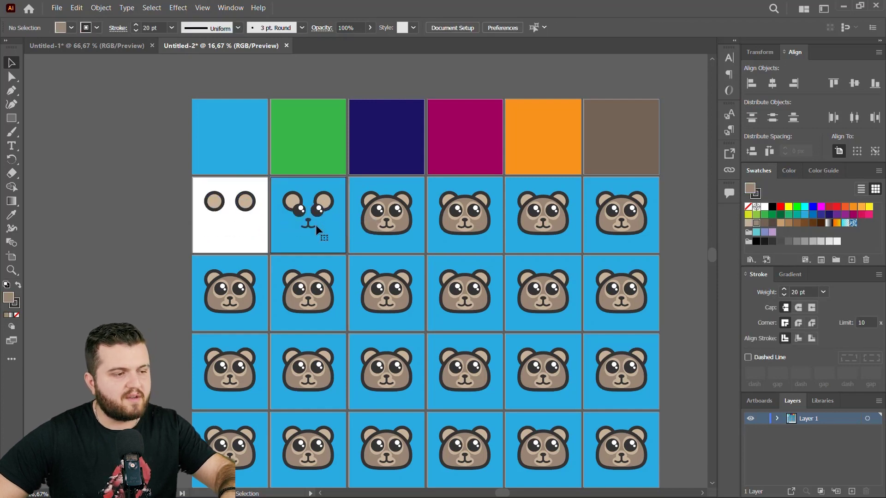
{"action": "left_click", "coordinate": [319, 212]}
{"action": "key", "text": "Delete"}
{"action": "left_click", "coordinate": [328, 230]}
{"action": "key", "text": "Delete"}
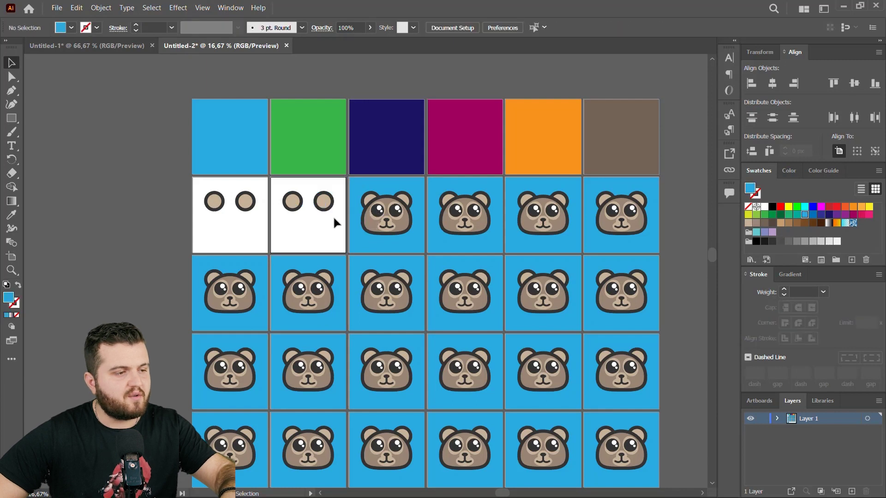
- Strip the third and fourth second-row tiles down to their ear circles
{"action": "left_click", "coordinate": [409, 245]}
{"action": "key", "text": "Delete"}
{"action": "left_click", "coordinate": [406, 229]}
{"action": "key", "text": "Delete"}
{"action": "key", "text": "Delete"}
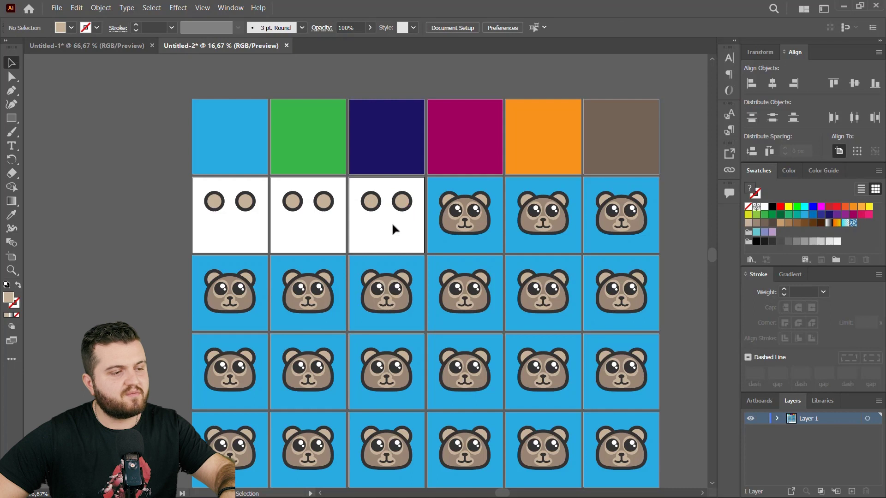
{"action": "left_click", "coordinate": [455, 223]}
{"action": "key", "text": "Delete"}
{"action": "left_click", "coordinate": [465, 218]}
{"action": "key", "text": "Delete"}
{"action": "left_click", "coordinate": [472, 230]}
{"action": "key", "text": "Delete"}
{"action": "left_click", "coordinate": [475, 211]}
{"action": "key", "text": "Delete"}
{"action": "left_click", "coordinate": [536, 231]}
- Delete the face, head and blue background from the fifth and sixth second-row tiles
{"action": "key", "text": "Delete"}
{"action": "left_click", "coordinate": [541, 228]}
{"action": "key", "text": "Delete"}
{"action": "left_click", "coordinate": [544, 225]}
{"action": "key", "text": "Delete"}
{"action": "left_click", "coordinate": [551, 231]}
{"action": "key", "text": "Delete"}
{"action": "left_click", "coordinate": [619, 240]}
{"action": "key", "text": "Delete"}
{"action": "key", "text": "Delete"}
{"action": "left_click", "coordinate": [626, 228]}
{"action": "key", "text": "Delete"}
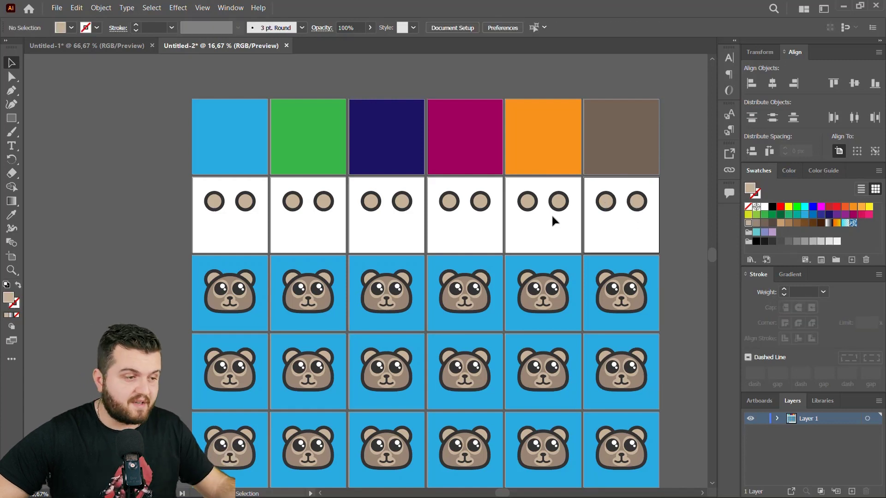
- Fill the first cell's eye circles light blue and the second cell's eye circles green
{"action": "left_click", "coordinate": [217, 203]}
{"action": "left_click", "coordinate": [72, 28]}
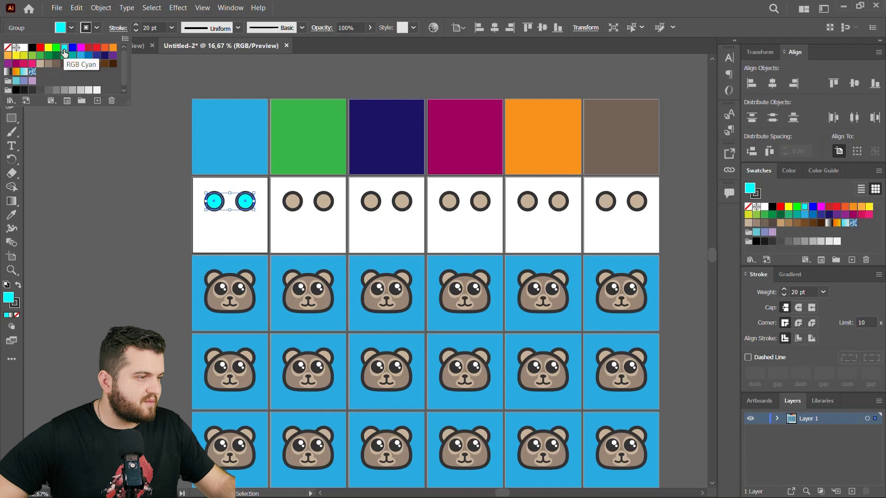
{"action": "left_click", "coordinate": [87, 56]}
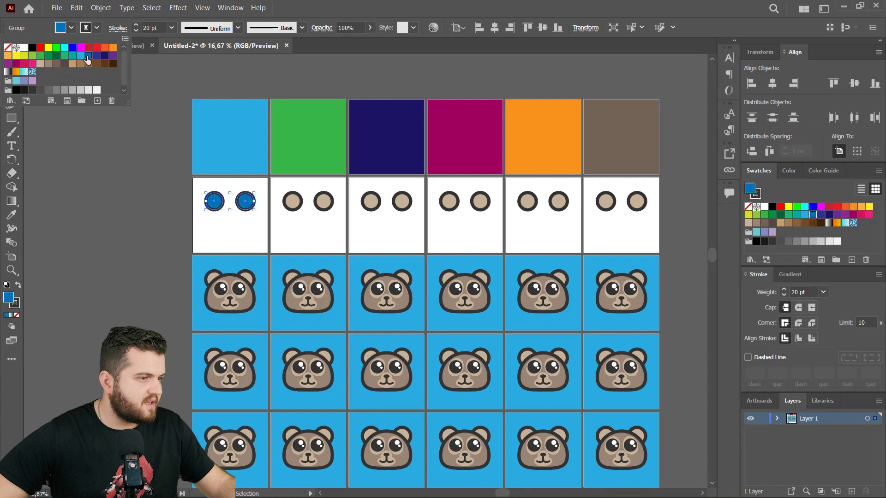
{"action": "left_click", "coordinate": [80, 56]}
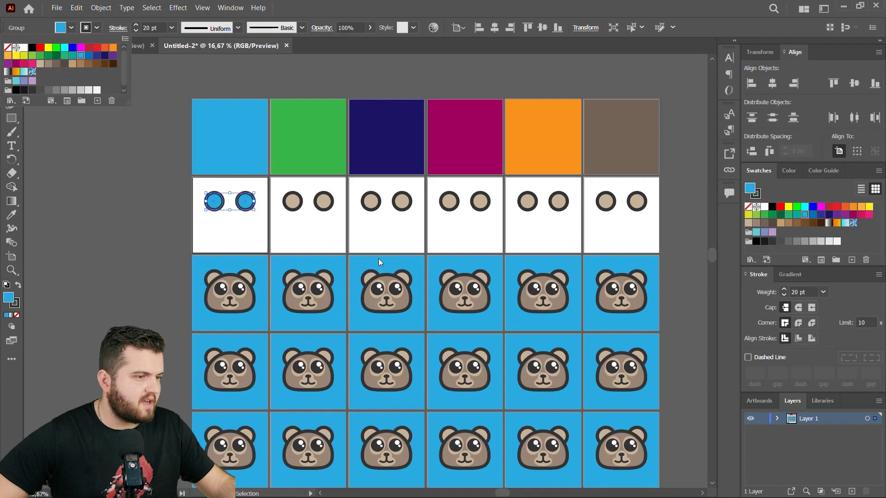
{"action": "left_click", "coordinate": [323, 203]}
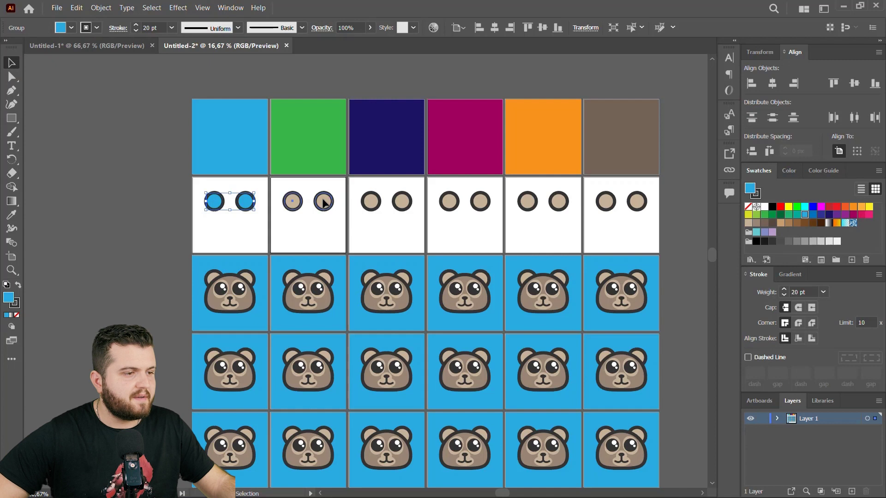
{"action": "left_click", "coordinate": [72, 28]}
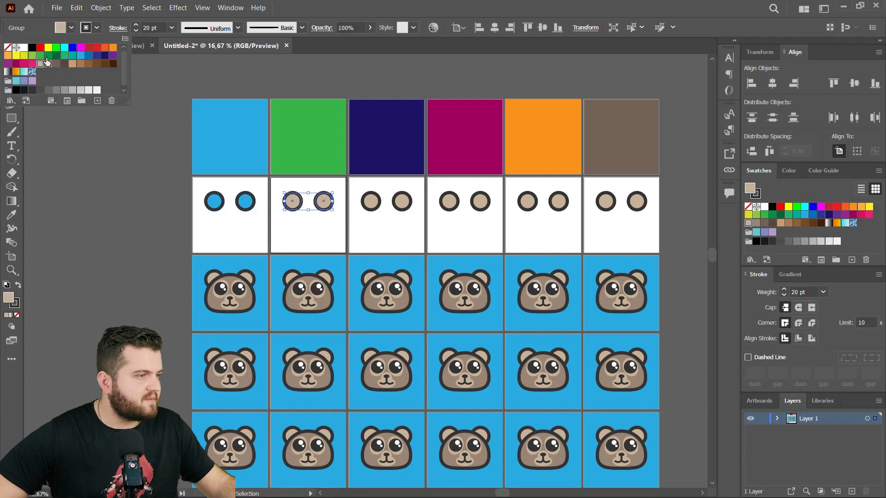
{"action": "left_click", "coordinate": [40, 56]}
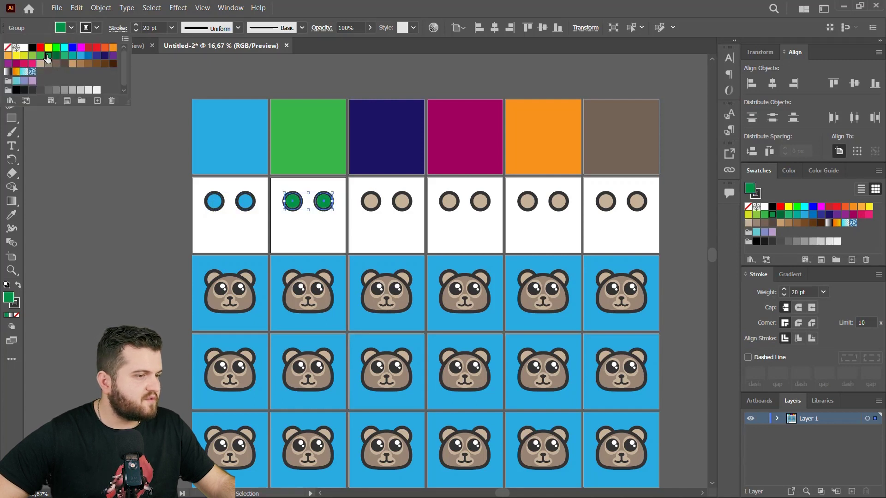
- Fill the third cell's eye circles navy
{"action": "left_click", "coordinate": [417, 213]}
{"action": "left_click", "coordinate": [72, 28]}
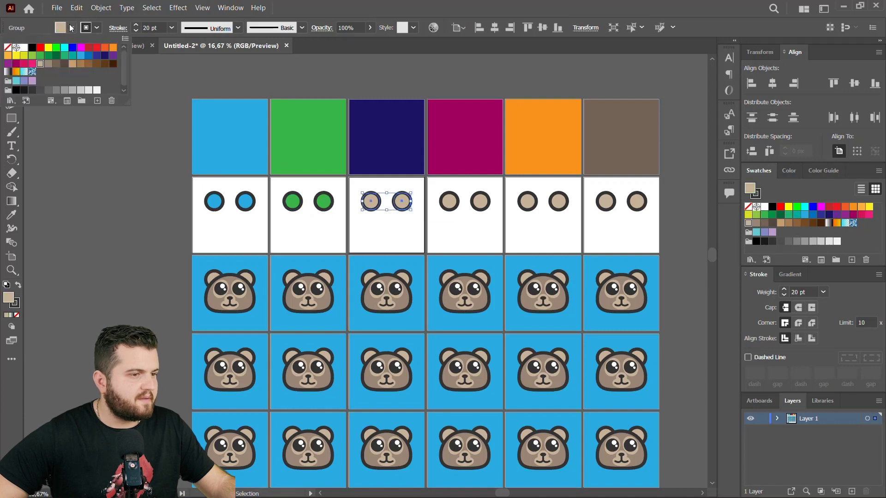
{"action": "left_click", "coordinate": [103, 58]}
{"action": "left_click", "coordinate": [468, 206]}
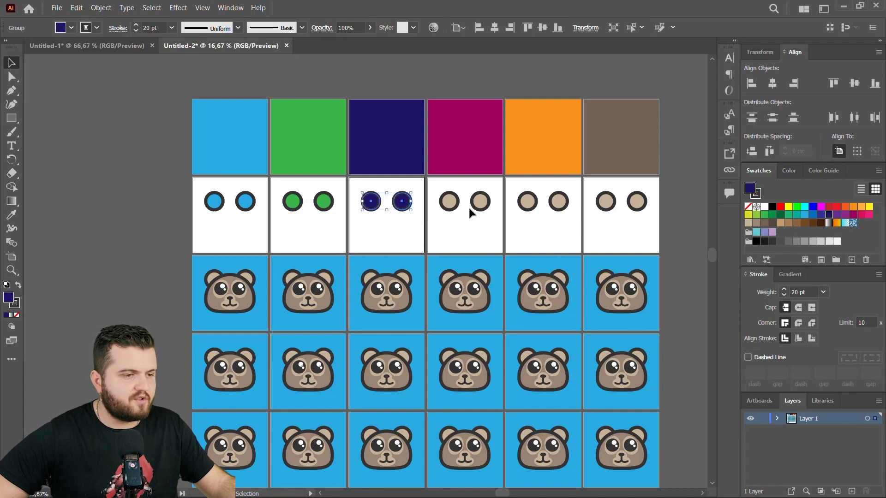
{"action": "scroll", "coordinate": [326, 234], "scroll_direction": "down", "scroll_amount": 1}
{"action": "left_click", "coordinate": [241, 278]}
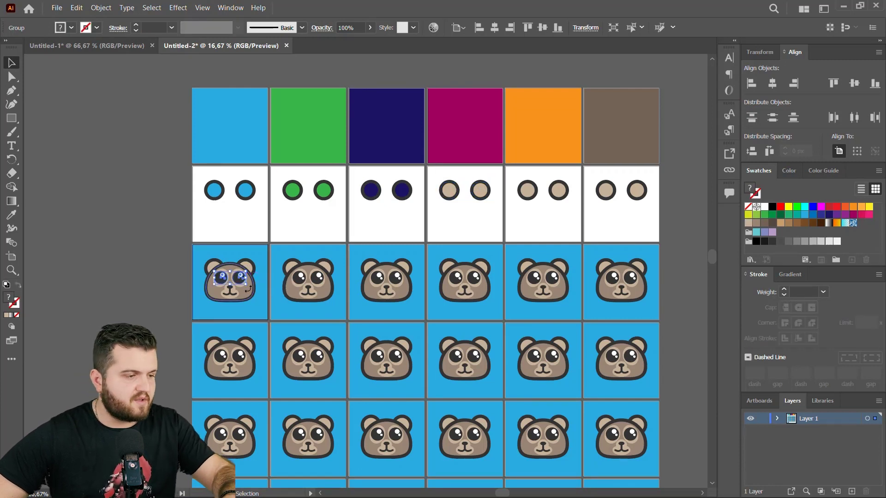
- Delete the first bear's blue background, ears and eyes
{"action": "left_click", "coordinate": [255, 270]}
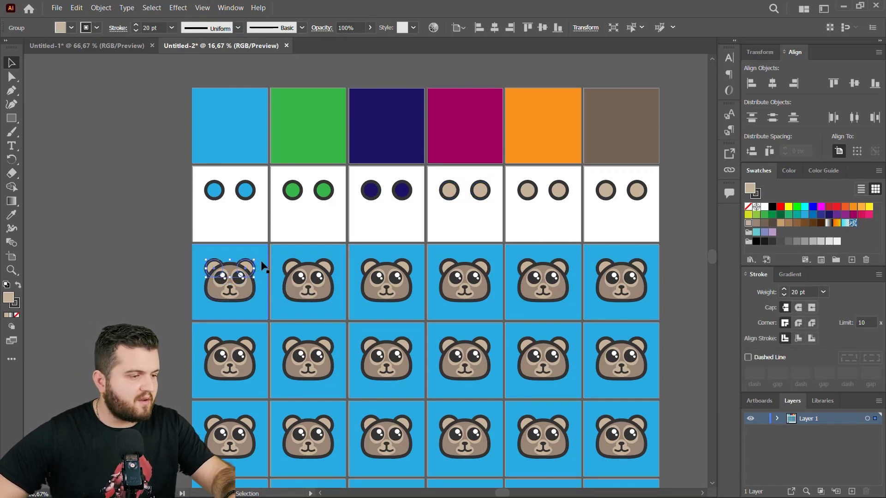
{"action": "left_click", "coordinate": [242, 283]}
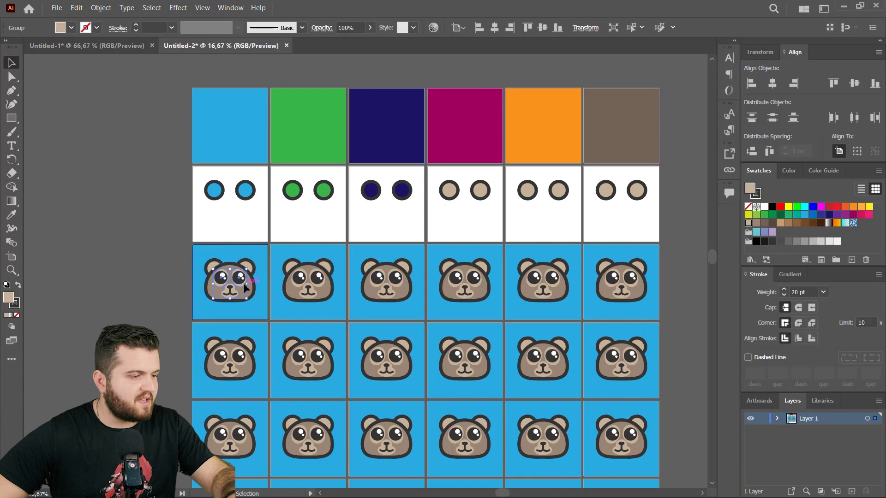
{"action": "left_click", "coordinate": [254, 256]}
{"action": "key", "text": "Delete"}
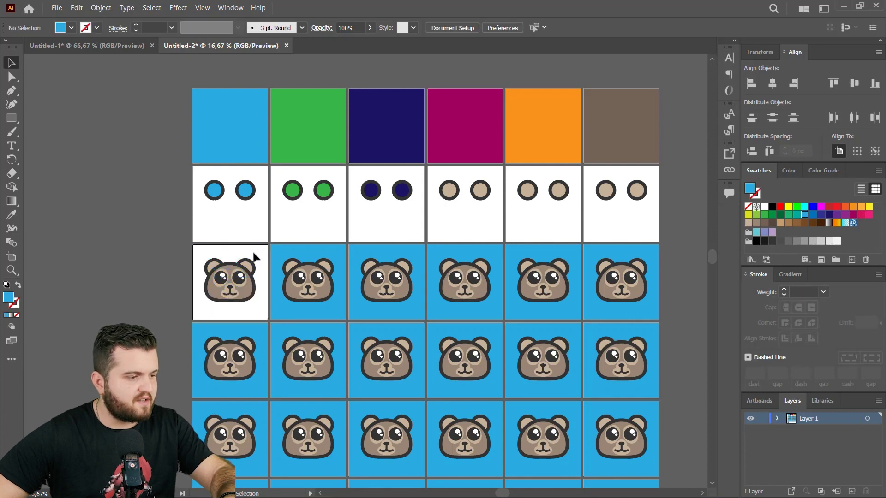
{"action": "left_click", "coordinate": [253, 267]}
{"action": "key", "text": "Delete"}
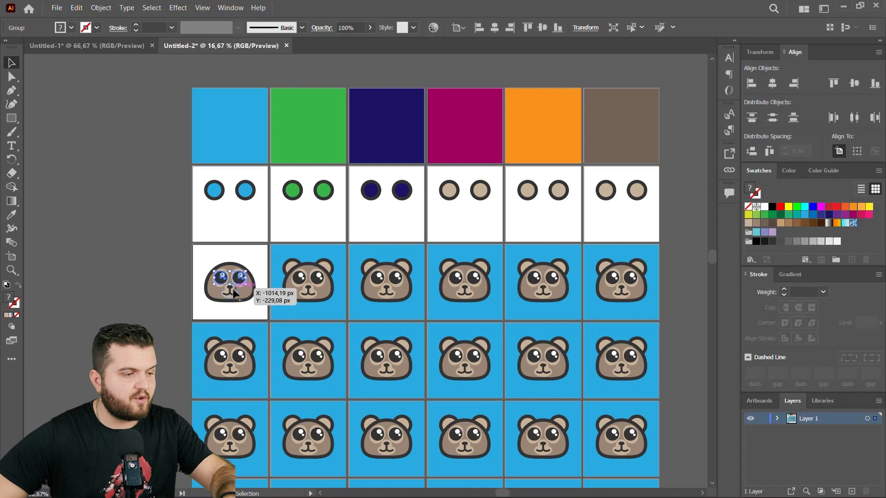
{"action": "left_click", "coordinate": [234, 281]}
{"action": "key", "text": "Delete"}
{"action": "key", "text": "Delete"}
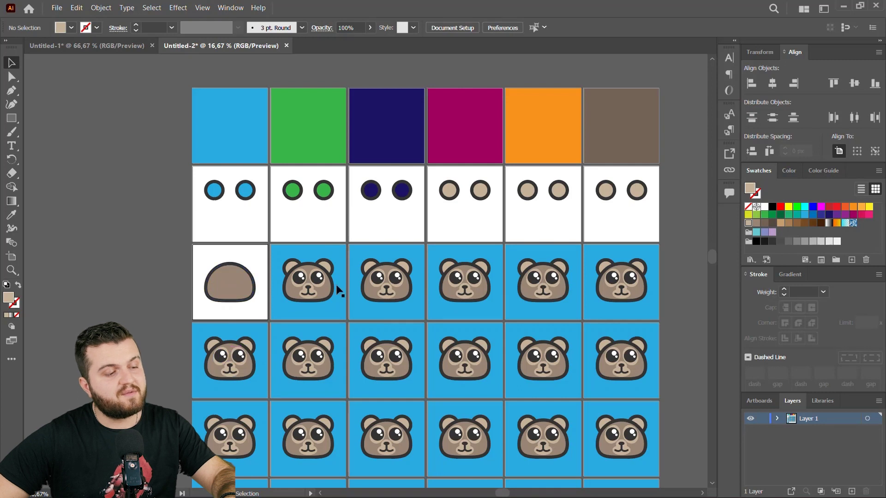
{"action": "scroll", "coordinate": [584, 295], "scroll_direction": "down", "scroll_amount": 1}
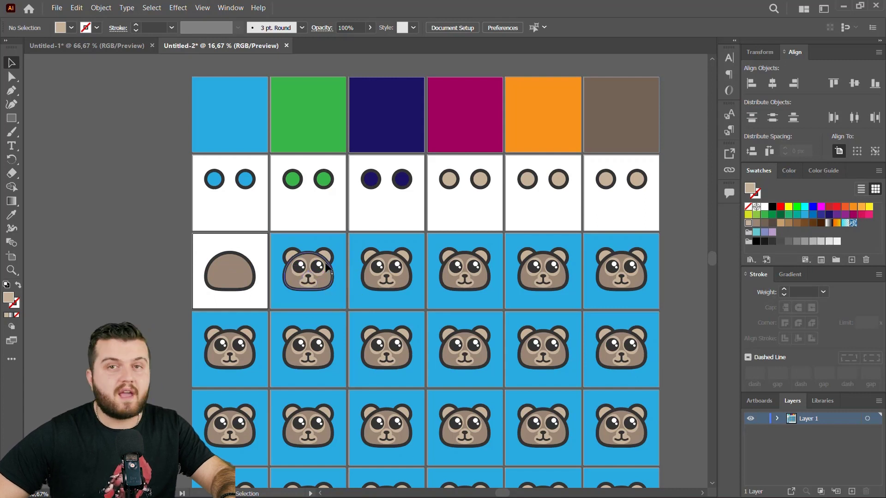
- Delete the second bear's blue background, eyes, nose and mouth
{"action": "left_click", "coordinate": [338, 254]}
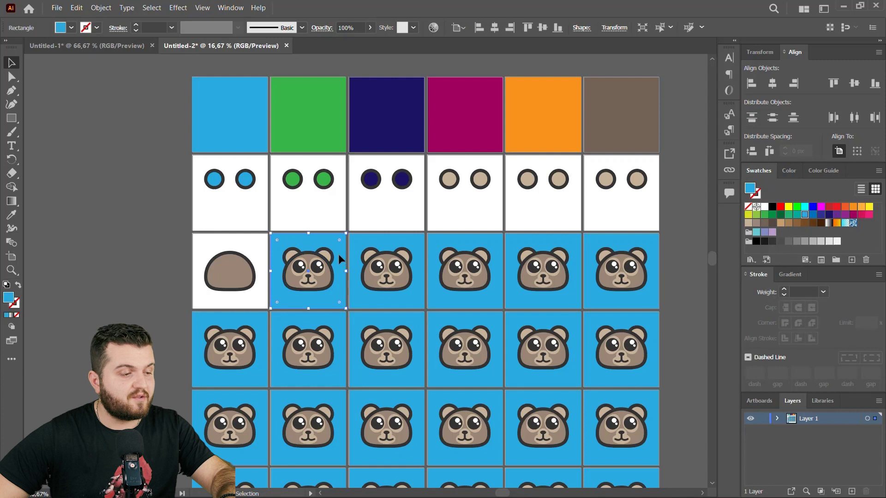
{"action": "key", "text": "Delete"}
{"action": "left_click", "coordinate": [320, 274]}
{"action": "key", "text": "Delete"}
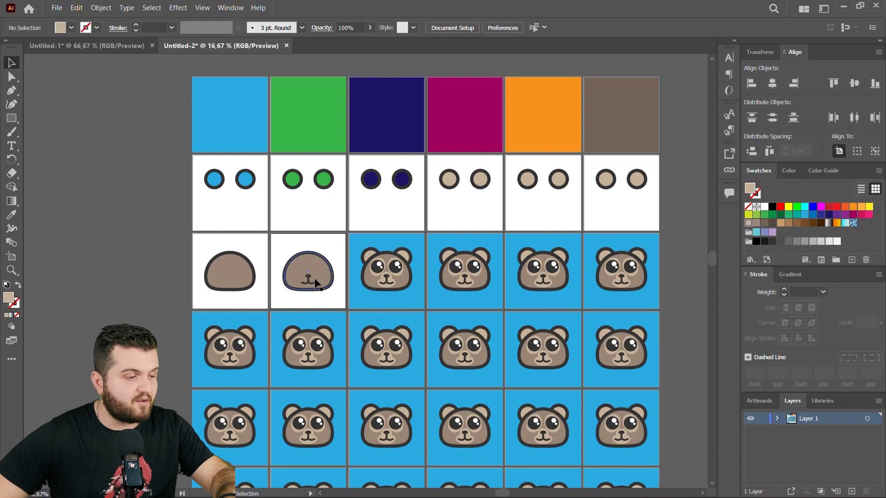
{"action": "left_click", "coordinate": [309, 280]}
{"action": "key", "text": "Delete"}
- Delete the third bear's blue background, ears, eyes, nose and mouth
{"action": "left_click", "coordinate": [417, 267]}
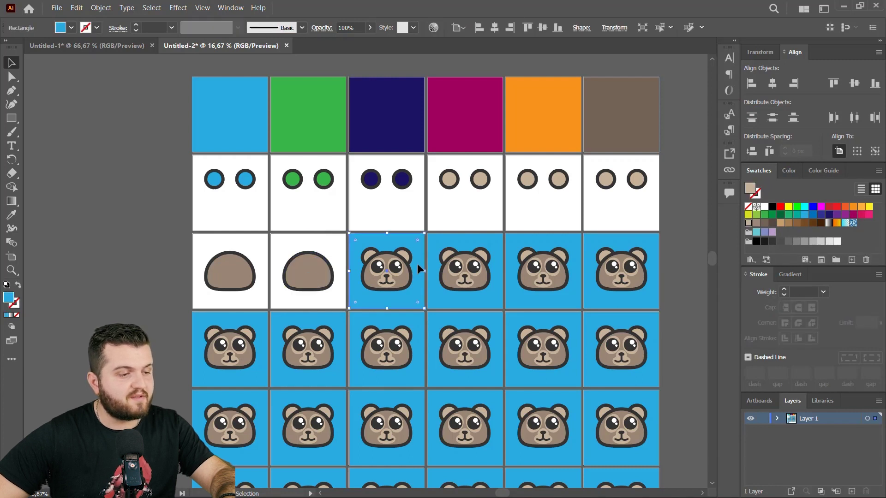
{"action": "key", "text": "Delete"}
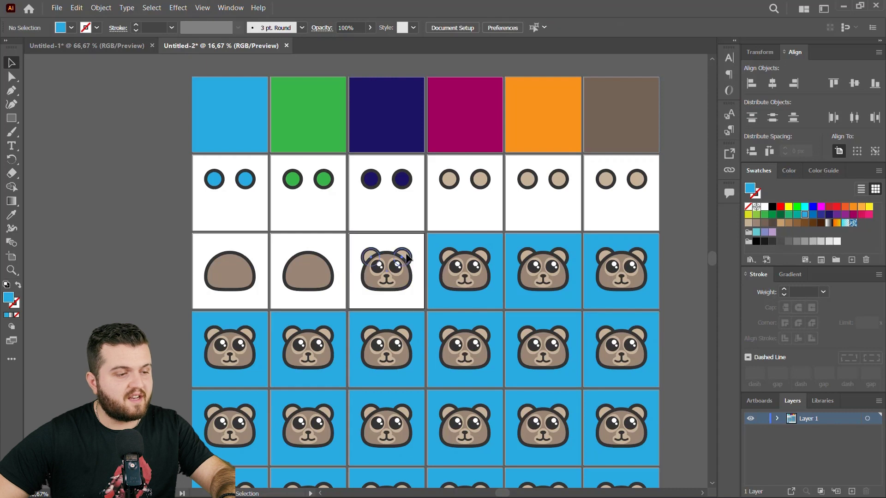
{"action": "left_click", "coordinate": [407, 259]}
{"action": "key", "text": "Delete"}
{"action": "left_click", "coordinate": [401, 271]}
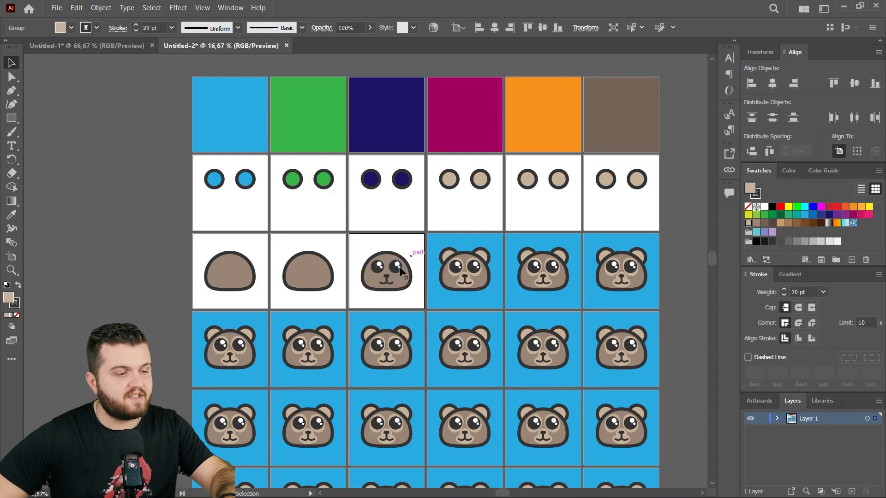
{"action": "key", "text": "Delete"}
{"action": "left_click", "coordinate": [386, 282]}
{"action": "key", "text": "Delete"}
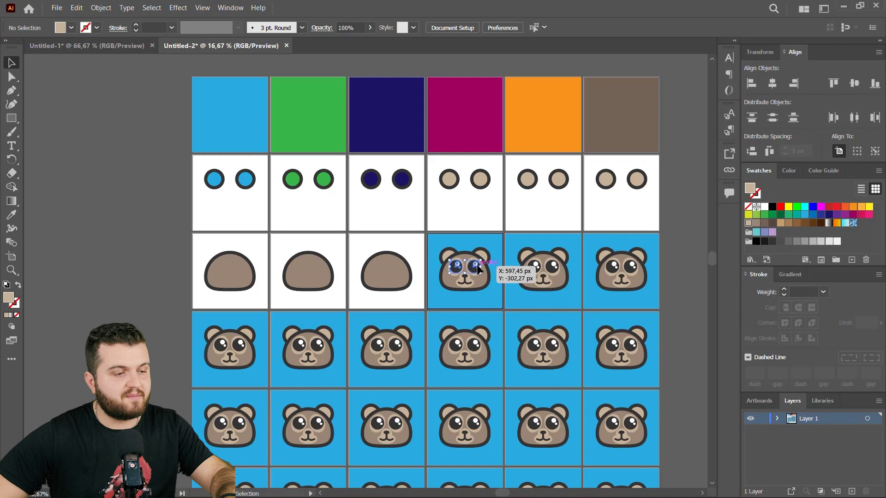
- Strip the fourth bear down to its head, undoing accidental deletions of the head
{"action": "key", "text": "Delete"}
{"action": "left_click", "coordinate": [485, 281]}
{"action": "key", "text": "Delete"}
{"action": "left_click", "coordinate": [498, 253]}
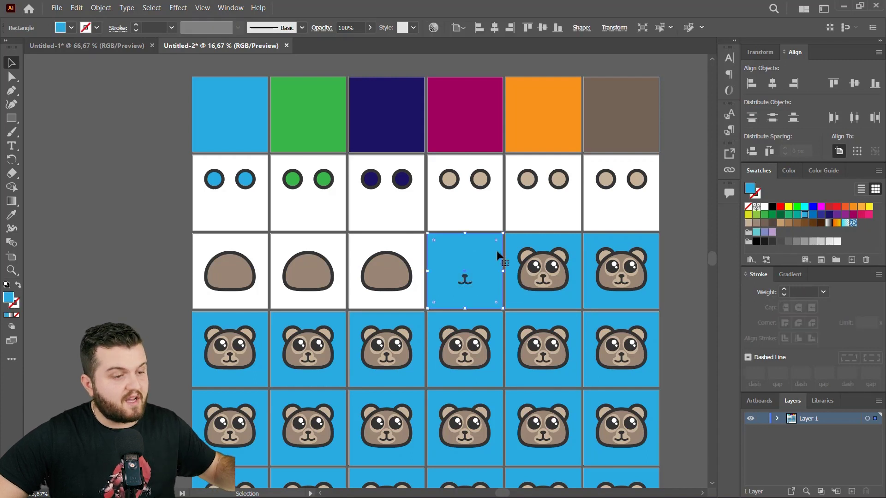
{"action": "key", "text": "ctrl+z"}
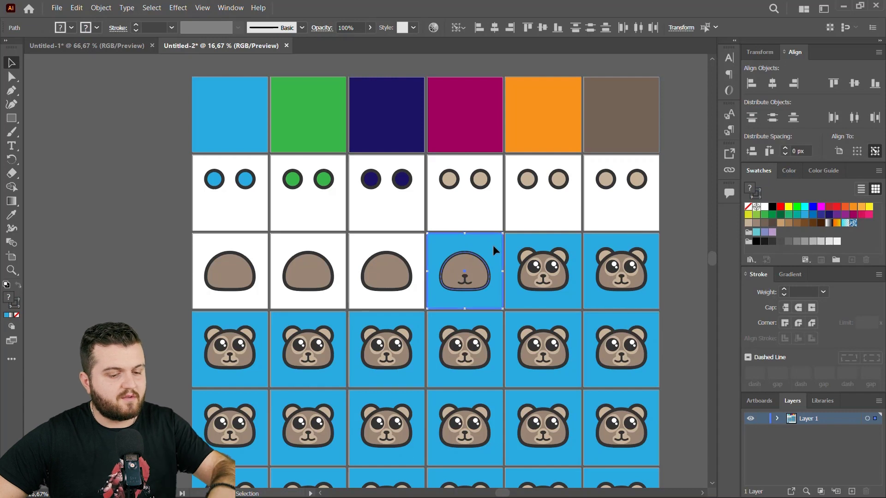
{"action": "key", "text": "Delete"}
{"action": "key", "text": "ctrl+z"}
{"action": "key", "text": "a"}
{"action": "key", "text": "v"}
{"action": "left_click", "coordinate": [464, 278]}
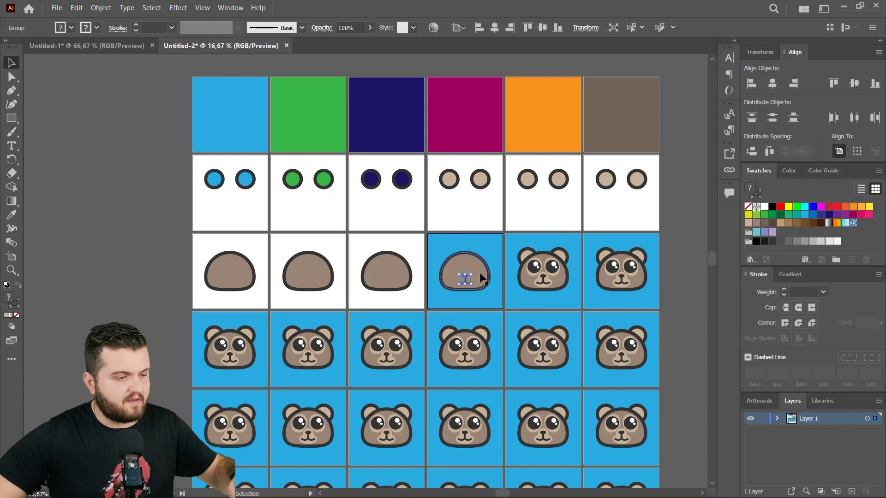
{"action": "key", "text": "Delete"}
{"action": "key", "text": "ctrl+z"}
{"action": "key", "text": "Delete"}
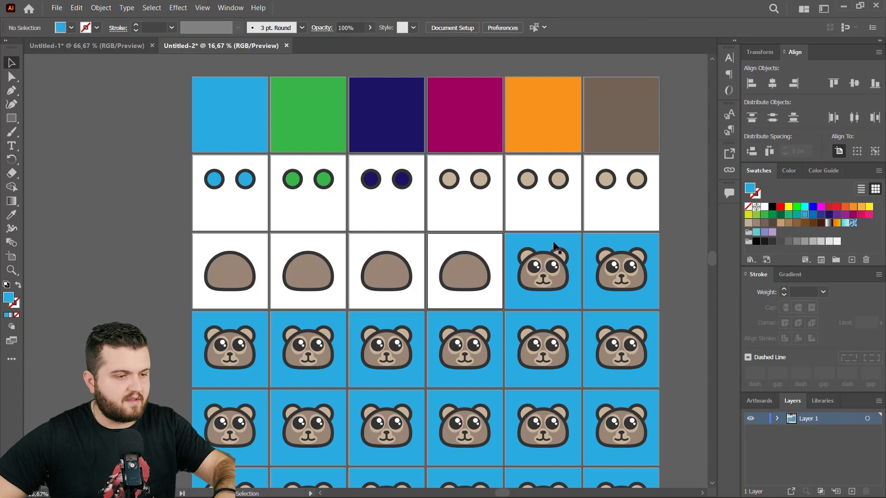
- Delete the fifth cell's blue background and the sixth bear's background, ears, eyes and nose
{"action": "left_click", "coordinate": [554, 246]}
{"action": "key", "text": "Delete"}
{"action": "left_click", "coordinate": [604, 249]}
{"action": "key", "text": "Delete"}
{"action": "left_click", "coordinate": [610, 257]}
{"action": "key", "text": "Delete"}
{"action": "left_click", "coordinate": [611, 265]}
{"action": "key", "text": "Delete"}
{"action": "left_click", "coordinate": [622, 272]}
{"action": "key", "text": "Delete"}
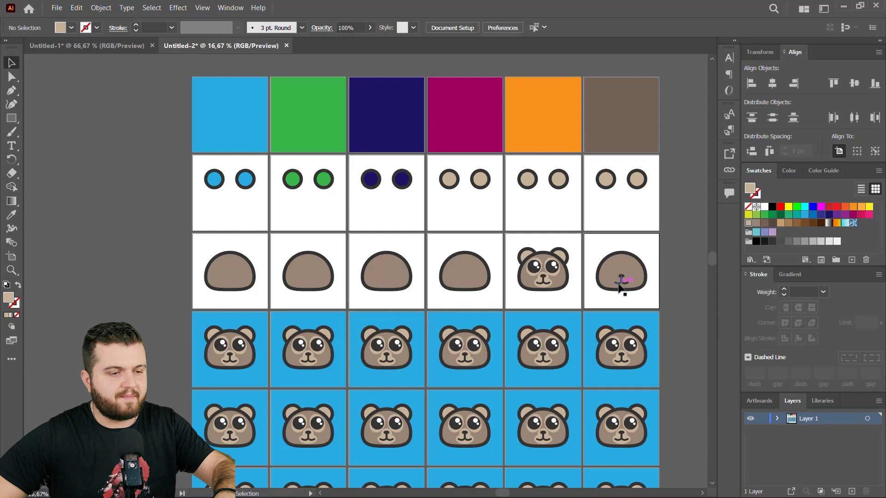
- Delete the fifth bear's eyes, ears, nose and remaining features
{"action": "left_click", "coordinate": [534, 266]}
{"action": "key", "text": "Delete"}
{"action": "left_click", "coordinate": [524, 253]}
{"action": "key", "text": "Delete"}
{"action": "left_click", "coordinate": [545, 280]}
{"action": "key", "text": "Delete"}
{"action": "left_click", "coordinate": [531, 256]}
{"action": "key", "text": "Delete"}
{"action": "left_click", "coordinate": [238, 273]}
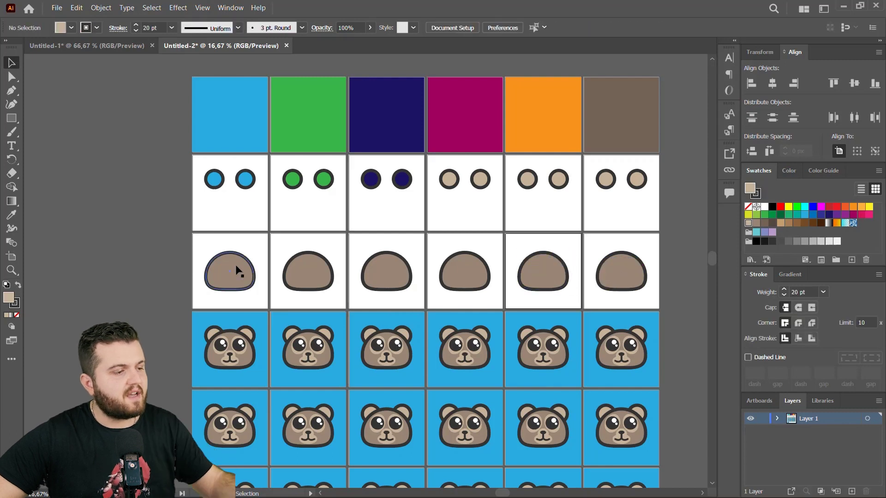
- Fill the first bare head shape light blue
{"action": "left_click", "coordinate": [72, 28]}
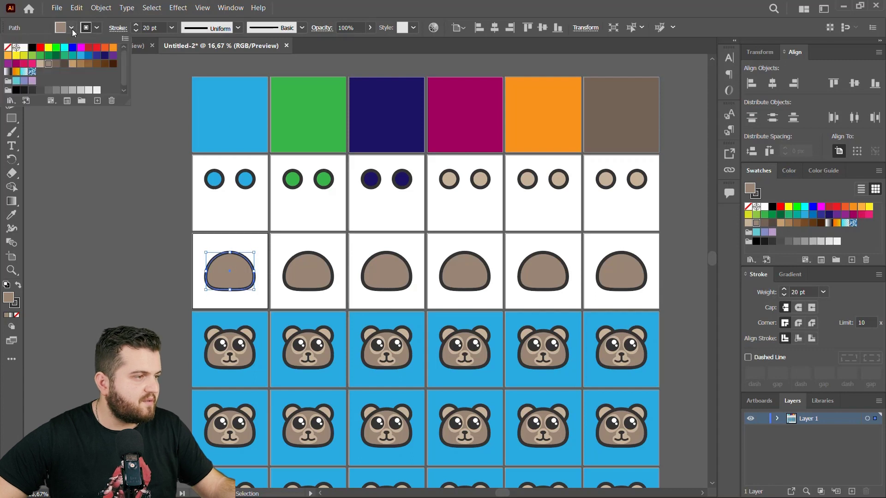
{"action": "left_click", "coordinate": [88, 56]}
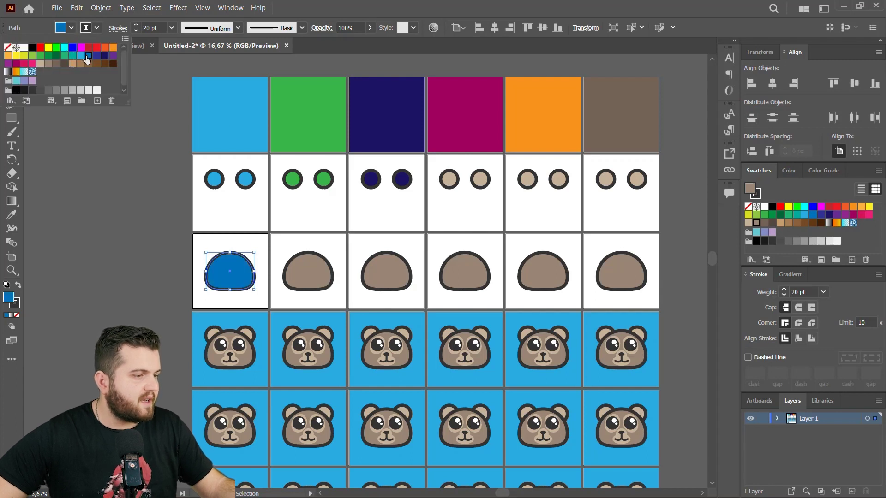
{"action": "left_click", "coordinate": [81, 57]}
- Fill the second head shape a lighter green, after trying a darker green
{"action": "left_click", "coordinate": [312, 274]}
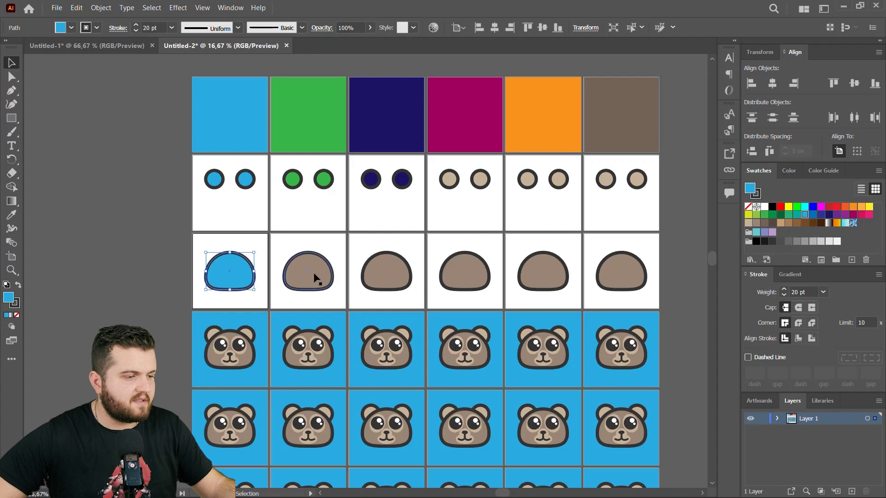
{"action": "left_click", "coordinate": [71, 28]}
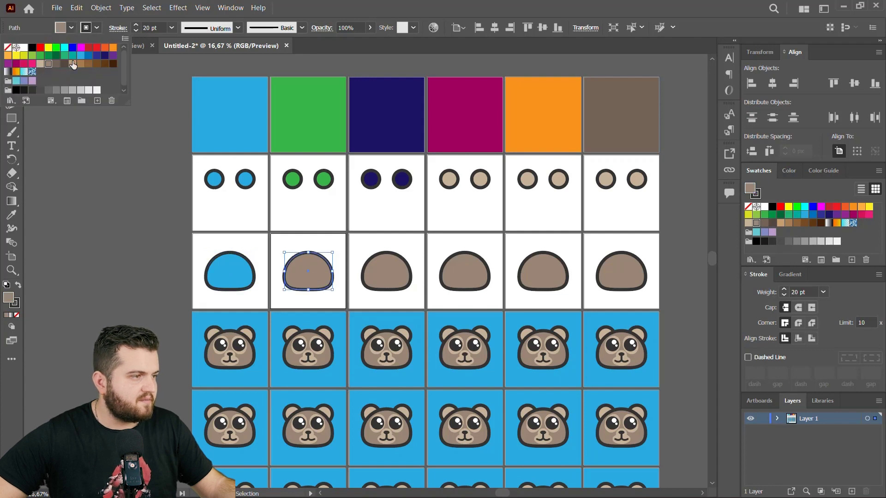
{"action": "left_click", "coordinate": [64, 56]}
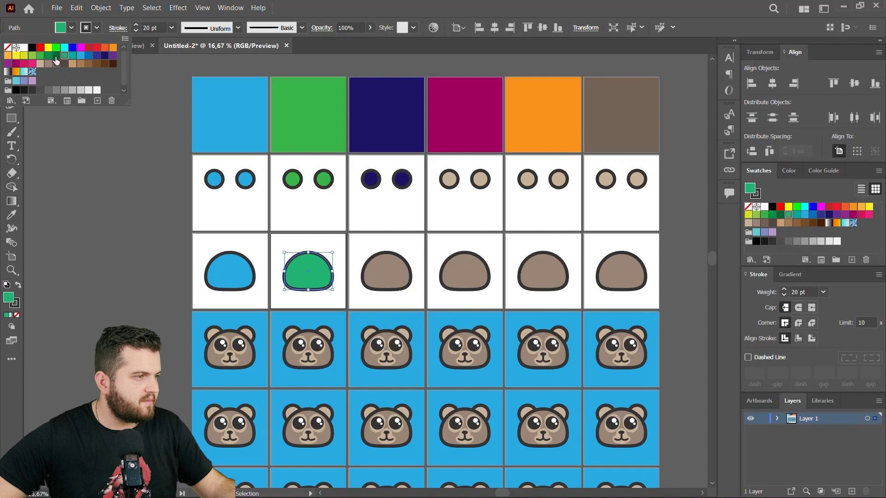
{"action": "left_click", "coordinate": [49, 56]}
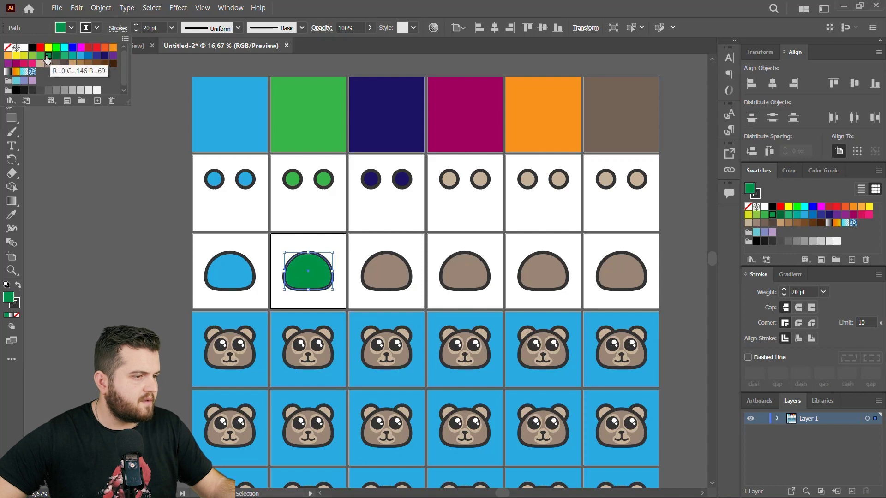
{"action": "left_click", "coordinate": [41, 56]}
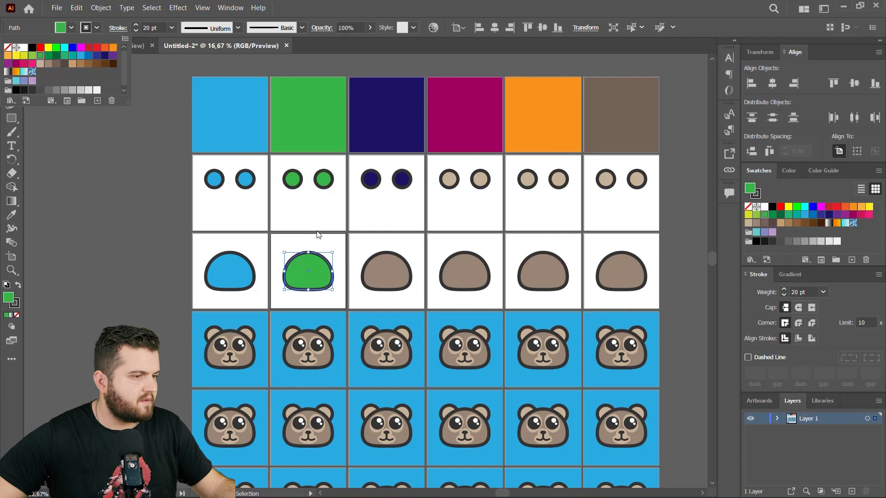
{"action": "left_click", "coordinate": [407, 254]}
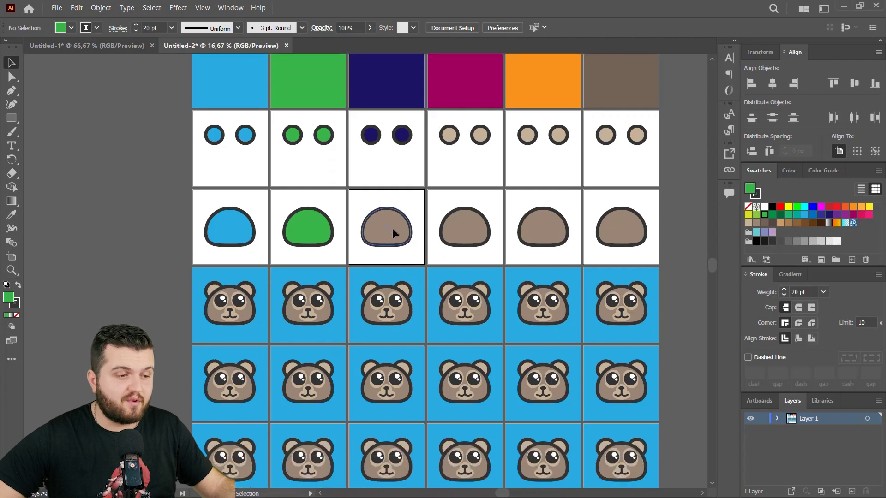
{"action": "scroll", "coordinate": [392, 230], "scroll_direction": "down", "scroll_amount": 1}
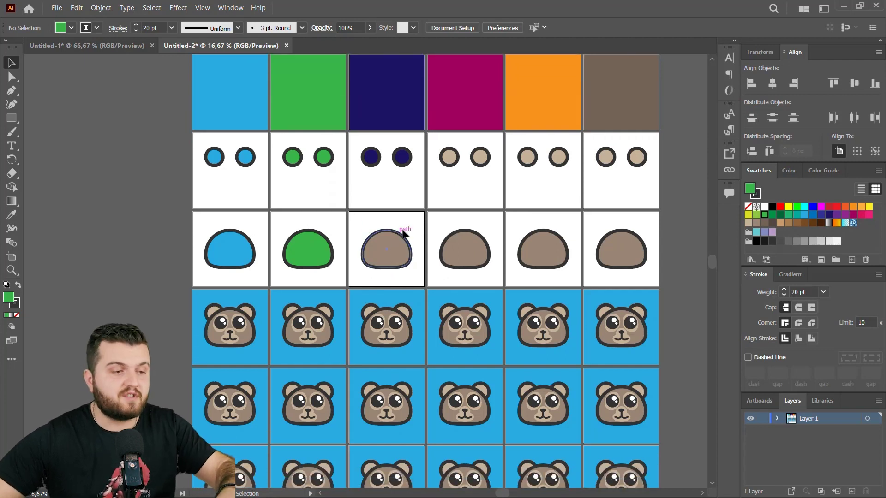
{"action": "left_click", "coordinate": [387, 249]}
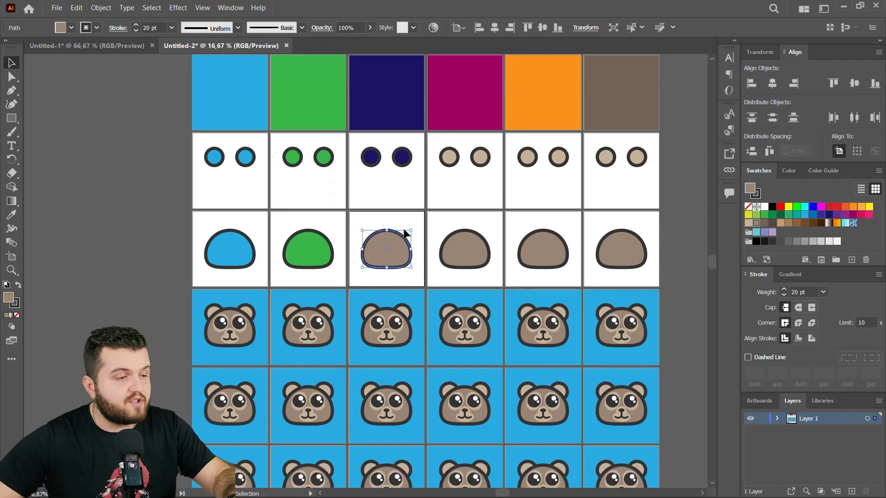
- Delete the bear backgrounds and face parts to leave a row of muzzles only
{"action": "scroll", "coordinate": [393, 240], "scroll_direction": "up", "scroll_amount": 1}
{"action": "scroll", "coordinate": [399, 243], "scroll_direction": "down", "scroll_amount": 1}
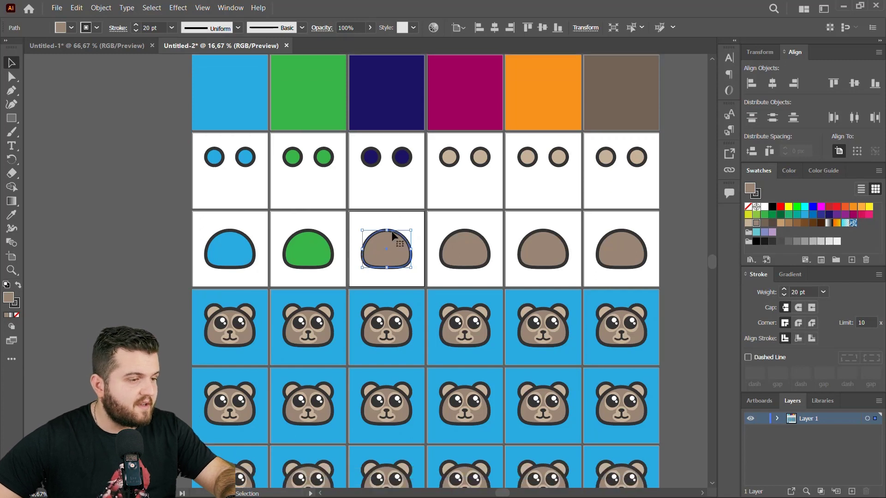
{"action": "left_click", "coordinate": [260, 290]}
{"action": "key", "text": "Delete"}
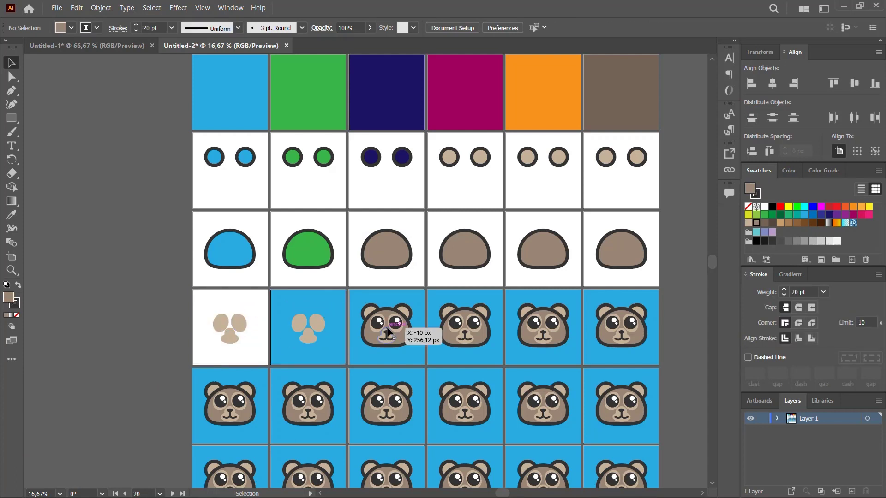
{"action": "left_click", "coordinate": [476, 322]}
{"action": "key", "text": "Delete"}
{"action": "scroll", "coordinate": [477, 321], "scroll_direction": "down", "scroll_amount": 5}
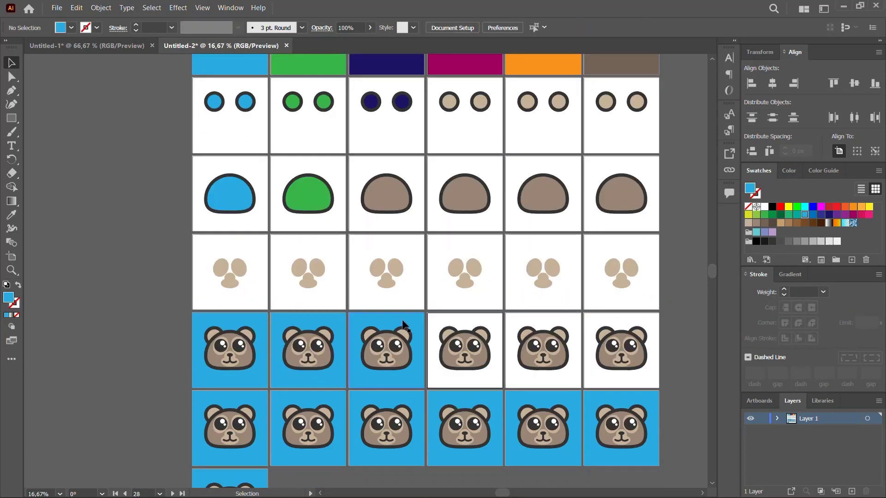
{"action": "key", "text": "Delete"}
- Delete leftover bear heads and pieces to form eye-only and mouth-only rows
{"action": "left_click", "coordinate": [372, 358]}
{"action": "key", "text": "Delete"}
{"action": "left_click", "coordinate": [464, 346]}
{"action": "key", "text": "Delete"}
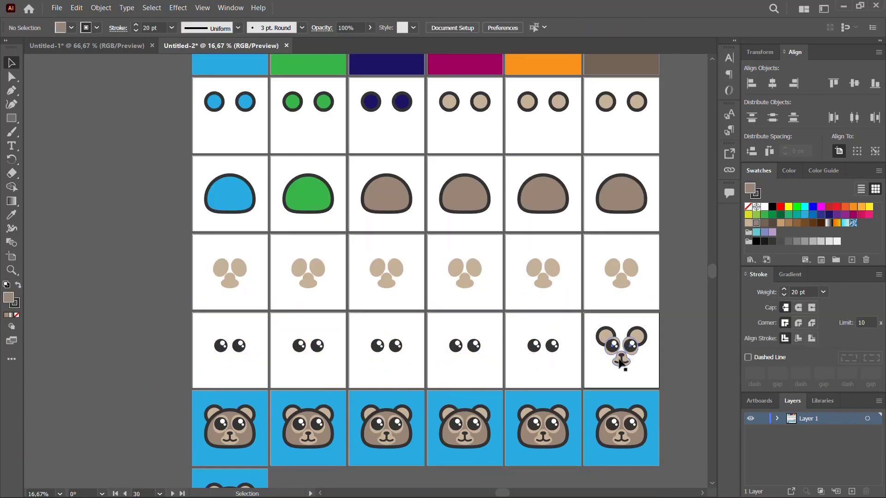
{"action": "scroll", "coordinate": [619, 352], "scroll_direction": "down", "scroll_amount": 5}
{"action": "key", "text": "Delete"}
{"action": "left_click", "coordinate": [479, 353]}
{"action": "key", "text": "Delete"}
{"action": "left_click", "coordinate": [387, 365]}
{"action": "key", "text": "Delete"}
{"action": "left_click", "coordinate": [308, 365]}
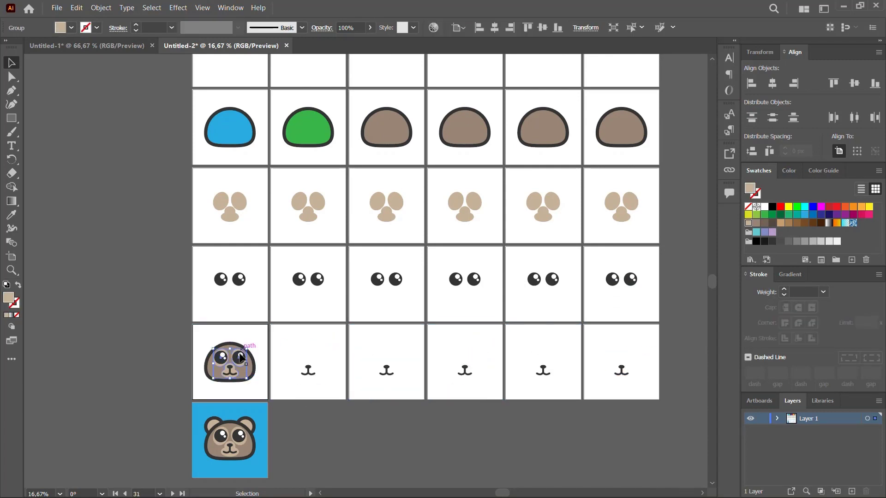
{"action": "scroll", "coordinate": [424, 276], "scroll_direction": "up", "scroll_amount": 10}
- Fill the fourth column's head and ears with magenta
{"action": "left_click", "coordinate": [91, 49]}
{"action": "left_click", "coordinate": [32, 63]}
{"action": "left_click", "coordinate": [464, 212]}
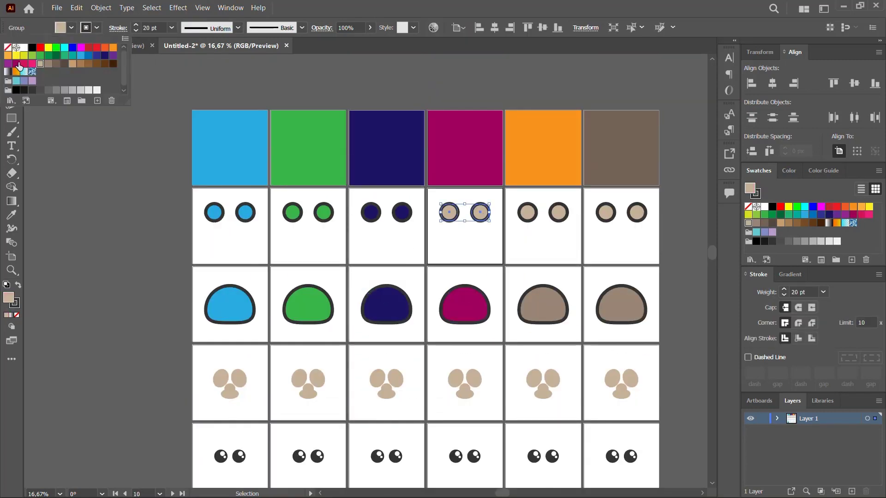
{"action": "left_click", "coordinate": [33, 64]}
{"action": "scroll", "coordinate": [585, 313], "scroll_direction": "down", "scroll_amount": 3}
{"action": "left_click", "coordinate": [621, 113]}
{"action": "left_click", "coordinate": [72, 28]}
- Fill the sixth column's ears and nose with brown
{"action": "left_click", "coordinate": [606, 179]}
{"action": "left_click", "coordinate": [72, 28]}
{"action": "left_click", "coordinate": [57, 64]}
{"action": "left_click", "coordinate": [621, 348]}
{"action": "left_click", "coordinate": [56, 64]}
{"action": "scroll", "coordinate": [653, 410], "scroll_direction": "down", "scroll_amount": 2}
{"action": "scroll", "coordinate": [654, 410], "scroll_direction": "up", "scroll_amount": 2}
- Give the sixth column's eyes a light brown fill inside their isolated group
{"action": "double_click", "coordinate": [380, 262]}
{"action": "left_click", "coordinate": [72, 28]}
{"action": "left_click", "coordinate": [56, 63]}
{"action": "double_click", "coordinate": [372, 411]}
- Fill the fifth column's ears with orange
{"action": "scroll", "coordinate": [131, 215], "scroll_direction": "up", "scroll_amount": 3}
{"action": "scroll", "coordinate": [131, 216], "scroll_direction": "up", "scroll_amount": 3}
{"action": "left_click", "coordinate": [250, 271]}
{"action": "left_click", "coordinate": [72, 27]}
{"action": "left_click", "coordinate": [79, 55]}
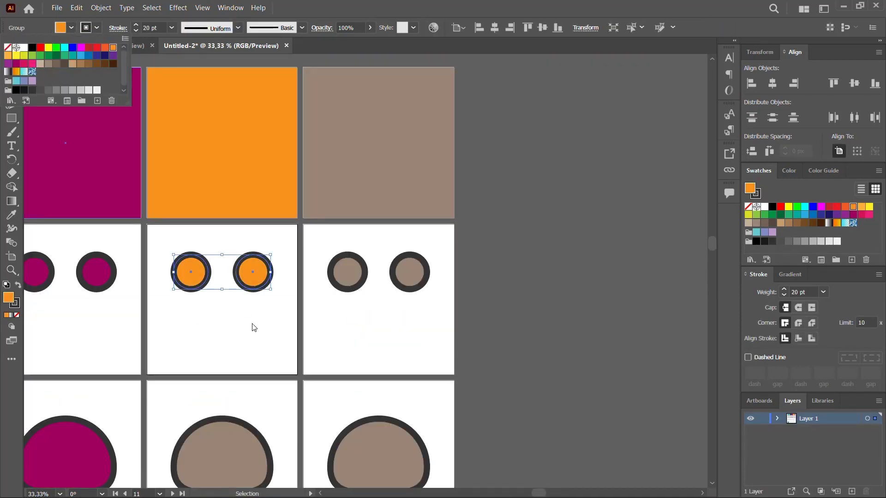
- Isolate the nose group and colour the first column's nose top blue
{"action": "scroll", "coordinate": [245, 365], "scroll_direction": "down", "scroll_amount": 3}
{"action": "scroll", "coordinate": [245, 364], "scroll_direction": "down", "scroll_amount": 2}
{"action": "scroll", "coordinate": [210, 364], "scroll_direction": "down", "scroll_amount": 3}
{"action": "left_click", "coordinate": [223, 409]}
{"action": "double_click", "coordinate": [223, 409]}
{"action": "key", "text": "Return"}
{"action": "key", "text": "Escape"}
{"action": "scroll", "coordinate": [249, 356], "scroll_direction": "down", "scroll_amount": 1}
{"action": "left_click", "coordinate": [205, 351]}
{"action": "left_click", "coordinate": [72, 27]}
{"action": "left_click", "coordinate": [47, 60]}
- Fill the first column's eyes light blue and its nose top blue
{"action": "scroll", "coordinate": [323, 277], "scroll_direction": "down", "scroll_amount": 3}
{"action": "left_click", "coordinate": [185, 361]}
{"action": "left_click", "coordinate": [143, 374], "text": "shift"}
{"action": "left_click", "coordinate": [72, 28]}
{"action": "left_click", "coordinate": [81, 55]}
{"action": "scroll", "coordinate": [244, 323], "scroll_direction": "down", "scroll_amount": 3}
{"action": "left_click", "coordinate": [167, 371]}
{"action": "left_click", "coordinate": [71, 28]}
- Fill the second column's muzzle, eyes and nose top with green
{"action": "left_click", "coordinate": [324, 277]}
{"action": "left_click", "coordinate": [72, 28]}
{"action": "left_click", "coordinate": [40, 55]}
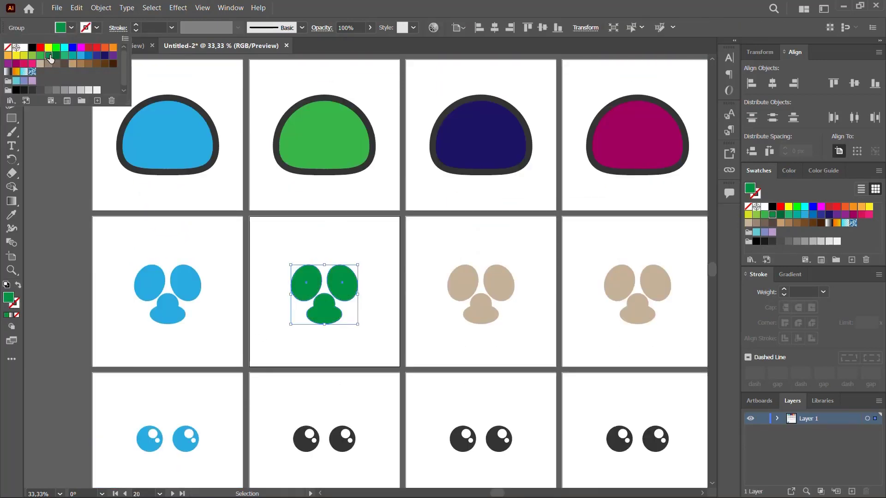
{"action": "scroll", "coordinate": [402, 241], "scroll_direction": "down", "scroll_amount": 3}
{"action": "left_click", "coordinate": [324, 306]}
{"action": "left_click", "coordinate": [72, 27]}
{"action": "left_click", "coordinate": [41, 55]}
{"action": "scroll", "coordinate": [323, 277], "scroll_direction": "down", "scroll_amount": 3}
{"action": "left_click", "coordinate": [324, 260]}
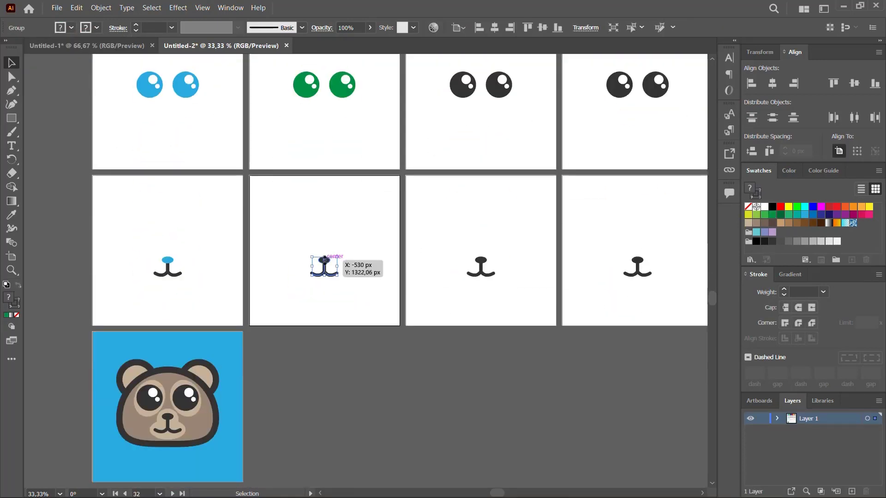
{"action": "left_click", "coordinate": [71, 27]}
{"action": "left_click", "coordinate": [40, 55]}
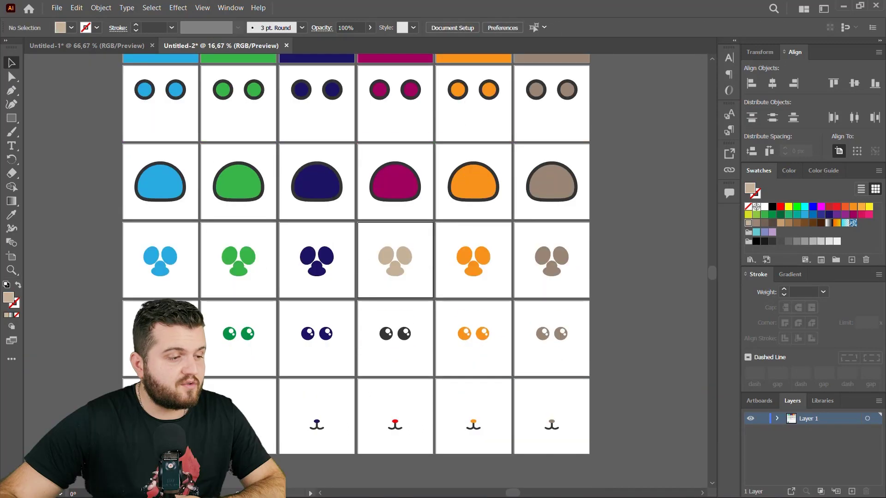
- Select both eyes in the sixth column's eyes group and fill them red
{"action": "scroll", "coordinate": [372, 313], "scroll_direction": "up", "scroll_amount": 2}
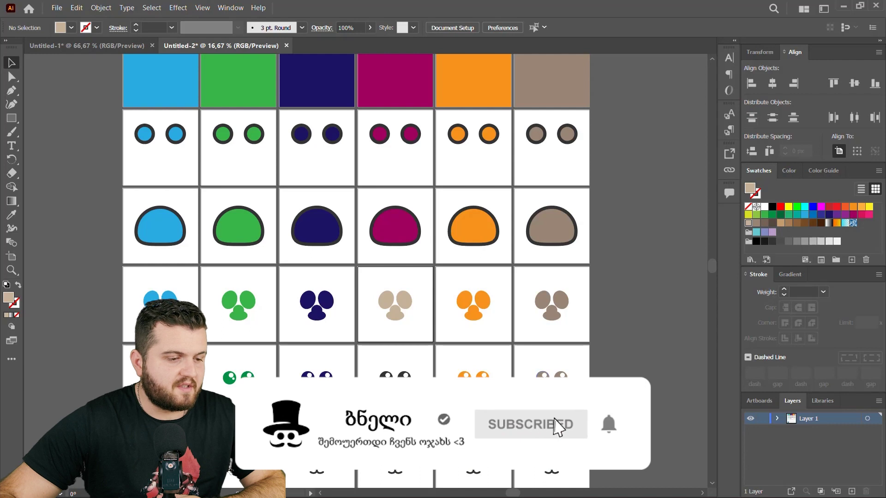
{"action": "double_click", "coordinate": [542, 378]}
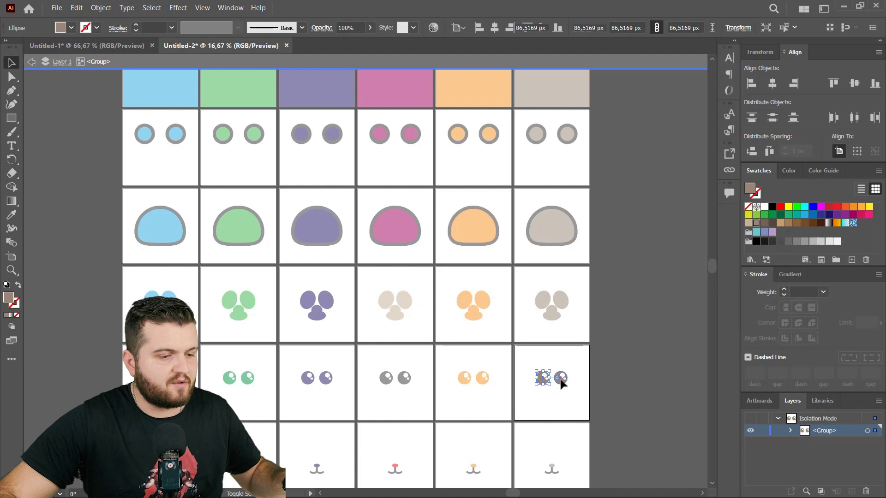
{"action": "left_click", "coordinate": [561, 381], "text": "shift"}
{"action": "left_click", "coordinate": [70, 28]}
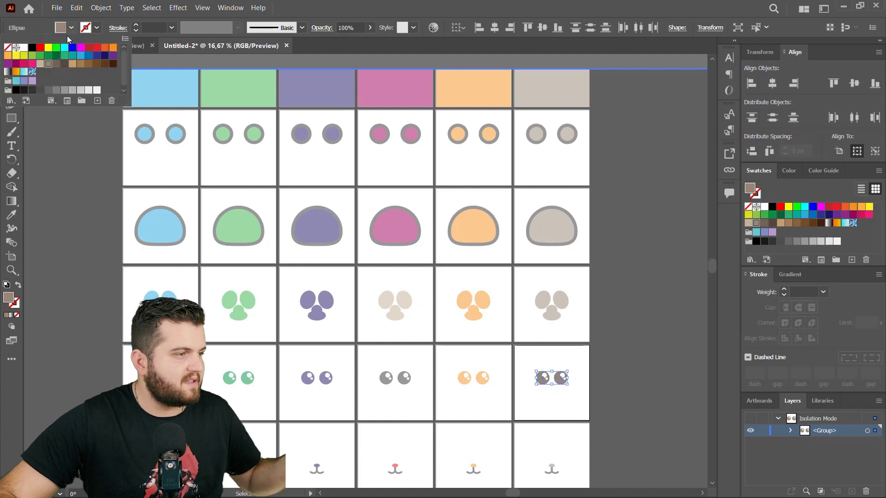
{"action": "left_click", "coordinate": [43, 48]}
{"action": "key", "text": "Escape"}
{"action": "double_click", "coordinate": [624, 379]}
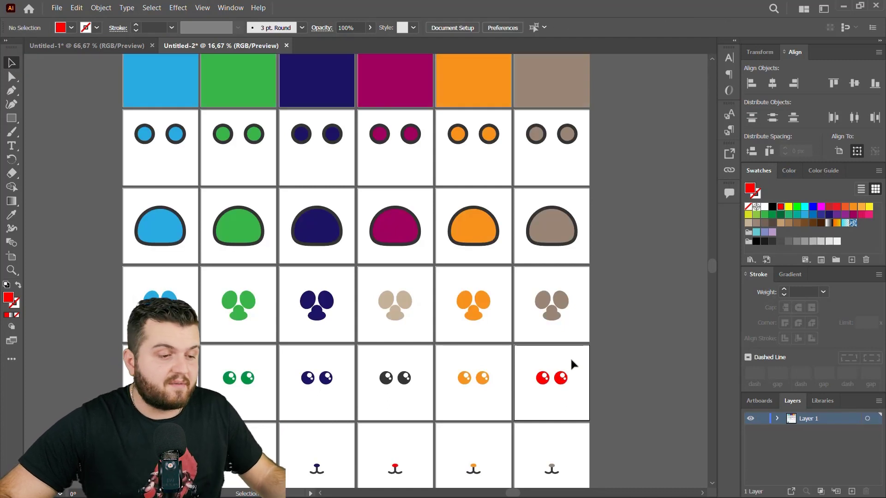
{"action": "scroll", "coordinate": [569, 357], "scroll_direction": "down", "scroll_amount": 3}
{"action": "left_click", "coordinate": [56, 8]}
{"action": "mouse_move", "coordinate": [131, 222]}
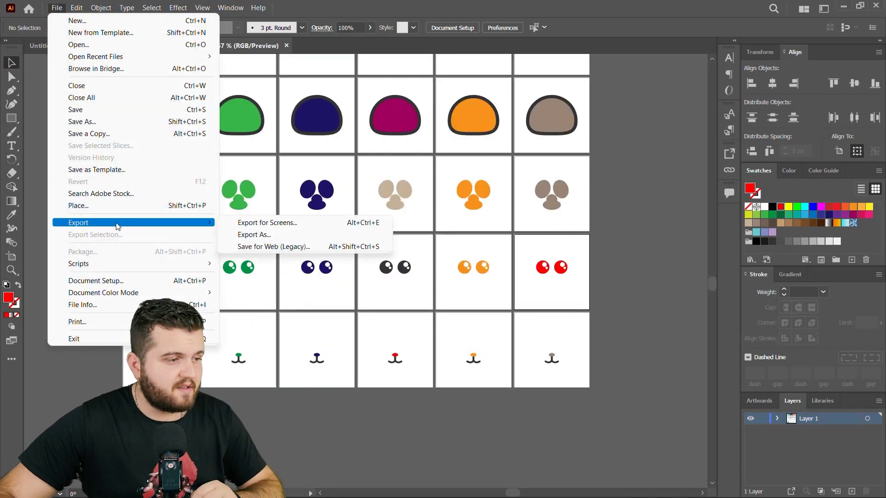
- Start Export As and create a new folder named xxx in Downloads
{"action": "left_click", "coordinate": [262, 237]}
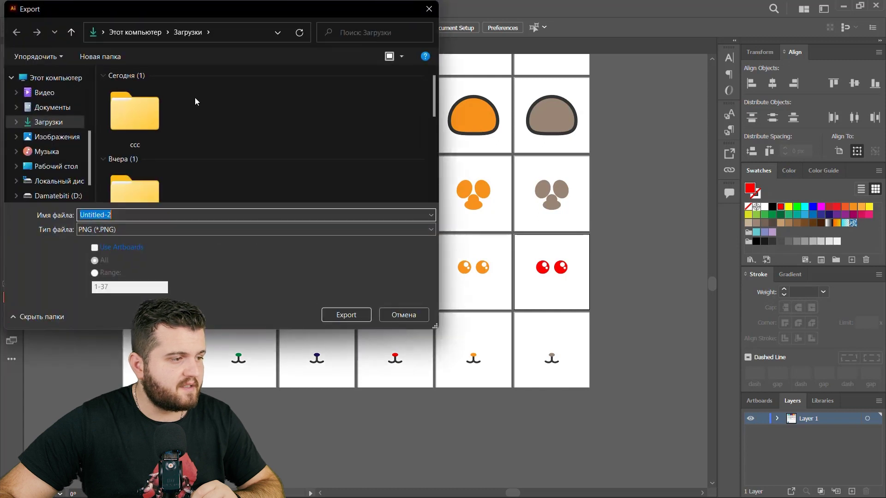
{"action": "right_click", "coordinate": [233, 106]}
{"action": "mouse_move", "coordinate": [312, 242]}
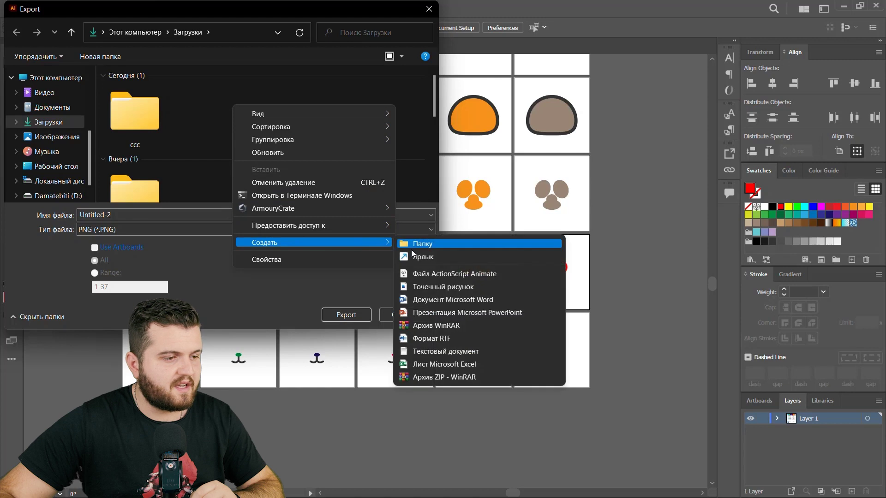
{"action": "left_click", "coordinate": [411, 245]}
{"action": "type", "text": "xxx"}
{"action": "key", "text": "Return"}
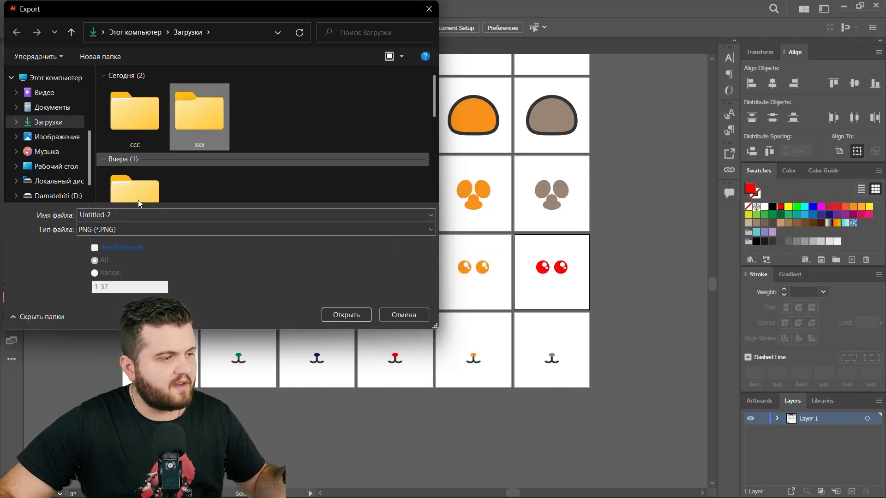
- Export all artboards as PNG files named Bear Datvi
{"action": "left_click", "coordinate": [94, 247]}
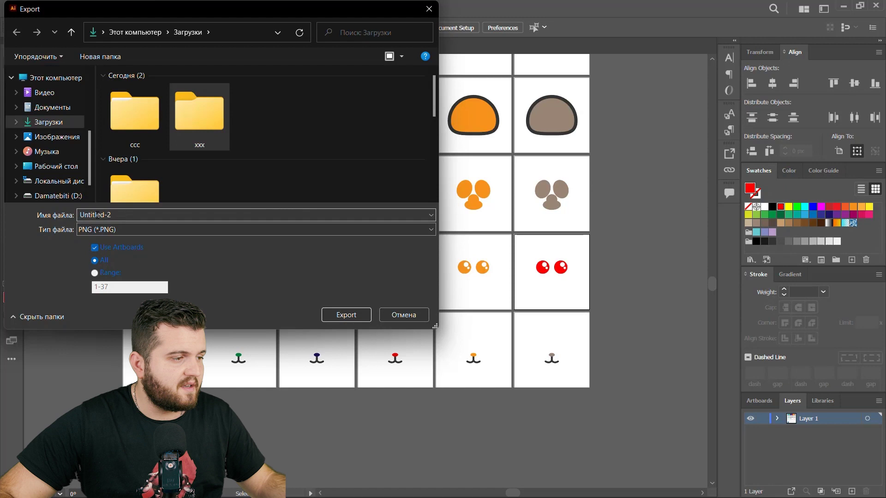
{"action": "left_click", "coordinate": [93, 214]}
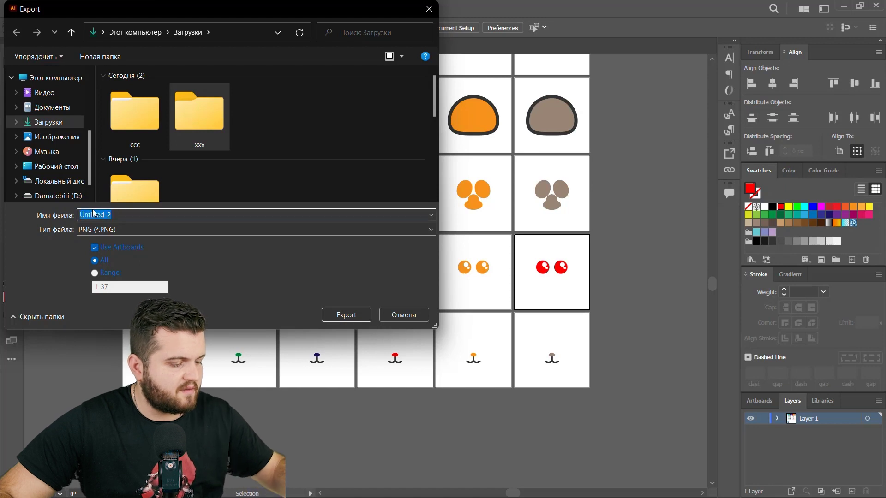
{"action": "type", "text": "Bear"}
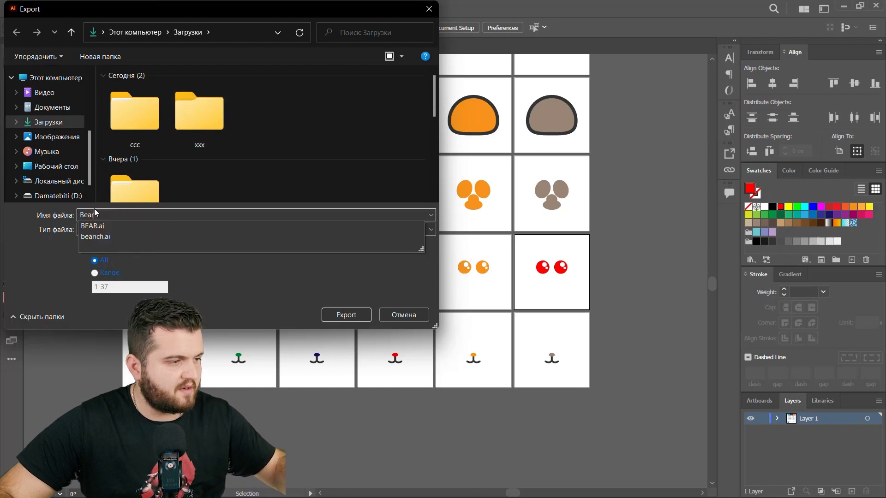
{"action": "left_click", "coordinate": [96, 214]}
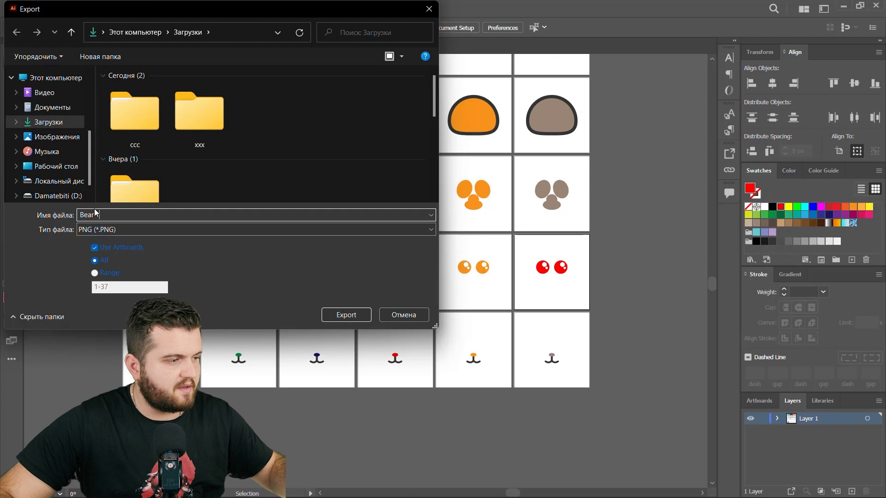
{"action": "type", "text": " 123"}
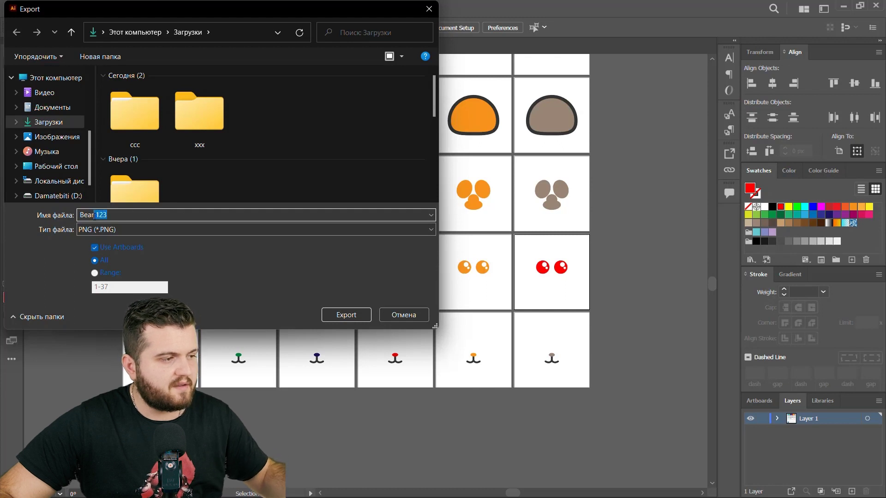
{"action": "type", "text": "Datvi"}
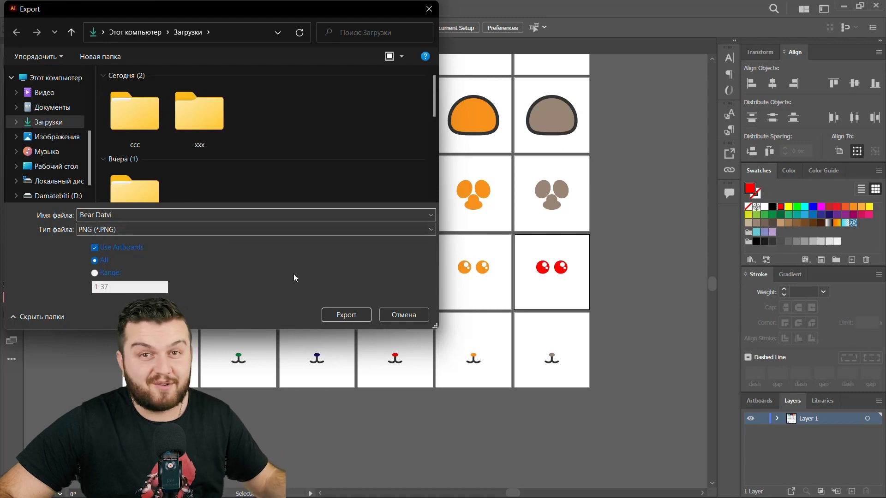
{"action": "left_click", "coordinate": [347, 315]}
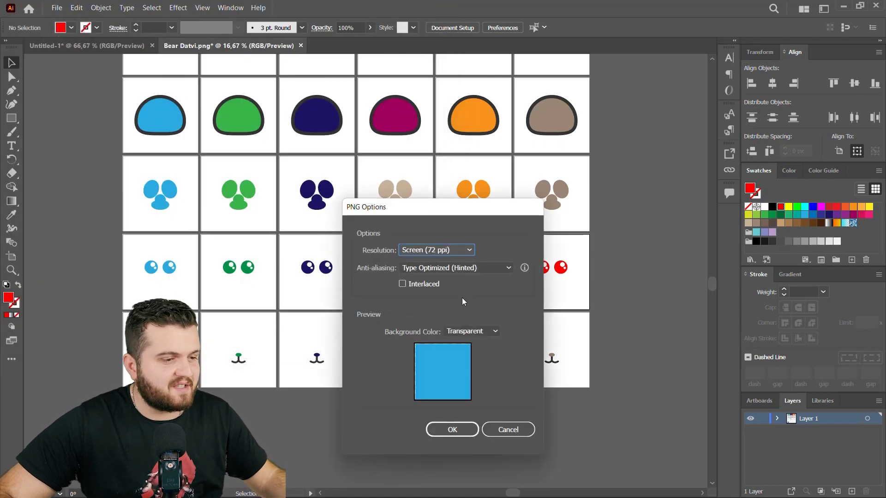
- Confirm the PNG export with a transparent background, then highlight the NFT Art Generator title
{"action": "left_click", "coordinate": [466, 332]}
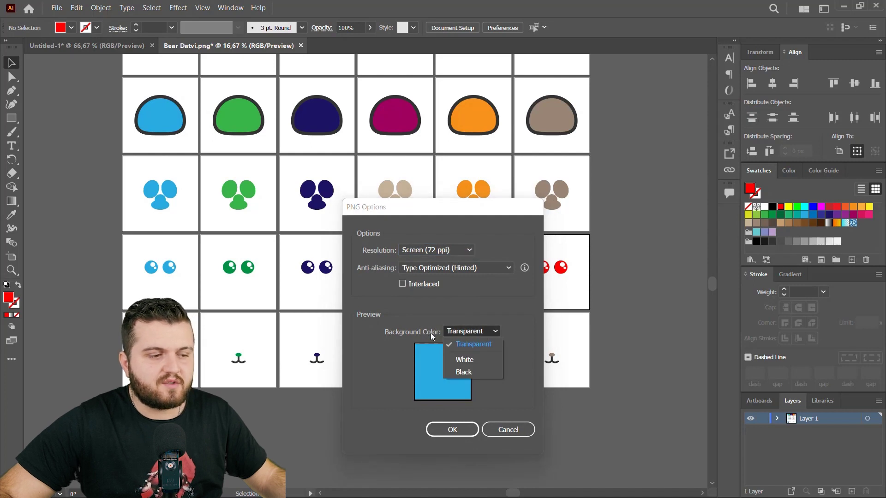
{"action": "left_click", "coordinate": [520, 318]}
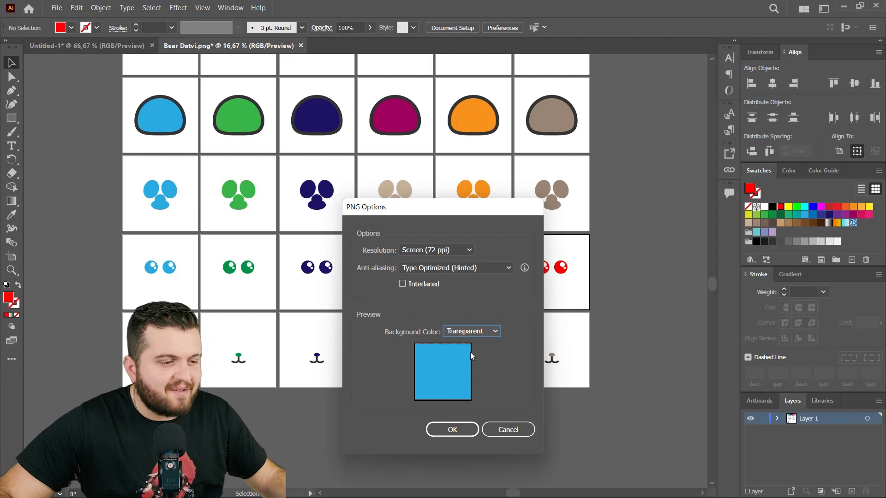
{"action": "left_click", "coordinate": [452, 429]}
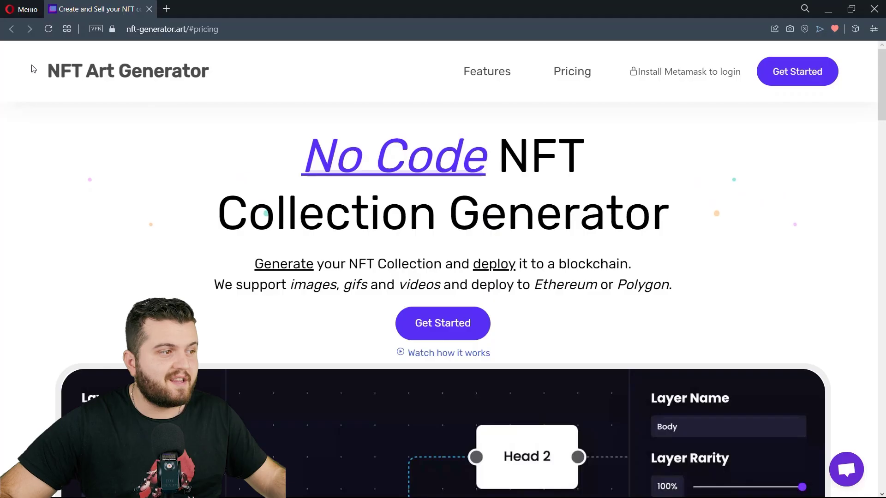
{"action": "mouse_move", "coordinate": [48, 69]}
{"action": "left_mouse_down"}
{"action": "mouse_move", "coordinate": [232, 88]}
{"action": "mouse_move", "coordinate": [255, 134]}
{"action": "left_mouse_up"}
{"action": "left_click", "coordinate": [255, 134]}
{"action": "scroll", "coordinate": [386, 190], "scroll_direction": "down", "scroll_amount": 10}
{"action": "scroll", "coordinate": [385, 190], "scroll_direction": "down", "scroll_amount": 8}
{"action": "scroll", "coordinate": [386, 190], "scroll_direction": "down", "scroll_amount": 8}
{"action": "scroll", "coordinate": [385, 190], "scroll_direction": "down", "scroll_amount": 6}
{"action": "scroll", "coordinate": [386, 190], "scroll_direction": "up", "scroll_amount": 7}
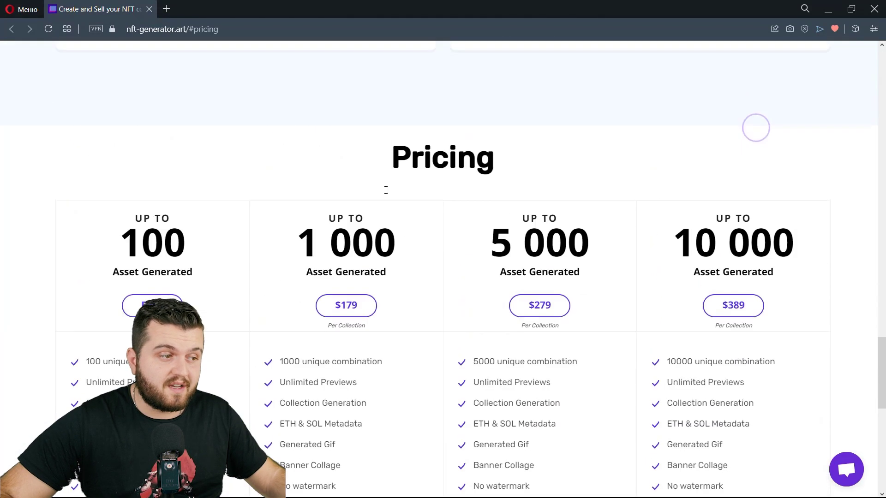
{"action": "scroll", "coordinate": [234, 141], "scroll_direction": "down", "scroll_amount": 2}
{"action": "mouse_move", "coordinate": [141, 132]}
{"action": "left_mouse_down"}
{"action": "mouse_move", "coordinate": [186, 146]}
{"action": "mouse_move", "coordinate": [163, 133]}
{"action": "left_mouse_up"}
{"action": "left_click", "coordinate": [141, 132]}
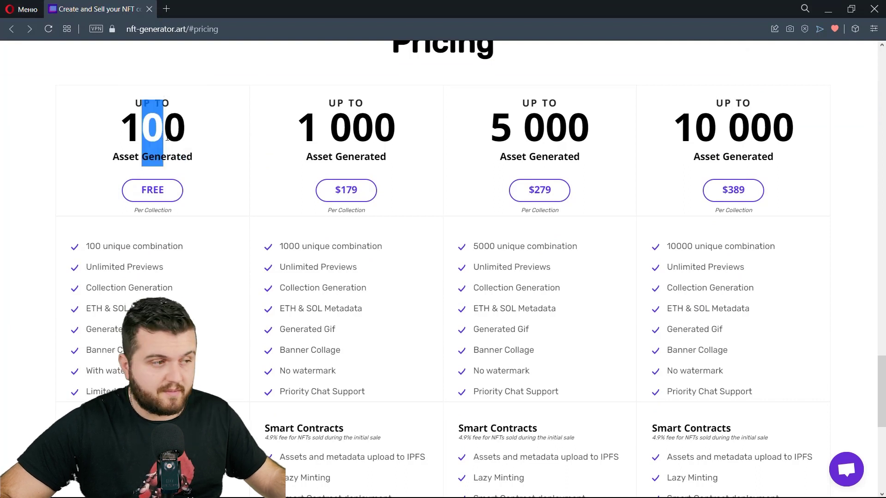
{"action": "left_click", "coordinate": [167, 136]}
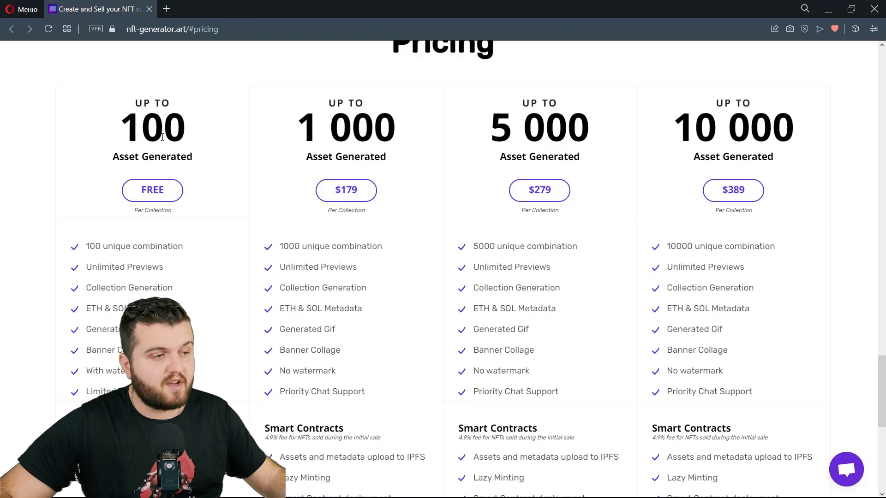
{"action": "scroll", "coordinate": [181, 144], "scroll_direction": "up", "scroll_amount": 2}
{"action": "scroll", "coordinate": [290, 69], "scroll_direction": "down", "scroll_amount": 3}
{"action": "left_click_drag", "start_coordinate": [291, 70], "coordinate": [406, 92]}
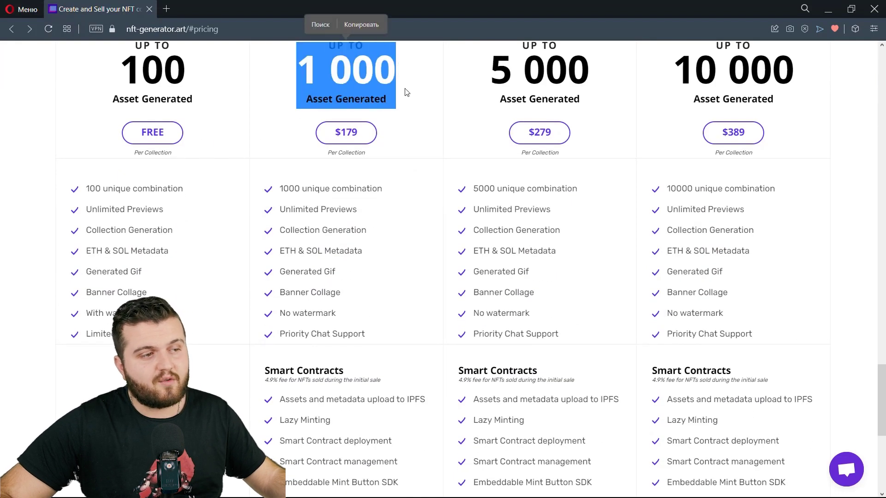
{"action": "left_click", "coordinate": [406, 92]}
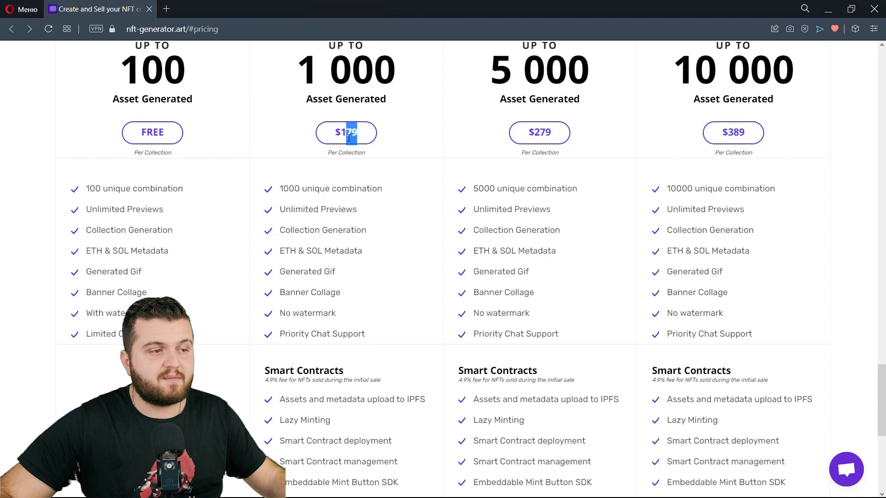
{"action": "left_click_drag", "start_coordinate": [349, 138], "coordinate": [335, 134]}
{"action": "left_click", "coordinate": [385, 132]}
{"action": "scroll", "coordinate": [387, 134], "scroll_direction": "up", "scroll_amount": 2}
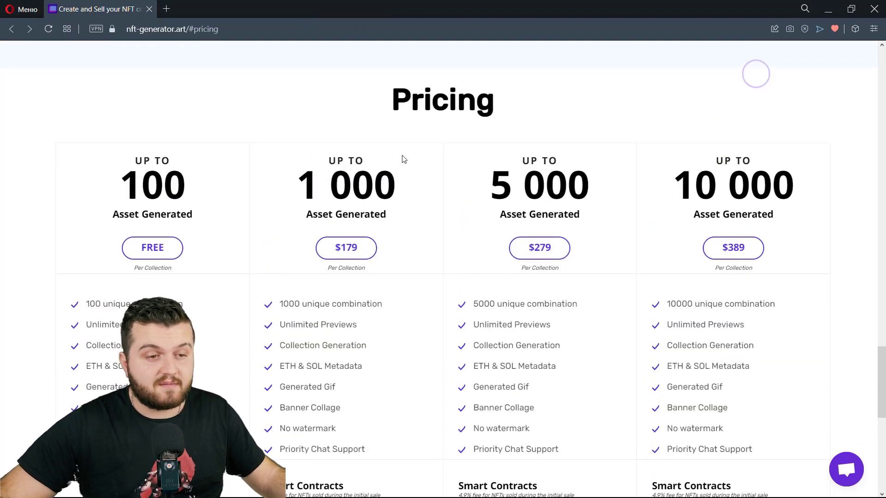
{"action": "scroll", "coordinate": [404, 159], "scroll_direction": "down", "scroll_amount": 5}
{"action": "scroll", "coordinate": [401, 158], "scroll_direction": "up", "scroll_amount": 4}
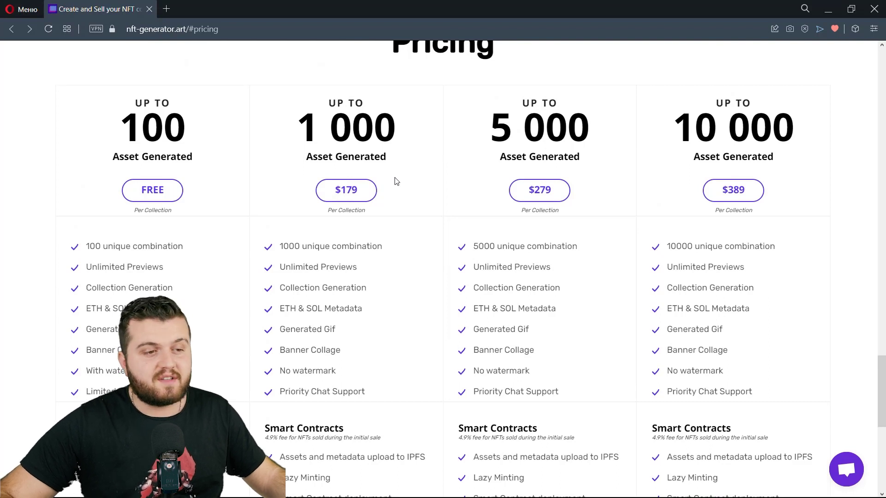
{"action": "scroll", "coordinate": [395, 181], "scroll_direction": "up", "scroll_amount": 4}
{"action": "scroll", "coordinate": [395, 181], "scroll_direction": "down", "scroll_amount": 4}
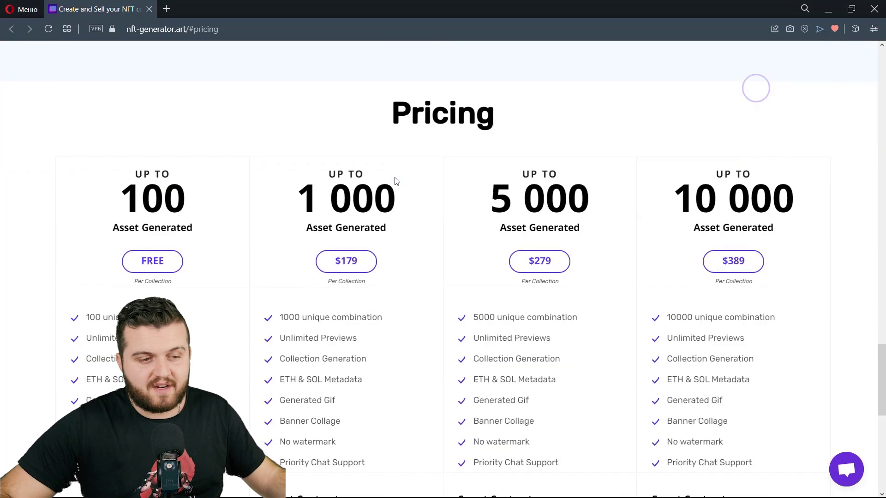
{"action": "scroll", "coordinate": [395, 181], "scroll_direction": "down", "scroll_amount": 2}
{"action": "scroll", "coordinate": [371, 187], "scroll_direction": "up", "scroll_amount": 5}
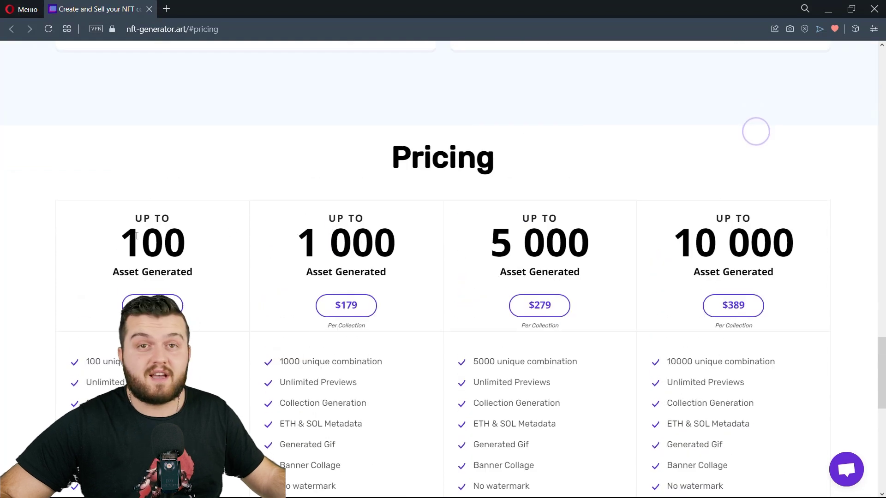
{"action": "scroll", "coordinate": [355, 196], "scroll_direction": "up", "scroll_amount": 10}
{"action": "scroll", "coordinate": [355, 195], "scroll_direction": "up", "scroll_amount": 10}
{"action": "scroll", "coordinate": [355, 196], "scroll_direction": "up", "scroll_amount": 8}
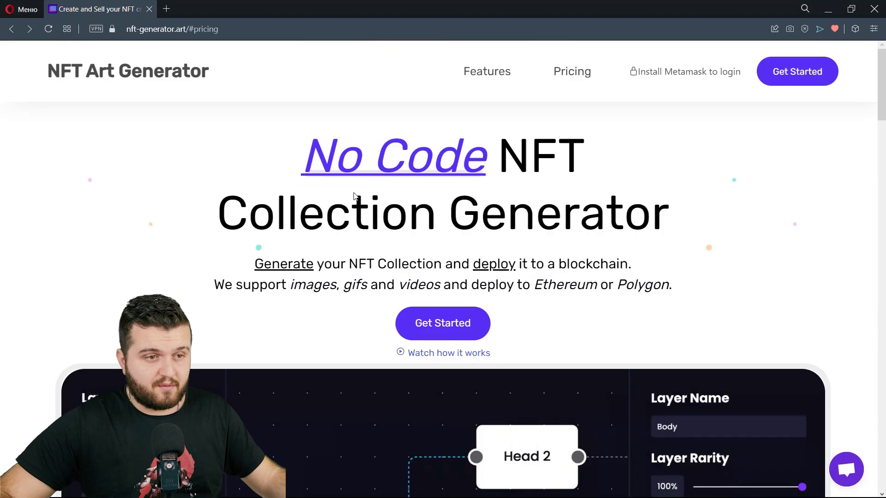
- Start a generator project, add a test layer named Tvali, then delete it
{"action": "left_click", "coordinate": [775, 86]}
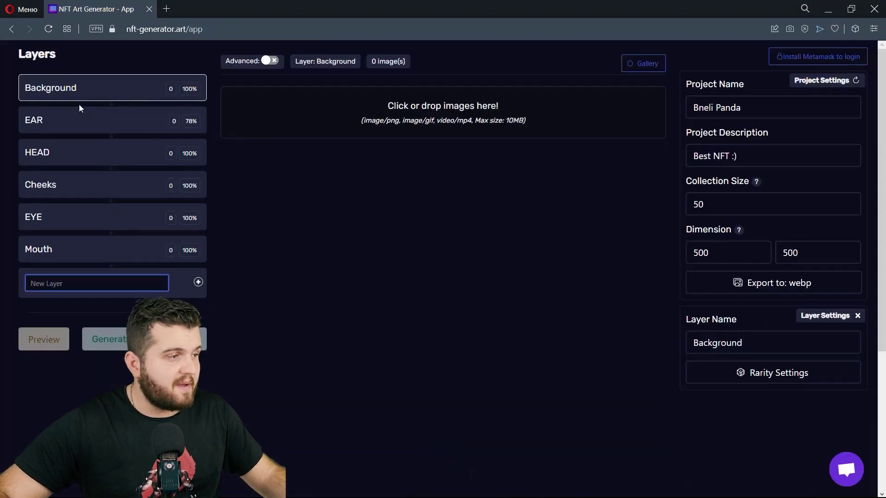
{"action": "left_click", "coordinate": [66, 134]}
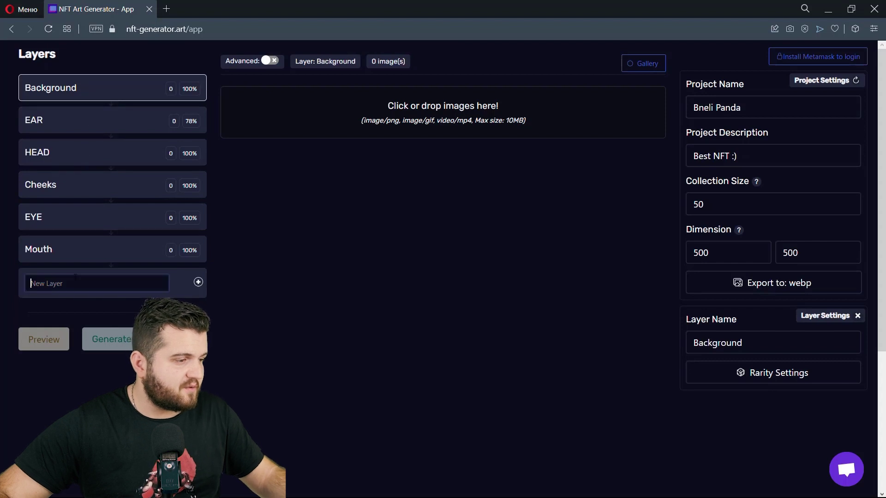
{"action": "left_click", "coordinate": [76, 283]}
{"action": "type", "text": "Tvali"}
{"action": "key", "text": "Return"}
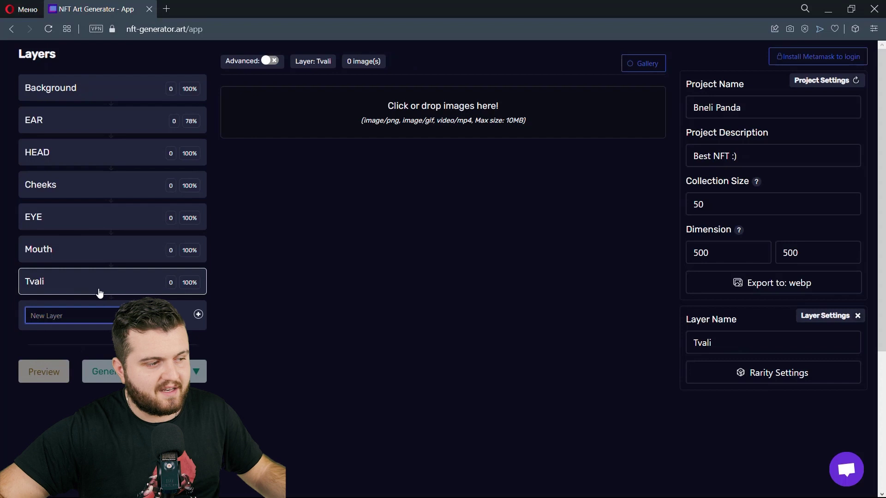
{"action": "left_click", "coordinate": [853, 316]}
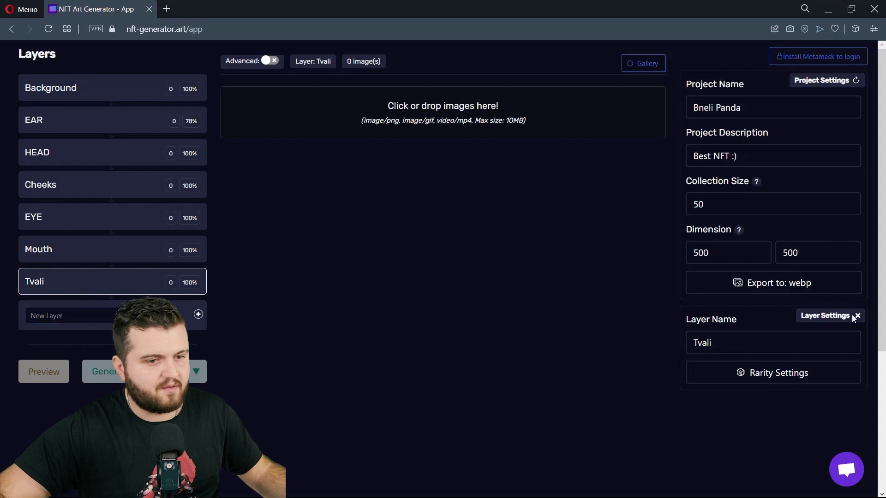
{"action": "left_click", "coordinate": [857, 316]}
- Review the Bneli Panda project name, description and 50-item collection size, leaving them unchanged
{"action": "left_click", "coordinate": [747, 108]}
{"action": "key", "text": "ctrl+a"}
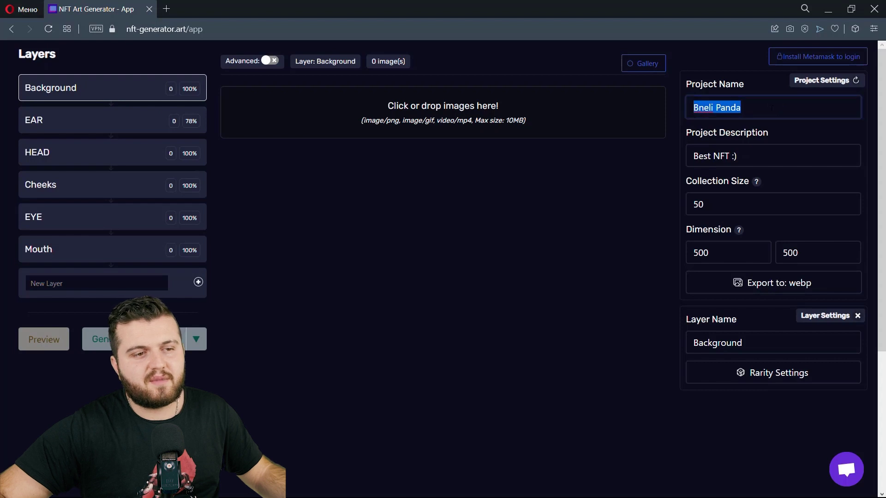
{"action": "left_click", "coordinate": [742, 115]}
{"action": "double_click", "coordinate": [773, 106]}
{"action": "left_click", "coordinate": [763, 153]}
{"action": "key", "text": "ctrl+a"}
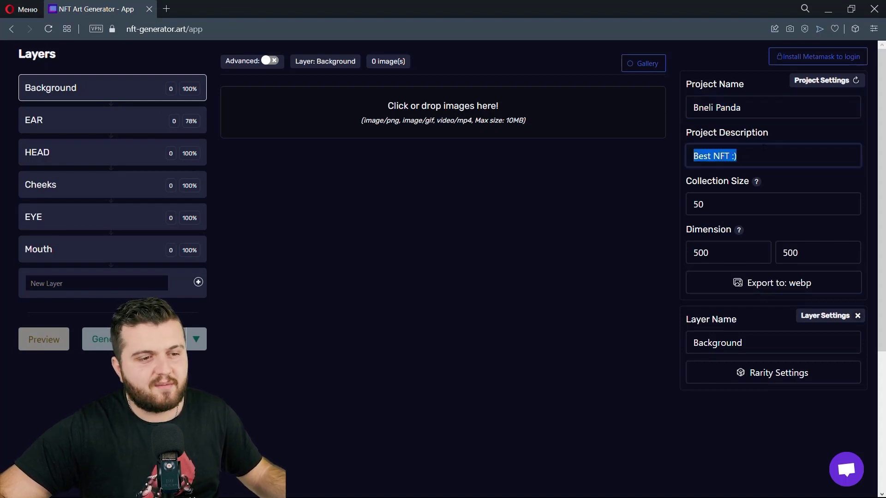
{"action": "left_click", "coordinate": [764, 152]}
{"action": "left_click", "coordinate": [696, 205]}
{"action": "key", "text": "ctrl+a"}
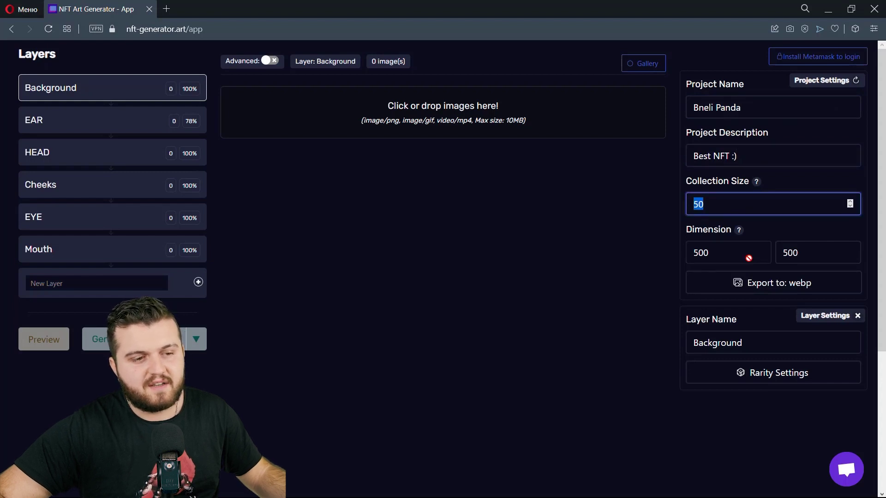
{"action": "left_click", "coordinate": [731, 252]}
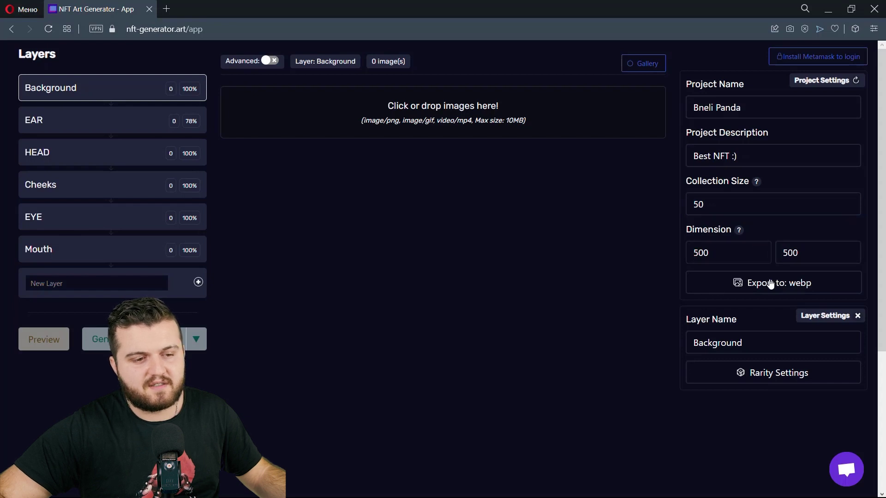
- Put the Background layer back at the top and restore down the browser window
{"action": "left_click_drag", "start_coordinate": [745, 343], "coordinate": [669, 346]}
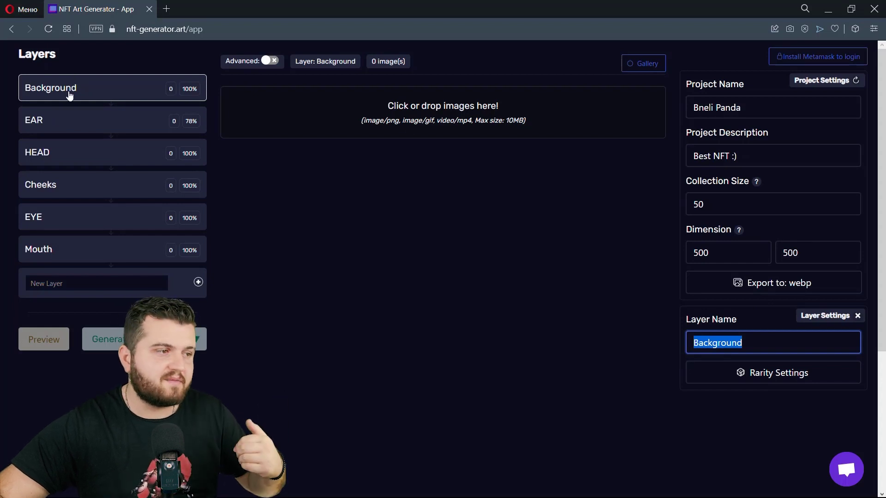
{"action": "left_click_drag", "start_coordinate": [68, 92], "coordinate": [67, 137]}
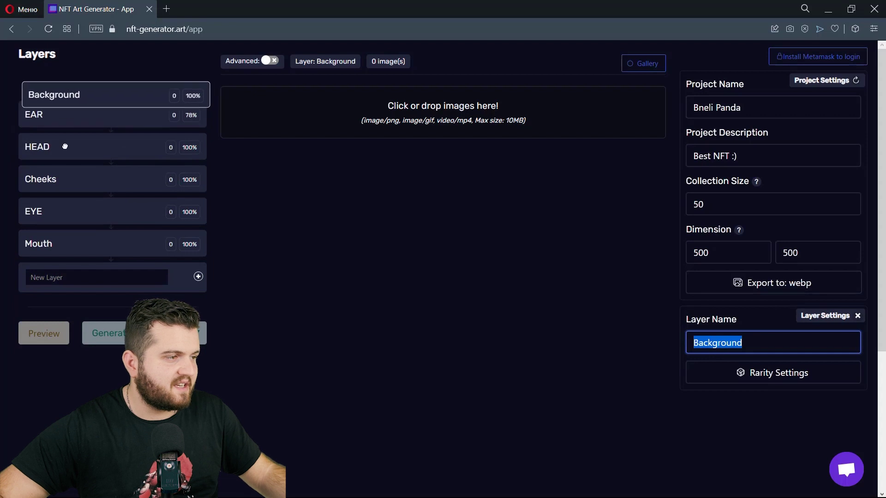
{"action": "left_click_drag", "start_coordinate": [67, 137], "coordinate": [40, 88]}
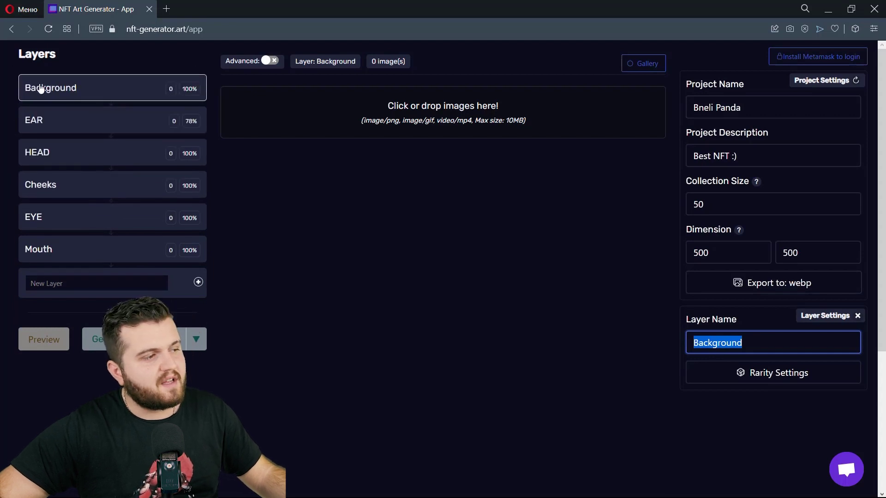
{"action": "key", "text": "super+Down"}
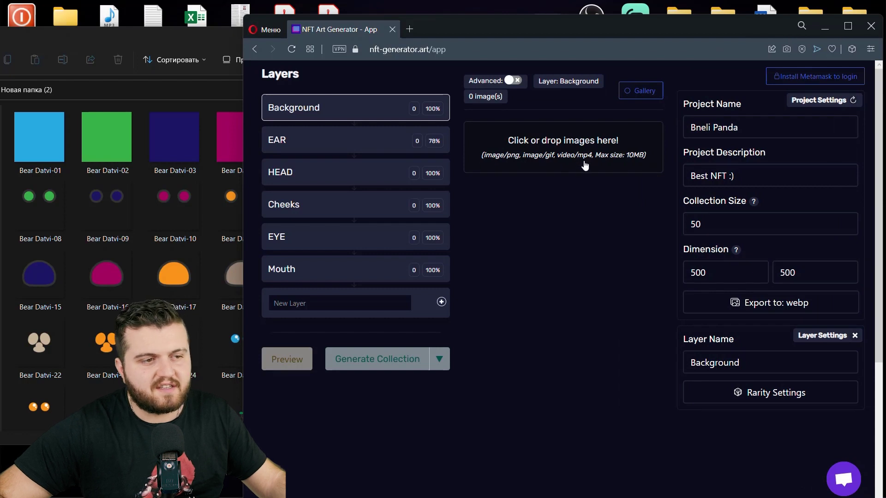
- Add Bear Datvi-01 to -06 coloured squares to the Background layer
{"action": "left_click", "coordinate": [189, 40]}
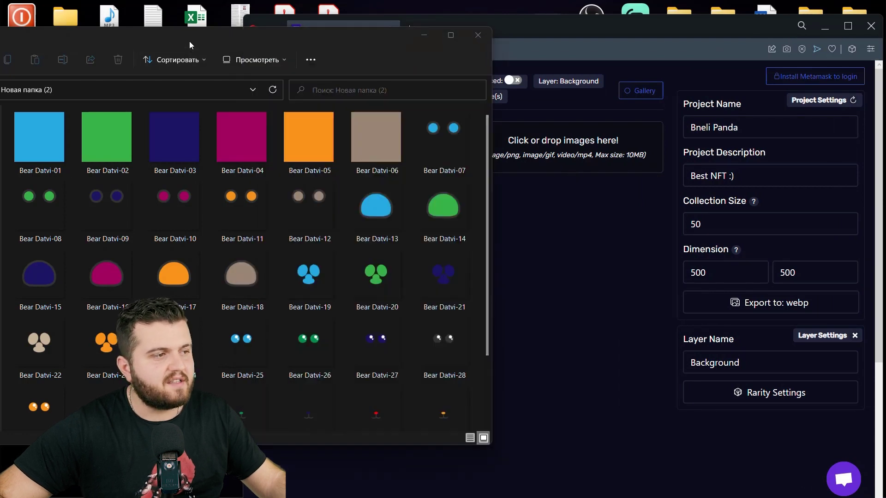
{"action": "left_click", "coordinate": [56, 148]}
{"action": "left_click", "coordinate": [105, 140], "text": "ctrl"}
{"action": "left_click", "coordinate": [175, 138], "text": "ctrl"}
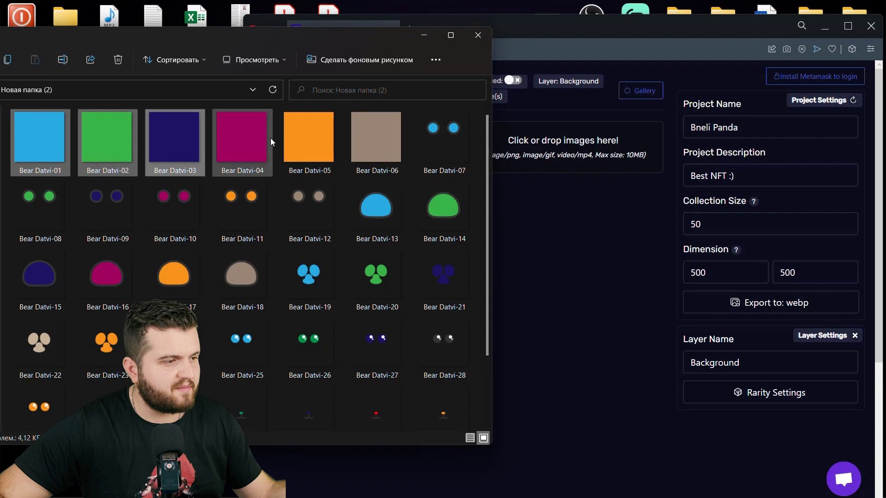
{"action": "left_click", "coordinate": [242, 139], "text": "ctrl"}
{"action": "left_click", "coordinate": [309, 139], "text": "ctrl"}
{"action": "left_click", "coordinate": [373, 140], "text": "ctrl"}
{"action": "mouse_move", "coordinate": [35, 140]}
{"action": "left_mouse_down"}
{"action": "mouse_move", "coordinate": [542, 131]}
{"action": "mouse_move", "coordinate": [571, 163]}
{"action": "left_mouse_up"}
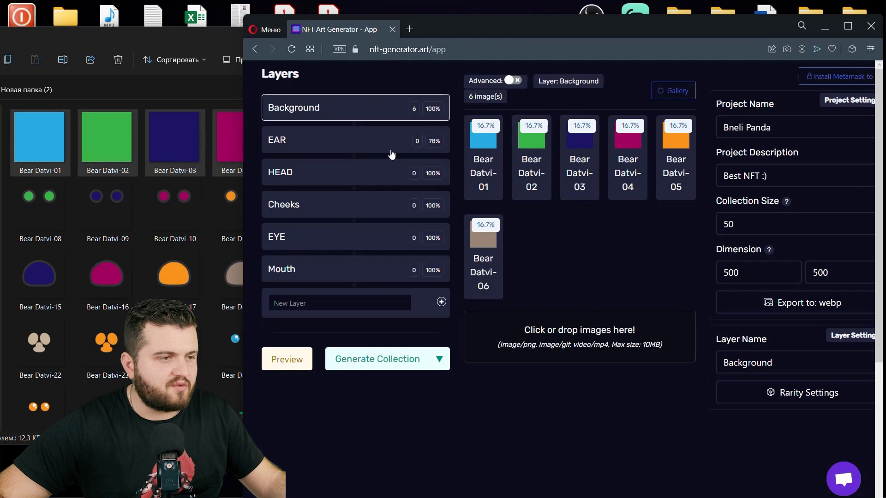
- Add the six ear images, Bear Datvi-07 to -12, to the EAR layer
{"action": "left_click", "coordinate": [350, 140]}
{"action": "left_click", "coordinate": [148, 54]}
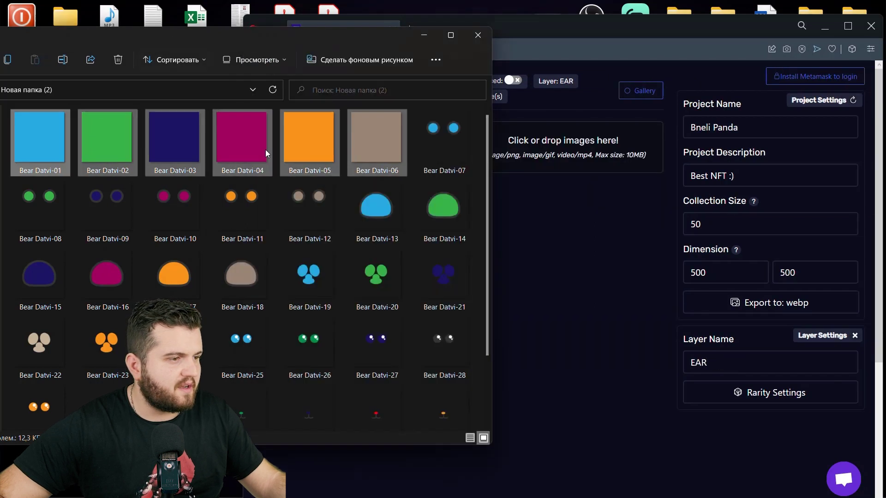
{"action": "double_click", "coordinate": [125, 212]}
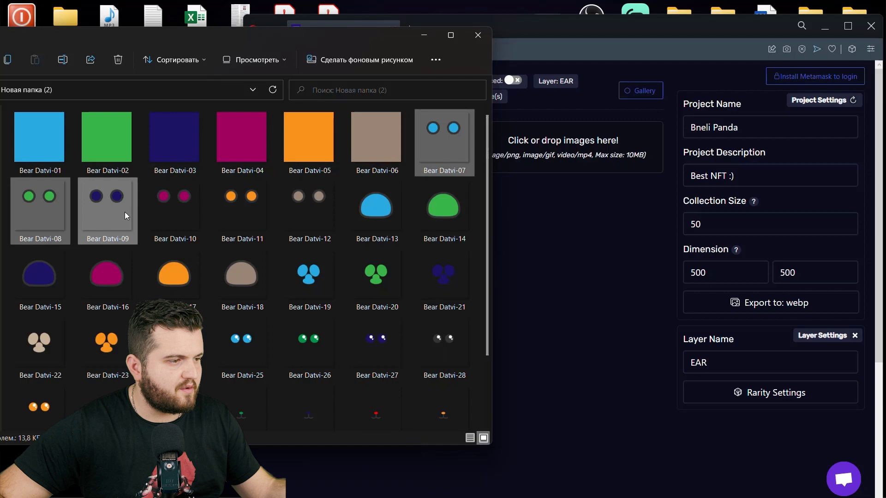
{"action": "left_click", "coordinate": [867, 10]}
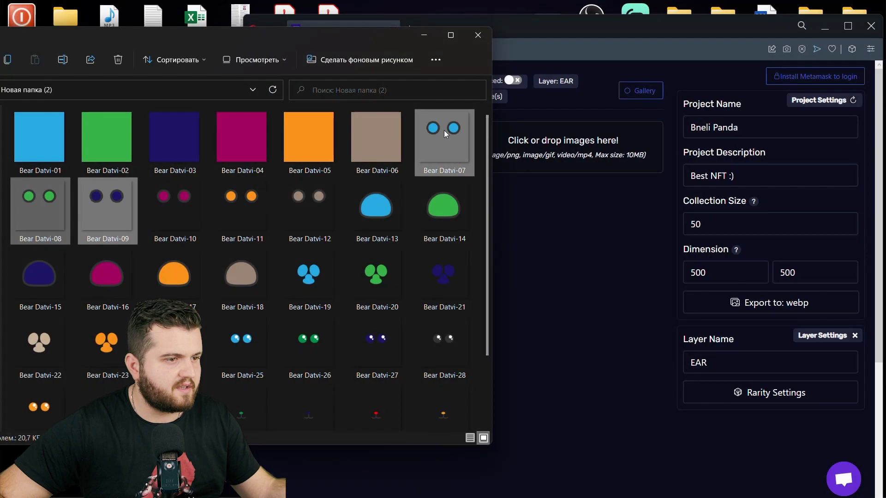
{"action": "left_click", "coordinate": [247, 203], "text": "ctrl"}
{"action": "left_click", "coordinate": [307, 203], "text": "ctrl"}
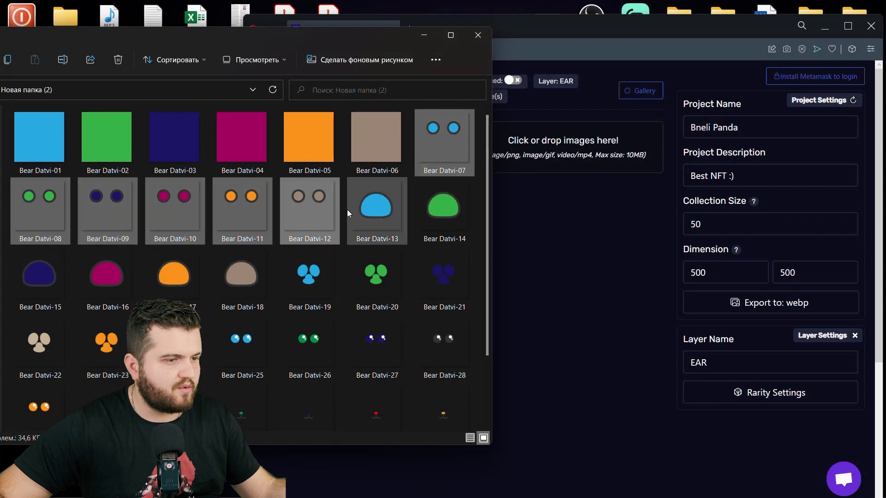
{"action": "left_click_drag", "start_coordinate": [417, 201], "coordinate": [554, 152]}
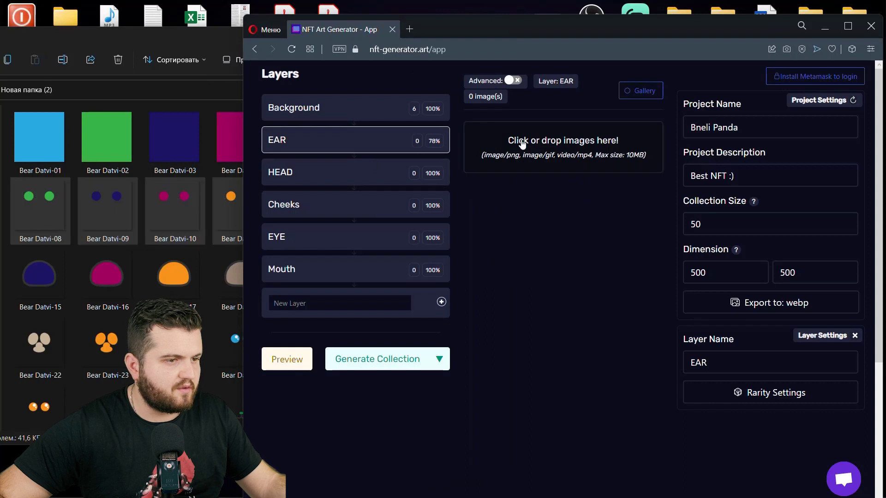
{"action": "left_click_drag", "start_coordinate": [181, 197], "coordinate": [519, 151]}
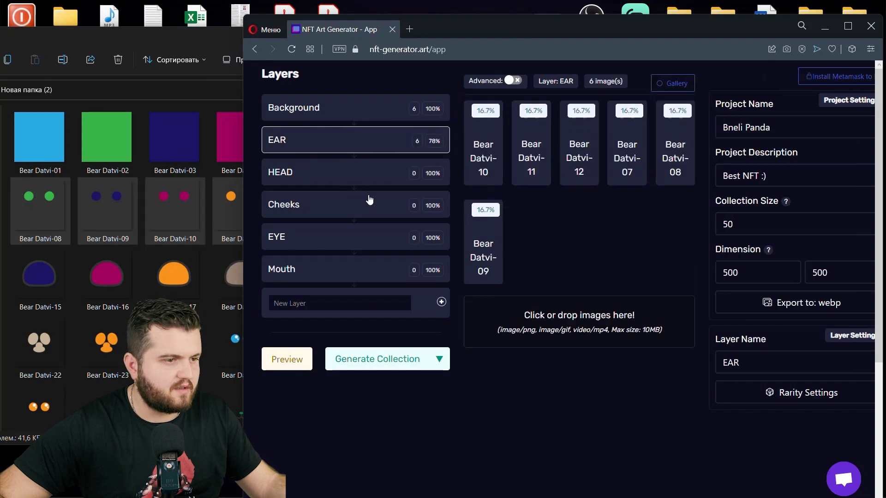
- Add the six head images, Bear Datvi-13 to -18, to the HEAD layer
{"action": "left_click", "coordinate": [318, 183]}
{"action": "left_click", "coordinate": [193, 194]}
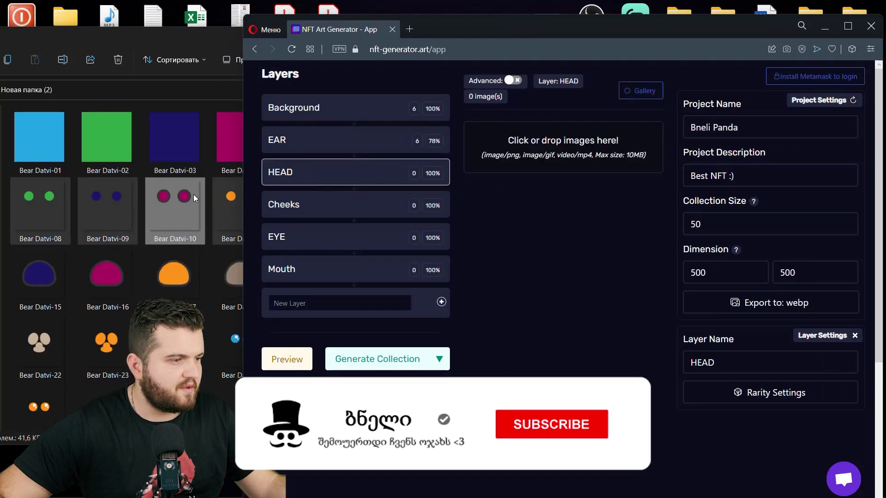
{"action": "left_click", "coordinate": [245, 203], "text": "ctrl"}
{"action": "left_click", "coordinate": [364, 206]}
{"action": "left_click", "coordinate": [441, 206], "text": "ctrl"}
{"action": "left_click", "coordinate": [39, 277], "text": "ctrl"}
{"action": "left_click", "coordinate": [125, 279], "text": "ctrl"}
{"action": "left_click", "coordinate": [173, 280], "text": "ctrl"}
{"action": "left_click_drag", "start_coordinate": [248, 280], "coordinate": [561, 146]}
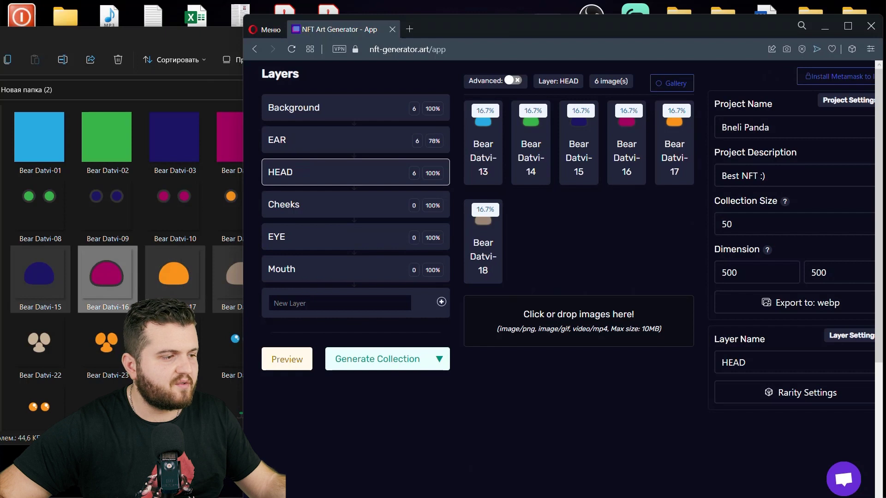
- Select the cheek images Bear Datvi-19 to -24 in the folder
{"action": "key", "text": "alt+Tab"}
{"action": "left_click", "coordinate": [310, 256]}
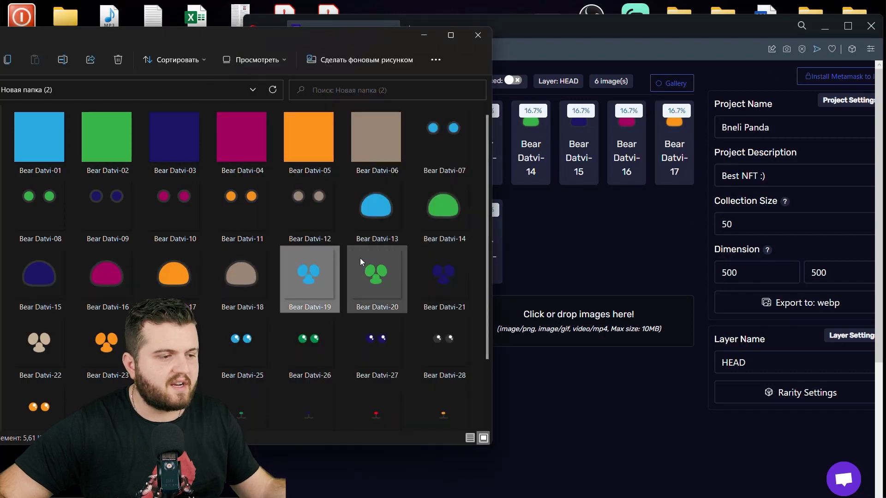
{"action": "left_click", "coordinate": [364, 264], "text": "ctrl"}
{"action": "left_click", "coordinate": [454, 281], "text": "ctrl"}
{"action": "left_click", "coordinate": [65, 339], "text": "ctrl"}
{"action": "left_click", "coordinate": [106, 342], "text": "ctrl"}
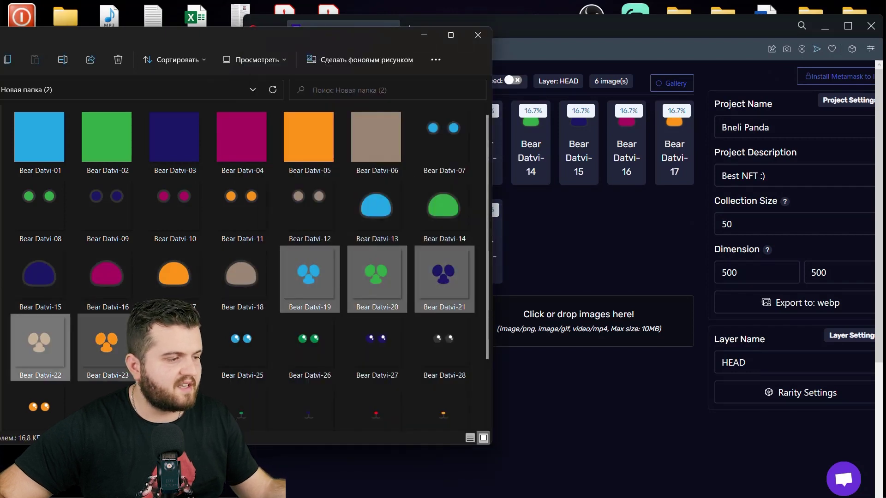
{"action": "left_click", "coordinate": [173, 342], "text": "ctrl"}
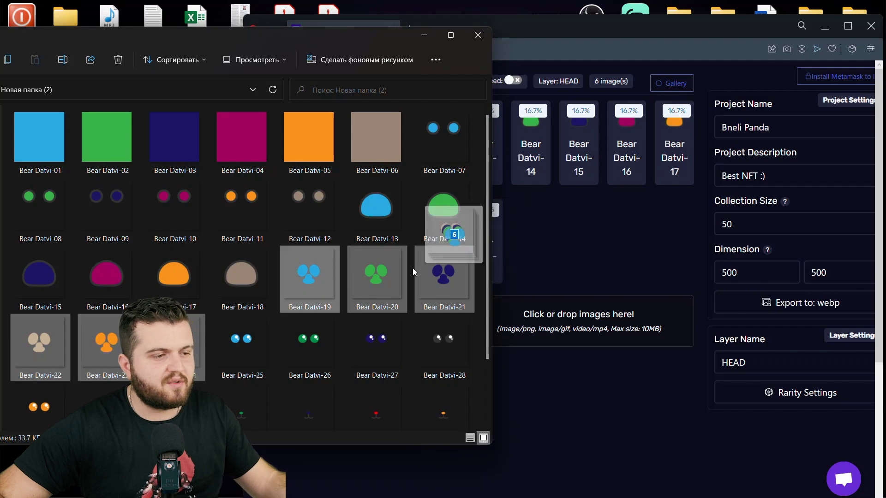
{"action": "left_click", "coordinate": [639, 29]}
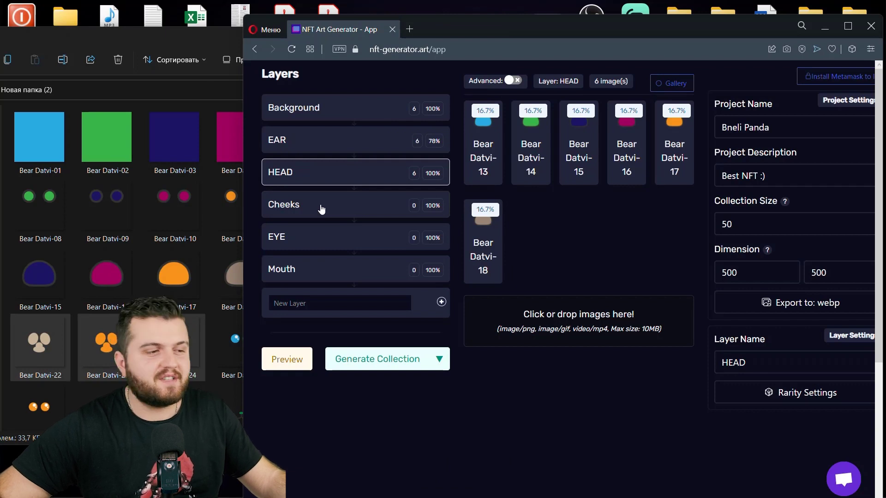
- Add Bear Datvi-19 to -24 to the Cheeks layer and Datvi-25 to -30 to the EYE layer
{"action": "left_click", "coordinate": [321, 209]}
{"action": "left_click_drag", "start_coordinate": [106, 343], "coordinate": [538, 157]}
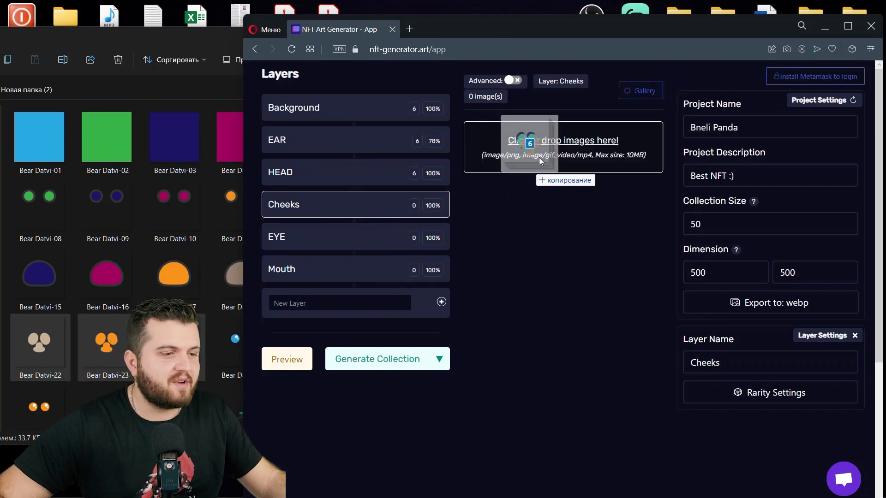
{"action": "left_click", "coordinate": [340, 242]}
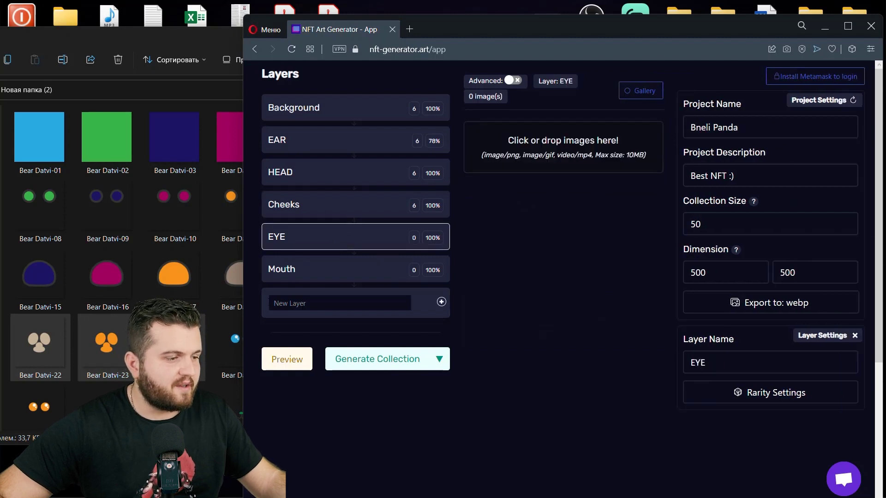
{"action": "left_click", "coordinate": [216, 351]}
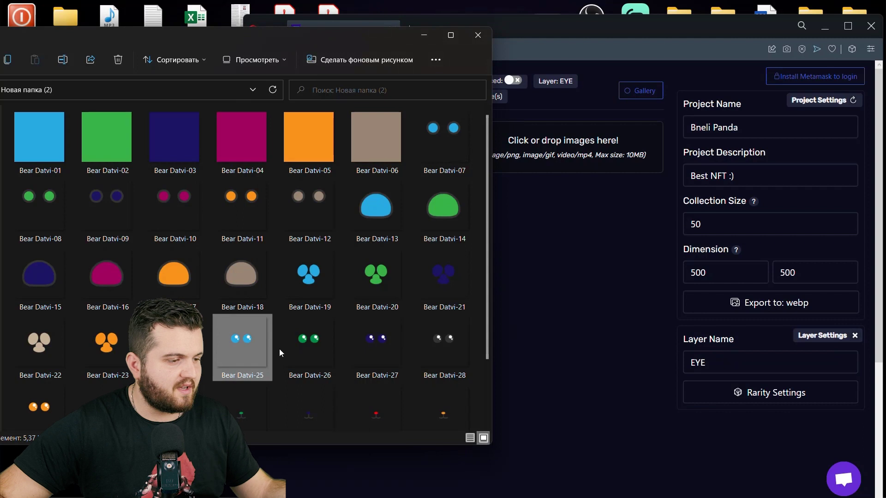
{"action": "left_click", "coordinate": [293, 347], "text": "ctrl"}
{"action": "left_click", "coordinate": [376, 342], "text": "ctrl"}
{"action": "left_click", "coordinate": [442, 337], "text": "ctrl"}
{"action": "left_click", "coordinate": [24, 410], "text": "ctrl"}
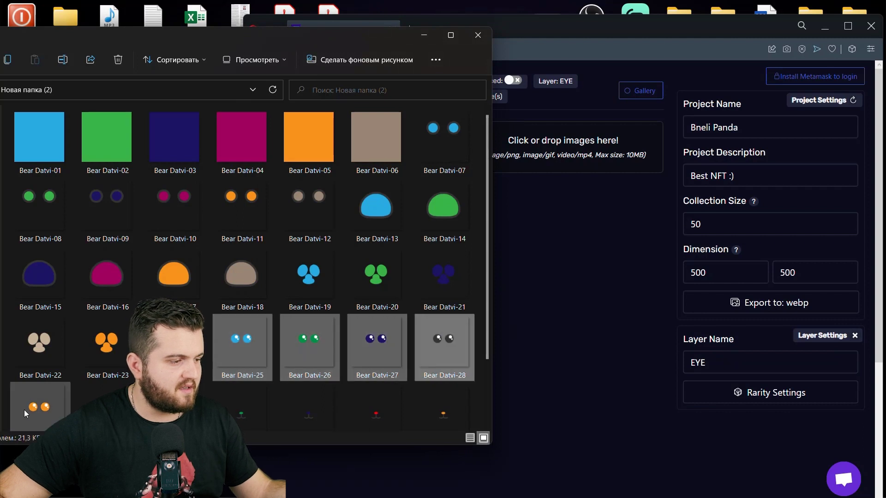
{"action": "left_click", "coordinate": [129, 395], "text": "ctrl"}
{"action": "left_click_drag", "start_coordinate": [115, 392], "coordinate": [593, 152]}
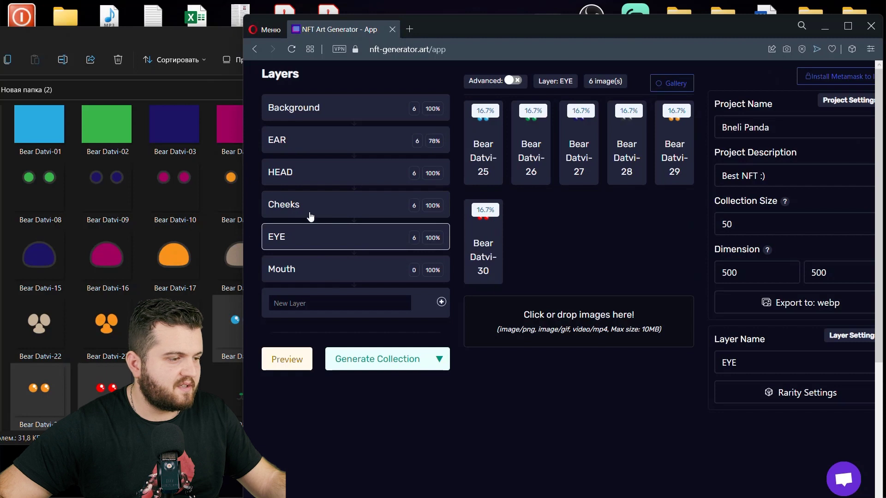
- Add Bear Datvi-31 to -36 to the Mouth layer, then select Background in a maximized window
{"action": "scroll", "coordinate": [204, 356], "scroll_direction": "down", "scroll_amount": 1}
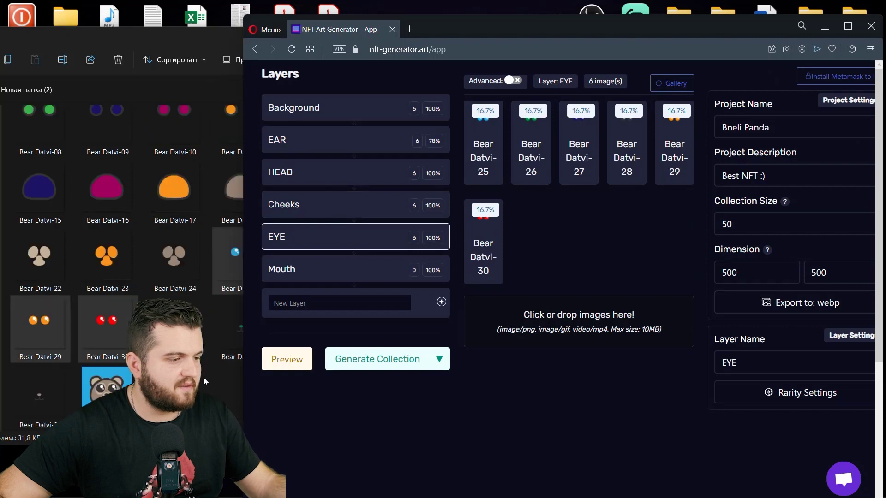
{"action": "left_click", "coordinate": [208, 356]}
{"action": "left_click", "coordinate": [234, 321]}
{"action": "left_click", "coordinate": [315, 322], "text": "ctrl"}
{"action": "left_click", "coordinate": [364, 325], "text": "ctrl"}
{"action": "left_click", "coordinate": [433, 326], "text": "ctrl"}
{"action": "left_click", "coordinate": [25, 406], "text": "ctrl"}
{"action": "left_click", "coordinate": [175, 332], "text": "ctrl"}
{"action": "left_click_drag", "start_coordinate": [175, 332], "coordinate": [602, 18]}
{"action": "left_click", "coordinate": [612, 24]}
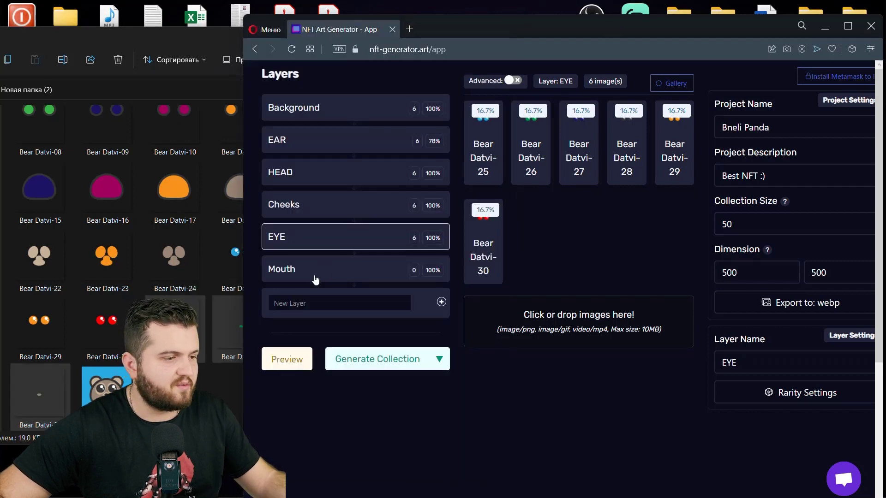
{"action": "left_click", "coordinate": [313, 272]}
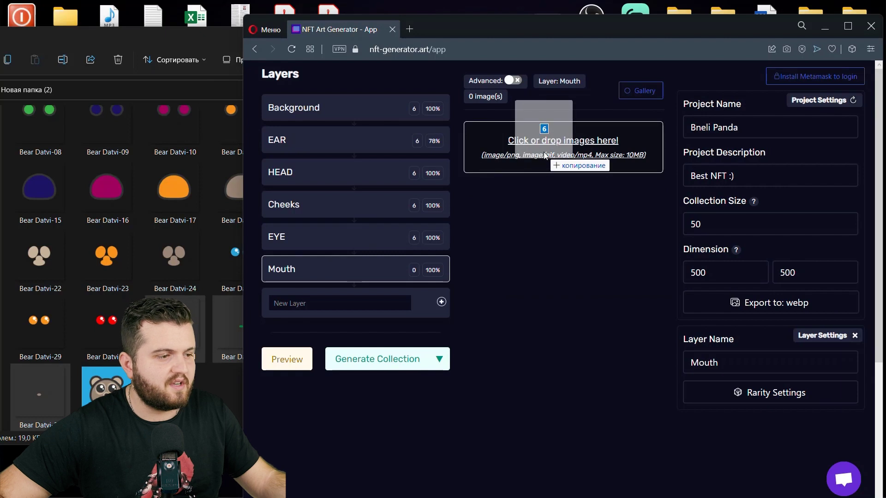
{"action": "left_click_drag", "start_coordinate": [366, 269], "coordinate": [514, 148]}
{"action": "left_click", "coordinate": [323, 304]}
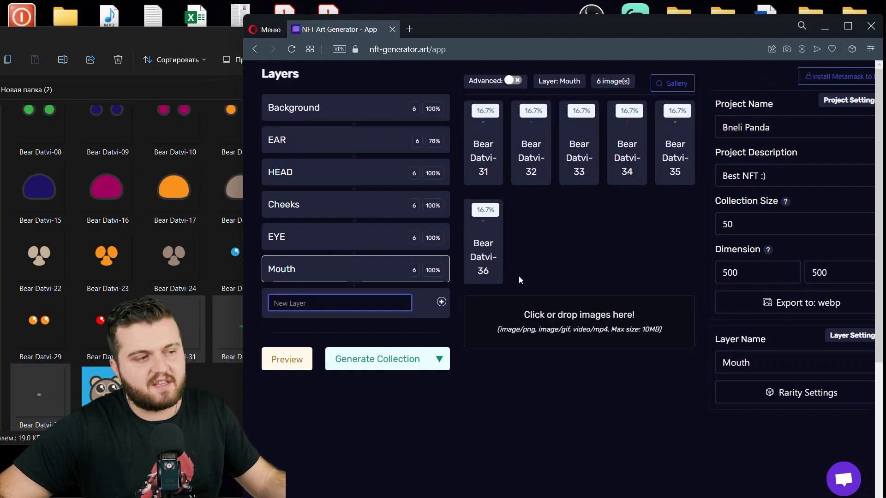
{"action": "left_click", "coordinate": [328, 110]}
{"action": "left_click", "coordinate": [842, 29]}
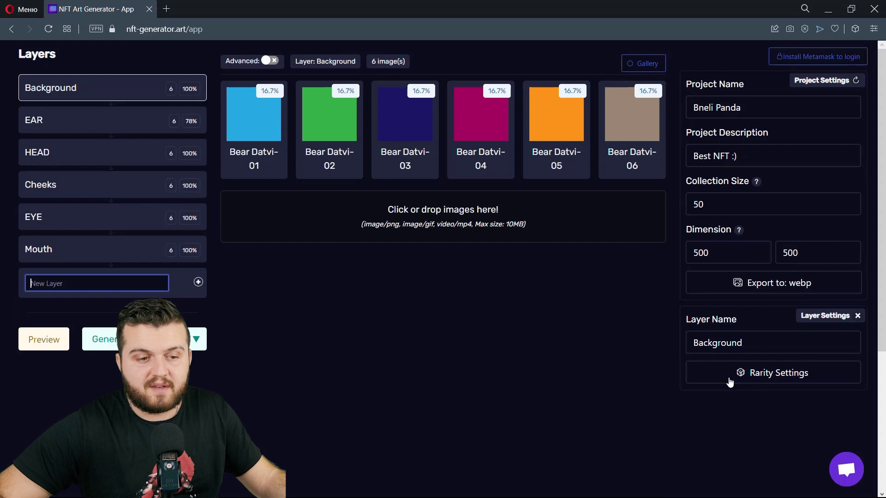
- Weight the Background assets: Datvi-01 25.08%, -03/-05 23.39%, -02/-04 10.85%, -06 6.44%
{"action": "left_click", "coordinate": [781, 377]}
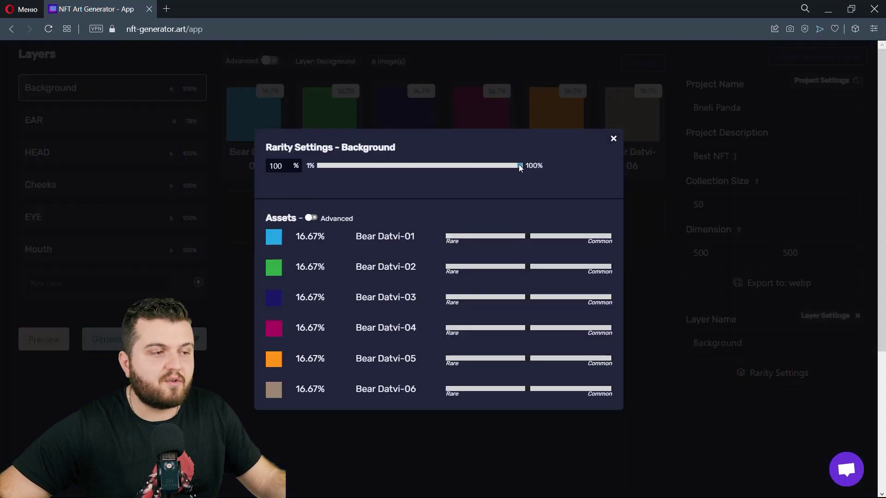
{"action": "left_click_drag", "start_coordinate": [515, 168], "coordinate": [415, 169]}
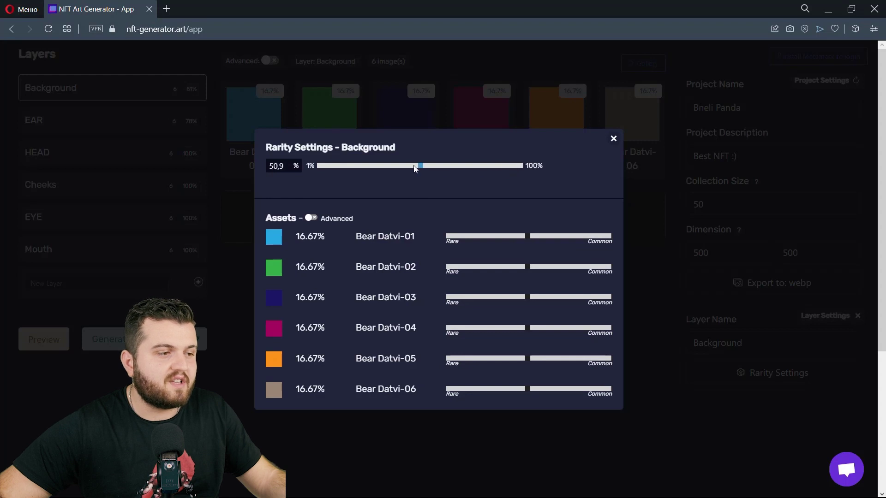
{"action": "left_click_drag", "start_coordinate": [348, 167], "coordinate": [330, 166]}
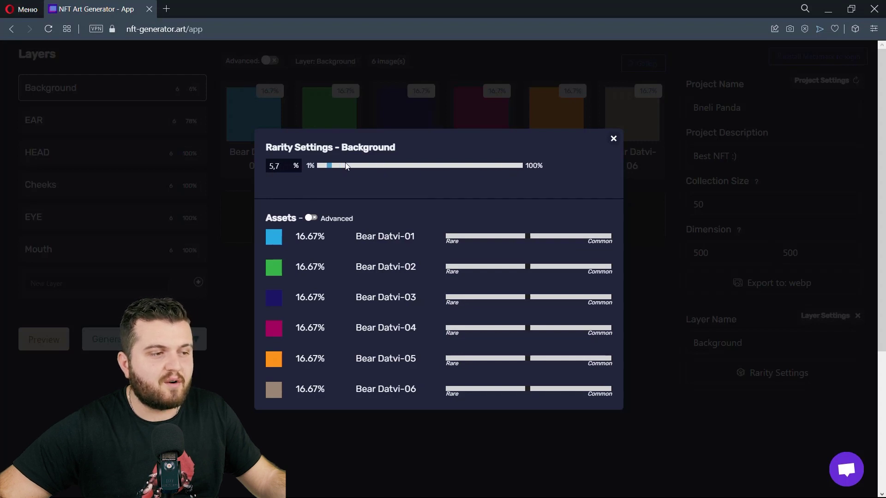
{"action": "left_click_drag", "start_coordinate": [491, 176], "coordinate": [536, 178]}
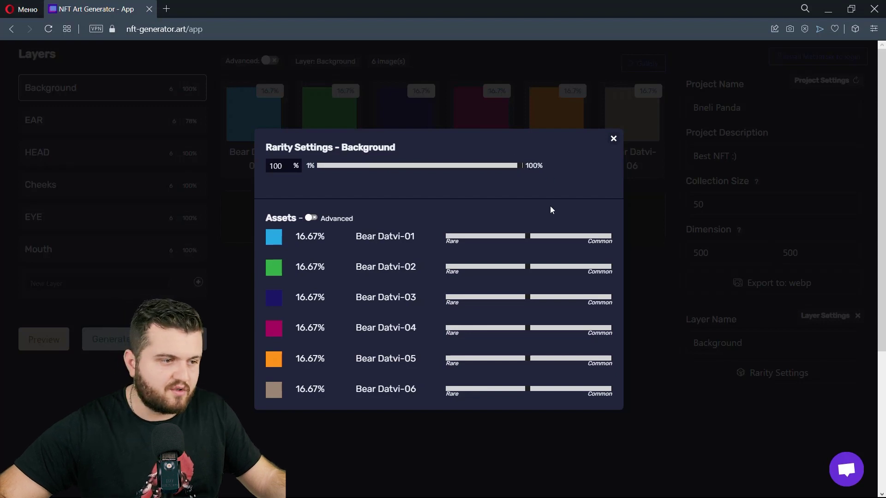
{"action": "left_click_drag", "start_coordinate": [526, 234], "coordinate": [567, 237]}
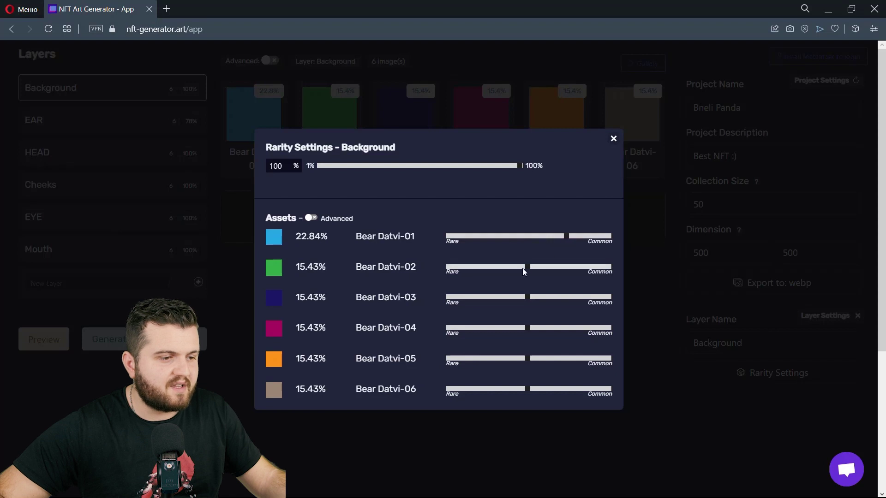
{"action": "left_click_drag", "start_coordinate": [526, 266], "coordinate": [498, 267]}
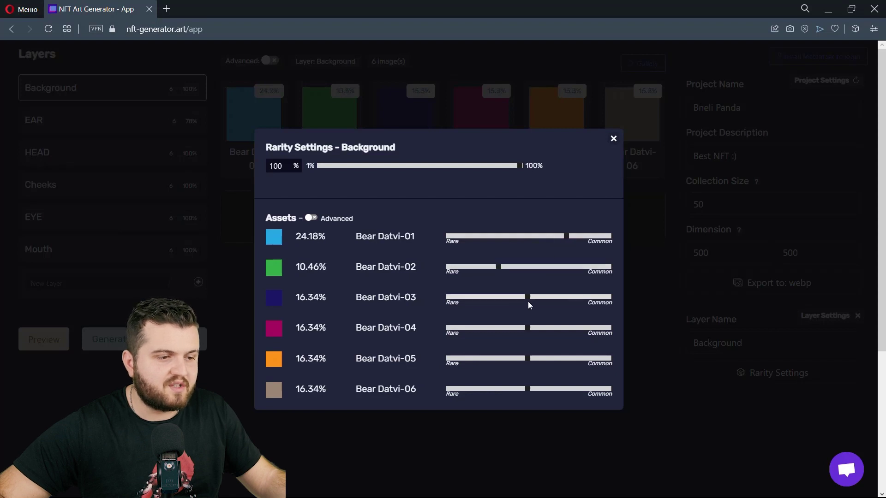
{"action": "left_click_drag", "start_coordinate": [532, 299], "coordinate": [560, 298]}
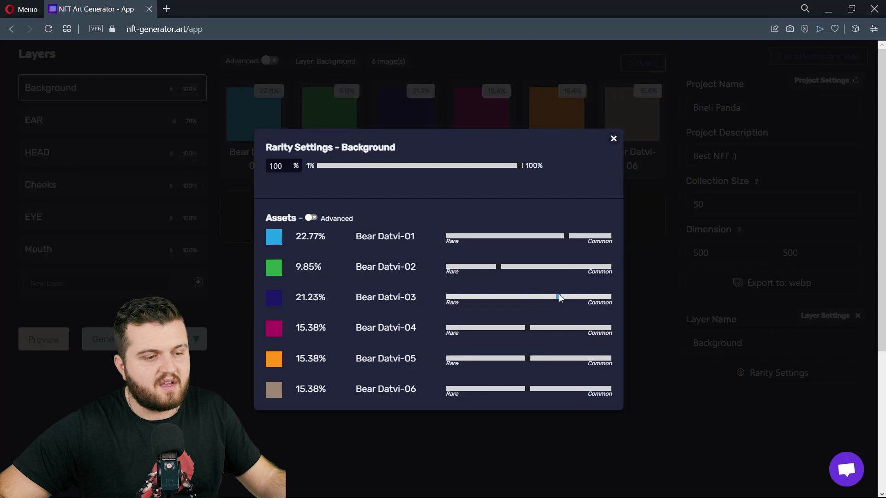
{"action": "left_click_drag", "start_coordinate": [527, 329], "coordinate": [498, 329]}
{"action": "left_click_drag", "start_coordinate": [530, 359], "coordinate": [558, 359]}
{"action": "left_click_drag", "start_coordinate": [527, 389], "coordinate": [478, 389]}
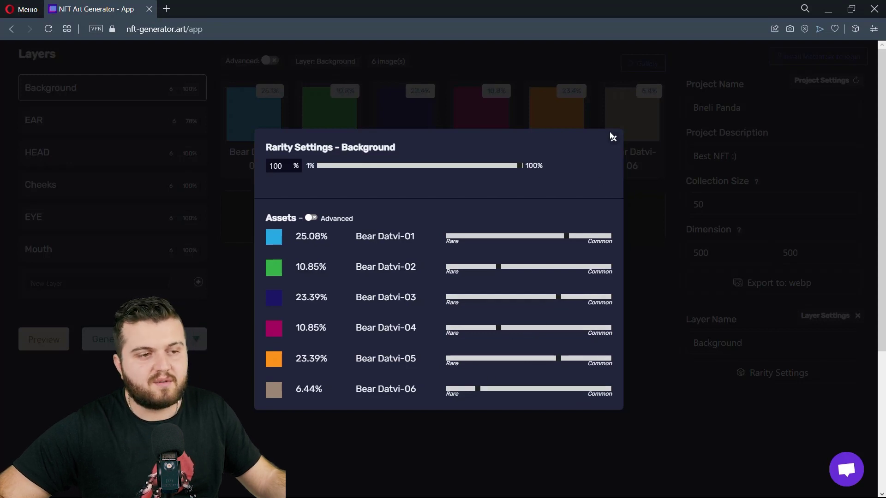
{"action": "left_click", "coordinate": [612, 137]}
{"action": "left_click", "coordinate": [94, 130]}
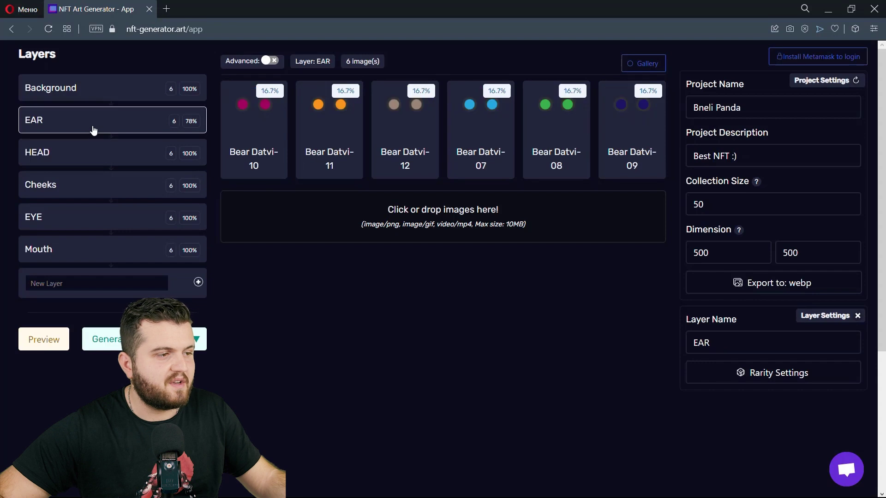
- Give the six EAR assets (Datvi-07 to -12) uneven weights from 8.5% to 23.4%
{"action": "left_click", "coordinate": [280, 138]}
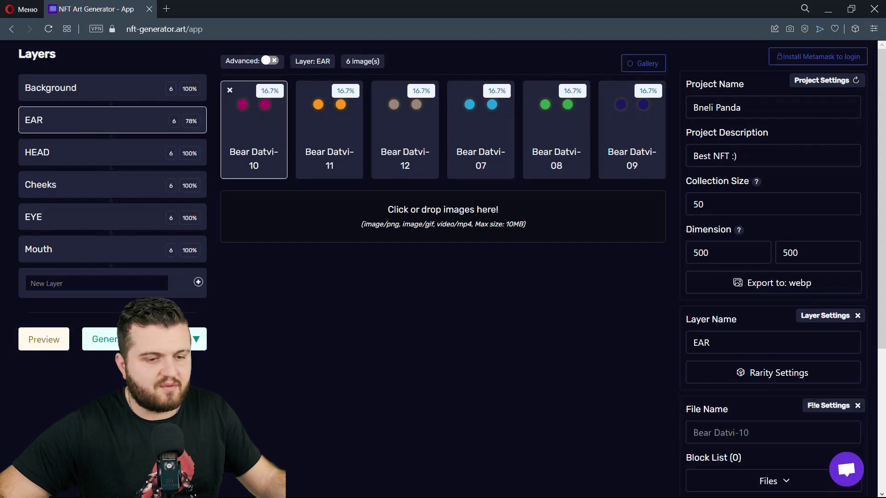
{"action": "left_click", "coordinate": [772, 379]}
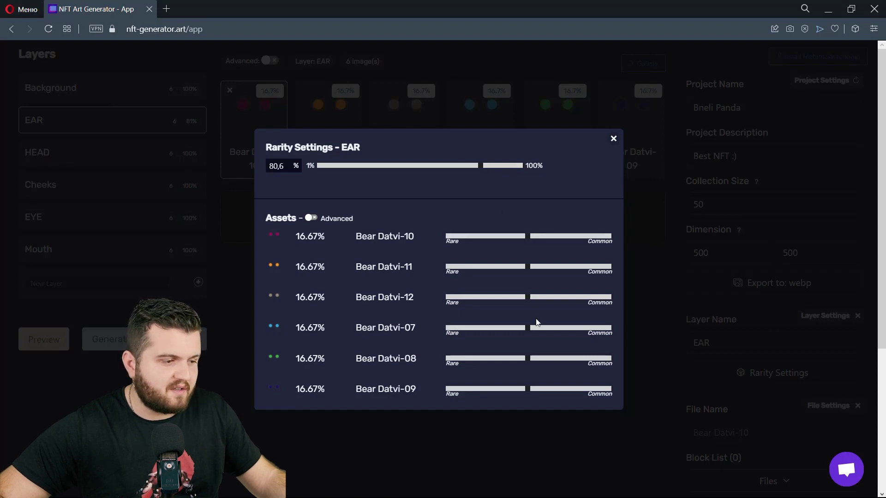
{"action": "left_click_drag", "start_coordinate": [533, 389], "coordinate": [504, 389]}
{"action": "left_click_drag", "start_coordinate": [528, 359], "coordinate": [558, 358]}
{"action": "left_click_drag", "start_coordinate": [527, 328], "coordinate": [563, 328]}
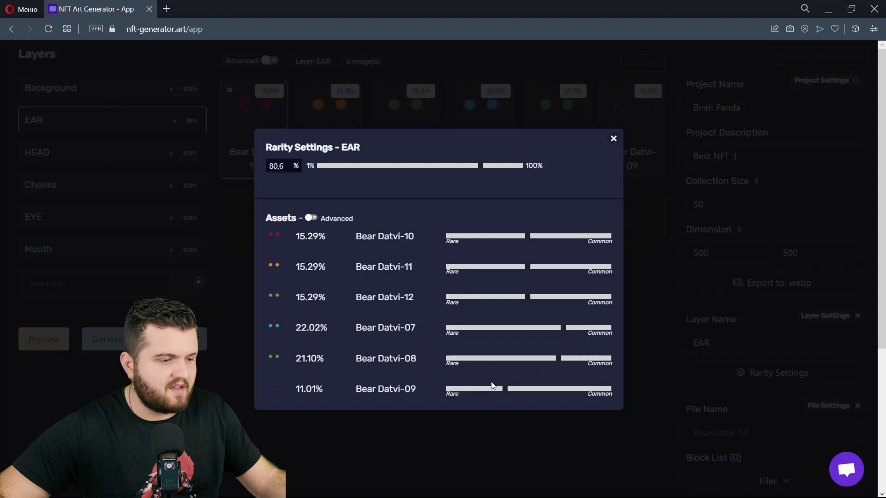
{"action": "left_click_drag", "start_coordinate": [505, 389], "coordinate": [580, 389]}
{"action": "left_click_drag", "start_coordinate": [558, 358], "coordinate": [526, 358]}
{"action": "left_click_drag", "start_coordinate": [527, 298], "coordinate": [496, 297]}
{"action": "left_click_drag", "start_coordinate": [526, 268], "coordinate": [576, 268]}
{"action": "left_click_drag", "start_coordinate": [525, 236], "coordinate": [510, 236]}
{"action": "left_click", "coordinate": [613, 138]}
{"action": "left_click", "coordinate": [129, 164]}
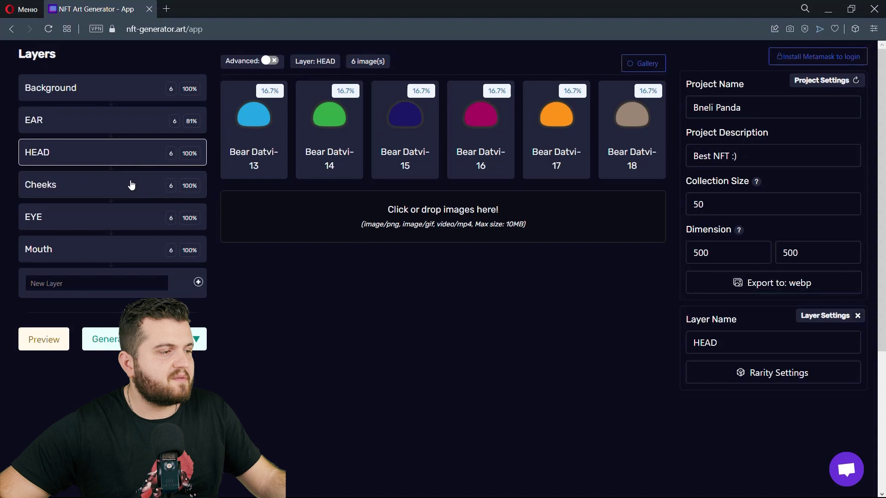
- Reweight the HEAD assets Datvi-13 to -18 unevenly, with Datvi-18 at 25.2%
{"action": "left_click", "coordinate": [751, 375]}
{"action": "left_click", "coordinate": [515, 236]}
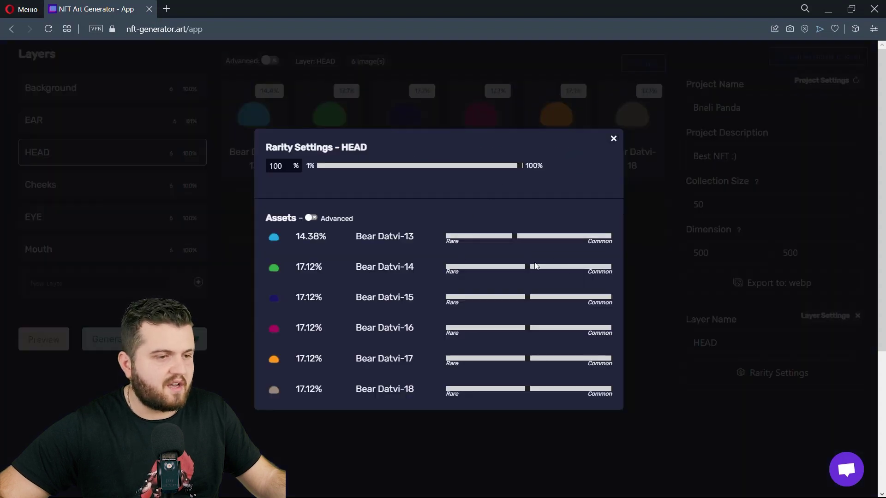
{"action": "left_click_drag", "start_coordinate": [528, 267], "coordinate": [564, 267]}
{"action": "left_click_drag", "start_coordinate": [528, 298], "coordinate": [492, 298]}
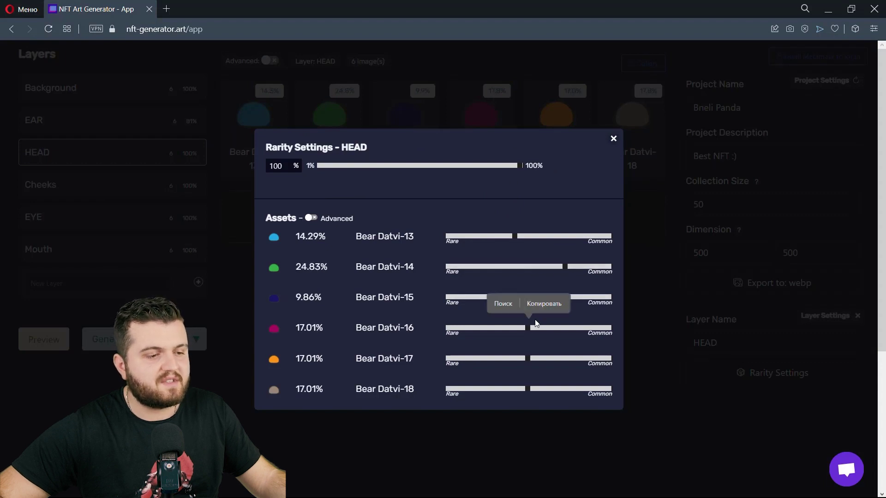
{"action": "left_click_drag", "start_coordinate": [529, 328], "coordinate": [563, 328]}
{"action": "left_click", "coordinate": [542, 359]}
{"action": "mouse_move", "coordinate": [522, 389]}
{"action": "left_mouse_down"}
{"action": "mouse_move", "coordinate": [482, 388]}
{"action": "mouse_move", "coordinate": [583, 387]}
{"action": "left_mouse_up"}
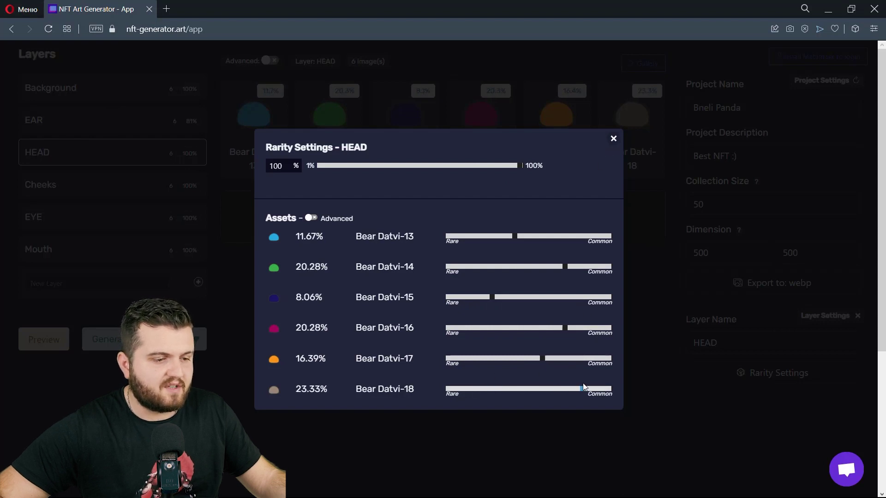
{"action": "left_click_drag", "start_coordinate": [542, 359], "coordinate": [510, 358]}
{"action": "left_click_drag", "start_coordinate": [564, 328], "coordinate": [552, 328]}
{"action": "left_click", "coordinate": [614, 138]}
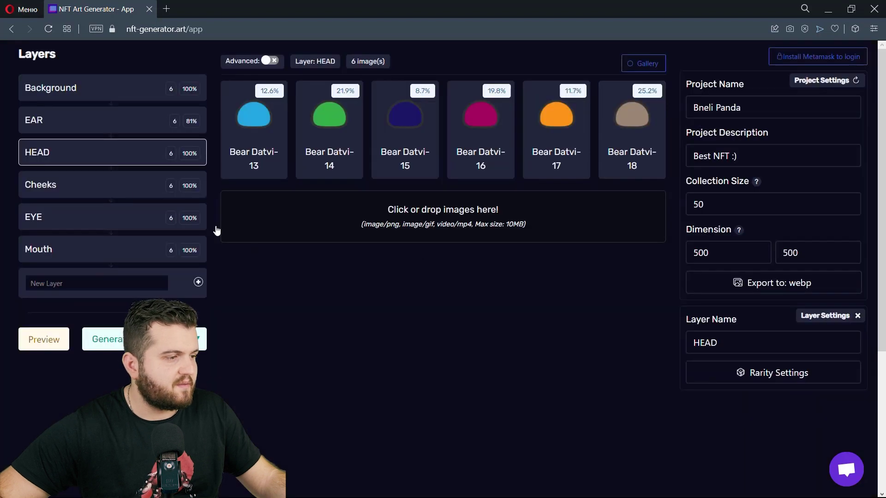
- Reweight the Cheeks assets from 10.1% up to 25.7% for Bear Datvi-24
{"action": "left_click", "coordinate": [92, 189]}
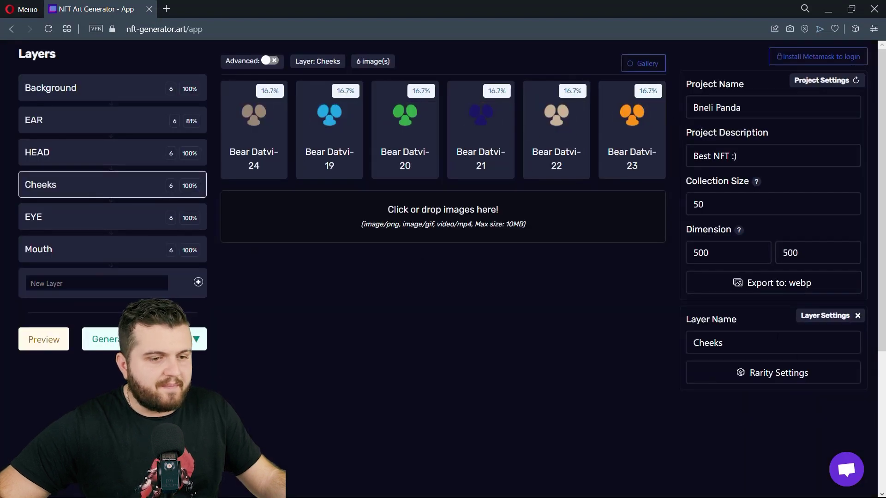
{"action": "left_click", "coordinate": [762, 376]}
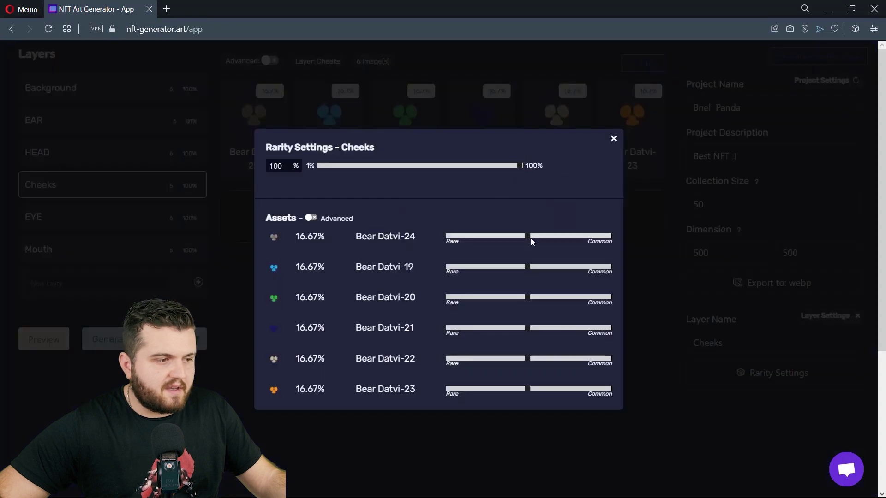
{"action": "left_click_drag", "start_coordinate": [531, 237], "coordinate": [587, 237]}
{"action": "left_click_drag", "start_coordinate": [527, 358], "coordinate": [575, 359]}
{"action": "left_click_drag", "start_coordinate": [526, 297], "coordinate": [501, 297]}
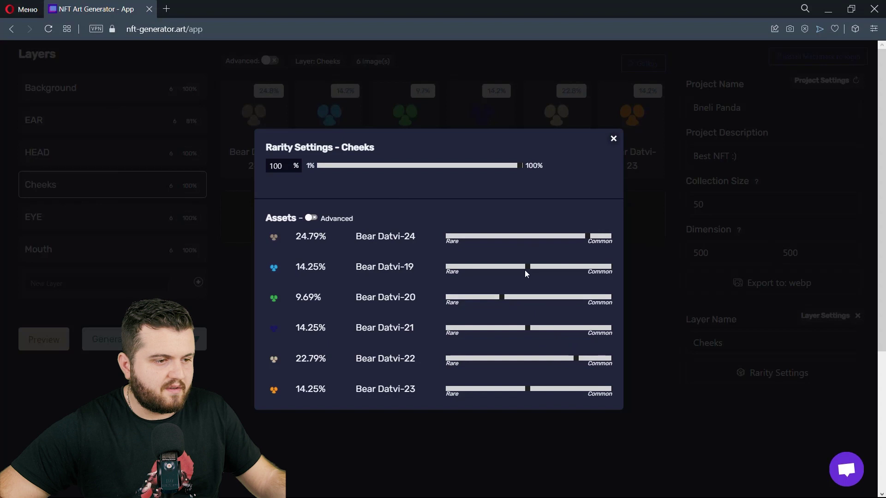
{"action": "left_click_drag", "start_coordinate": [527, 267], "coordinate": [540, 269]}
{"action": "left_click_drag", "start_coordinate": [528, 389], "coordinate": [504, 389]}
{"action": "left_click", "coordinate": [613, 138]}
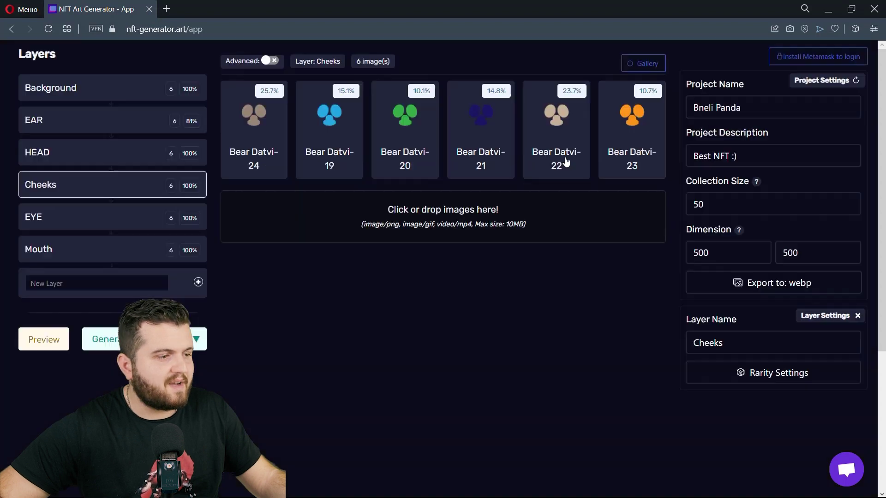
{"action": "left_click", "coordinate": [119, 223]}
- Reweight the EYE assets from 5.6% for Bear Datvi-29 to 30.5% for Datvi-28
{"action": "left_click", "coordinate": [766, 372]}
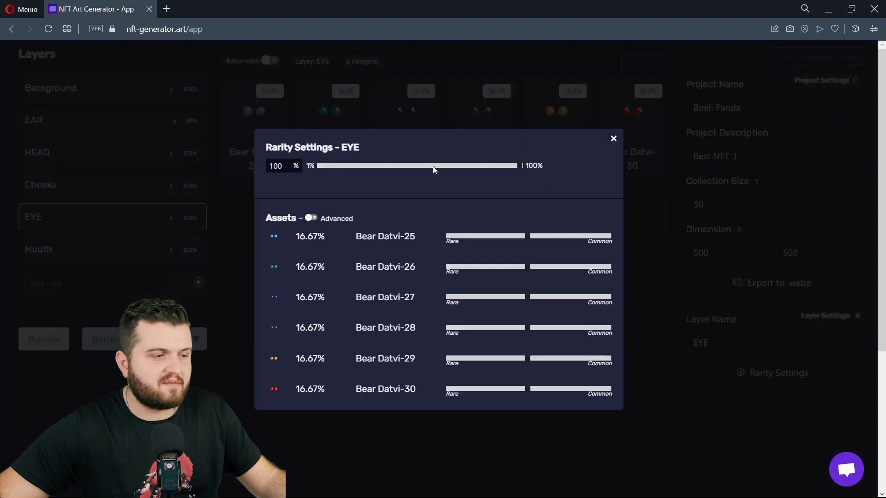
{"action": "scroll", "coordinate": [413, 172], "scroll_direction": "down", "scroll_amount": 1}
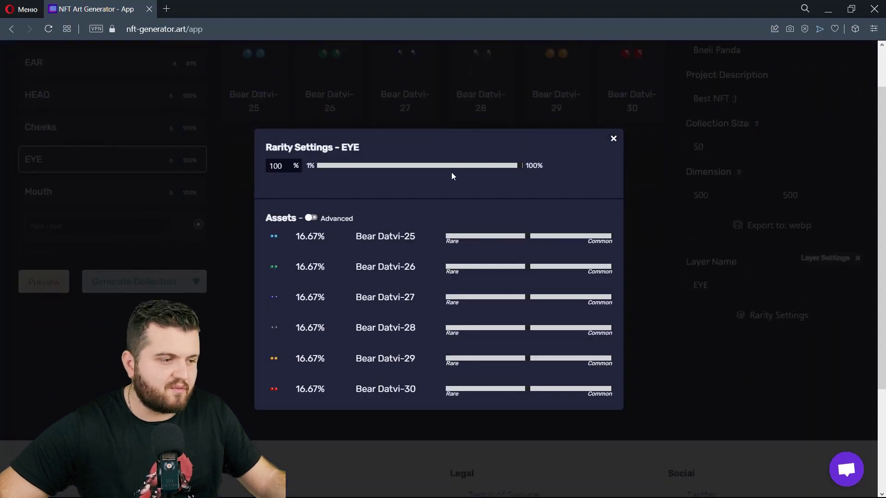
{"action": "scroll", "coordinate": [588, 206], "scroll_direction": "up", "scroll_amount": 1}
{"action": "left_click_drag", "start_coordinate": [533, 387], "coordinate": [512, 385]}
{"action": "left_click_drag", "start_coordinate": [536, 327], "coordinate": [579, 328]}
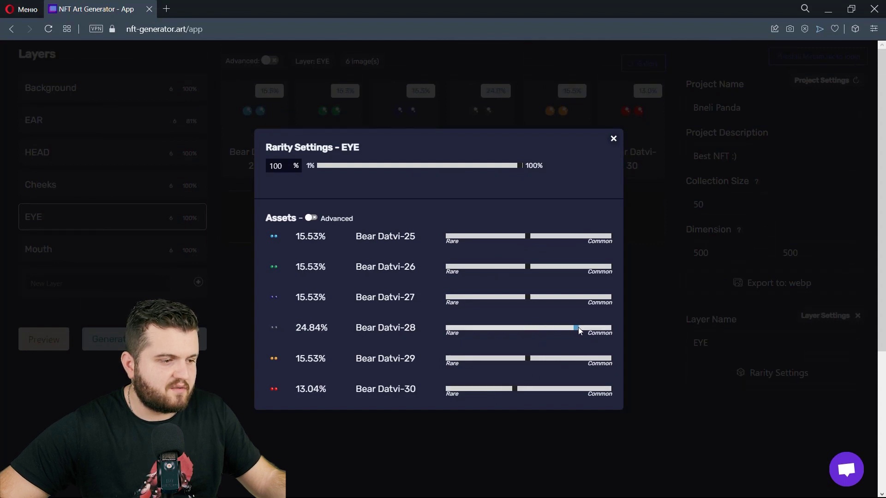
{"action": "left_click_drag", "start_coordinate": [525, 298], "coordinate": [550, 297]}
{"action": "left_click_drag", "start_coordinate": [528, 267], "coordinate": [487, 266]}
{"action": "left_click_drag", "start_coordinate": [527, 236], "coordinate": [512, 236]}
{"action": "left_click_drag", "start_coordinate": [521, 359], "coordinate": [470, 359]}
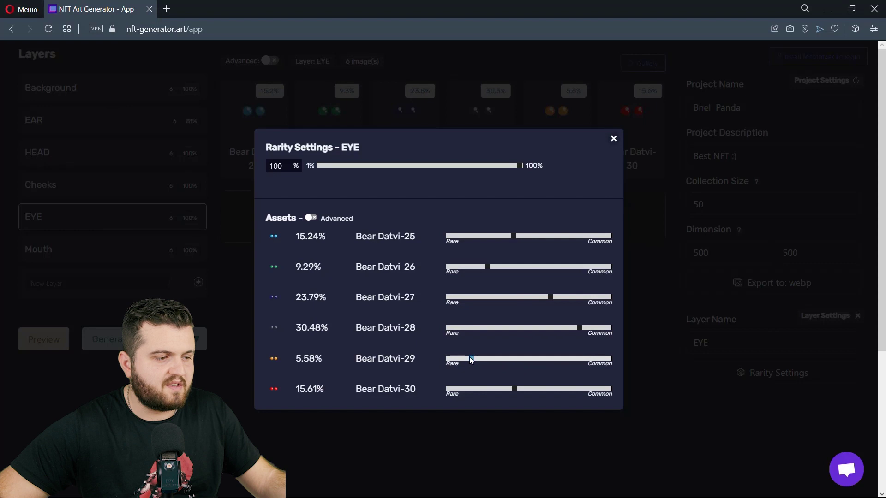
{"action": "left_click", "coordinate": [611, 139]}
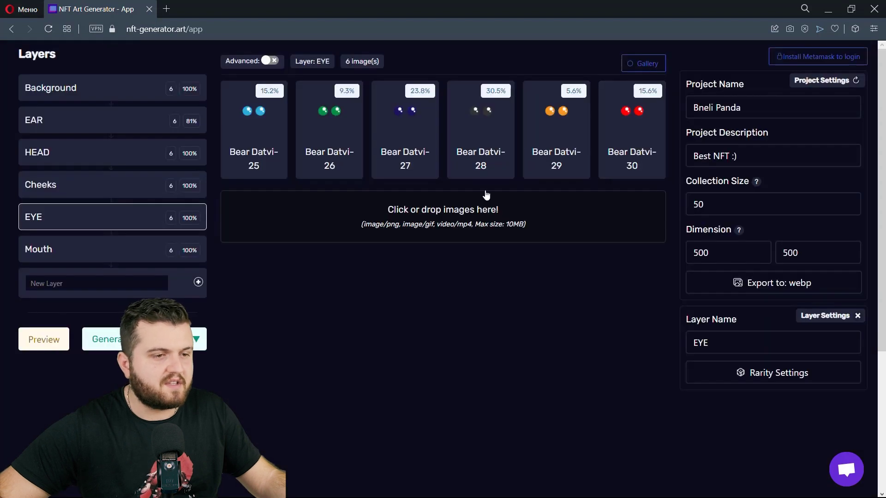
{"action": "left_click", "coordinate": [102, 247]}
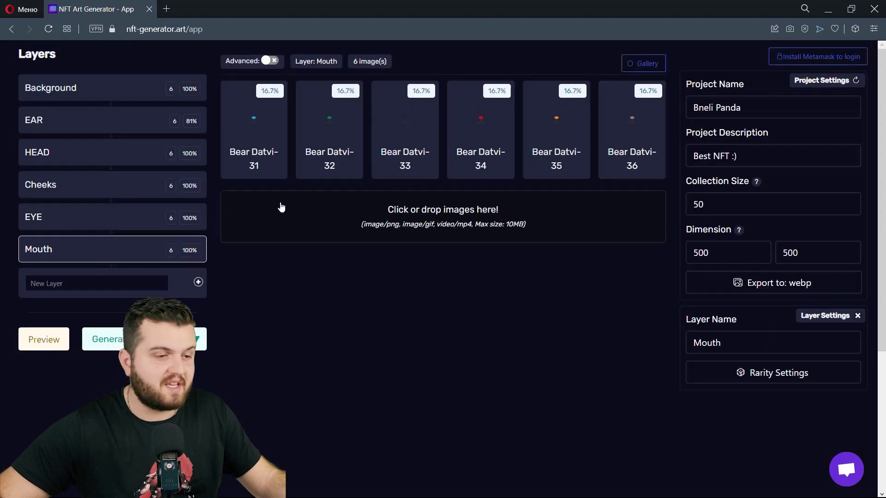
- Reweight the Mouth assets from 8.6% for Datvi-32 to 21.7% for Datvi-33 and -34
{"action": "left_click", "coordinate": [743, 374]}
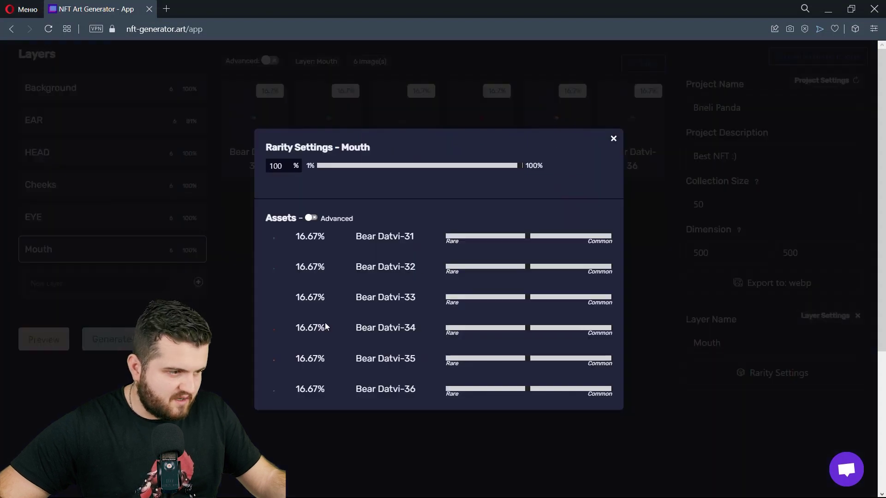
{"action": "left_click_drag", "start_coordinate": [514, 327], "coordinate": [556, 327]}
{"action": "left_click_drag", "start_coordinate": [359, 297], "coordinate": [415, 298]}
{"action": "left_click_drag", "start_coordinate": [356, 328], "coordinate": [416, 333]}
{"action": "left_click", "coordinate": [351, 331]}
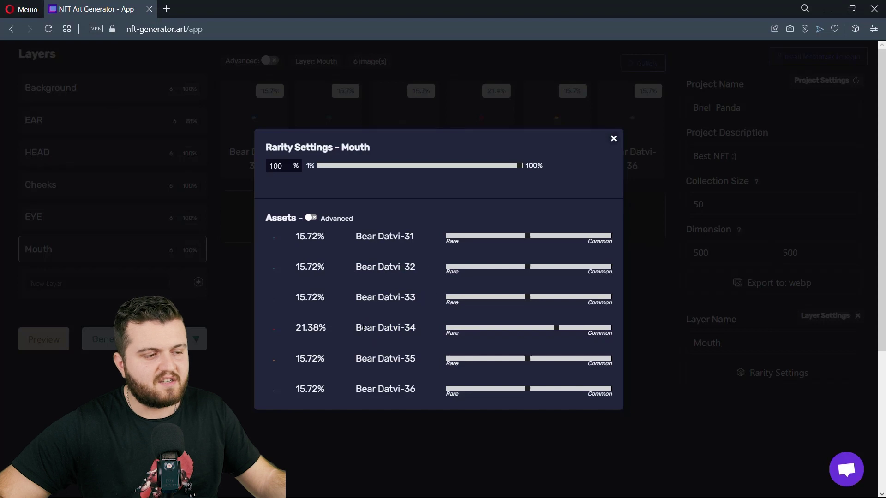
{"action": "left_click_drag", "start_coordinate": [355, 328], "coordinate": [396, 329]}
{"action": "triple_click", "coordinate": [410, 327]}
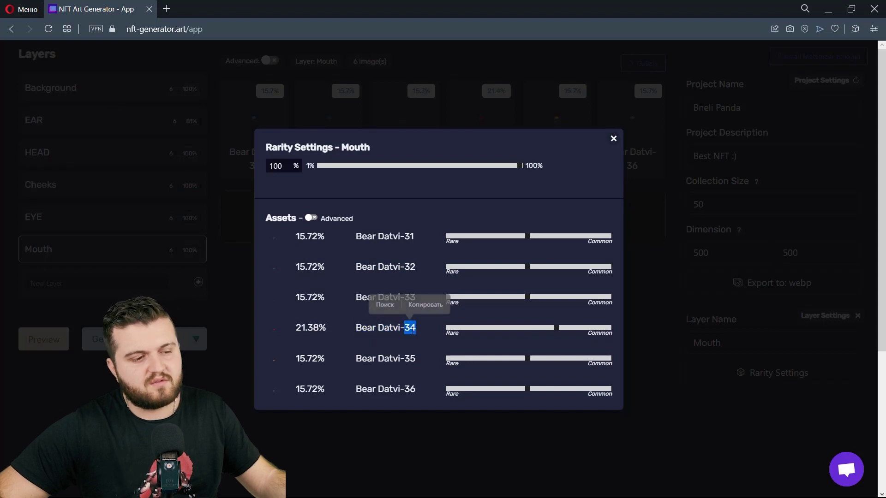
{"action": "left_click_drag", "start_coordinate": [527, 358], "coordinate": [496, 358]}
{"action": "left_click_drag", "start_coordinate": [527, 297], "coordinate": [557, 297]}
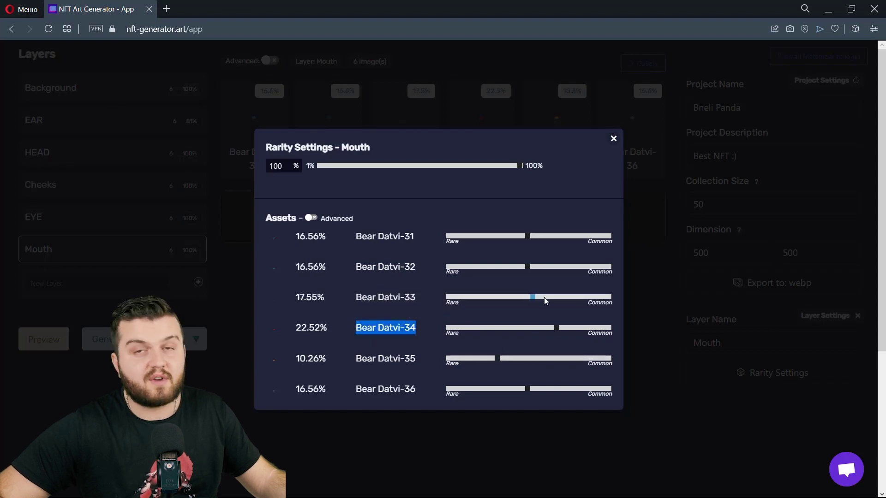
{"action": "left_click_drag", "start_coordinate": [527, 267], "coordinate": [491, 266]}
{"action": "left_click_drag", "start_coordinate": [528, 236], "coordinate": [547, 235]}
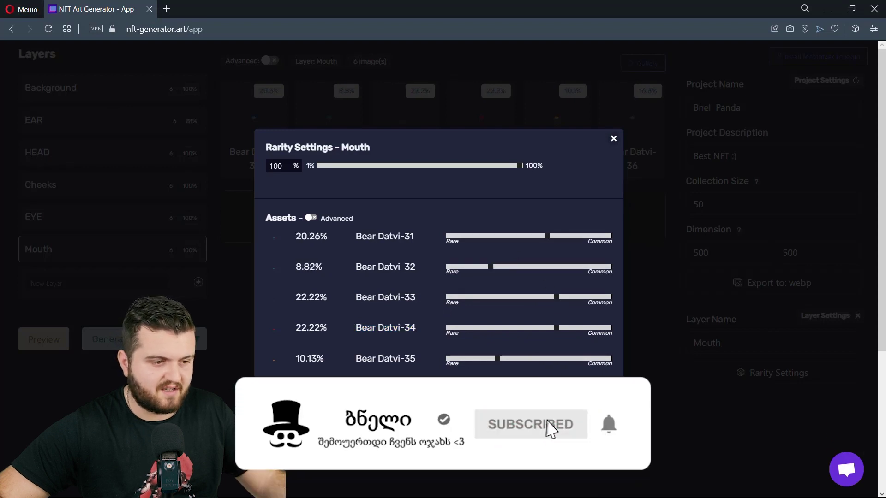
{"action": "left_click_drag", "start_coordinate": [555, 389], "coordinate": [572, 389]}
{"action": "left_click", "coordinate": [613, 139]}
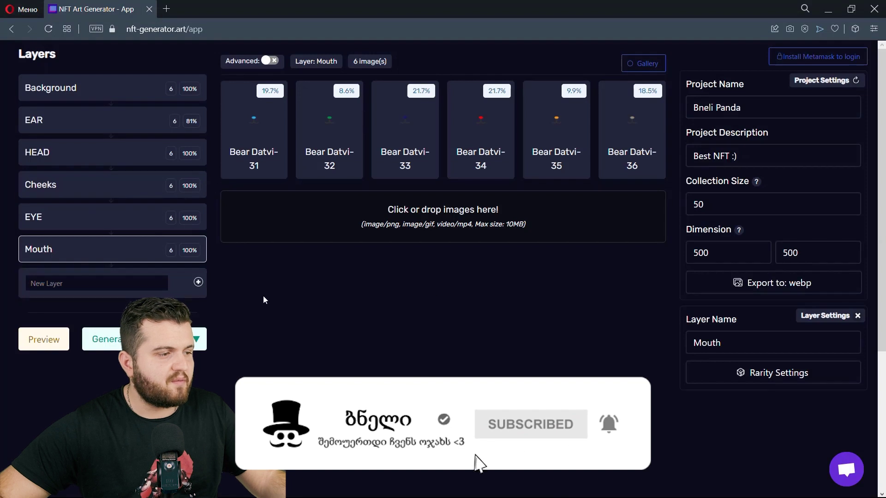
- Show the gallery of 50 combinations and reshuffle the random bears a few times
{"action": "left_click", "coordinate": [638, 71]}
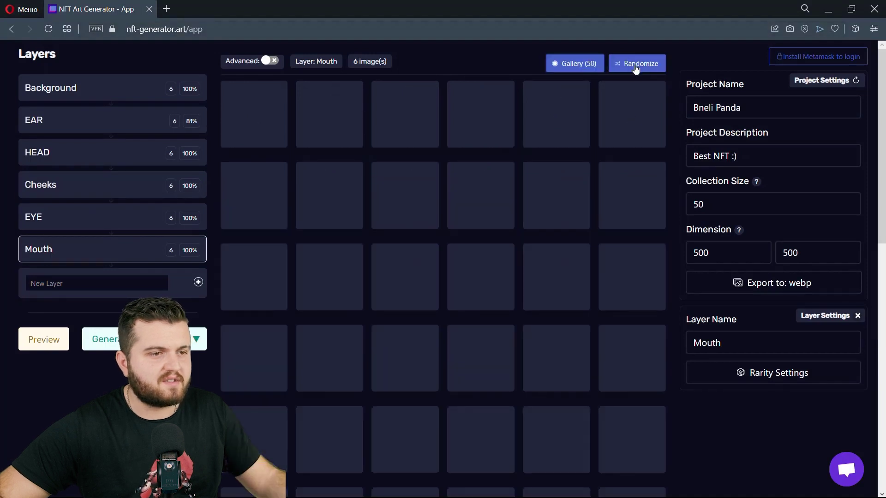
{"action": "left_click", "coordinate": [636, 68]}
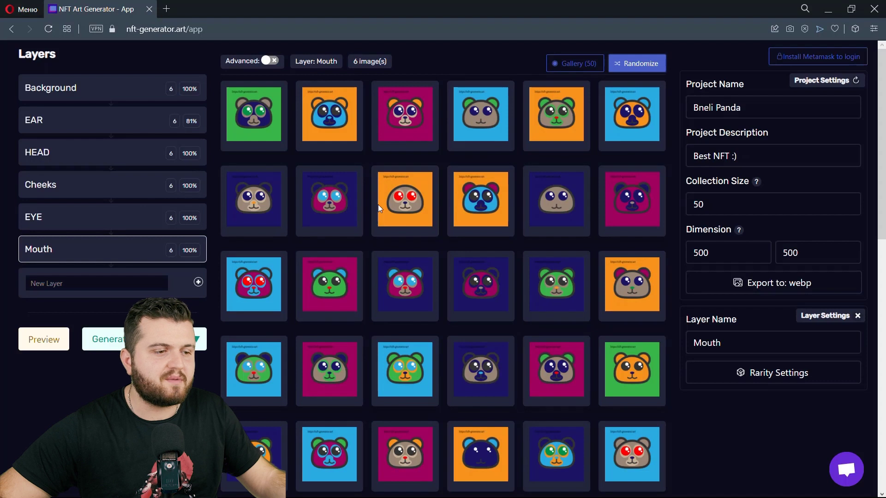
{"action": "left_click", "coordinate": [644, 67]}
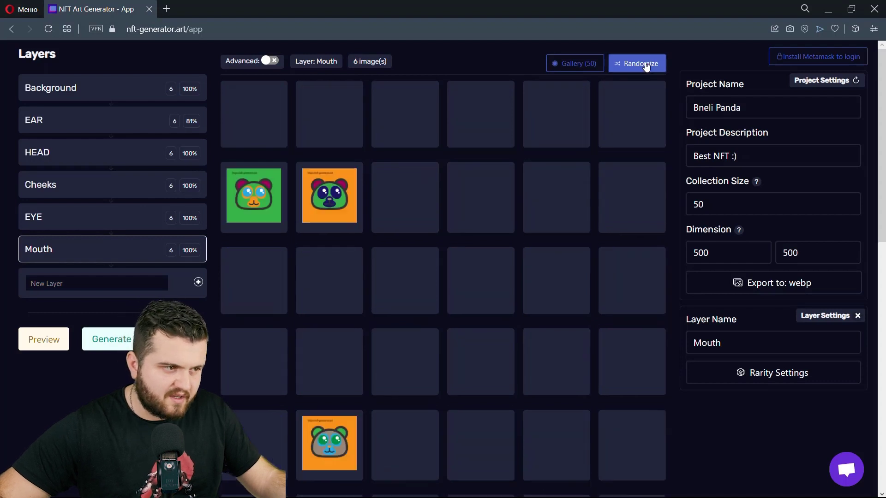
{"action": "left_click", "coordinate": [646, 67]}
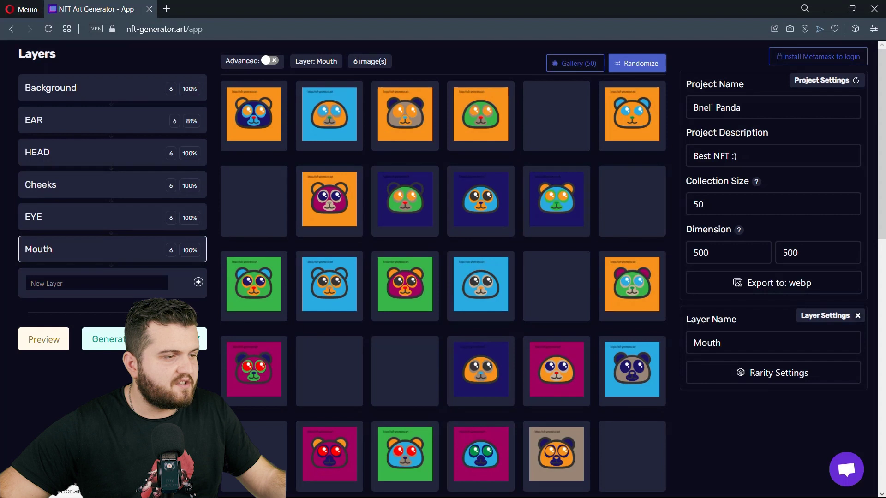
- Preview several random bears, then generate the 50-image collection
{"action": "left_click", "coordinate": [46, 341]}
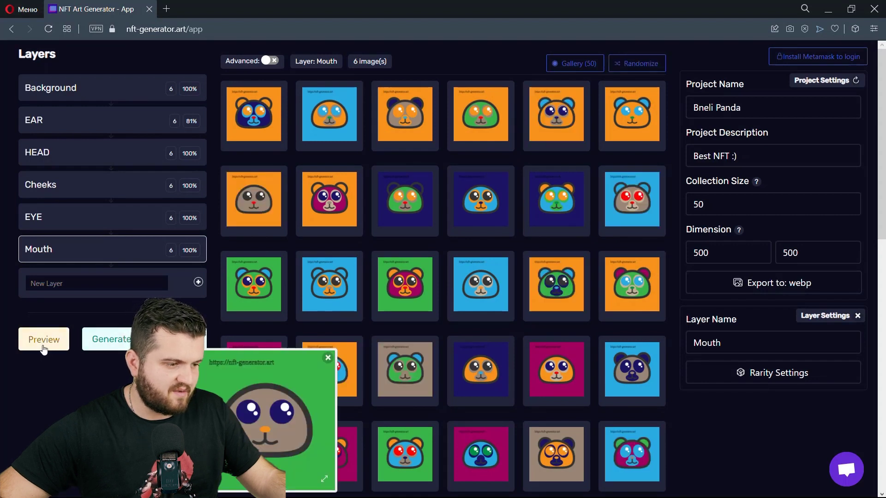
{"action": "left_click", "coordinate": [44, 348]}
{"action": "left_click", "coordinate": [44, 348]}
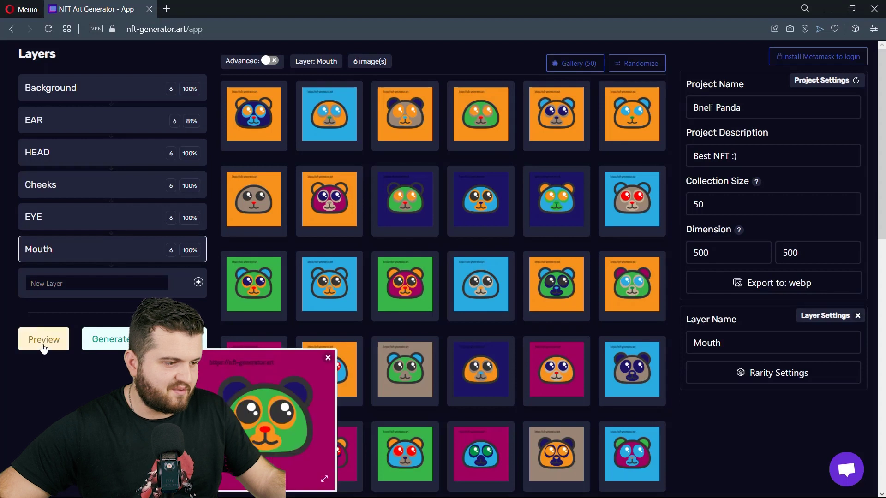
{"action": "left_click", "coordinate": [44, 348]}
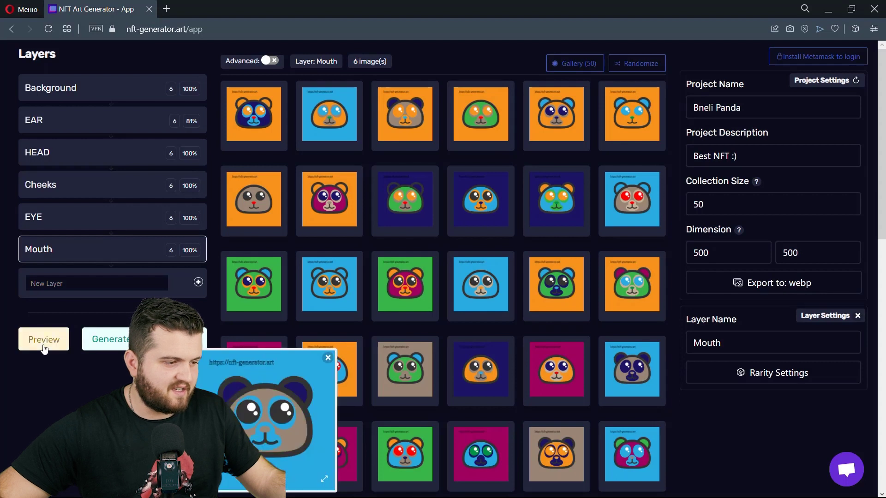
{"action": "left_click", "coordinate": [43, 348]}
{"action": "left_click", "coordinate": [124, 341]}
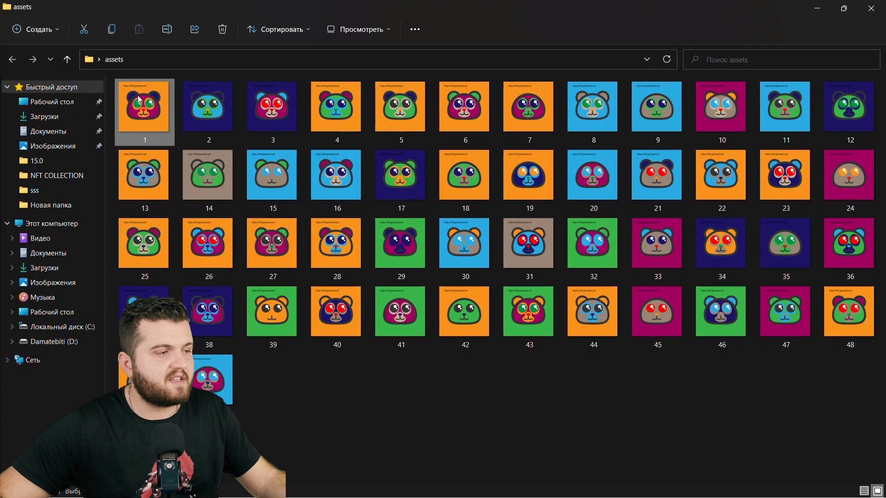
- Open 1.webp from the assets folder in the image viewer
{"action": "double_click", "coordinate": [153, 101]}
- Maximize the viewer and step through the generated bears up to 44.webp
{"action": "left_click", "coordinate": [679, 86]}
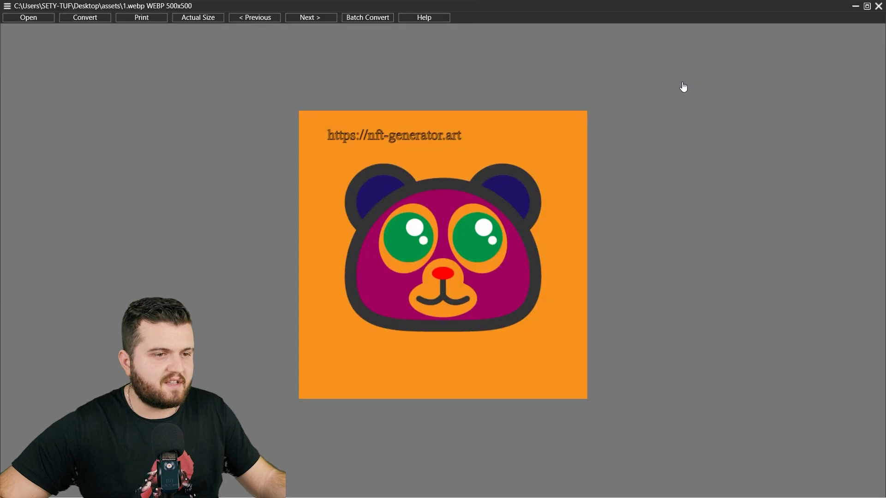
{"action": "key", "text": "Right"}
{"action": "key", "text": "Right"}
{"action": "key", "text": "Right"}
{"action": "key", "text": "Right"}
{"action": "key", "text": "Right"}
{"action": "key", "text": "Right"}
{"action": "key", "text": "Right"}
{"action": "key", "text": "Right"}
{"action": "key", "text": "Right"}
{"action": "key", "text": "Right"}
{"action": "key", "text": "Right"}
{"action": "key", "text": "Right"}
{"action": "key", "text": "Right"}
{"action": "key", "text": "Right"}
{"action": "key", "text": "Right"}
{"action": "key", "text": "Right"}
{"action": "key", "text": "Right"}
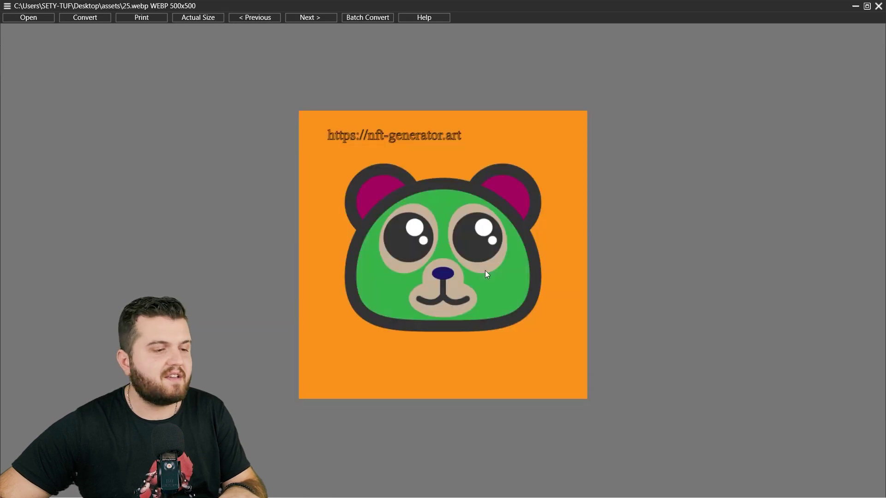
{"action": "key", "text": "Right"}
{"action": "key", "text": "Right"}
{"action": "key", "text": "Right"}
{"action": "key", "text": "Right"}
{"action": "key", "text": "Right"}
{"action": "key", "text": "Right"}
{"action": "key", "text": "Right"}
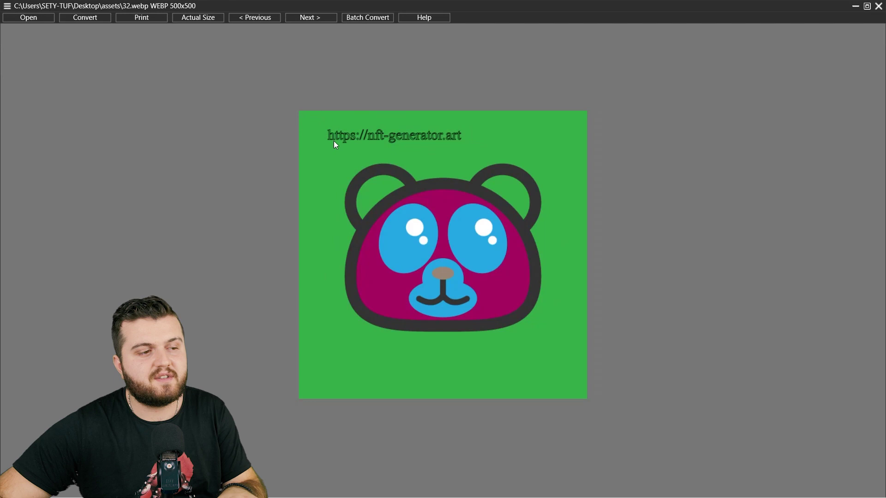
{"action": "key", "text": "Right"}
{"action": "key", "text": "Right"}
{"action": "key", "text": "Right"}
{"action": "key", "text": "Right"}
{"action": "key", "text": "Right"}
{"action": "key", "text": "Right"}
{"action": "key", "text": "Right"}
{"action": "key", "text": "Right"}
{"action": "key", "text": "Right"}
{"action": "key", "text": "Right"}
{"action": "key", "text": "Right"}
{"action": "key", "text": "Right"}
{"action": "key", "text": "Right"}
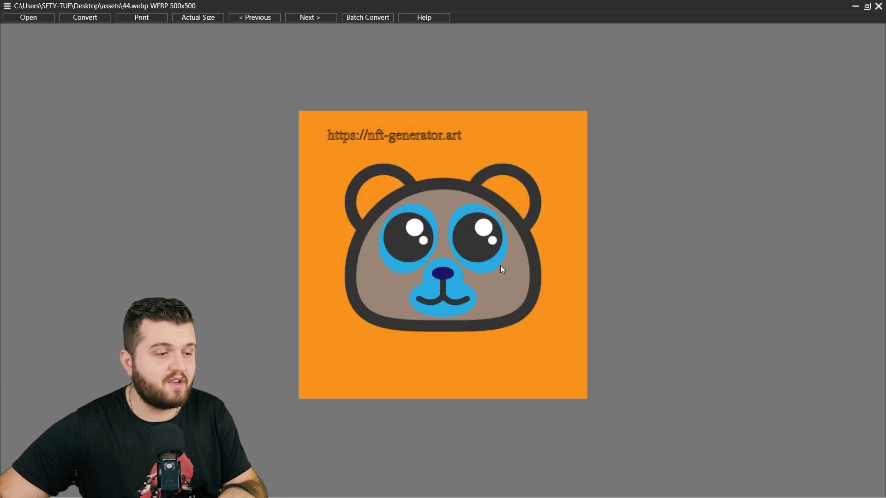
{"action": "key", "text": "Right"}
{"action": "key", "text": "Right"}
{"action": "key", "text": "Right"}
{"action": "key", "text": "Right"}
{"action": "key", "text": "Right"}
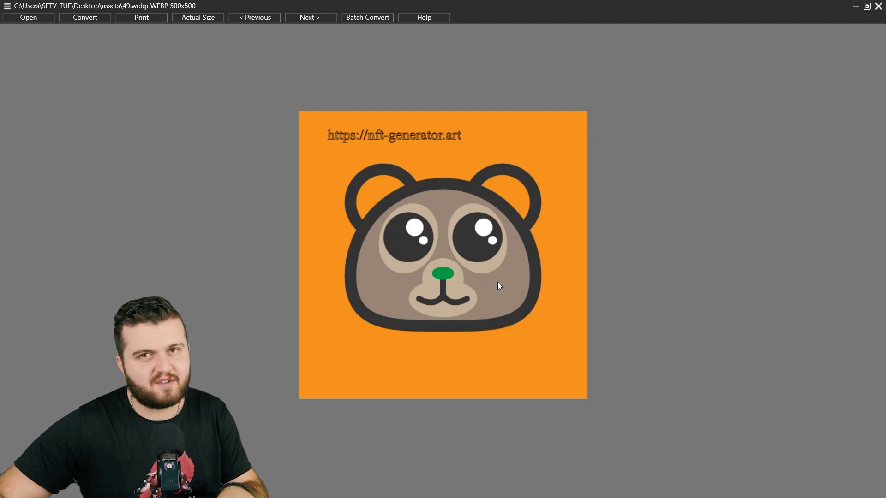
- Browse the remaining bears through 49.webp, then close the image viewer
{"action": "key", "text": "Right"}
{"action": "key", "text": "Right"}
{"action": "key", "text": "Right"}
{"action": "key", "text": "Right"}
{"action": "key", "text": "Right"}
{"action": "key", "text": "Right"}
{"action": "key", "text": "Right"}
{"action": "key", "text": "Right"}
{"action": "key", "text": "Right"}
{"action": "key", "text": "Right"}
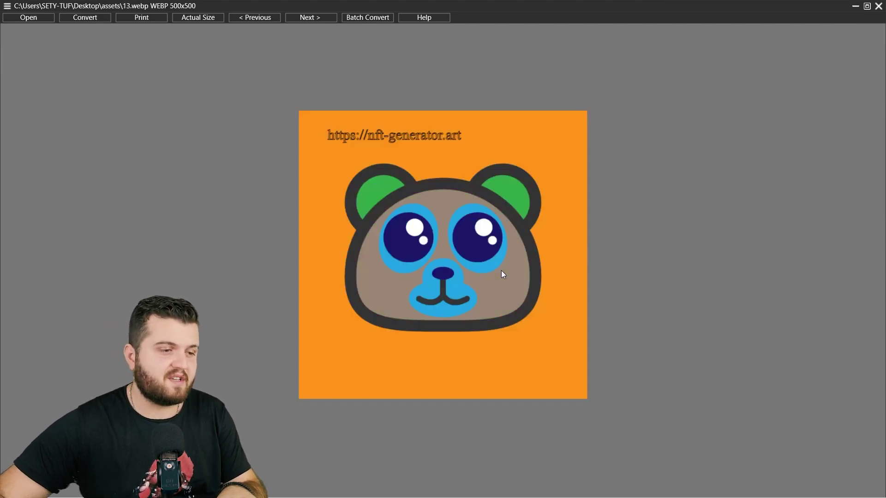
{"action": "key", "text": "Right"}
{"action": "key", "text": "Right"}
{"action": "key", "text": "Right"}
{"action": "key", "text": "Right"}
{"action": "key", "text": "Right"}
{"action": "key", "text": "Right"}
{"action": "key", "text": "Right"}
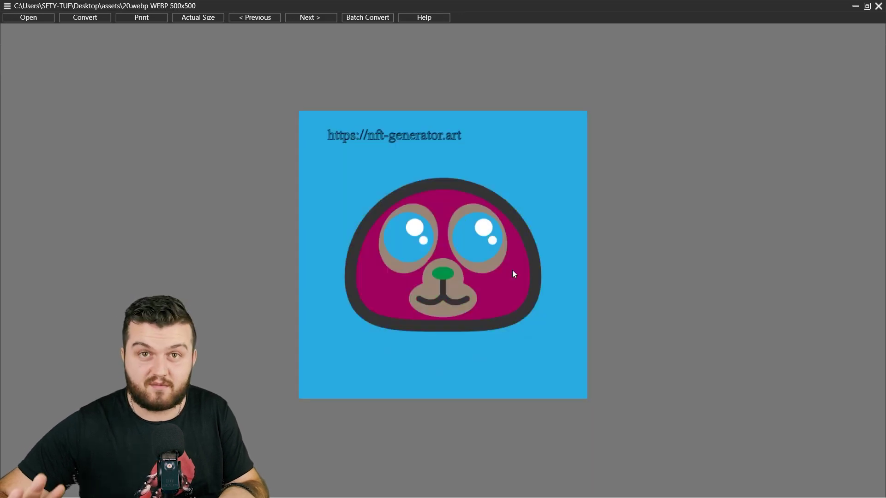
{"action": "key", "text": "Right"}
{"action": "key", "text": "Right"}
{"action": "key", "text": "Right"}
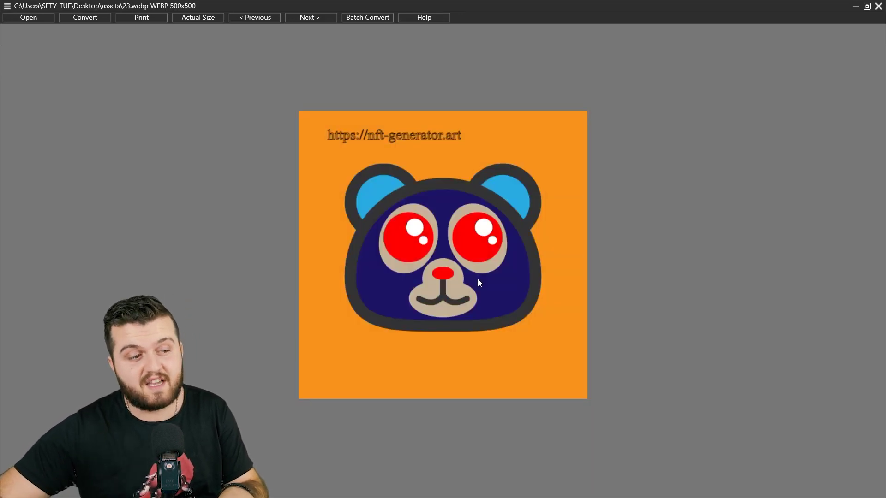
{"action": "key", "text": "Right"}
{"action": "key", "text": "Right"}
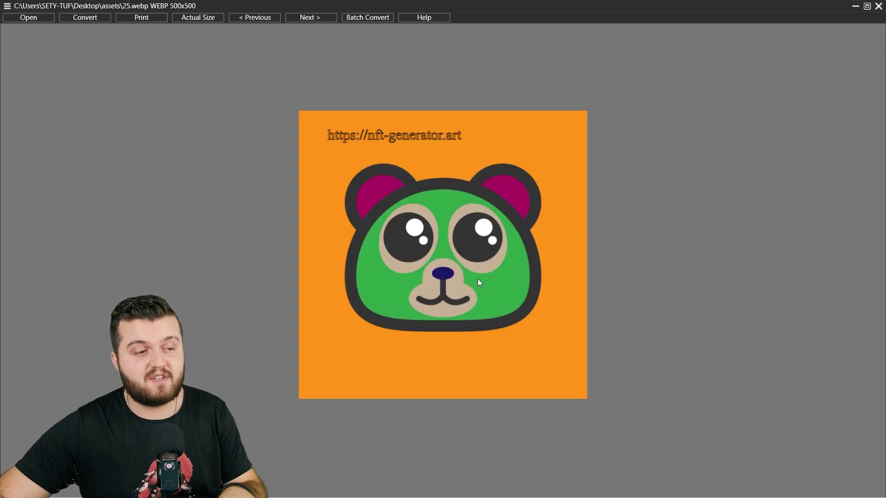
{"action": "key", "text": "Right"}
{"action": "key", "text": "Right"}
{"action": "key", "text": "Right"}
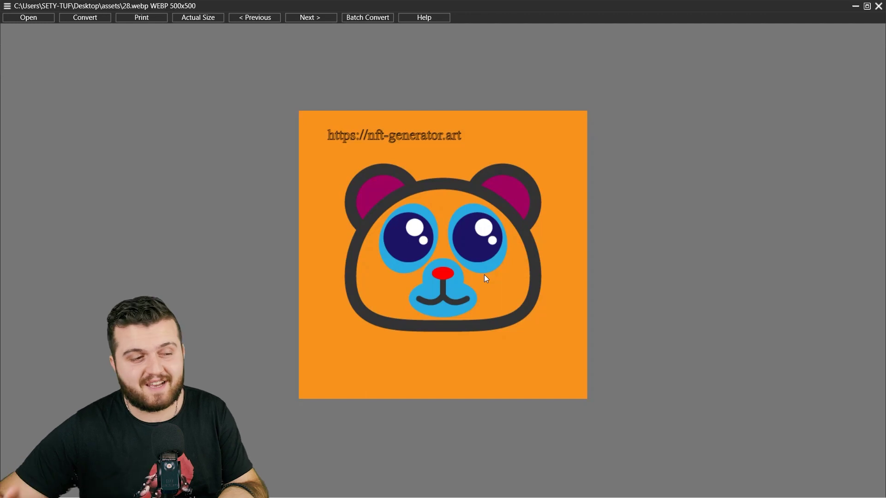
{"action": "key", "text": "Right"}
{"action": "key", "text": "Right"}
{"action": "key", "text": "Right"}
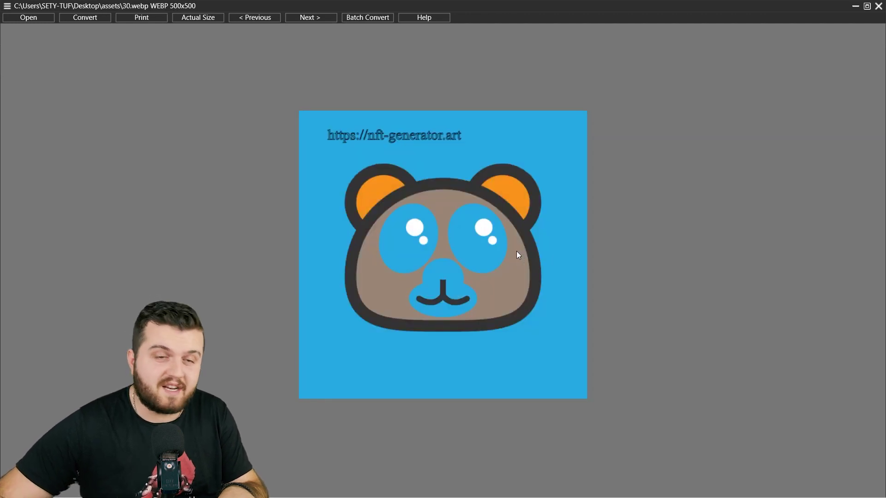
{"action": "key", "text": "Right"}
{"action": "key", "text": "Right"}
{"action": "key", "text": "Right"}
{"action": "key", "text": "Right"}
{"action": "key", "text": "Right"}
{"action": "key", "text": "Right"}
{"action": "key", "text": "Right"}
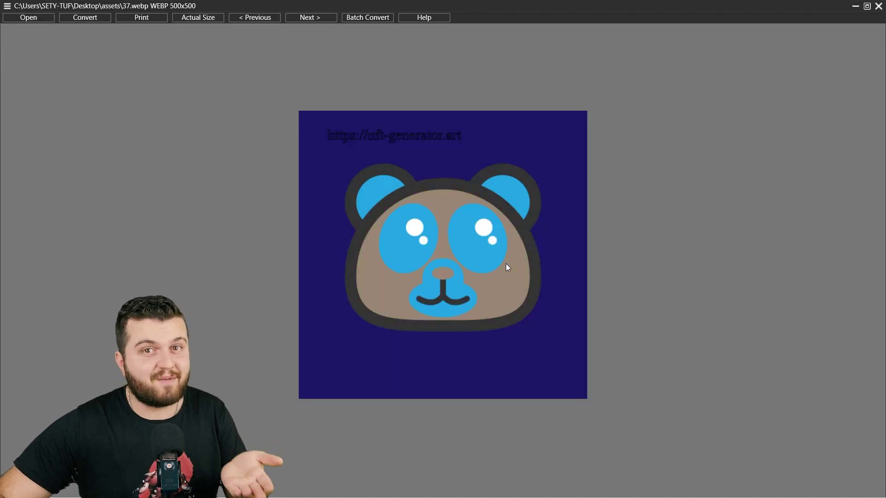
{"action": "key", "text": "Right"}
{"action": "key", "text": "Right"}
{"action": "key", "text": "Right"}
{"action": "key", "text": "Right"}
{"action": "key", "text": "Right"}
{"action": "key", "text": "Right"}
{"action": "key", "text": "Right"}
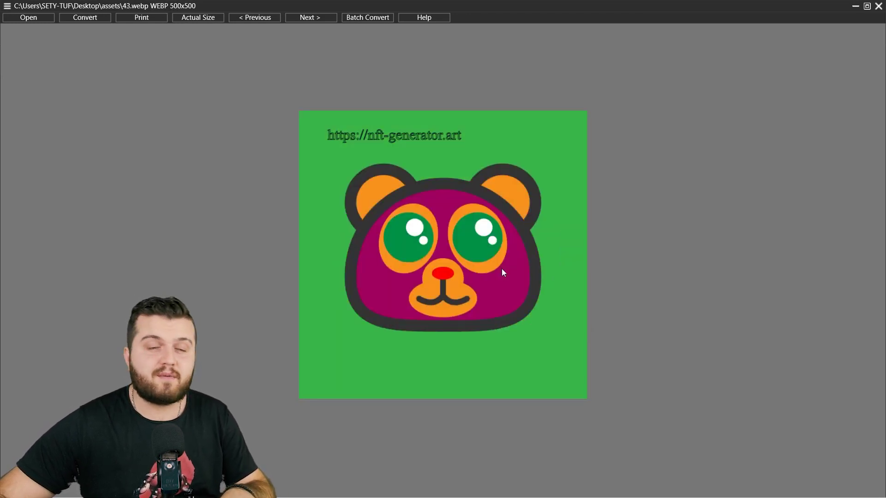
{"action": "key", "text": "Right"}
{"action": "key", "text": "Right"}
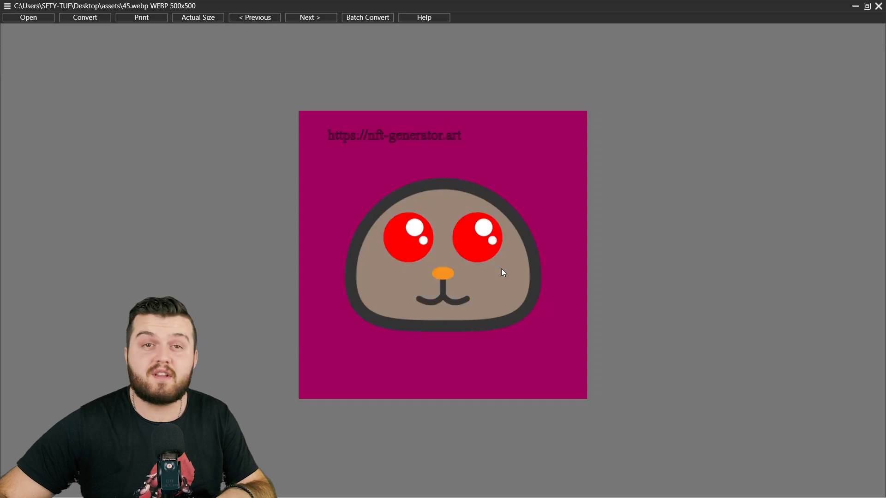
{"action": "key", "text": "Right"}
{"action": "key", "text": "Right"}
{"action": "key", "text": "Right"}
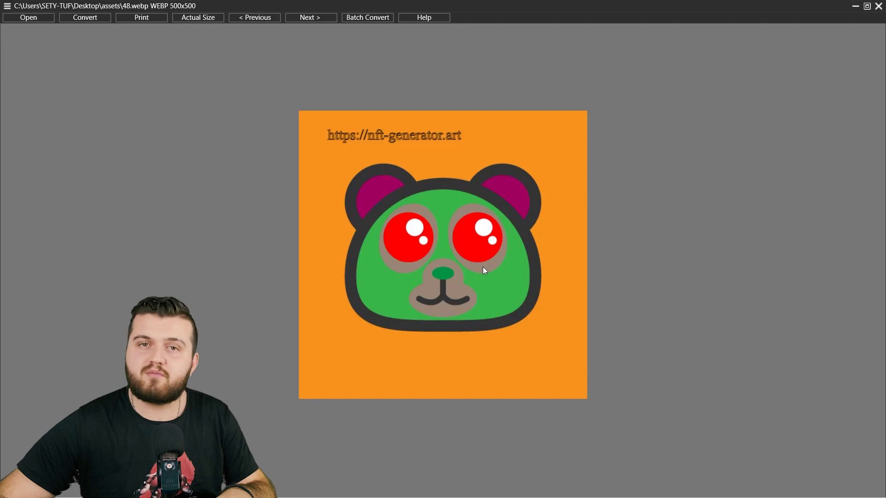
{"action": "key", "text": "Right"}
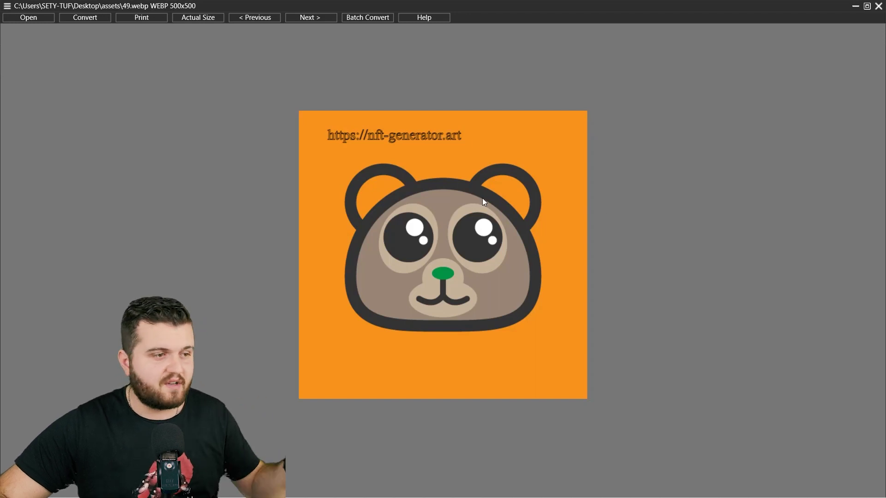
{"action": "left_click", "coordinate": [877, 8]}
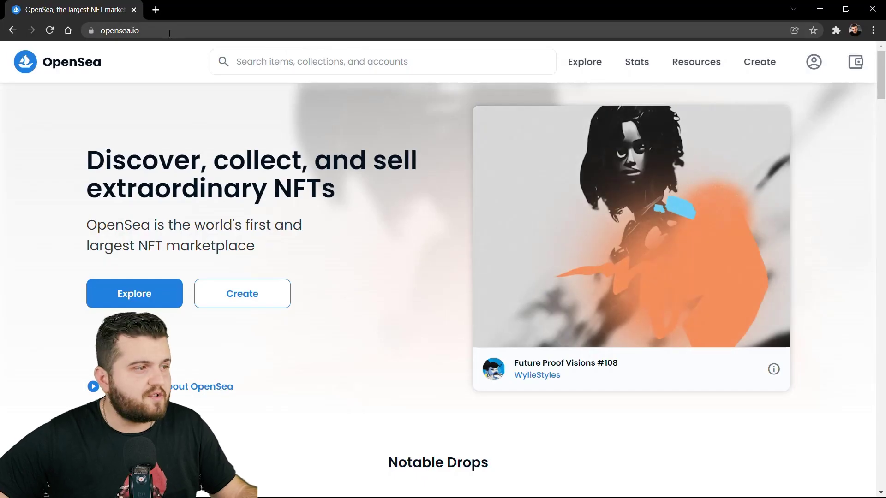
- Reload the opensea.io homepage and scroll through it
{"action": "left_click", "coordinate": [172, 32]}
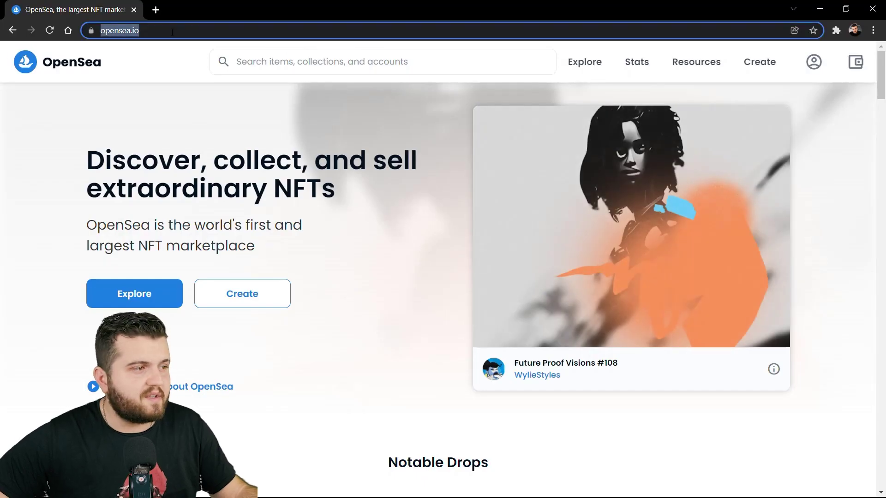
{"action": "key", "text": "End"}
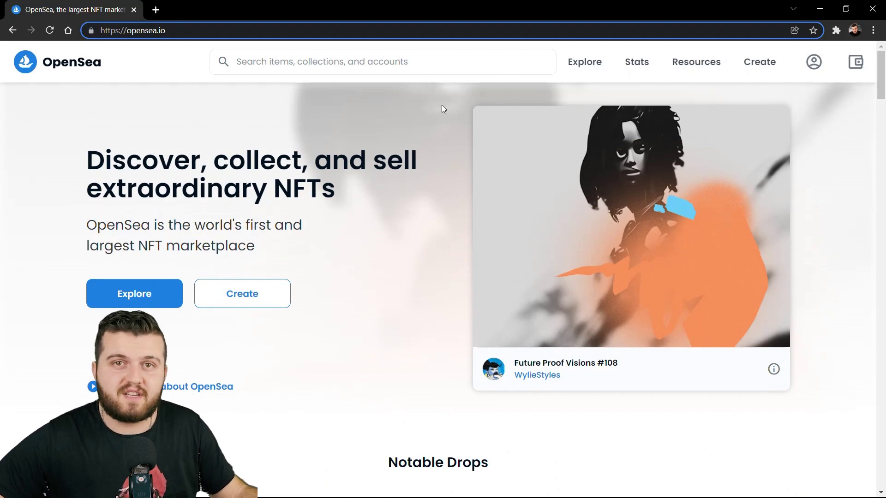
{"action": "scroll", "coordinate": [442, 104], "scroll_direction": "down", "scroll_amount": 2}
{"action": "scroll", "coordinate": [441, 104], "scroll_direction": "up", "scroll_amount": 2}
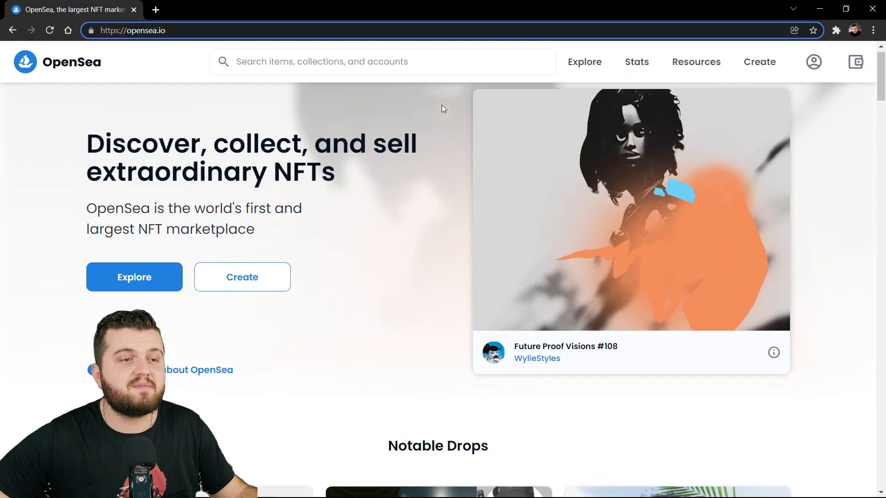
{"action": "scroll", "coordinate": [442, 104], "scroll_direction": "down", "scroll_amount": 5}
{"action": "scroll", "coordinate": [441, 104], "scroll_direction": "up", "scroll_amount": 5}
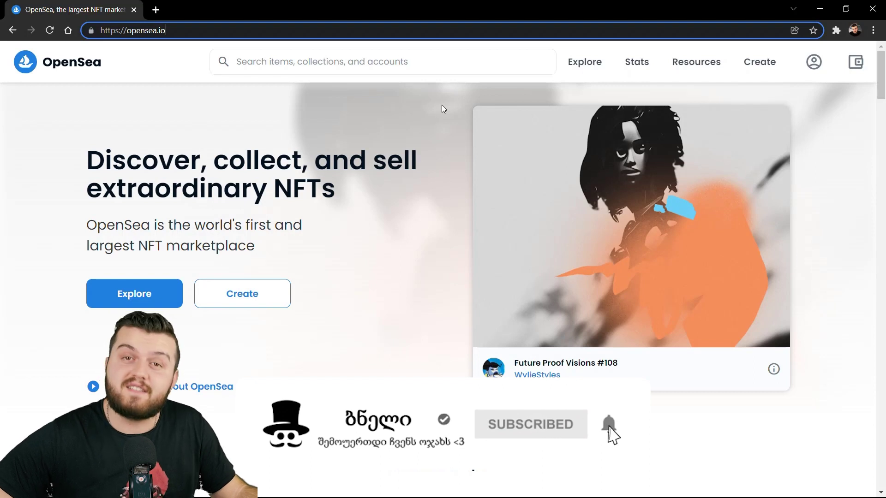
- Open the MetaMask extension and focus its unlock password field
{"action": "left_click", "coordinate": [836, 30]}
{"action": "left_click", "coordinate": [705, 159]}
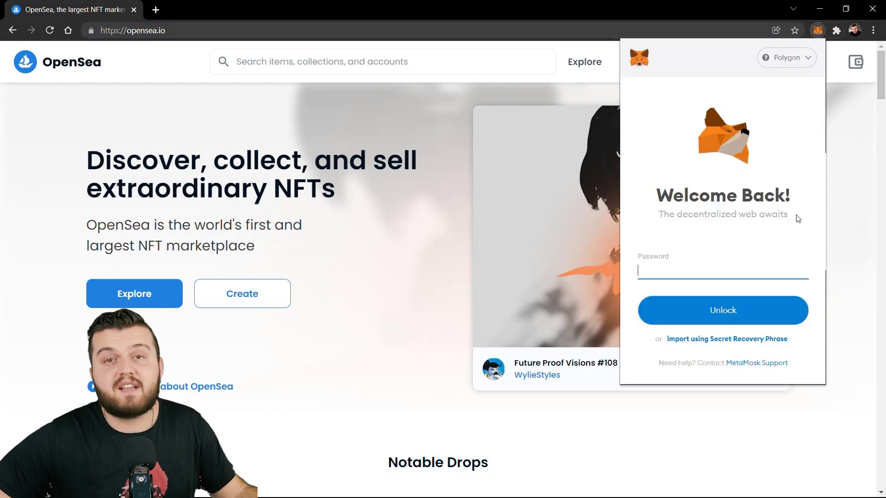
{"action": "left_click", "coordinate": [678, 259]}
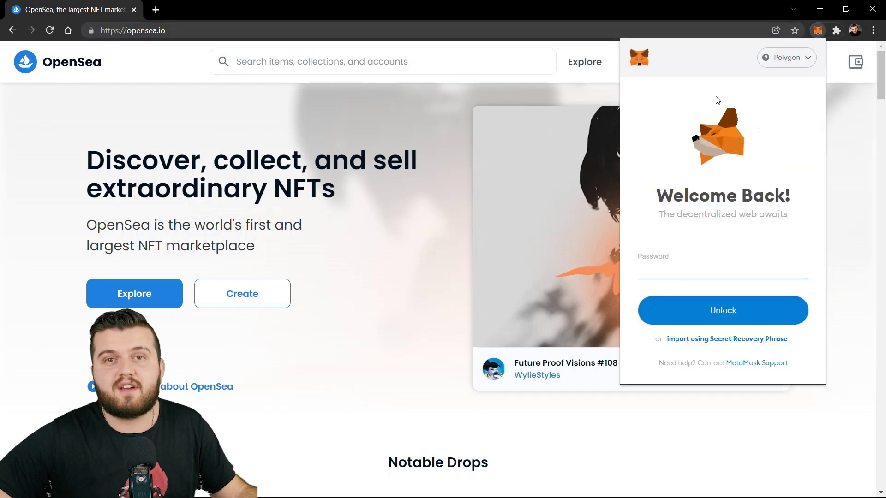
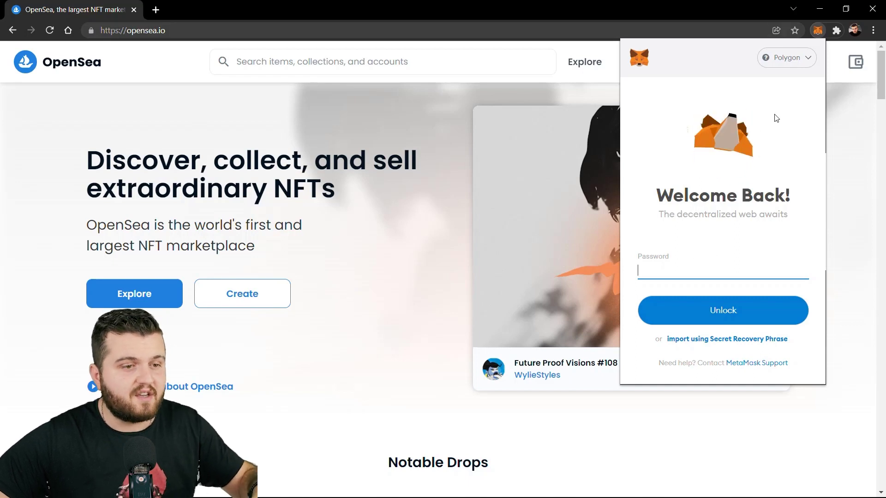
- Unlock MetaMask on Account 1 (0 ETH) with the wallet password, check its networks, and close the popup
{"action": "type", "text": "••••••••••••"}
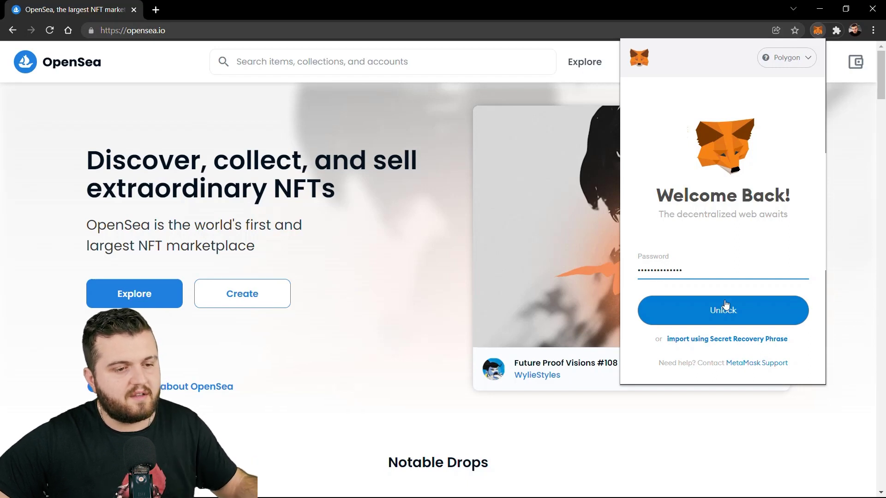
{"action": "left_click", "coordinate": [725, 305]}
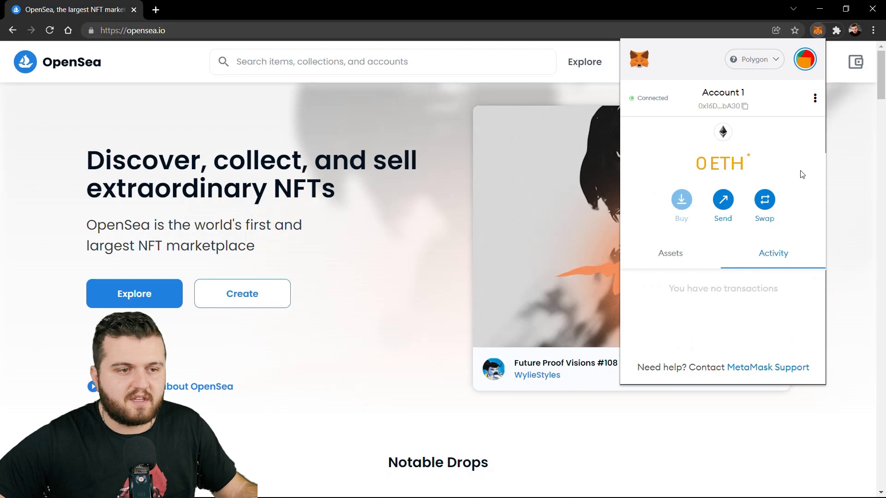
{"action": "left_click", "coordinate": [759, 62]}
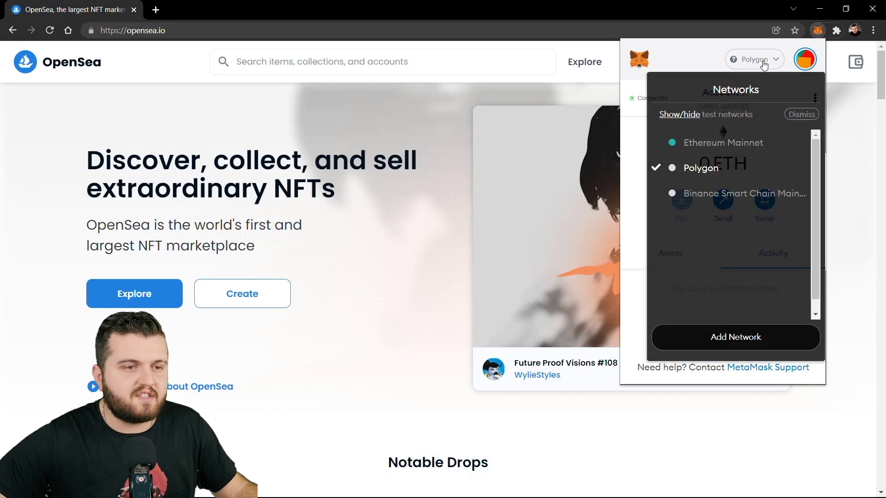
{"action": "left_click", "coordinate": [857, 64]}
- Connect the MetaMask wallet to OpenSea and go to the Create New Item page
{"action": "left_click", "coordinate": [861, 64]}
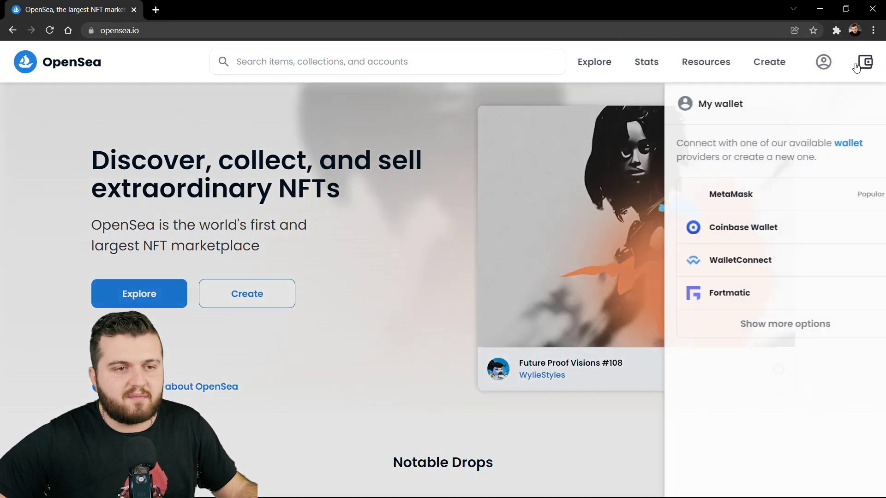
{"action": "left_click", "coordinate": [710, 197]}
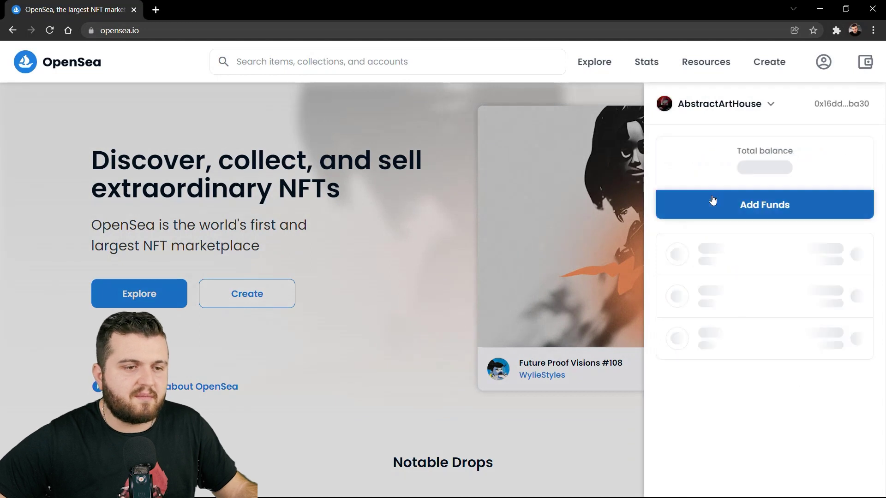
{"action": "left_click", "coordinate": [574, 87]}
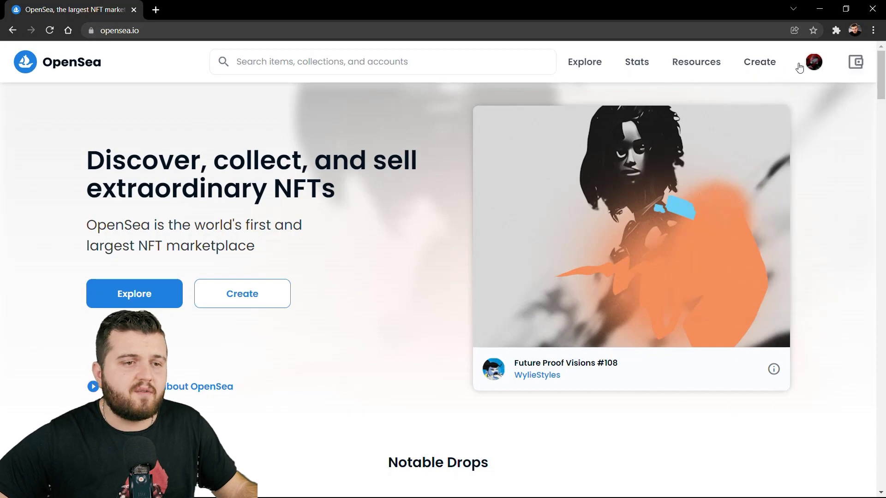
{"action": "left_click", "coordinate": [769, 69]}
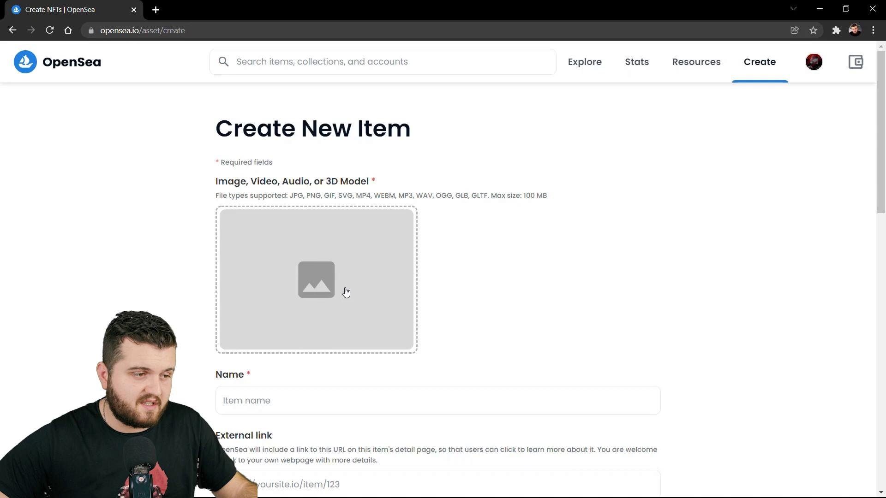
- Drag the orange bear picture from File Explorer into the item's image upload box
{"action": "double_click", "coordinate": [608, 1]}
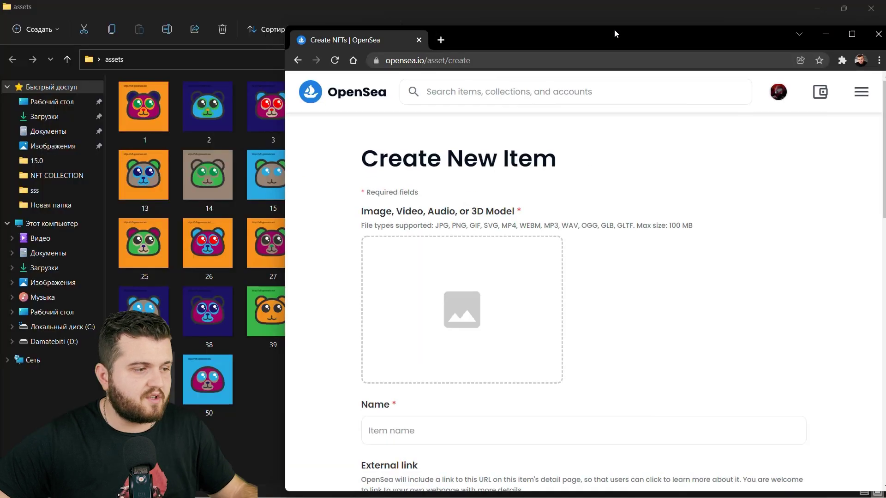
{"action": "left_click_drag", "start_coordinate": [208, 323], "coordinate": [457, 309]}
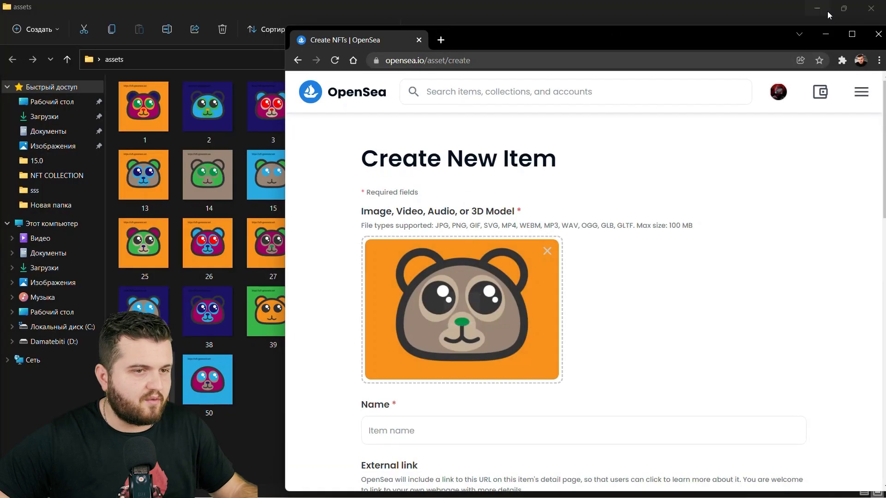
{"action": "left_click", "coordinate": [851, 37]}
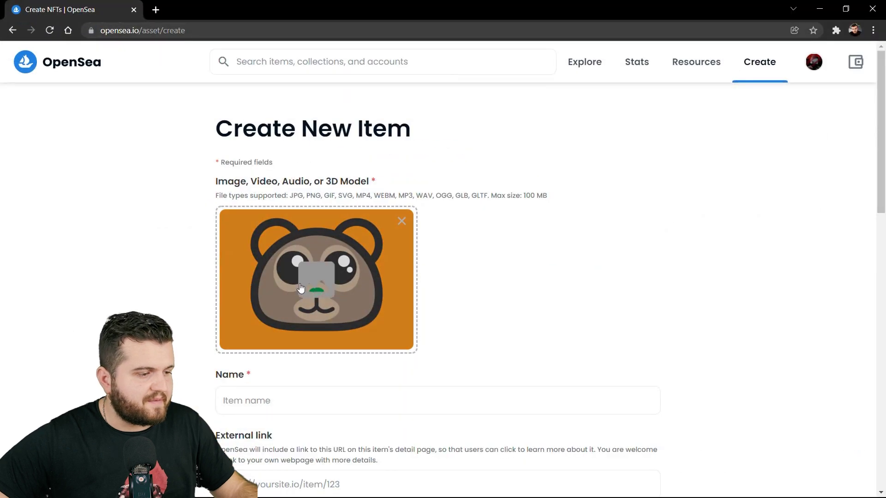
{"action": "scroll", "coordinate": [300, 296], "scroll_direction": "down", "scroll_amount": 2}
{"action": "left_click", "coordinate": [290, 289]}
- Name the new item 'Bneli Bear #49'
{"action": "type", "text": "Be"}
{"action": "key", "text": "BackSpace"}
{"action": "key", "text": "BackSpace"}
{"action": "type", "text": "Bn"}
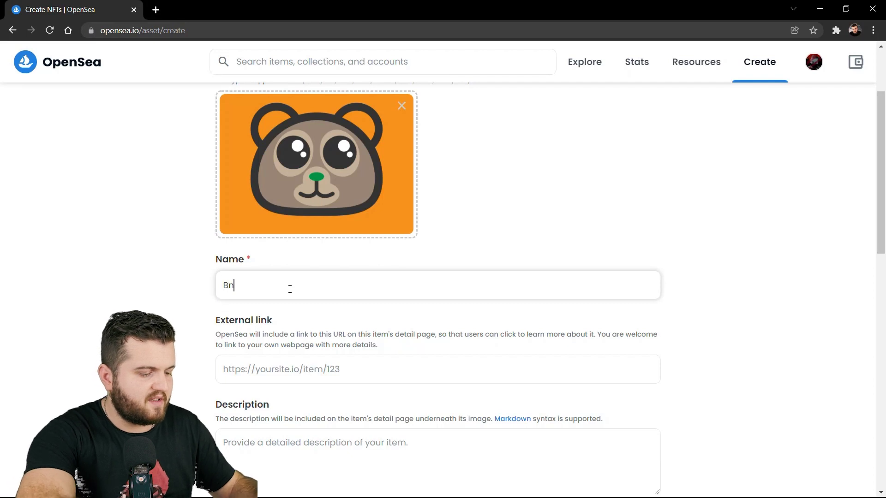
{"action": "type", "text": "eli Bear 1"}
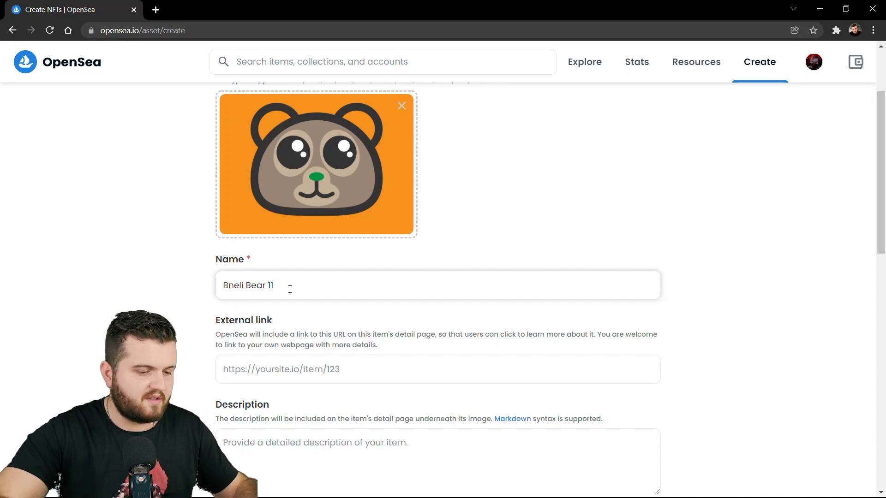
{"action": "key", "text": "BackSpace"}
{"action": "type", "text": "#49"}
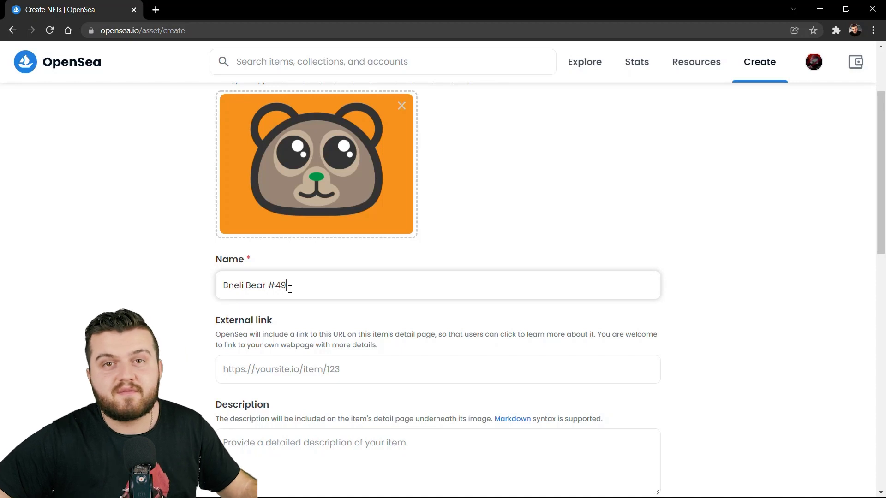
- Scroll down the form past the External link field to the Description box
{"action": "scroll", "coordinate": [277, 300], "scroll_direction": "down", "scroll_amount": 1}
{"action": "left_click", "coordinate": [218, 312]}
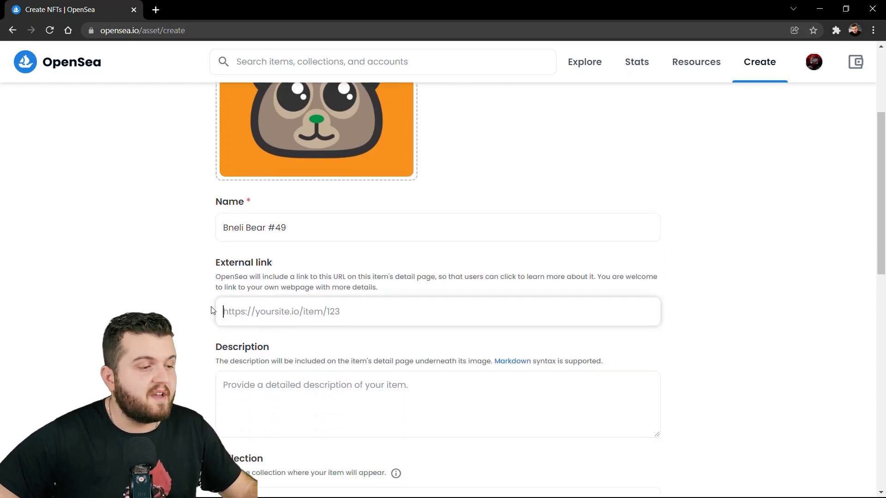
{"action": "scroll", "coordinate": [298, 312], "scroll_direction": "down", "scroll_amount": 1}
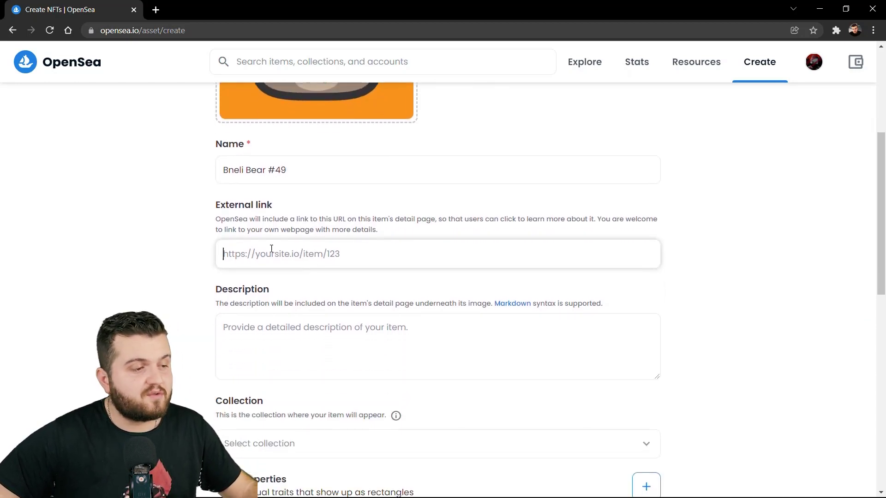
{"action": "scroll", "coordinate": [294, 249], "scroll_direction": "down", "scroll_amount": 1}
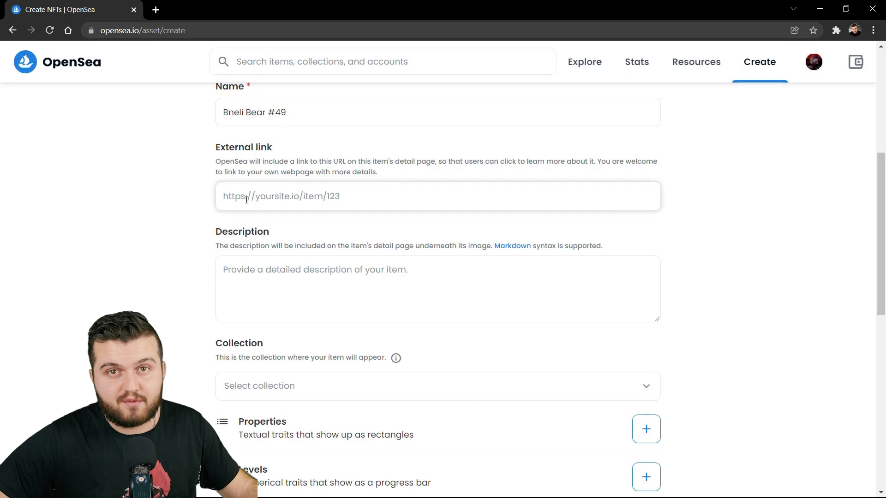
{"action": "scroll", "coordinate": [247, 199], "scroll_direction": "down", "scroll_amount": 1}
{"action": "scroll", "coordinate": [277, 200], "scroll_direction": "up", "scroll_amount": 2}
{"action": "scroll", "coordinate": [342, 240], "scroll_direction": "up", "scroll_amount": 1}
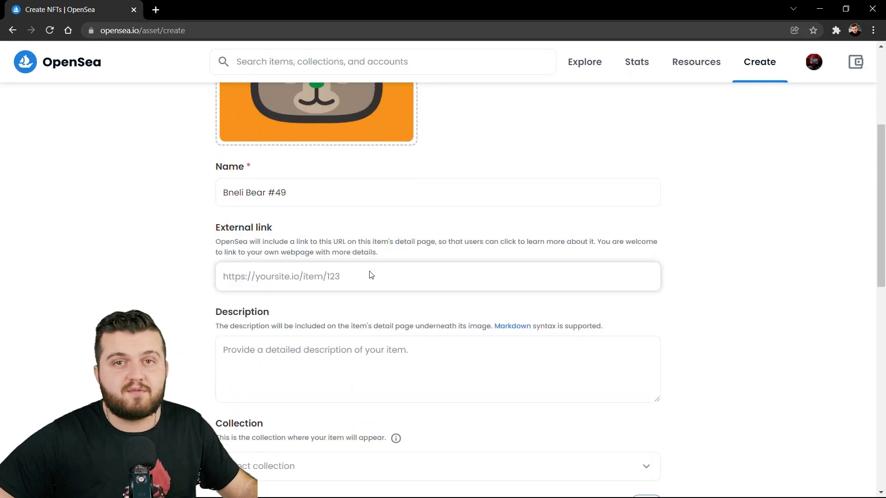
{"action": "scroll", "coordinate": [370, 274], "scroll_direction": "down", "scroll_amount": 1}
{"action": "scroll", "coordinate": [307, 324], "scroll_direction": "down", "scroll_amount": 1}
- Type test text into Description, then select and delete it, leaving the box empty
{"action": "left_click", "coordinate": [308, 287]}
{"action": "type", "text": "asd "}
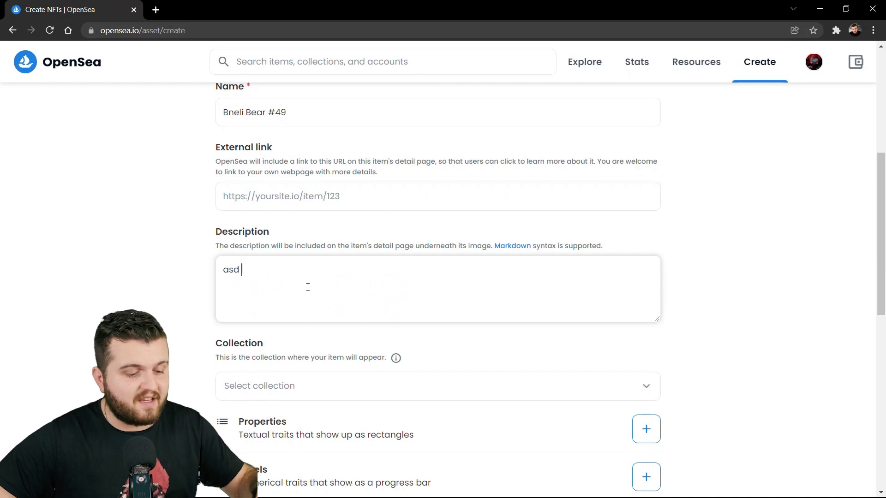
{"action": "type", "text": "ghs dfdfh df"}
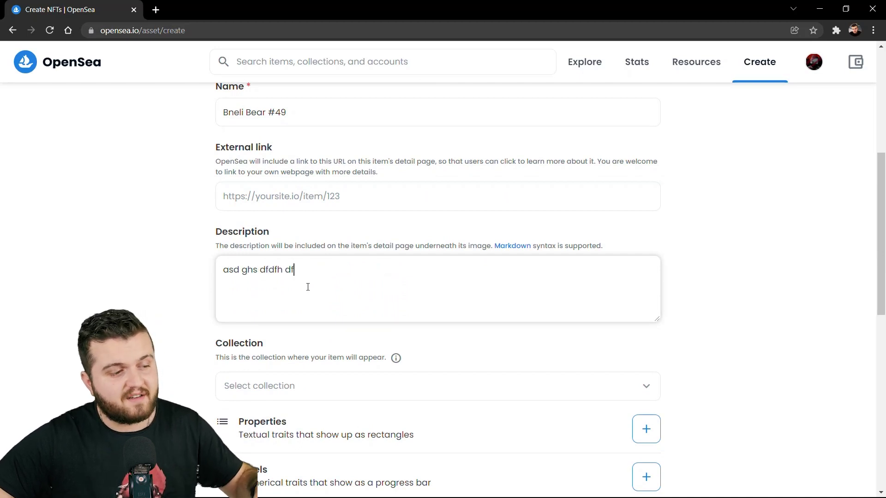
{"action": "type", "text": " sdf sd"}
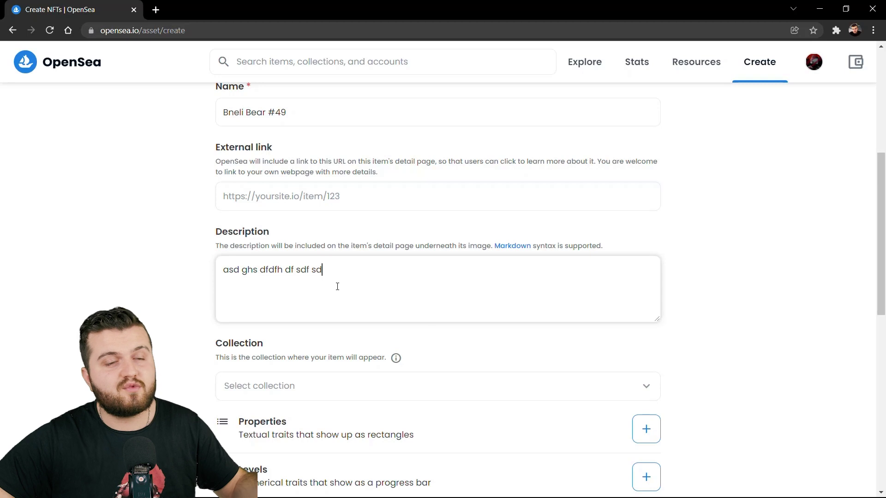
{"action": "left_click_drag", "start_coordinate": [356, 275], "coordinate": [193, 271]}
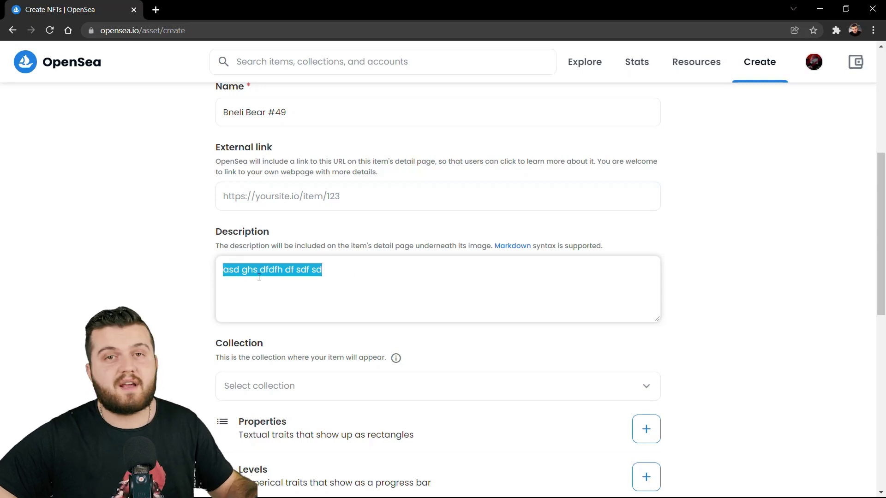
{"action": "left_click", "coordinate": [309, 272]}
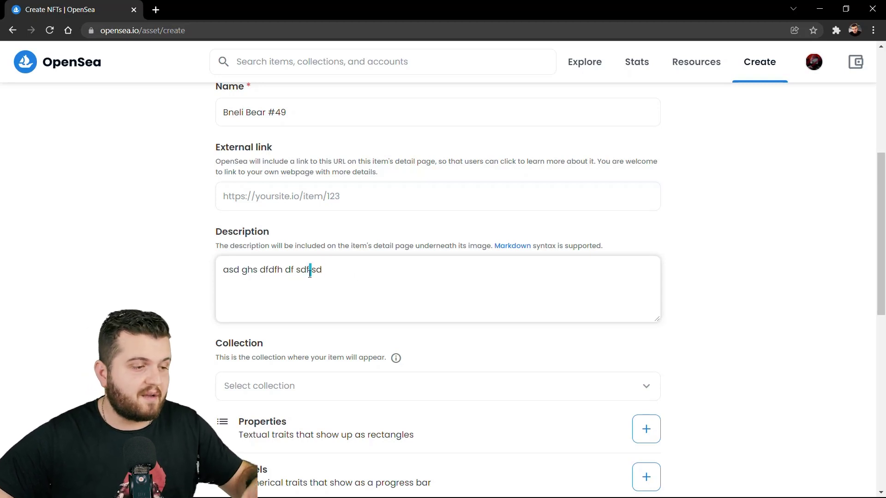
{"action": "key", "text": "ctrl+a"}
{"action": "key", "text": "BackSpace"}
- Choose Leonardo da Vinci Reproductions from the item's Collection dropdown
{"action": "scroll", "coordinate": [310, 273], "scroll_direction": "down", "scroll_amount": 1}
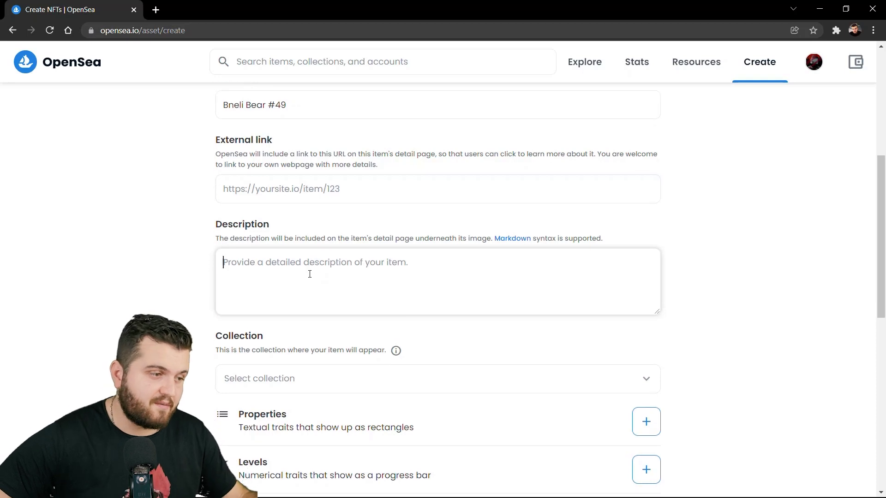
{"action": "scroll", "coordinate": [318, 222], "scroll_direction": "up", "scroll_amount": 5}
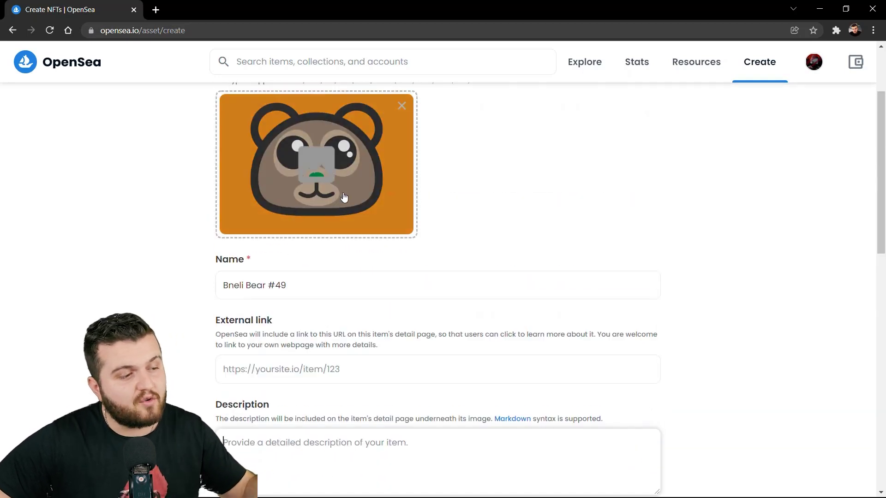
{"action": "scroll", "coordinate": [346, 208], "scroll_direction": "down", "scroll_amount": 4}
{"action": "scroll", "coordinate": [358, 202], "scroll_direction": "up", "scroll_amount": 4}
{"action": "scroll", "coordinate": [362, 239], "scroll_direction": "down", "scroll_amount": 1}
{"action": "scroll", "coordinate": [366, 266], "scroll_direction": "down", "scroll_amount": 2}
{"action": "scroll", "coordinate": [362, 263], "scroll_direction": "down", "scroll_amount": 2}
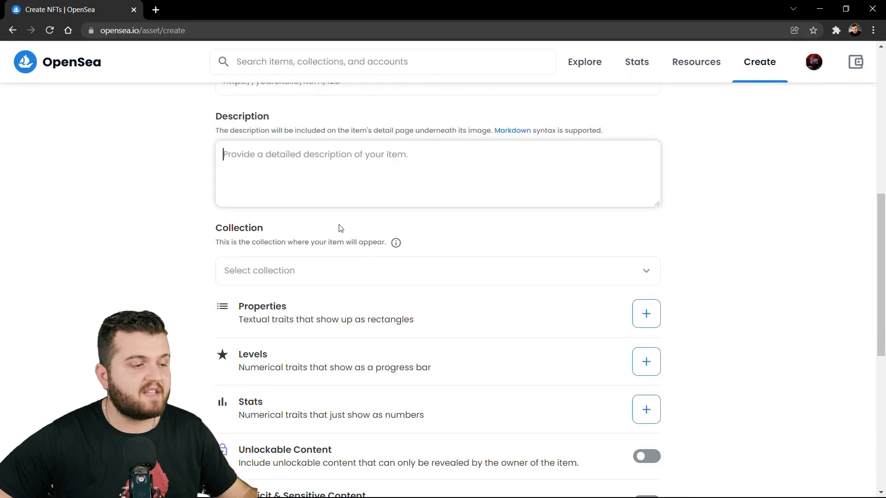
{"action": "left_click", "coordinate": [226, 272]}
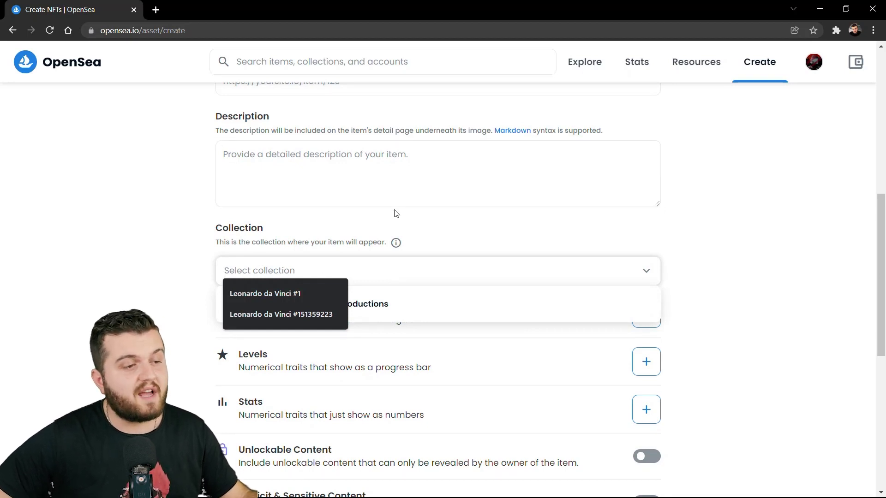
{"action": "scroll", "coordinate": [395, 214], "scroll_direction": "up", "scroll_amount": 4}
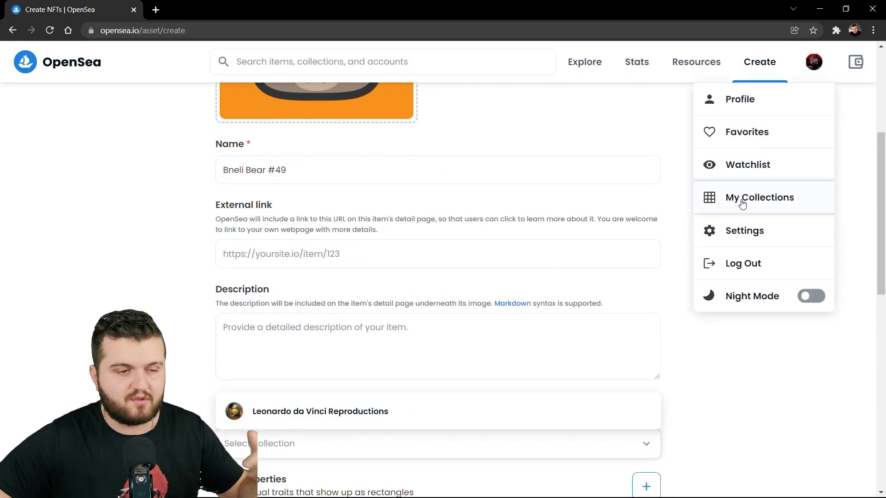
{"action": "scroll", "coordinate": [382, 246], "scroll_direction": "down", "scroll_amount": 3}
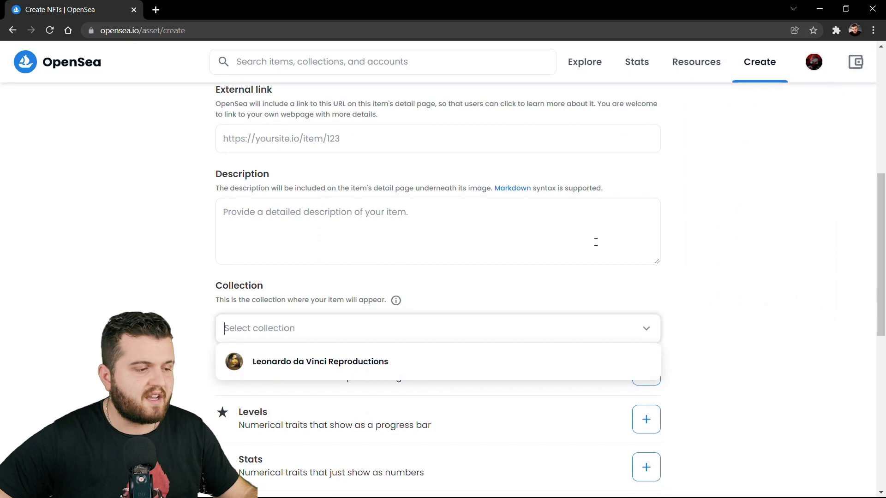
{"action": "scroll", "coordinate": [713, 254], "scroll_direction": "down", "scroll_amount": 2}
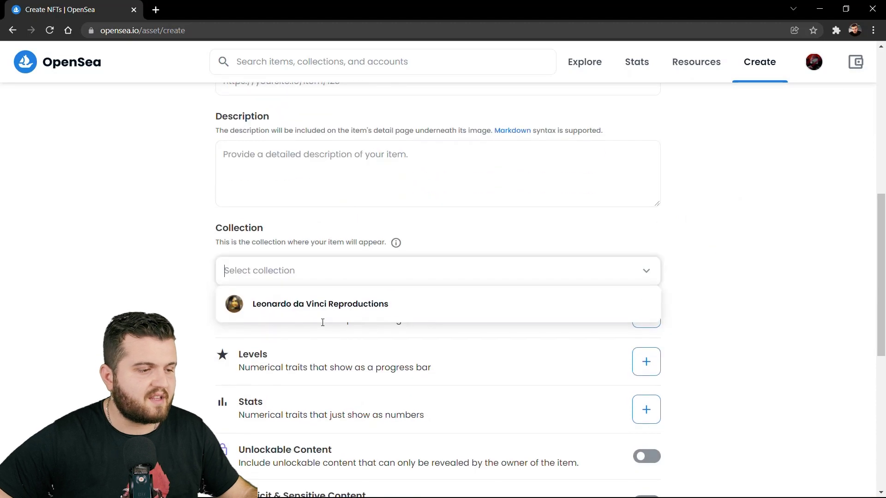
{"action": "left_click", "coordinate": [283, 303]}
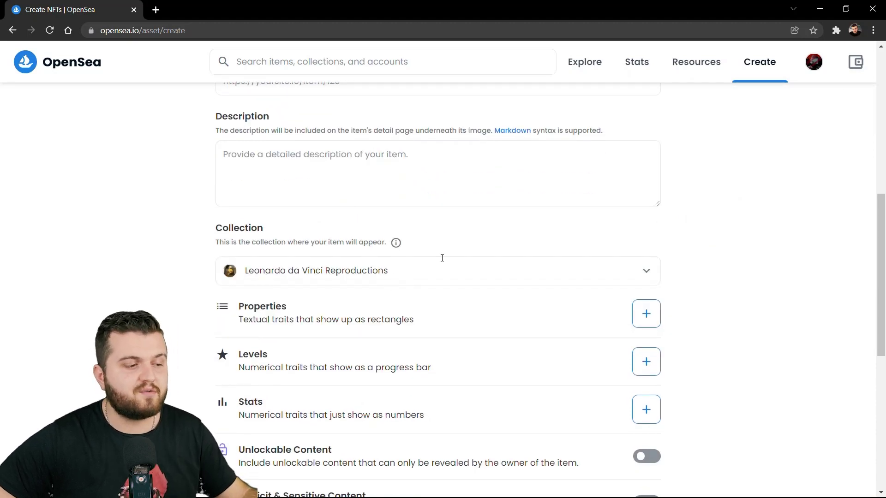
{"action": "scroll", "coordinate": [441, 258], "scroll_direction": "down", "scroll_amount": 1}
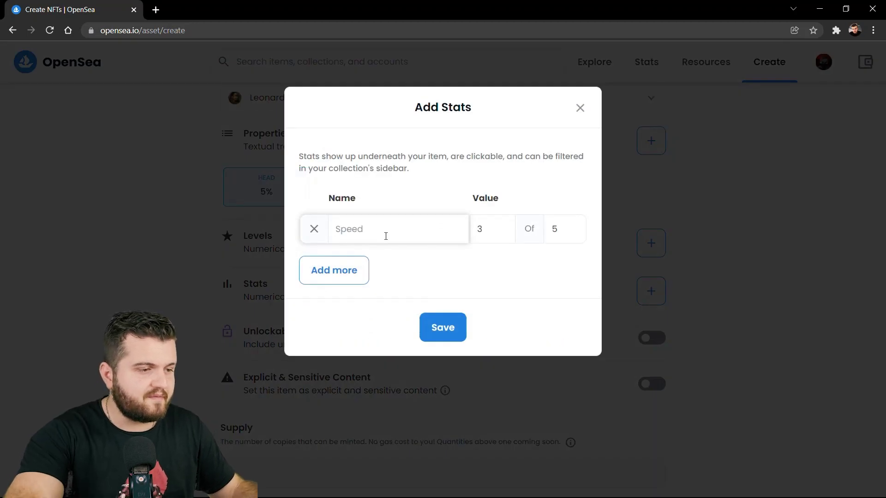
- Save a stat named 'Bear akdad' with value 49 of 50
{"action": "type", "text": "Bear akdad"}
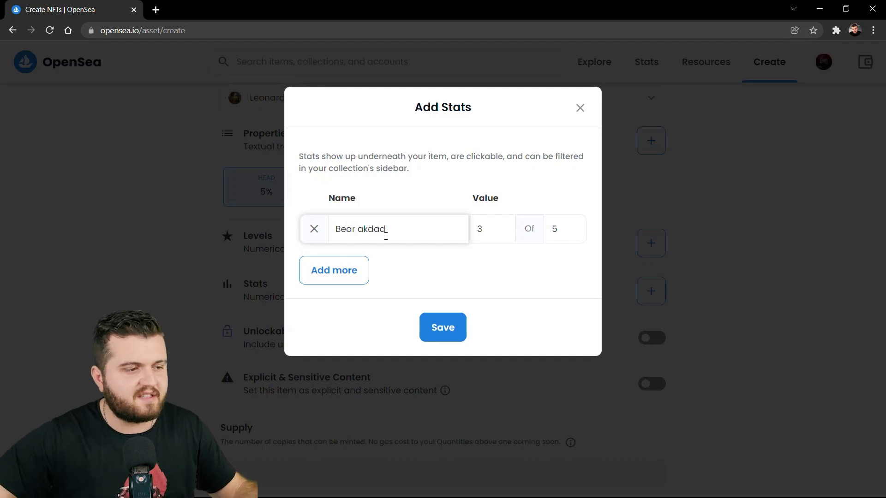
{"action": "left_click", "coordinate": [491, 230]}
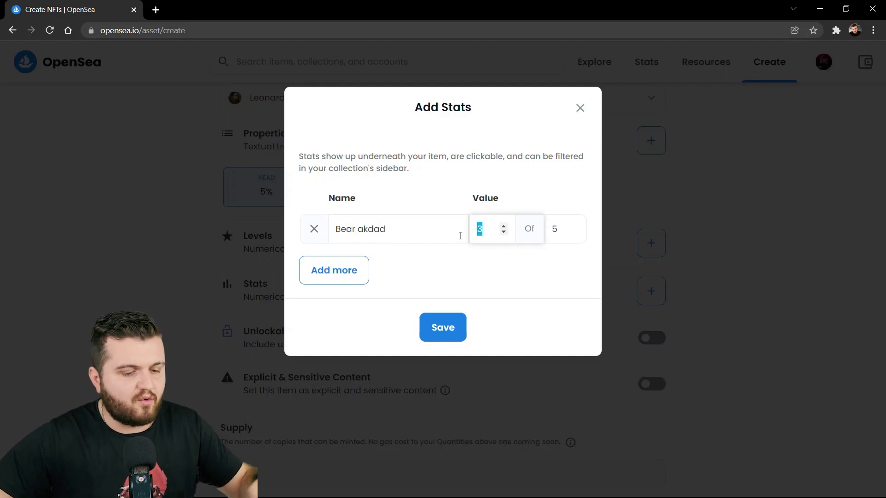
{"action": "type", "text": "4"}
{"action": "left_click", "coordinate": [556, 229]}
{"action": "left_click", "coordinate": [500, 231]}
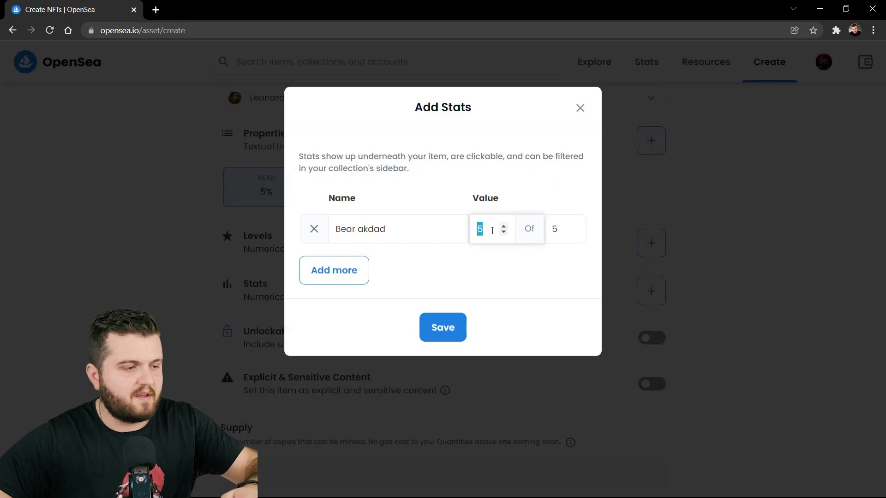
{"action": "left_click", "coordinate": [563, 232]}
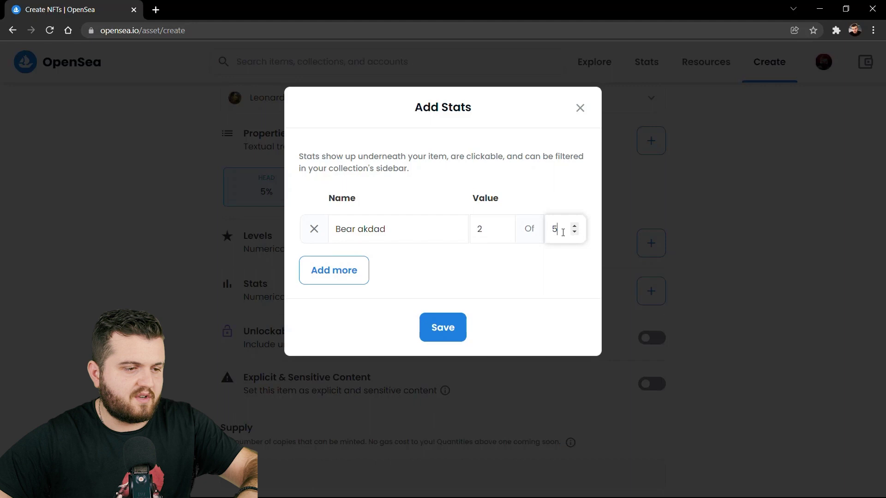
{"action": "type", "text": "0"}
{"action": "left_click", "coordinate": [486, 224]}
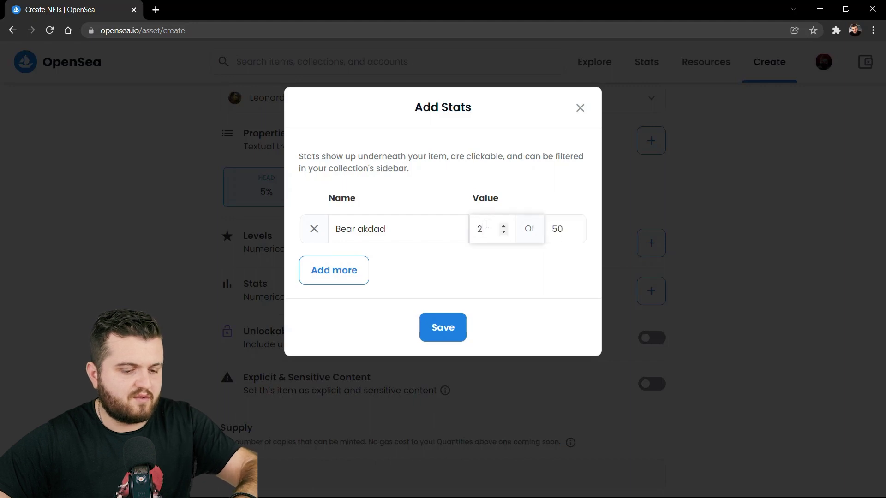
{"action": "type", "text": "4"}
{"action": "left_click_drag", "start_coordinate": [486, 224], "coordinate": [468, 228]}
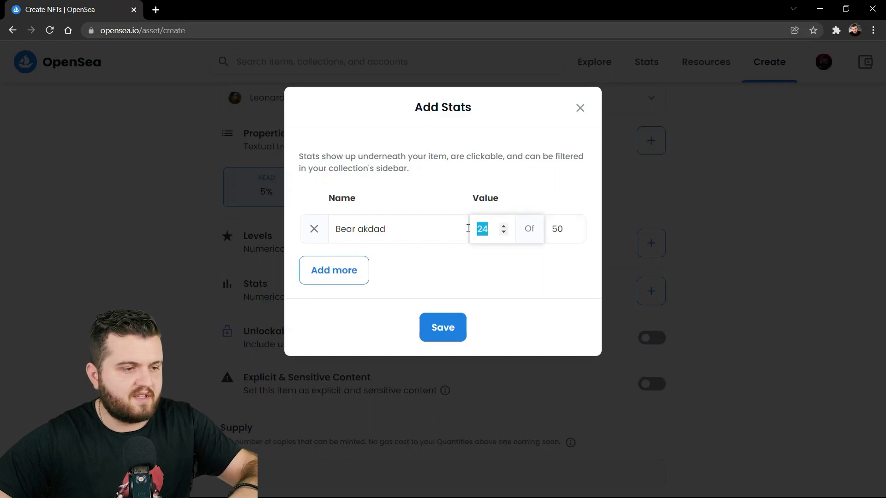
{"action": "type", "text": "49"}
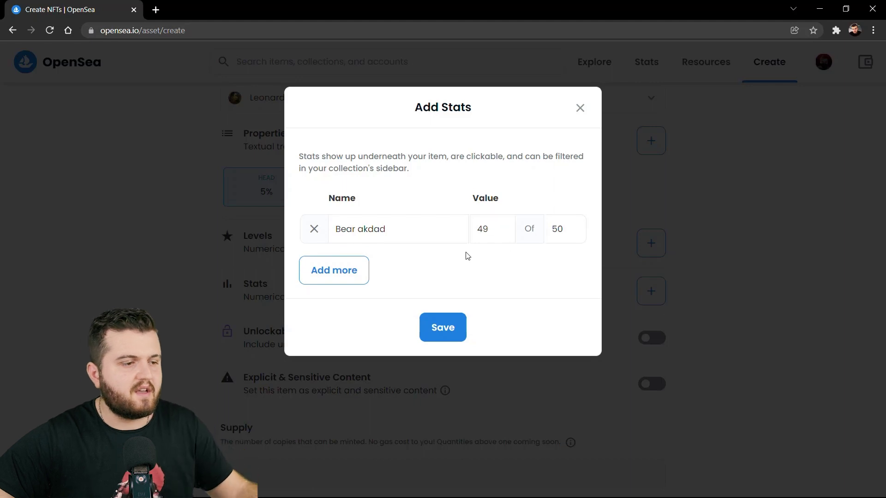
{"action": "left_click", "coordinate": [438, 326]}
{"action": "scroll", "coordinate": [435, 272], "scroll_direction": "down", "scroll_amount": 1}
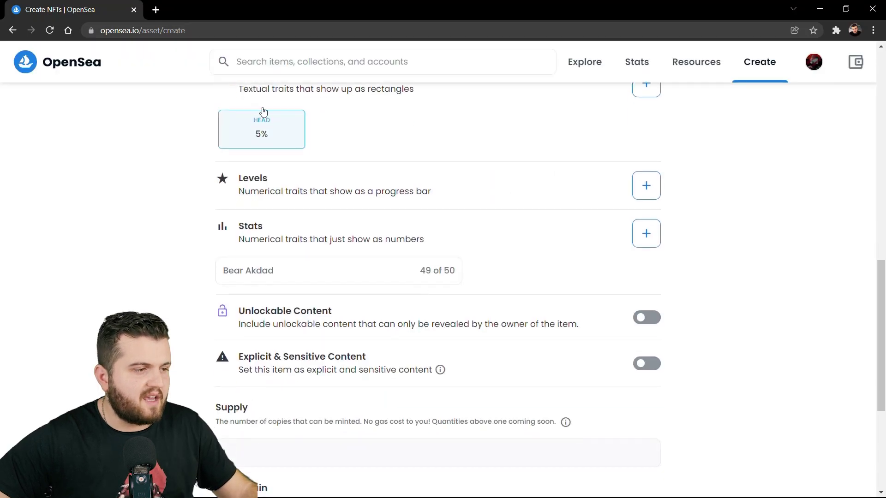
{"action": "scroll", "coordinate": [378, 197], "scroll_direction": "up", "scroll_amount": 6}
{"action": "scroll", "coordinate": [378, 198], "scroll_direction": "up", "scroll_amount": 4}
{"action": "scroll", "coordinate": [377, 198], "scroll_direction": "down", "scroll_amount": 9}
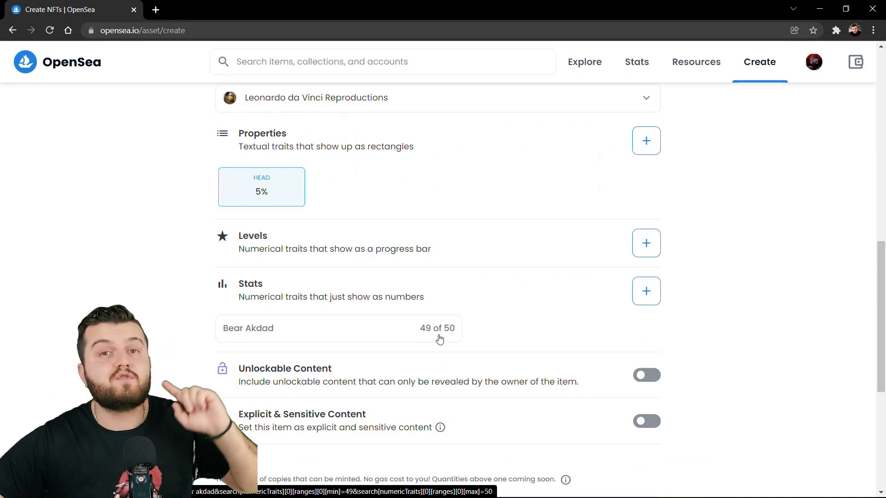
{"action": "scroll", "coordinate": [438, 336], "scroll_direction": "down", "scroll_amount": 5}
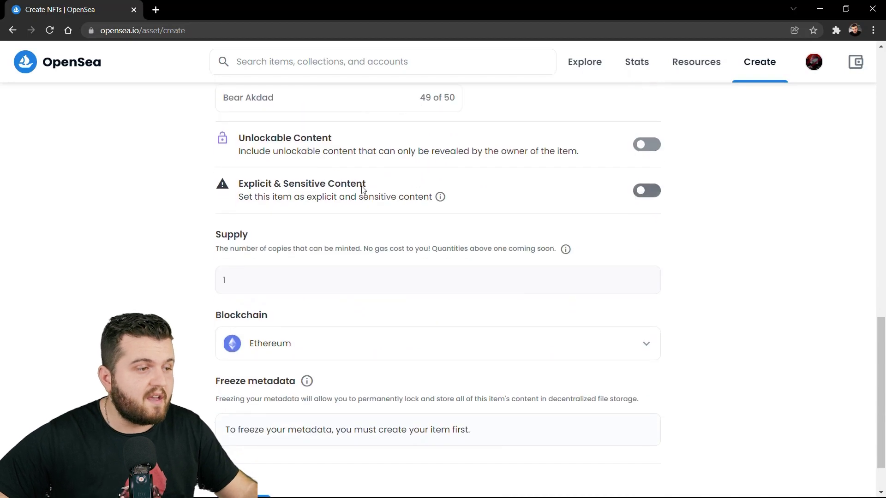
{"action": "left_click", "coordinate": [651, 145]}
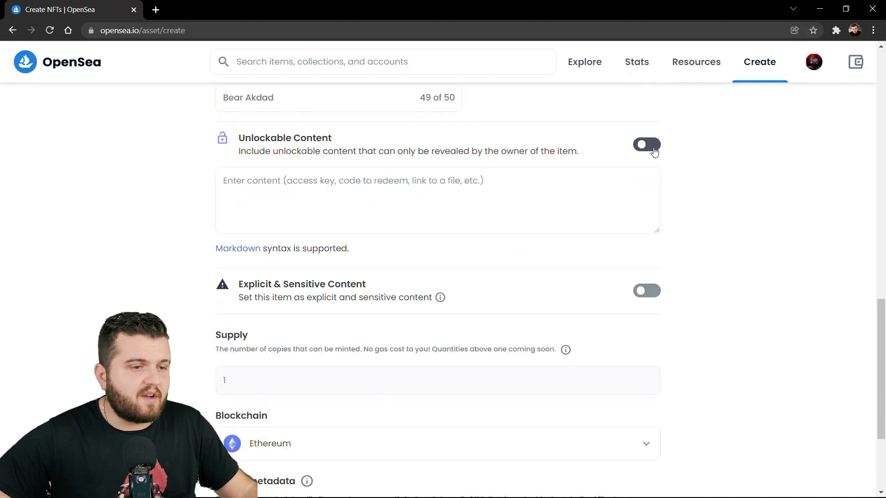
{"action": "left_click", "coordinate": [277, 183]}
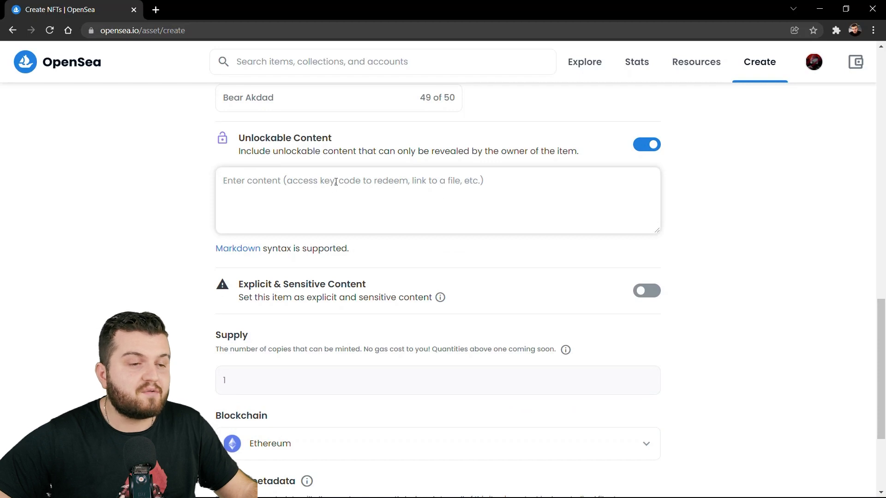
{"action": "scroll", "coordinate": [434, 213], "scroll_direction": "up", "scroll_amount": 2}
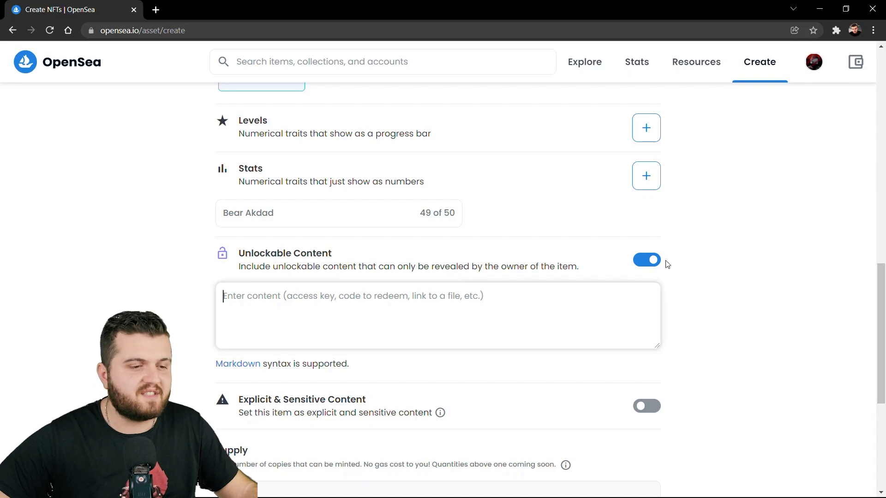
{"action": "left_click", "coordinate": [653, 260]}
{"action": "scroll", "coordinate": [595, 281], "scroll_direction": "down", "scroll_amount": 2}
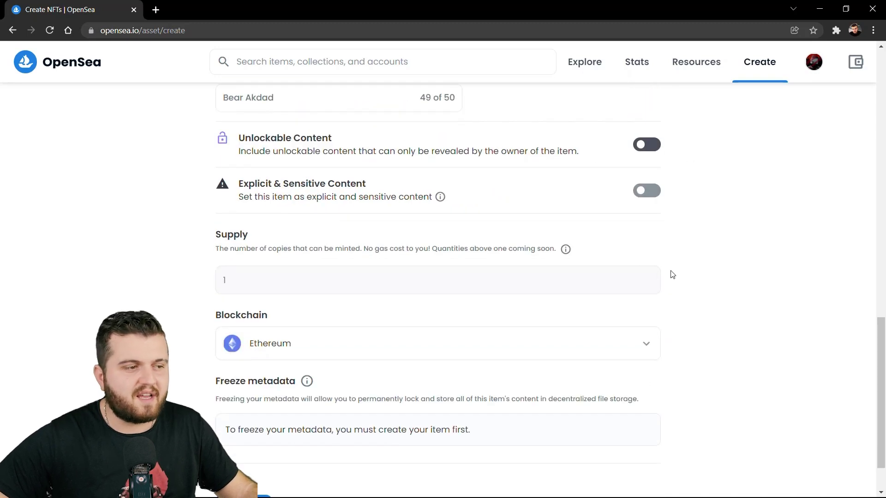
{"action": "left_click", "coordinate": [646, 193]}
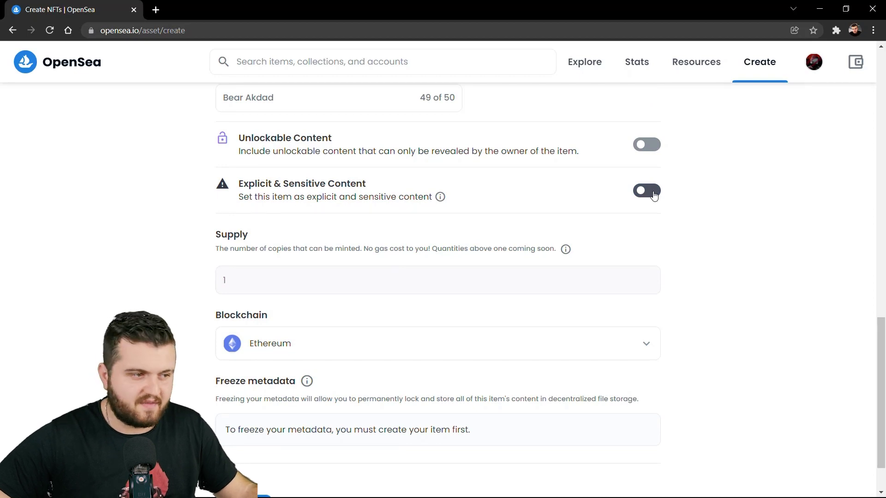
{"action": "scroll", "coordinate": [462, 275], "scroll_direction": "down", "scroll_amount": 1}
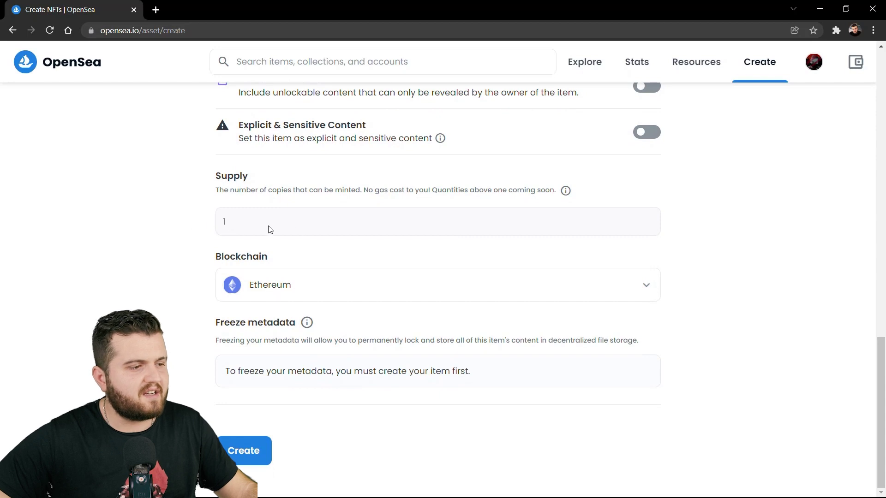
- Set the blockchain to Polygon and create the Bneli Bear #49 item
{"action": "left_click", "coordinate": [339, 289]}
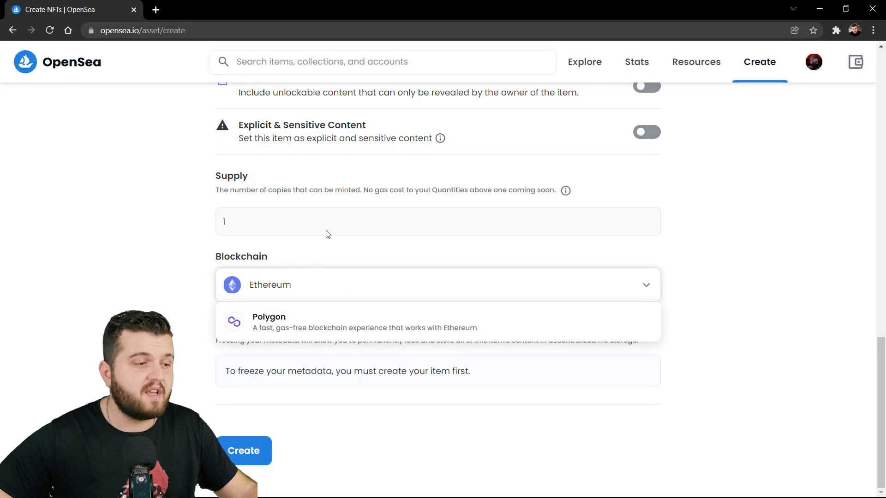
{"action": "left_click", "coordinate": [317, 257]}
{"action": "left_click", "coordinate": [305, 295]}
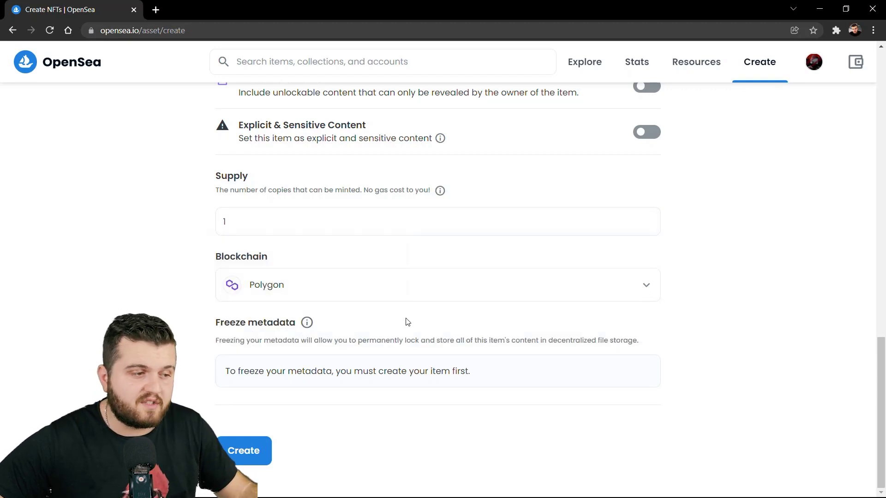
{"action": "left_click", "coordinate": [242, 435]}
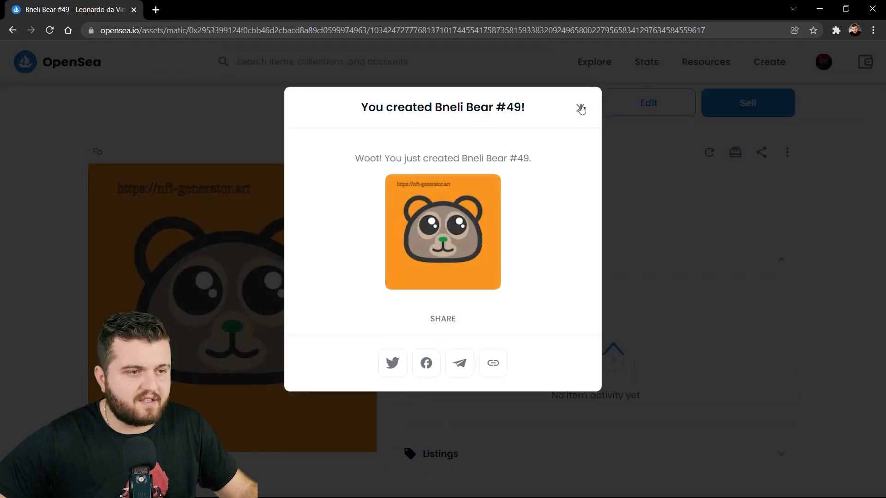
- Dismiss the item-created message and pin MetaMask to the browser toolbar
{"action": "left_click", "coordinate": [581, 109]}
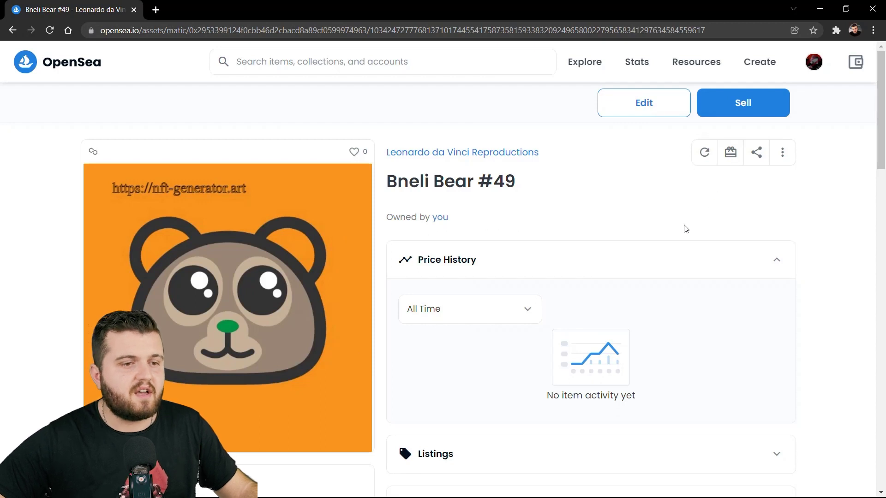
{"action": "left_click", "coordinate": [756, 111]}
{"action": "left_click", "coordinate": [836, 30]}
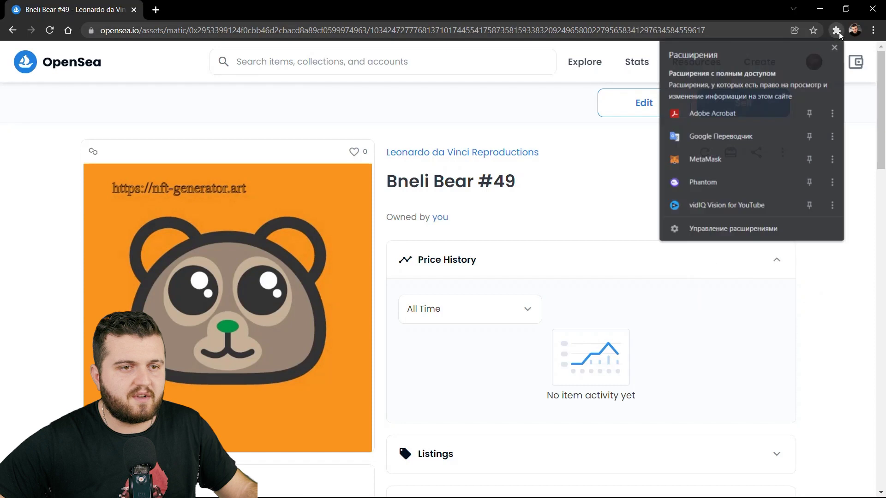
{"action": "left_click", "coordinate": [715, 159]}
- Toggle MetaMask's network between Ethereum Mainnet and Polygon, then close the wallet
{"action": "left_click", "coordinate": [818, 30]}
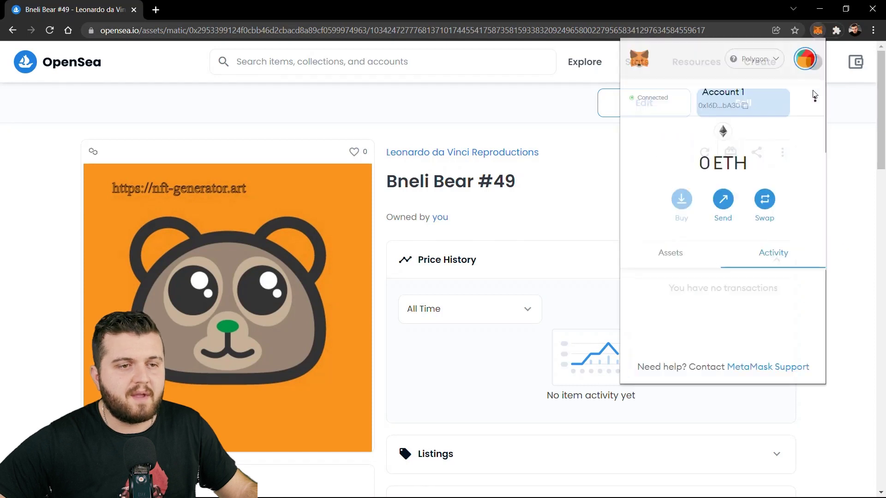
{"action": "left_click", "coordinate": [766, 62]}
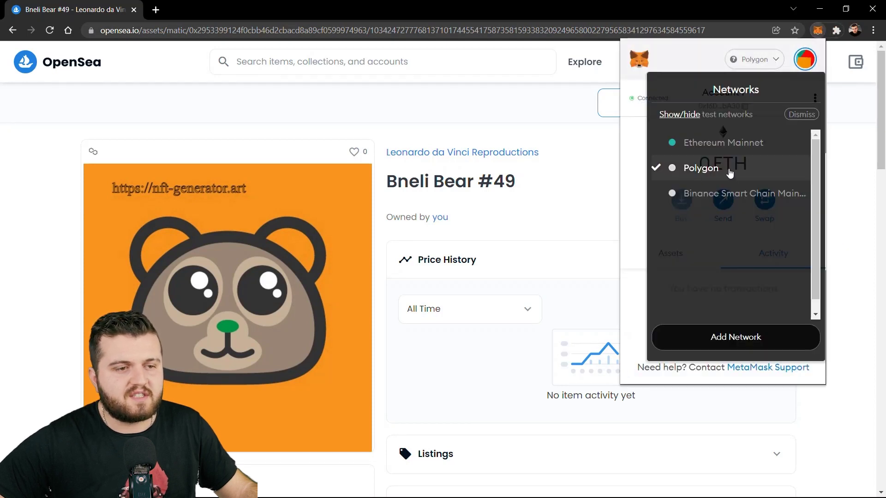
{"action": "left_click", "coordinate": [727, 143]}
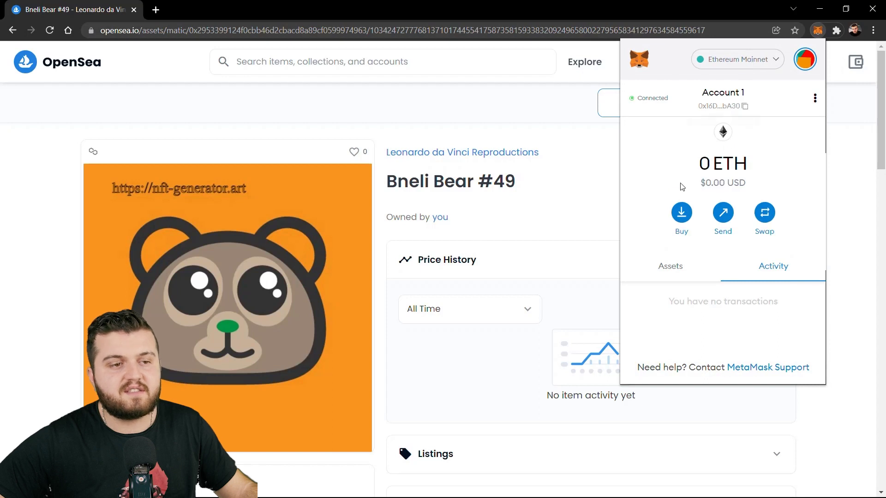
{"action": "left_click", "coordinate": [738, 65]}
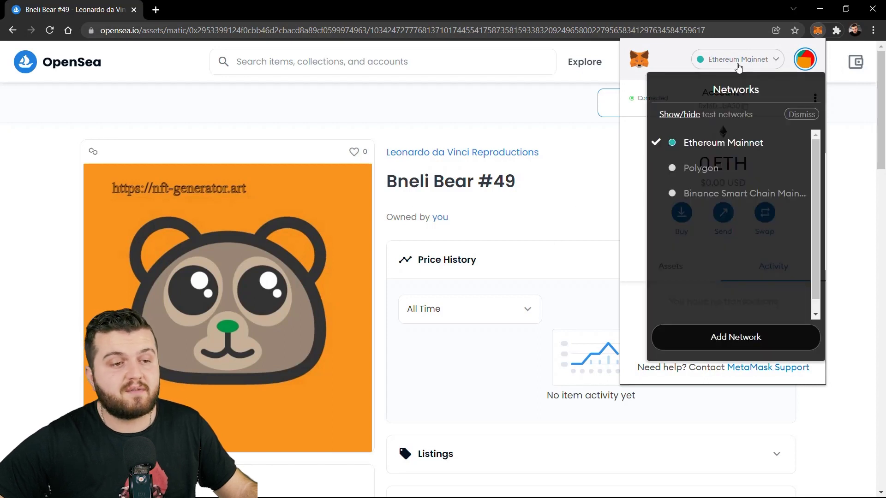
{"action": "mouse_move", "coordinate": [701, 167]}
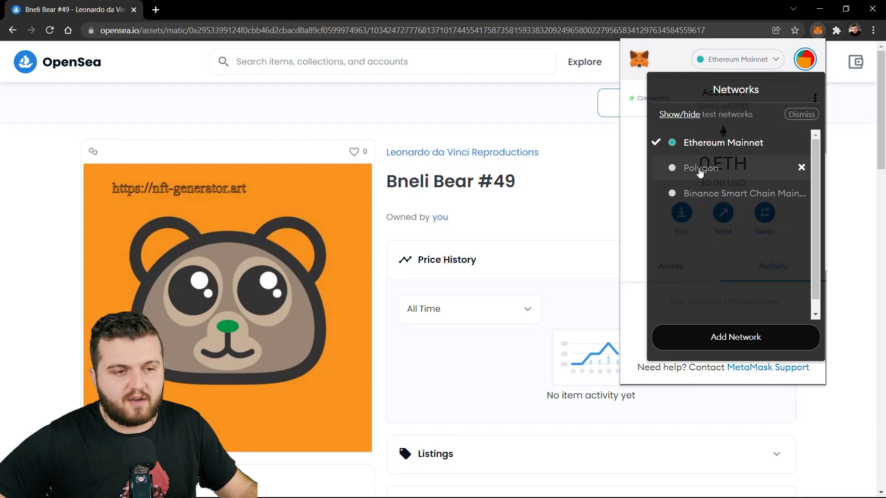
{"action": "left_click", "coordinate": [700, 171]}
{"action": "left_click", "coordinate": [752, 65]}
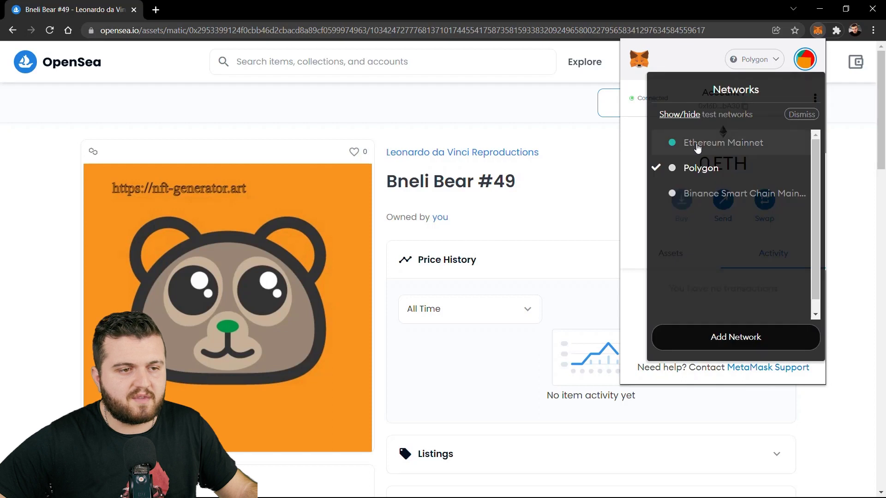
{"action": "left_click", "coordinate": [697, 147]}
{"action": "left_click", "coordinate": [834, 172]}
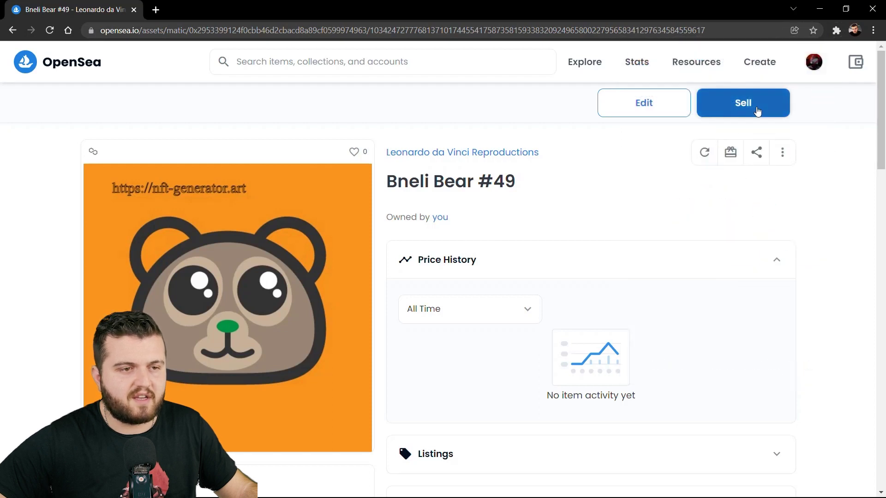
{"action": "left_click", "coordinate": [757, 112]}
- Browse the price suggestions and currency list, and check MetaMask's available networks
{"action": "left_click", "coordinate": [224, 232]}
{"action": "left_click", "coordinate": [154, 236]}
{"action": "left_click", "coordinate": [216, 231]}
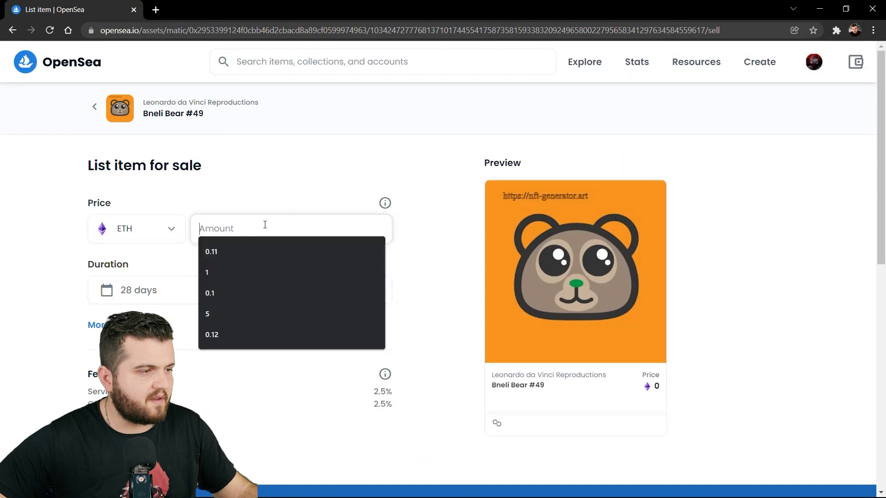
{"action": "left_click", "coordinate": [836, 30]}
{"action": "left_click", "coordinate": [703, 160]}
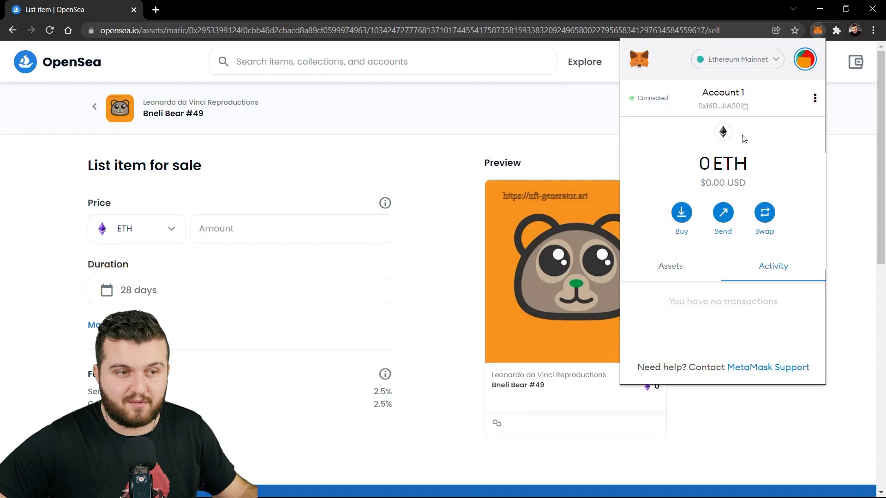
{"action": "left_click", "coordinate": [757, 68]}
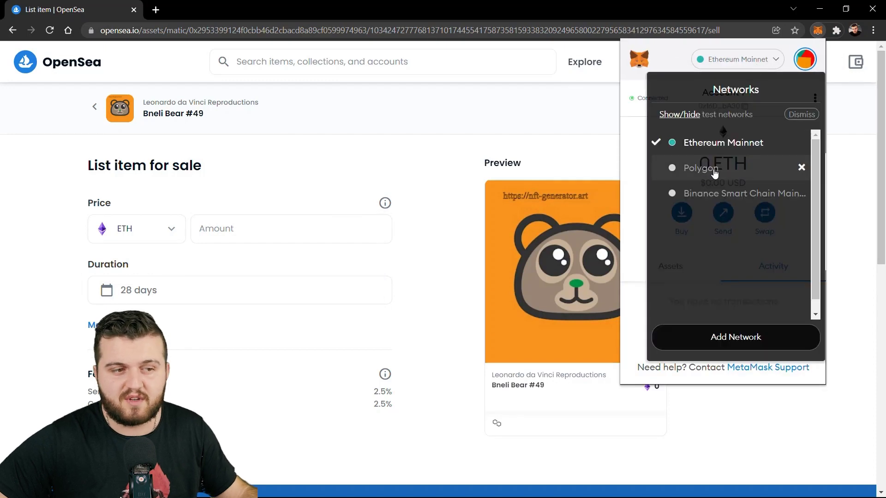
{"action": "left_click", "coordinate": [775, 159]}
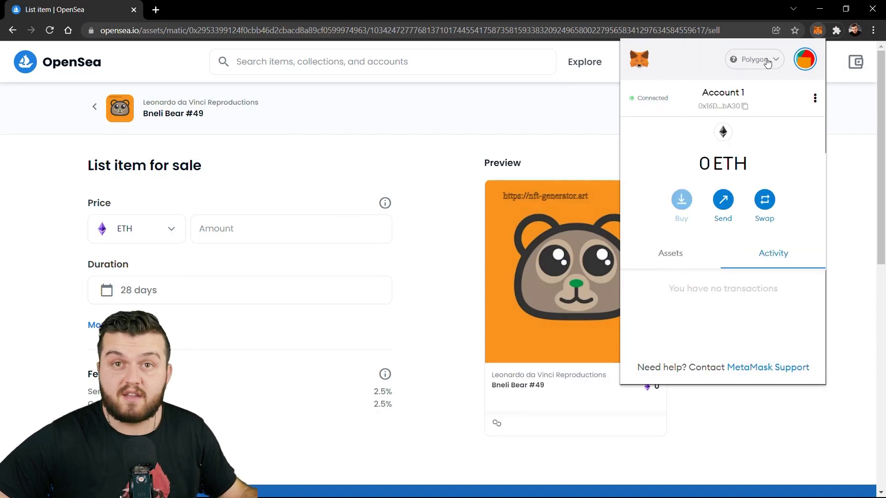
- Set the sale price to 0.11 ETH, keeping the 28-day duration
{"action": "left_click", "coordinate": [247, 225]}
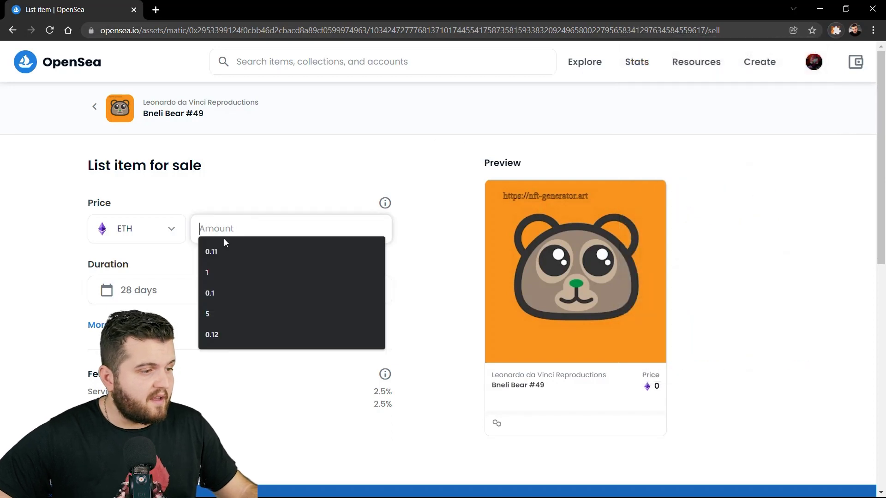
{"action": "left_click", "coordinate": [217, 251]}
{"action": "left_click", "coordinate": [162, 238]}
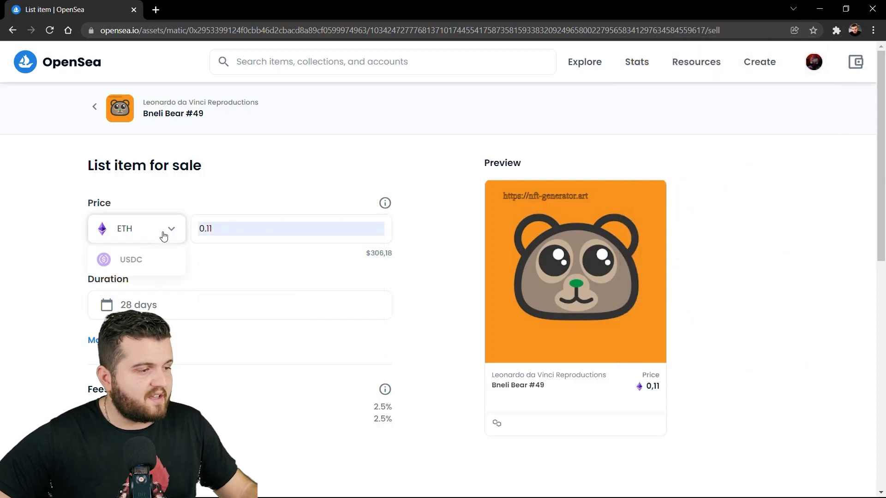
{"action": "left_click", "coordinate": [232, 263]}
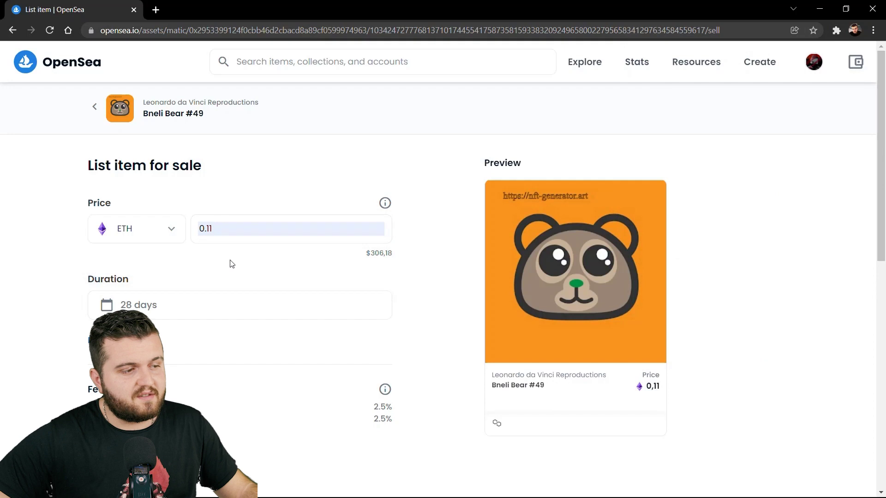
{"action": "scroll", "coordinate": [312, 225], "scroll_direction": "down", "scroll_amount": 3}
{"action": "scroll", "coordinate": [328, 220], "scroll_direction": "up", "scroll_amount": 3}
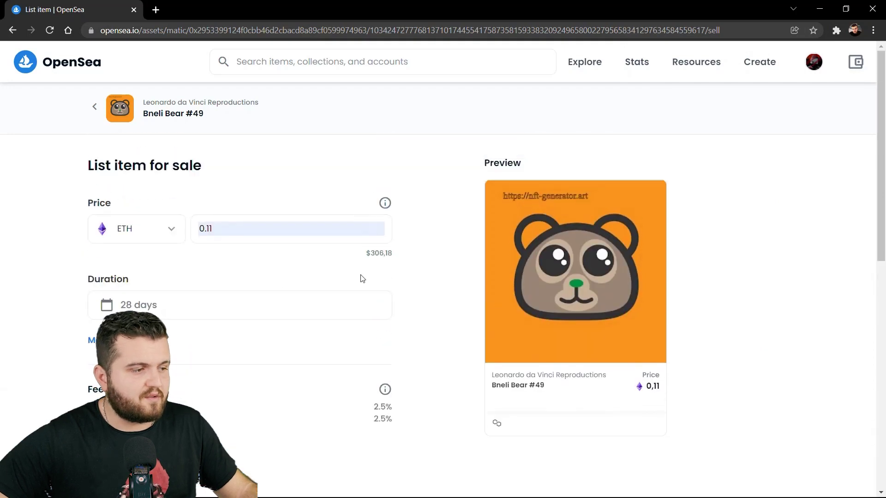
{"action": "scroll", "coordinate": [257, 303], "scroll_direction": "down", "scroll_amount": 3}
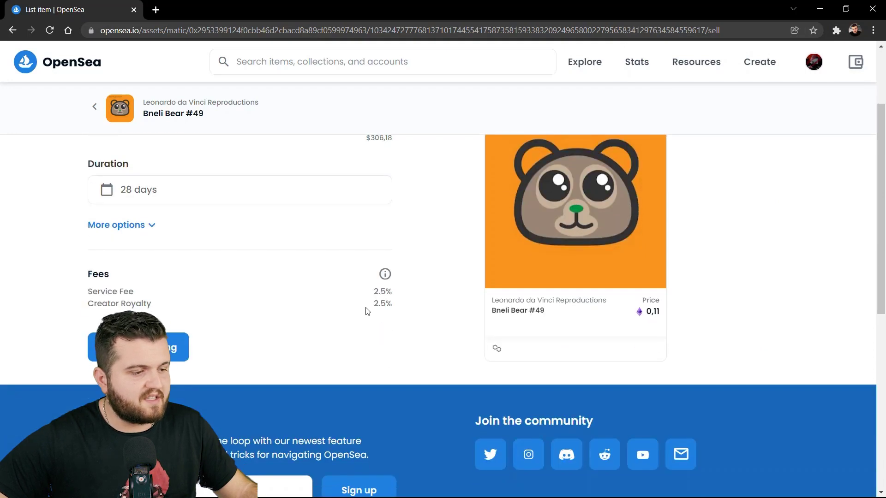
- Highlight the 2.5% creator royalty under Fees and submit the listing
{"action": "left_click", "coordinate": [373, 314]}
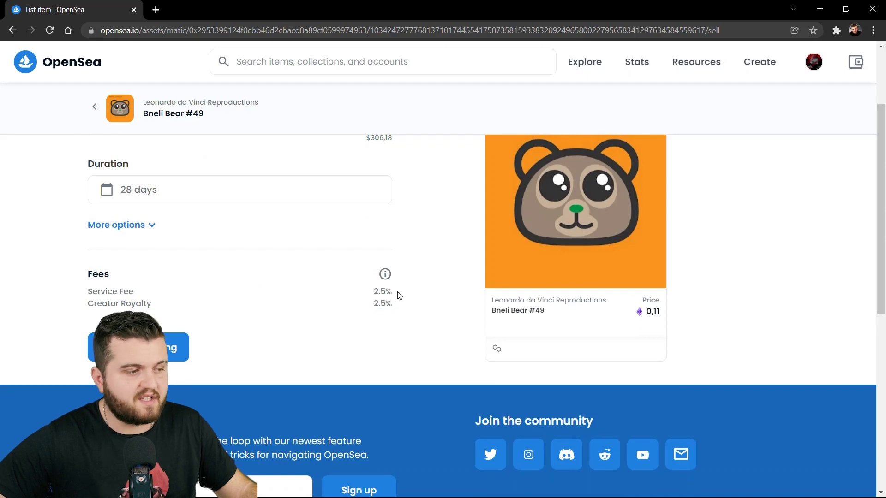
{"action": "double_click", "coordinate": [126, 306]}
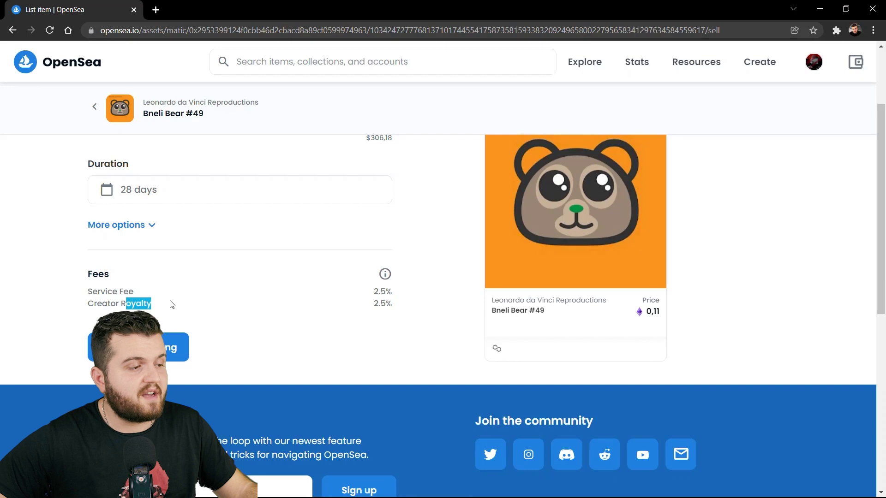
{"action": "left_click", "coordinate": [165, 305]}
{"action": "left_click_drag", "start_coordinate": [363, 304], "coordinate": [409, 314]}
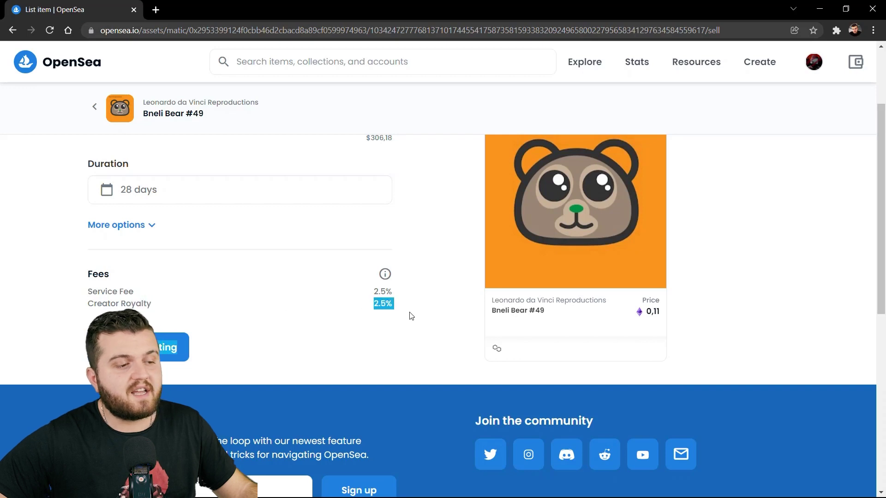
{"action": "left_click", "coordinate": [410, 315]}
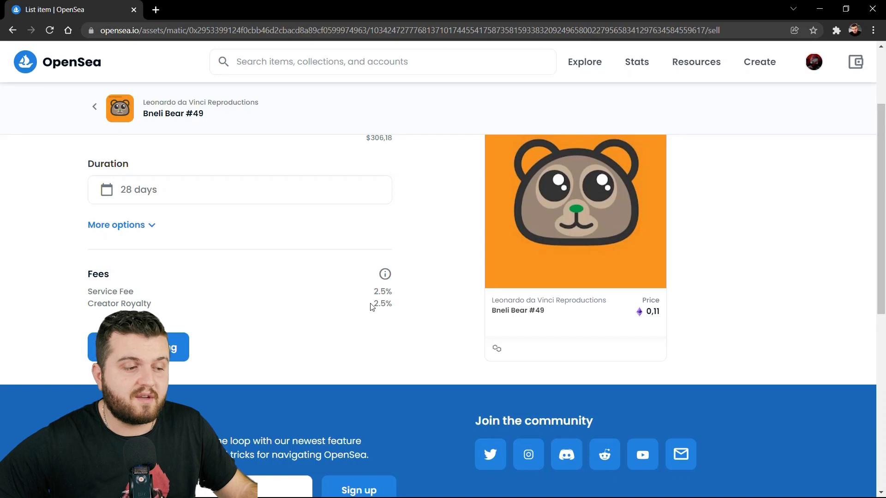
{"action": "left_click_drag", "start_coordinate": [369, 308], "coordinate": [403, 306]}
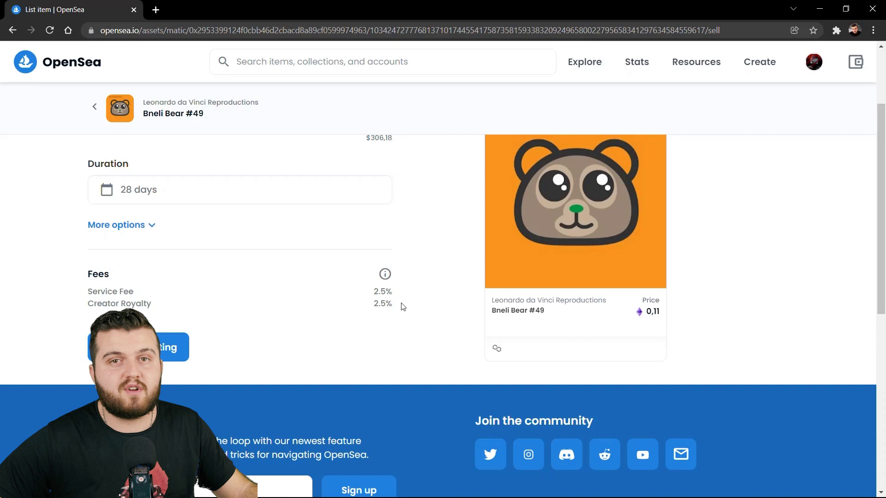
{"action": "left_click_drag", "start_coordinate": [403, 307], "coordinate": [370, 306]}
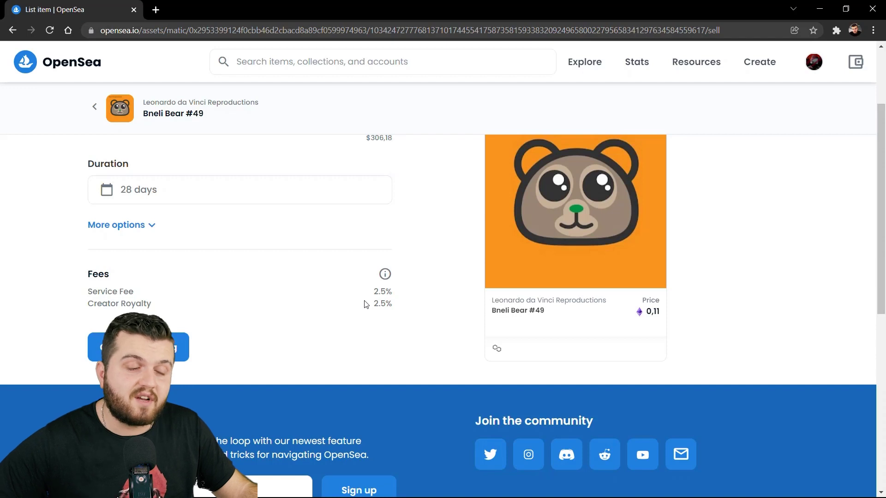
{"action": "left_click", "coordinate": [175, 347]}
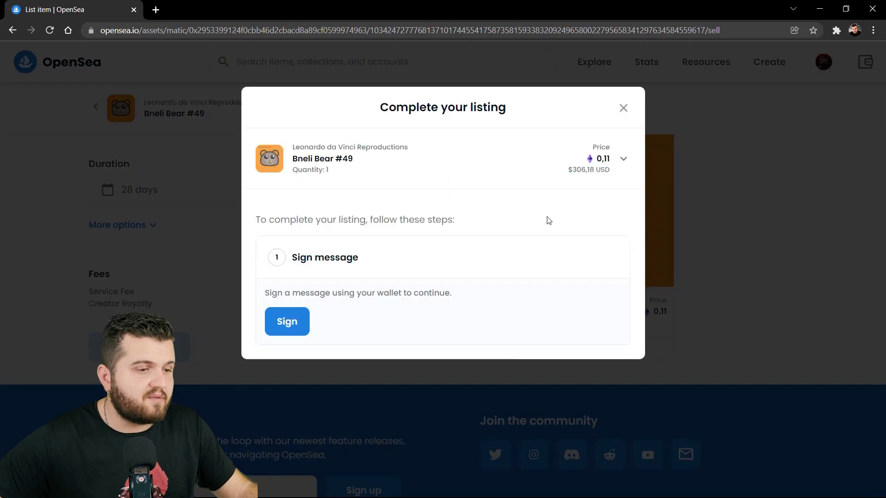
- Sign the listing request in MetaMask to list Bneli Bear #49 at 0.11 ETH
{"action": "left_click", "coordinate": [288, 324]}
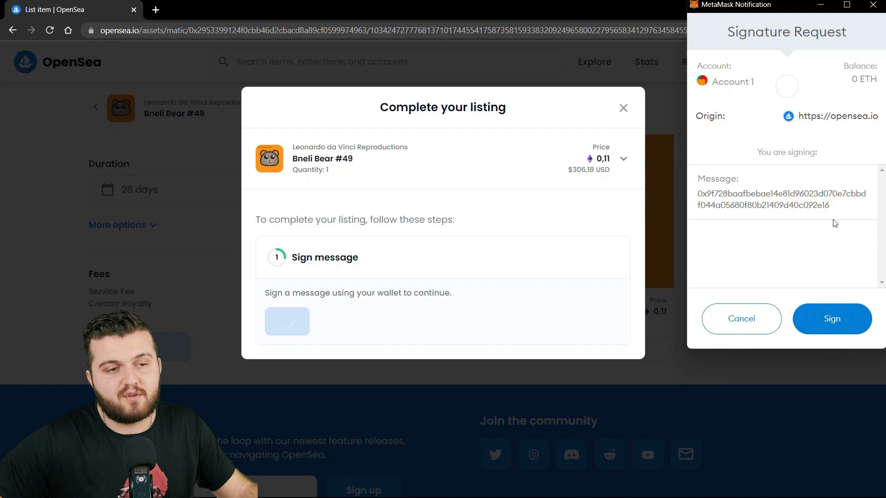
{"action": "left_click", "coordinate": [844, 321]}
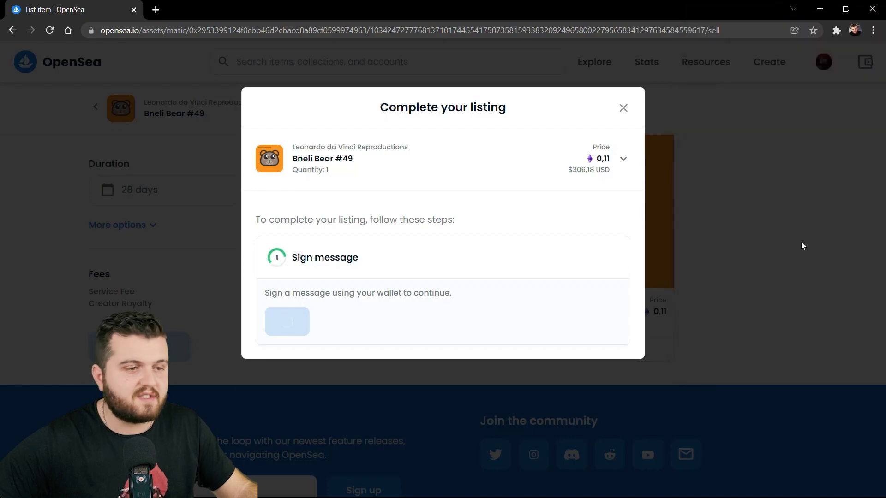
{"action": "left_click", "coordinate": [623, 110]}
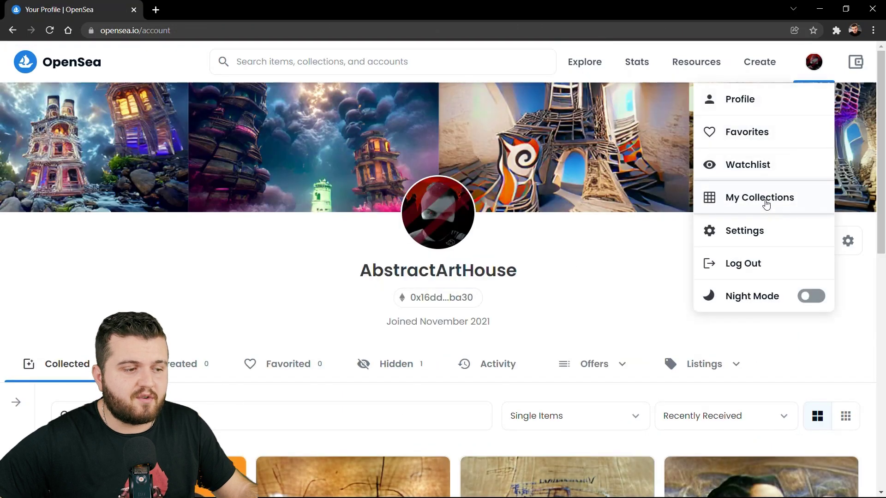
{"action": "left_click", "coordinate": [766, 204]}
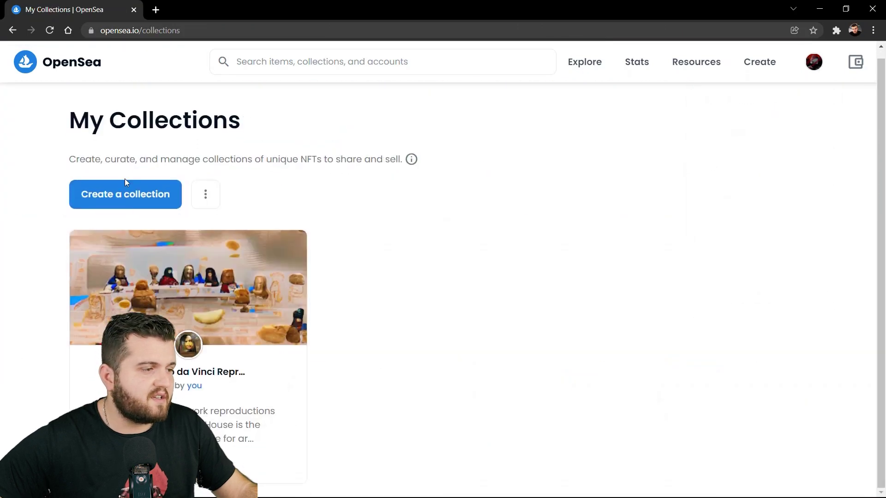
{"action": "left_click", "coordinate": [124, 193]}
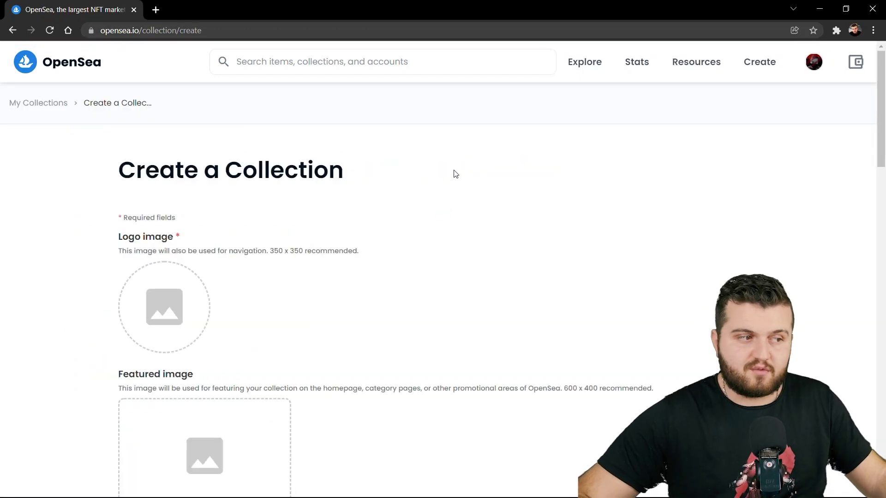
{"action": "scroll", "coordinate": [457, 173], "scroll_direction": "down", "scroll_amount": 3}
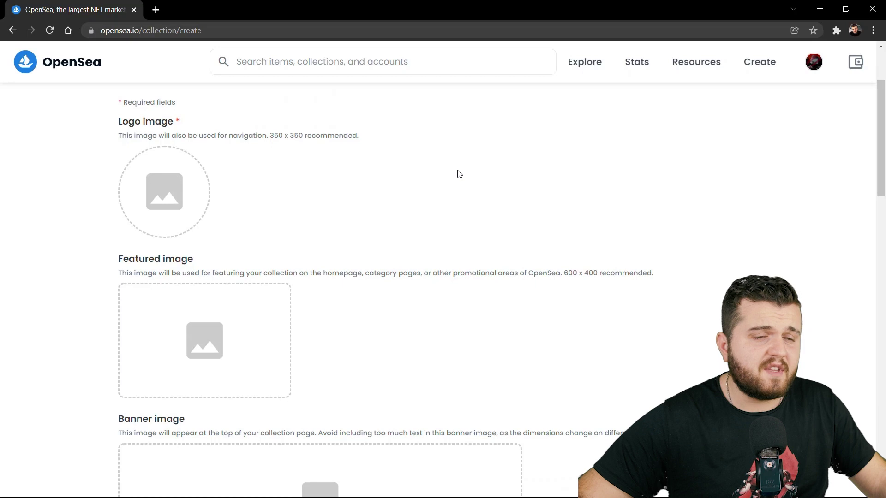
{"action": "scroll", "coordinate": [459, 173], "scroll_direction": "up", "scroll_amount": 1}
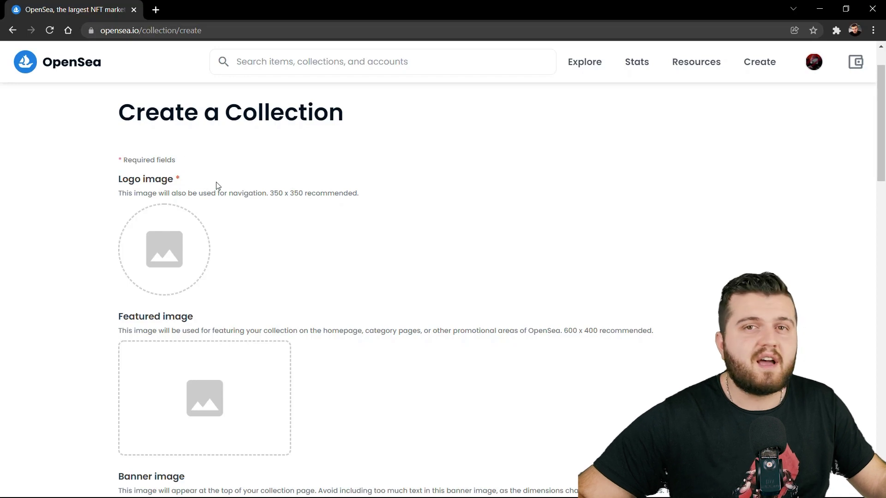
{"action": "scroll", "coordinate": [217, 185], "scroll_direction": "down", "scroll_amount": 1}
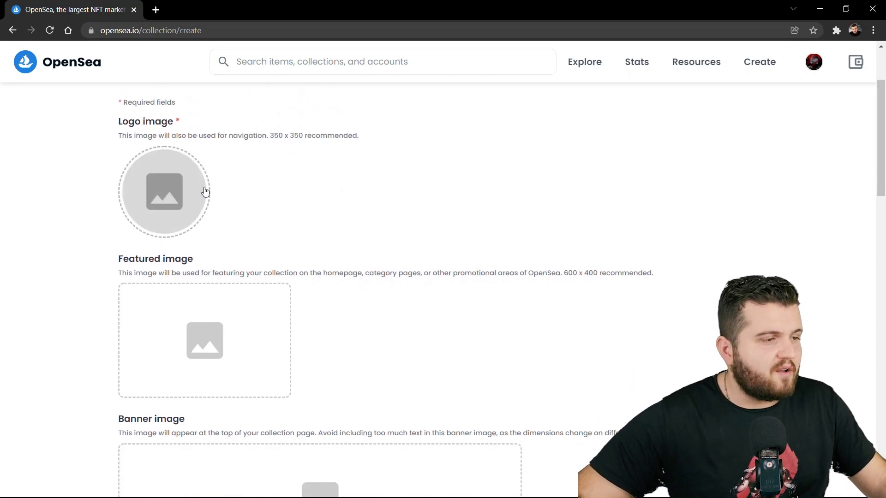
{"action": "left_click_drag", "start_coordinate": [269, 136], "coordinate": [305, 137]}
{"action": "left_click", "coordinate": [279, 142]}
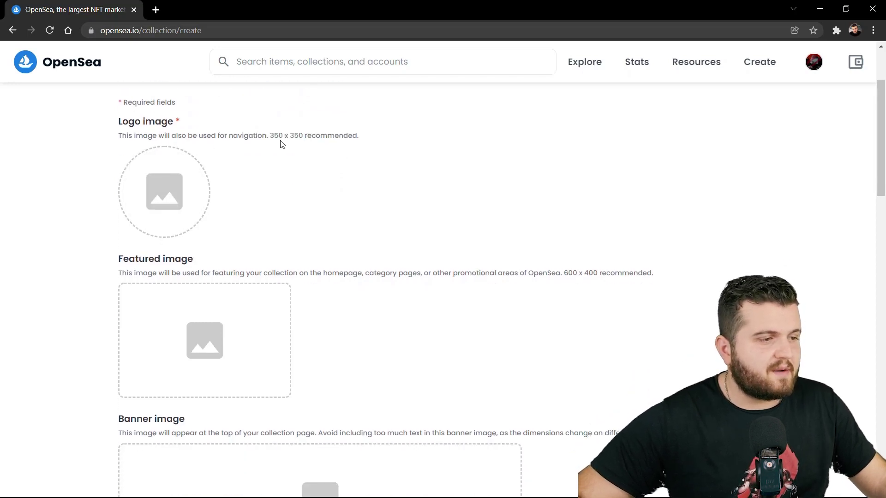
{"action": "scroll", "coordinate": [188, 109], "scroll_direction": "down", "scroll_amount": 2}
{"action": "scroll", "coordinate": [245, 135], "scroll_direction": "up", "scroll_amount": 1}
{"action": "left_click_drag", "start_coordinate": [587, 216], "coordinate": [598, 217]}
{"action": "left_click", "coordinate": [522, 241]}
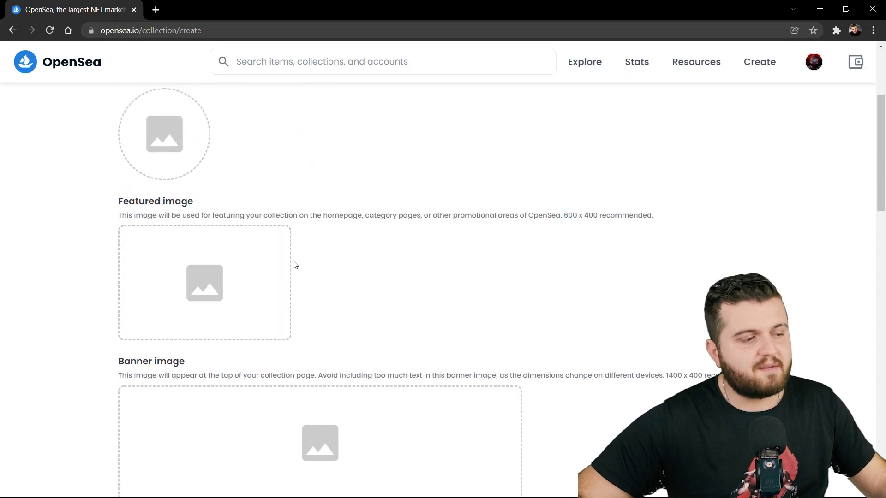
{"action": "scroll", "coordinate": [295, 263], "scroll_direction": "down", "scroll_amount": 3}
{"action": "left_click_drag", "start_coordinate": [259, 202], "coordinate": [724, 213]}
{"action": "left_click", "coordinate": [665, 197]}
{"action": "scroll", "coordinate": [709, 200], "scroll_direction": "down", "scroll_amount": 1}
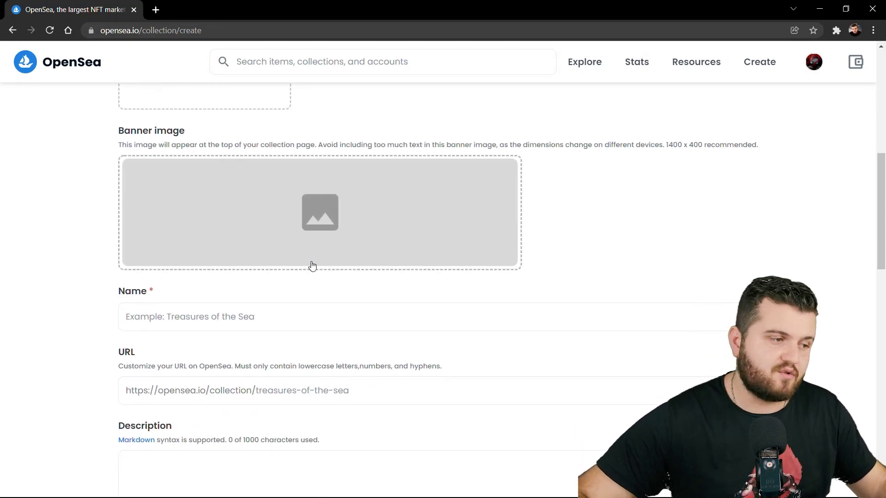
{"action": "scroll", "coordinate": [312, 266], "scroll_direction": "down", "scroll_amount": 1}
- Try 'bear' as the collection URL slug and see it's already taken
{"action": "left_click", "coordinate": [155, 266]}
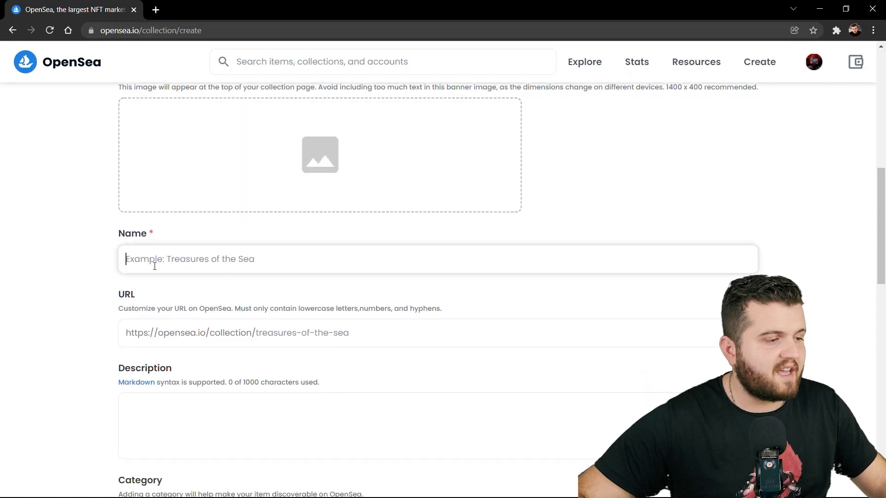
{"action": "left_click", "coordinate": [439, 283]}
{"action": "scroll", "coordinate": [518, 300], "scroll_direction": "down", "scroll_amount": 1}
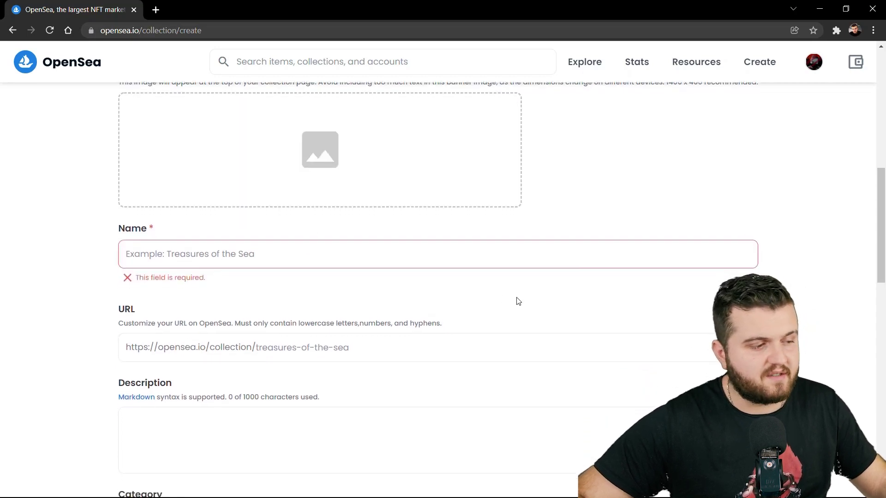
{"action": "left_click", "coordinate": [258, 294]}
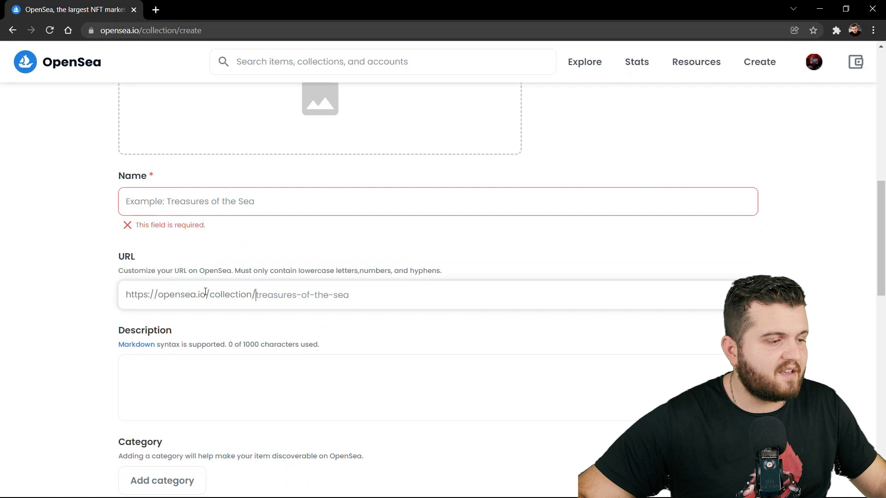
{"action": "left_click_drag", "start_coordinate": [138, 299], "coordinate": [257, 305]}
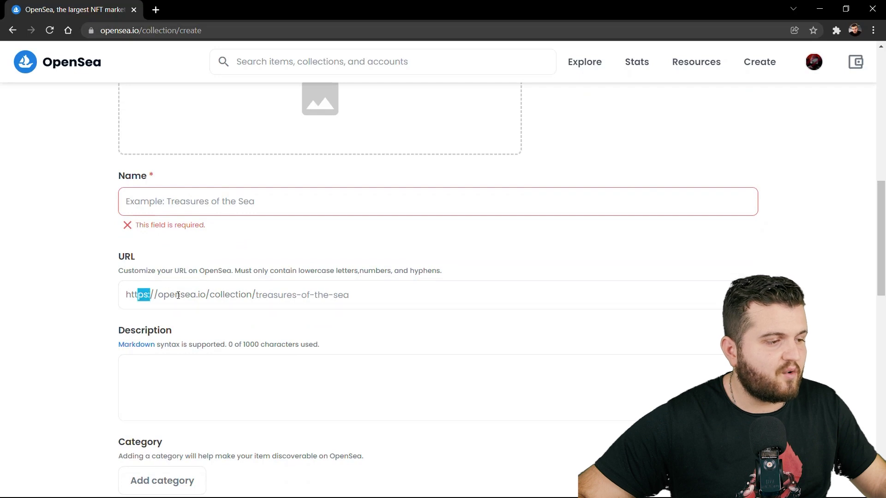
{"action": "left_click", "coordinate": [276, 296]}
{"action": "type", "text": "bear15"}
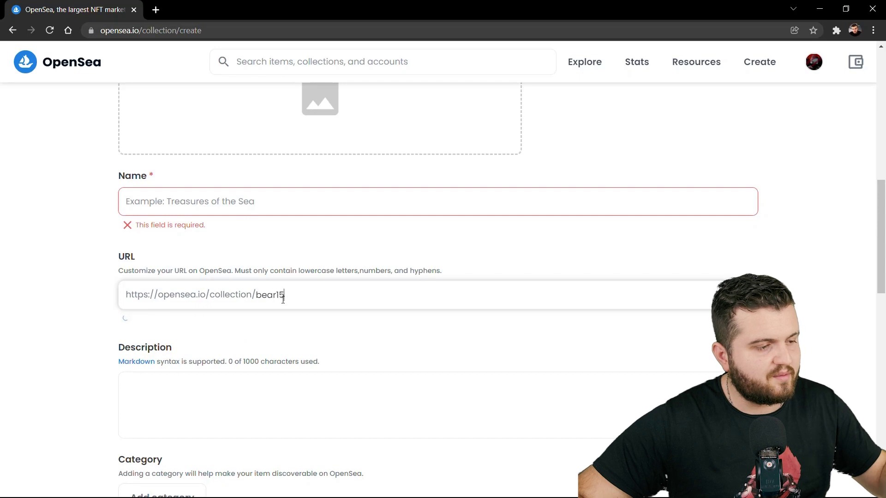
{"action": "left_click", "coordinate": [299, 321]}
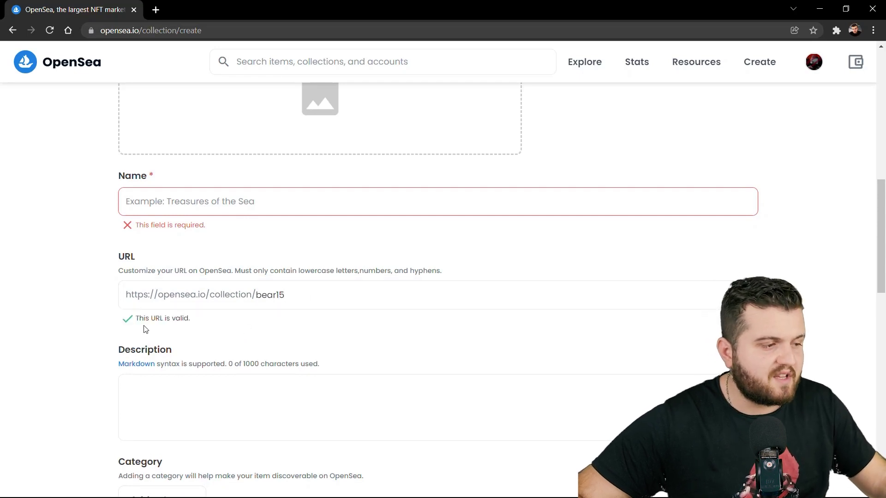
{"action": "left_click_drag", "start_coordinate": [122, 321], "coordinate": [192, 326]}
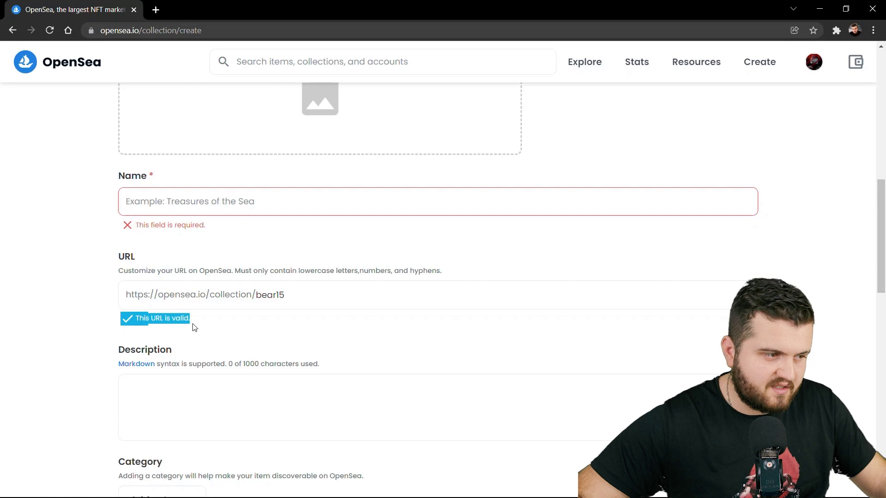
- Change the collection URL slug to bear14 so it is marked valid
{"action": "left_click", "coordinate": [207, 330]}
{"action": "left_click_drag", "start_coordinate": [286, 295], "coordinate": [277, 298]}
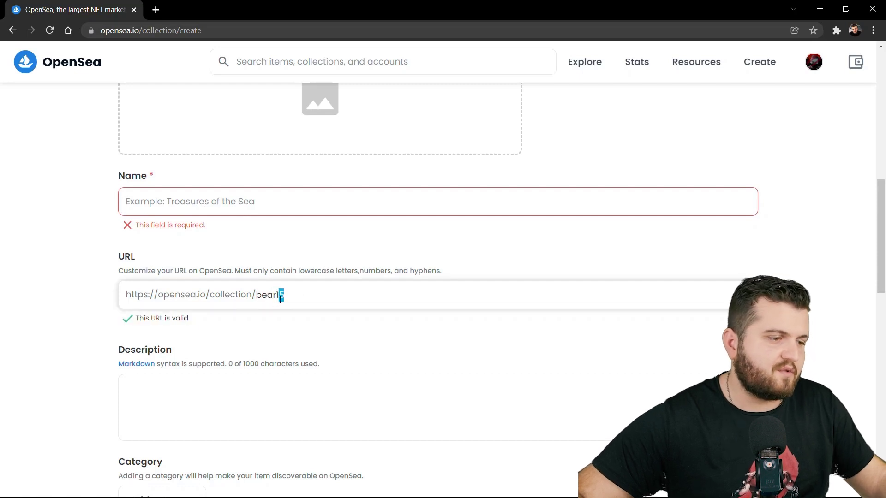
{"action": "key", "text": "BackSpace"}
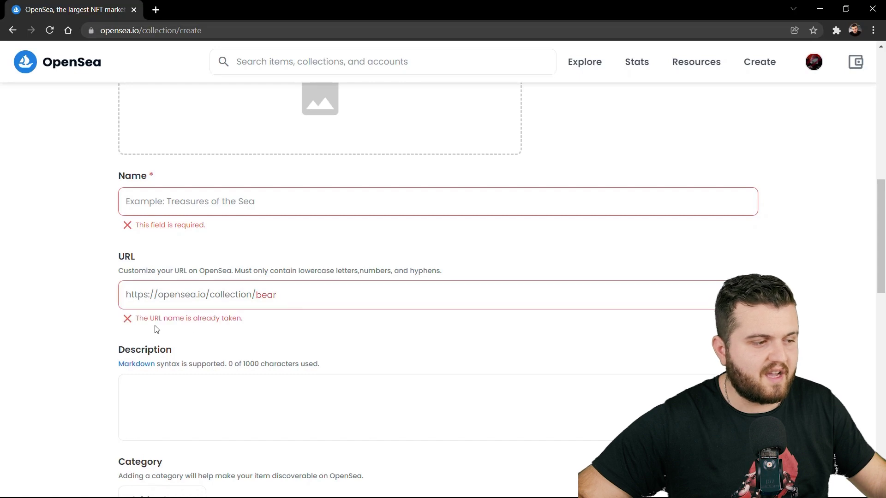
{"action": "left_click_drag", "start_coordinate": [209, 321], "coordinate": [289, 328]}
{"action": "left_click", "coordinate": [292, 301]}
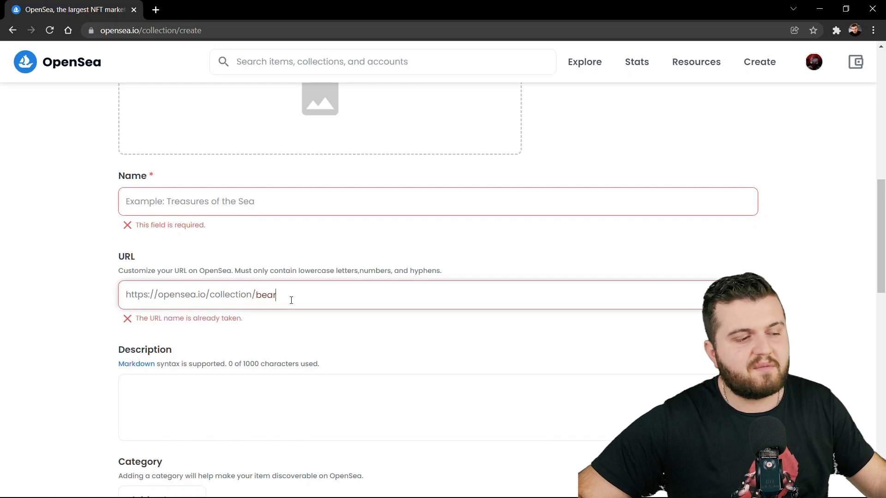
{"action": "type", "text": "14"}
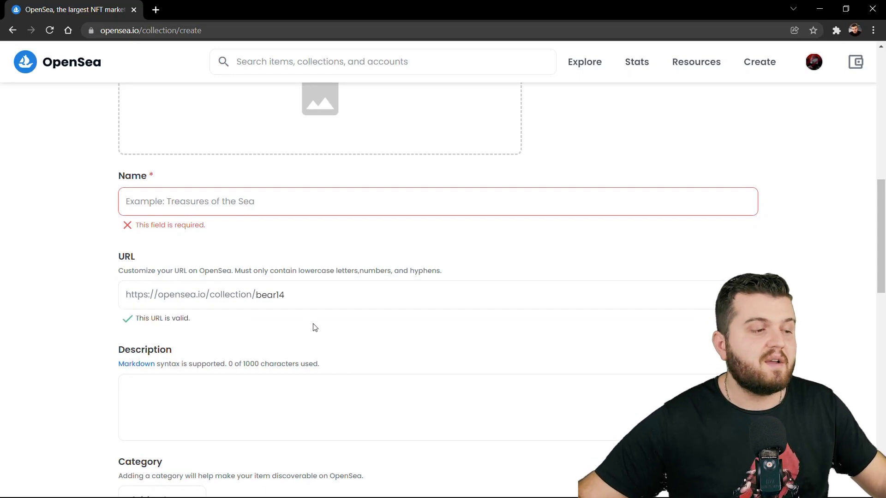
{"action": "scroll", "coordinate": [317, 296], "scroll_direction": "down", "scroll_amount": 1}
{"action": "scroll", "coordinate": [320, 264], "scroll_direction": "down", "scroll_amount": 1}
- Write the filler description 'ffgs dg' for the new collection
{"action": "scroll", "coordinate": [277, 221], "scroll_direction": "down", "scroll_amount": 2}
{"action": "left_click", "coordinate": [218, 174]}
{"action": "type", "text": "ff"}
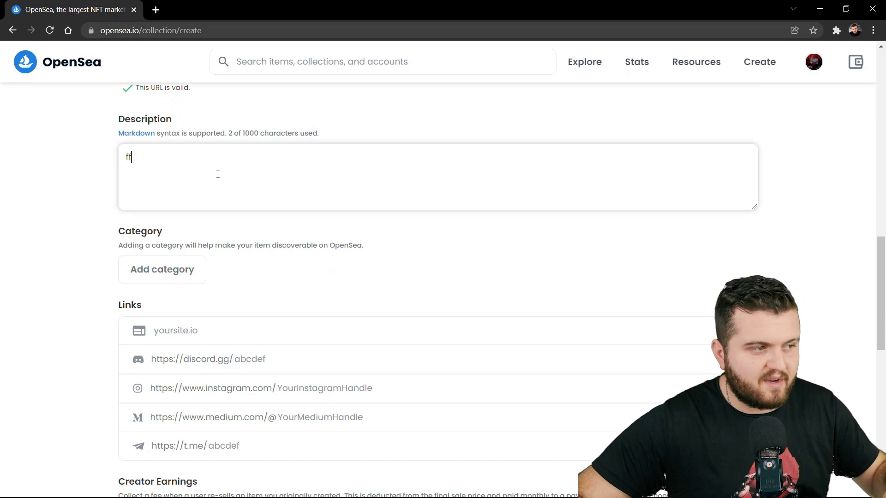
{"action": "type", "text": "gs dg"}
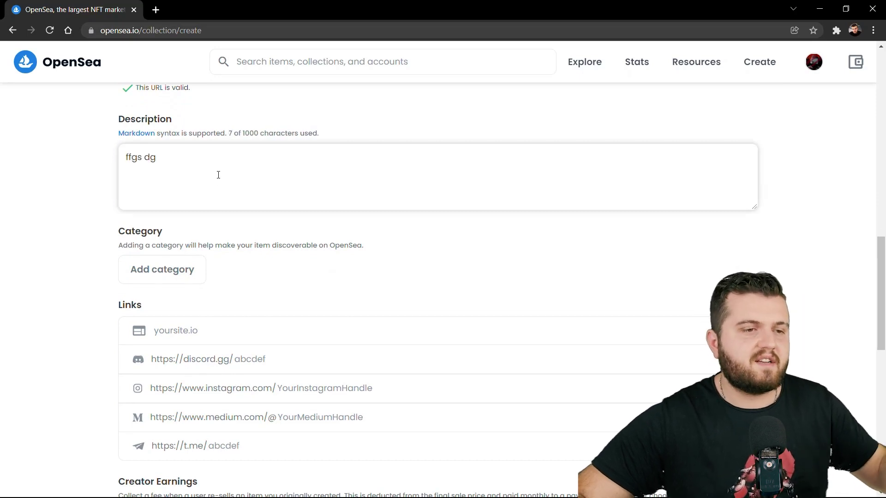
{"action": "scroll", "coordinate": [219, 175], "scroll_direction": "up", "scroll_amount": 5}
{"action": "scroll", "coordinate": [217, 174], "scroll_direction": "up", "scroll_amount": 4}
{"action": "scroll", "coordinate": [217, 174], "scroll_direction": "down", "scroll_amount": 4}
{"action": "scroll", "coordinate": [218, 177], "scroll_direction": "down", "scroll_amount": 3}
{"action": "scroll", "coordinate": [218, 179], "scroll_direction": "down", "scroll_amount": 3}
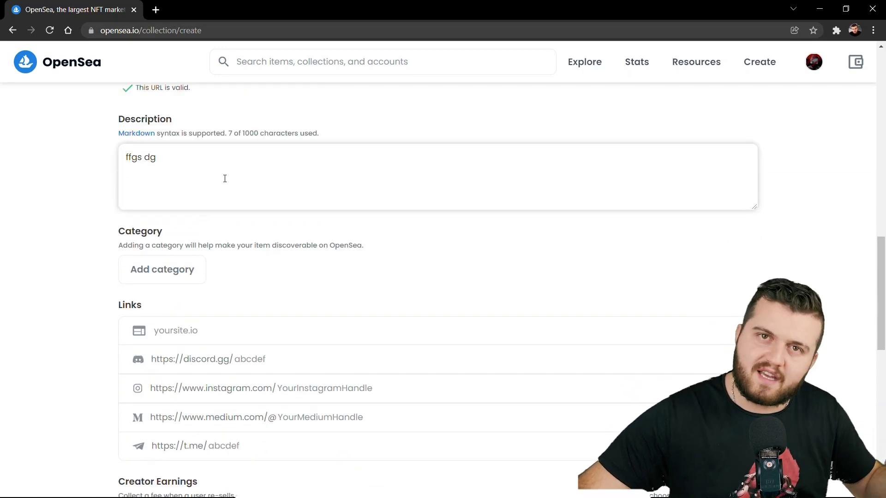
{"action": "scroll", "coordinate": [224, 178], "scroll_direction": "down", "scroll_amount": 1}
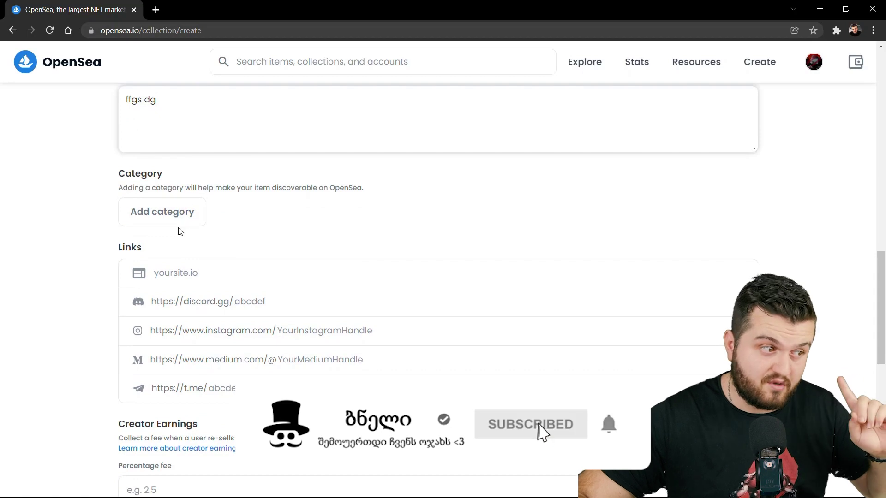
- Set the collection's category to Art
{"action": "left_click", "coordinate": [181, 216]}
{"action": "scroll", "coordinate": [189, 276], "scroll_direction": "down", "scroll_amount": 3}
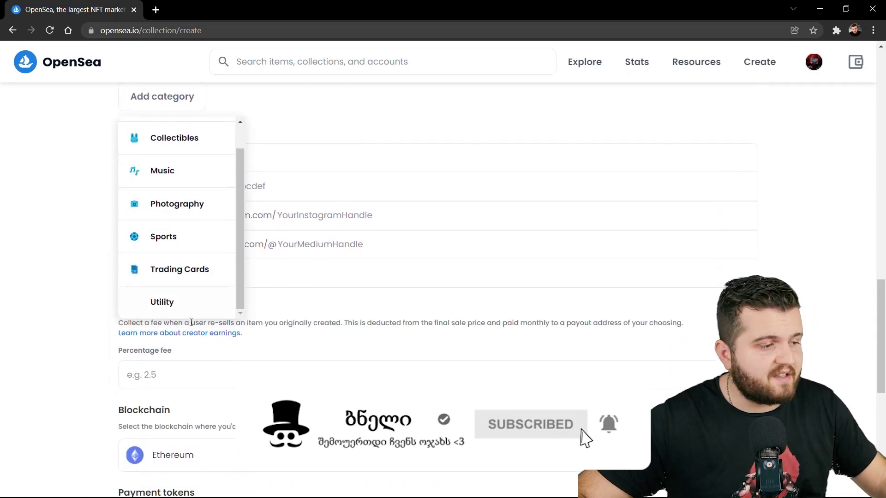
{"action": "scroll", "coordinate": [189, 307], "scroll_direction": "up", "scroll_amount": 3}
{"action": "scroll", "coordinate": [178, 324], "scroll_direction": "up", "scroll_amount": 1}
{"action": "left_click", "coordinate": [174, 309]}
- Step through the website, Discord and Instagram link fields without filling them
{"action": "scroll", "coordinate": [180, 219], "scroll_direction": "down", "scroll_amount": 1}
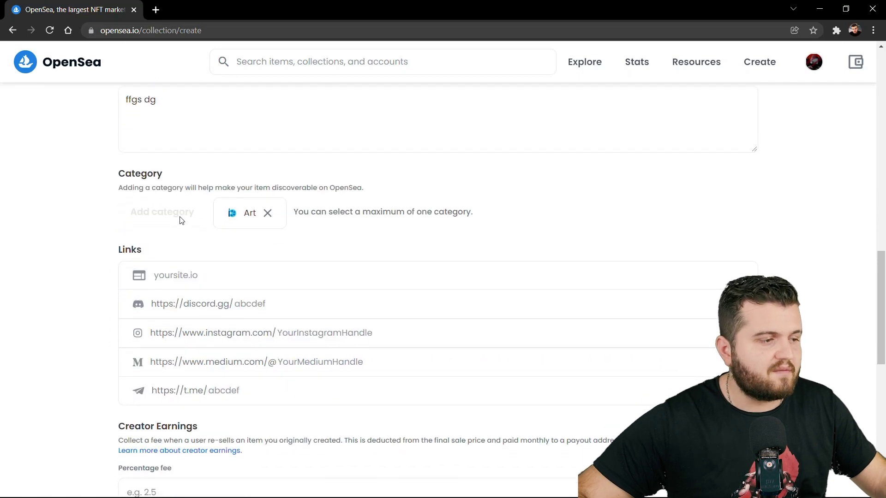
{"action": "scroll", "coordinate": [178, 153], "scroll_direction": "down", "scroll_amount": 2}
{"action": "left_click", "coordinate": [208, 157]}
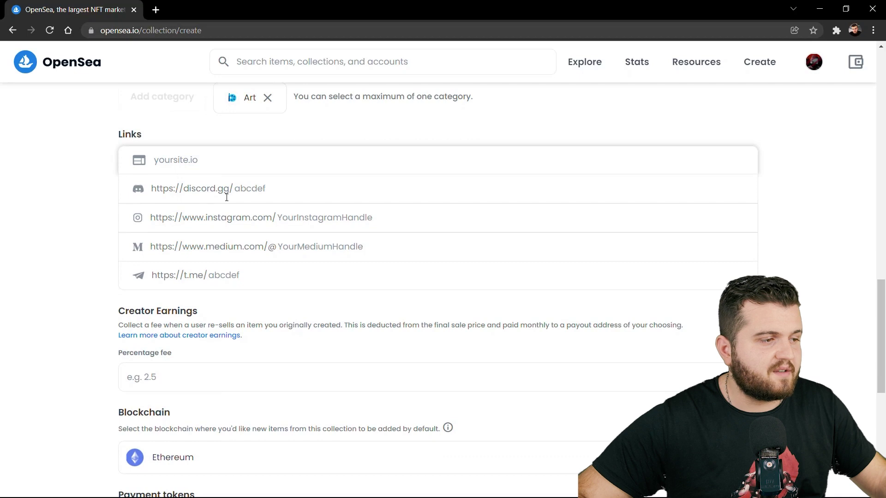
{"action": "left_click", "coordinate": [196, 193]}
{"action": "left_click", "coordinate": [292, 219]}
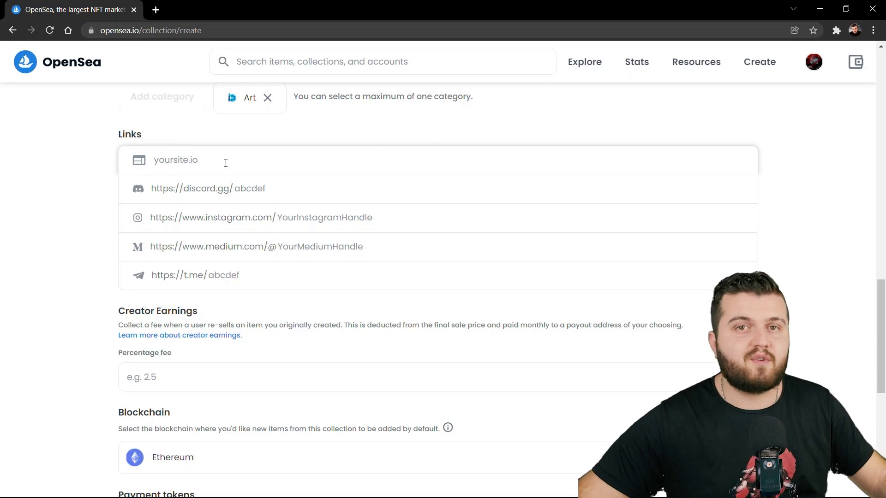
{"action": "scroll", "coordinate": [226, 163], "scroll_direction": "down", "scroll_amount": 3}
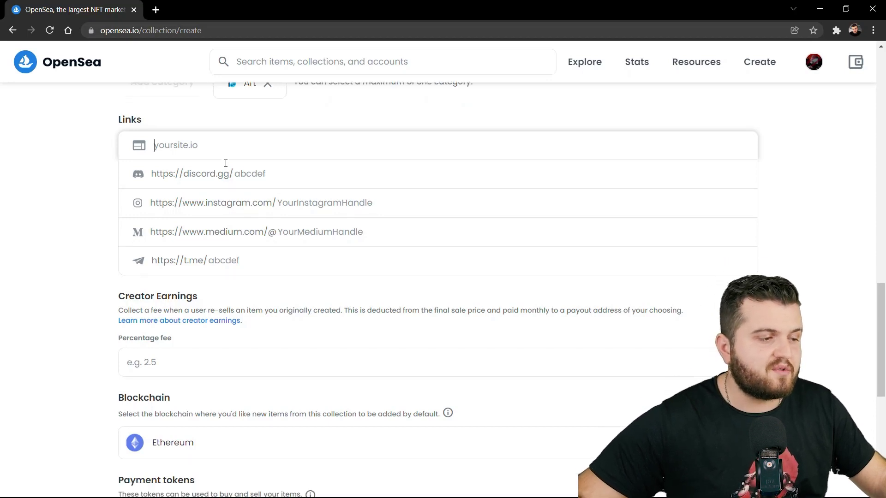
- Set the collection's creator earnings percentage fee to 3%
{"action": "left_click", "coordinate": [191, 262]}
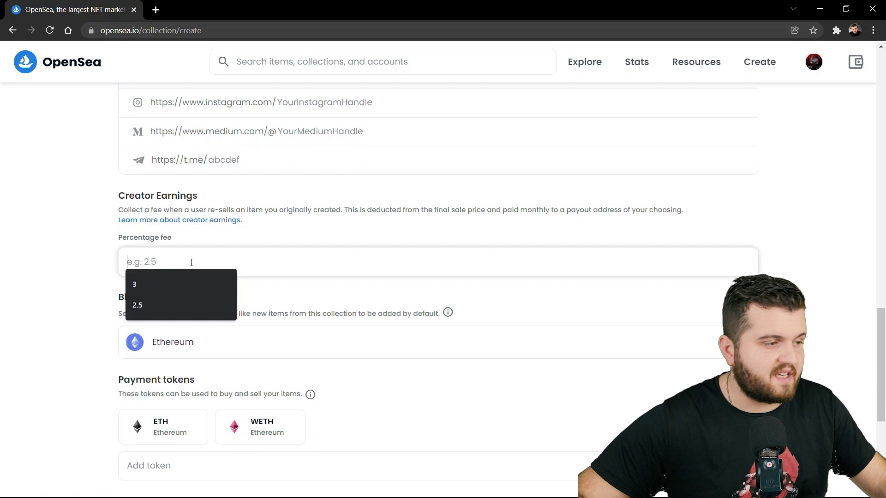
{"action": "left_click", "coordinate": [109, 269]}
{"action": "left_click", "coordinate": [165, 264]}
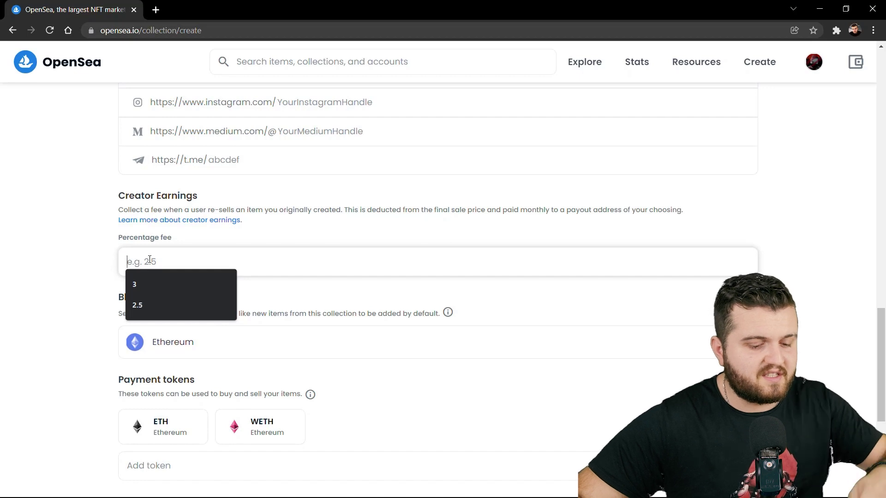
{"action": "type", "text": "1"}
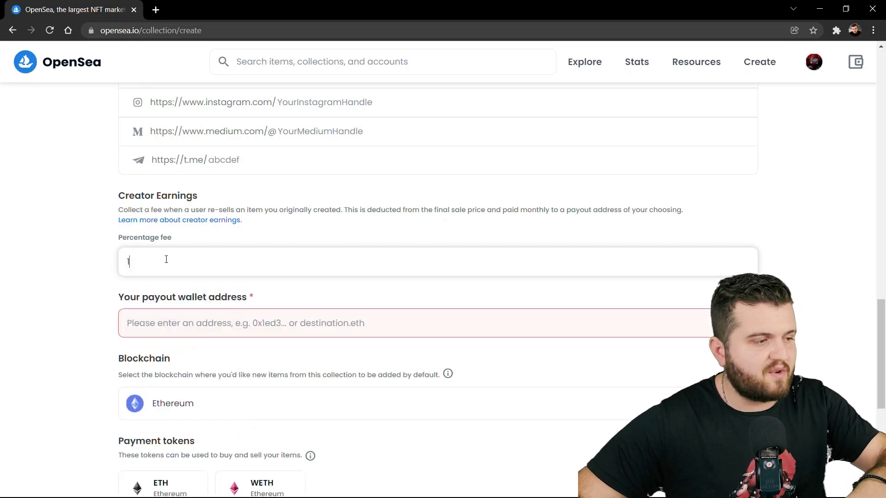
{"action": "type", "text": "1"}
{"action": "double_click", "coordinate": [163, 267]}
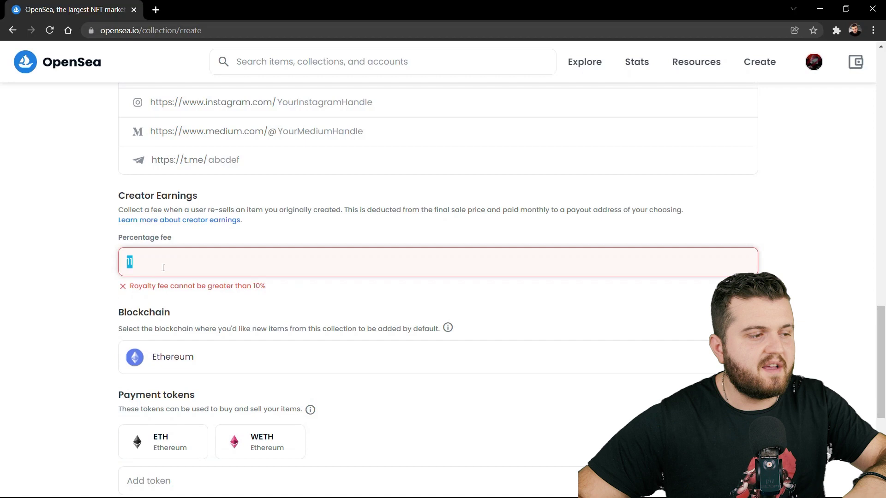
{"action": "type", "text": "1"}
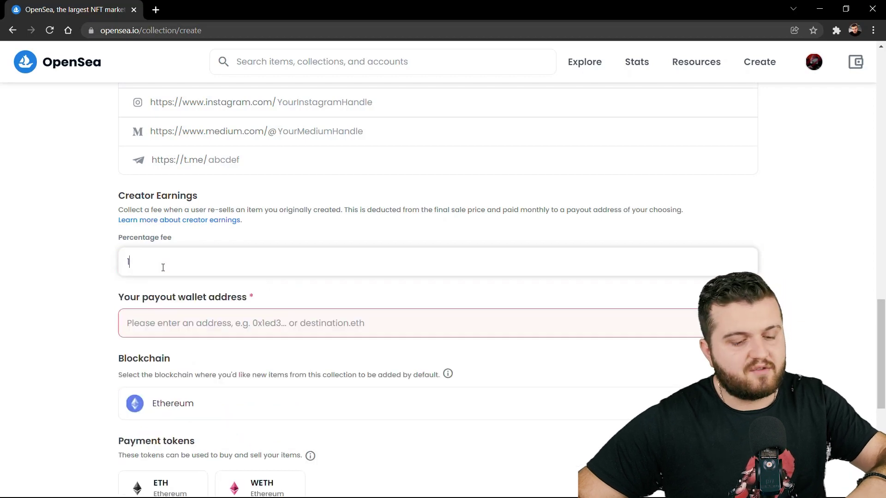
{"action": "type", "text": "5"}
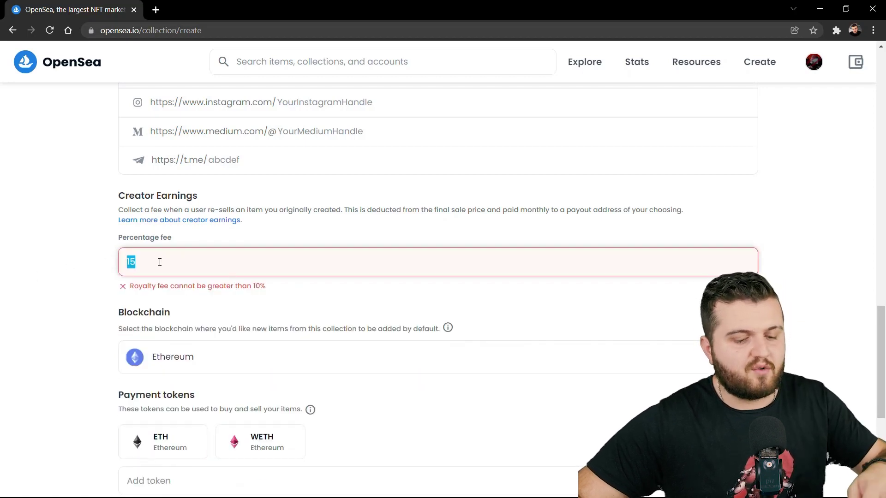
{"action": "type", "text": "1"}
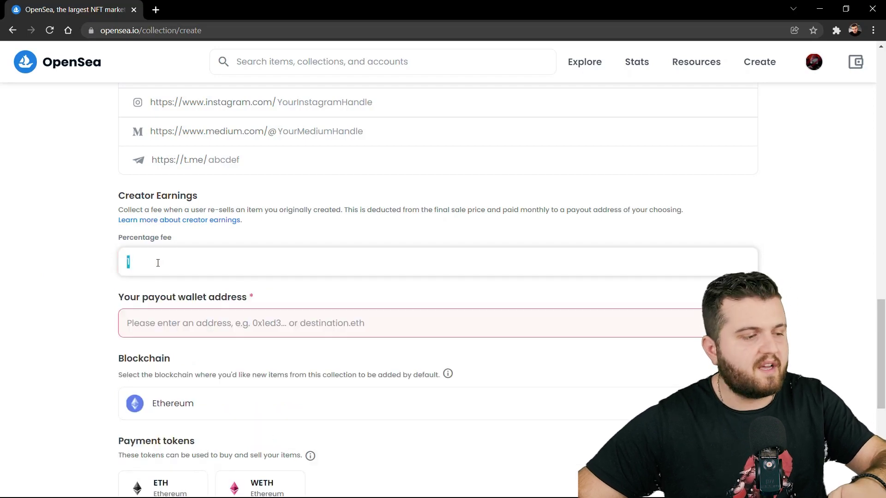
{"action": "left_click", "coordinate": [62, 285]}
{"action": "double_click", "coordinate": [161, 267]}
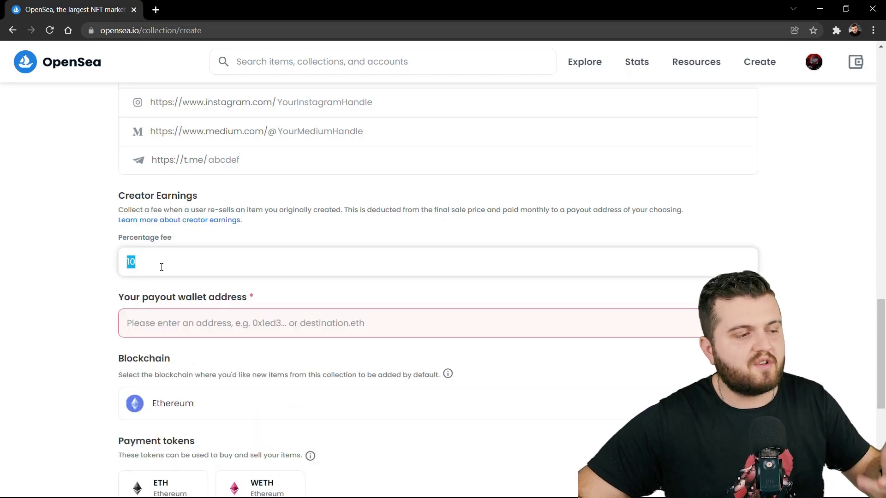
{"action": "type", "text": "5"}
{"action": "left_click", "coordinate": [98, 262]}
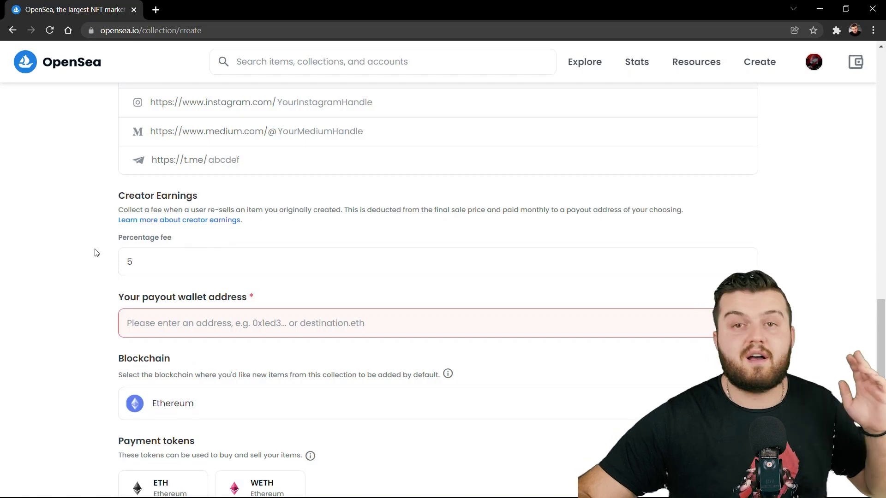
{"action": "double_click", "coordinate": [152, 260]}
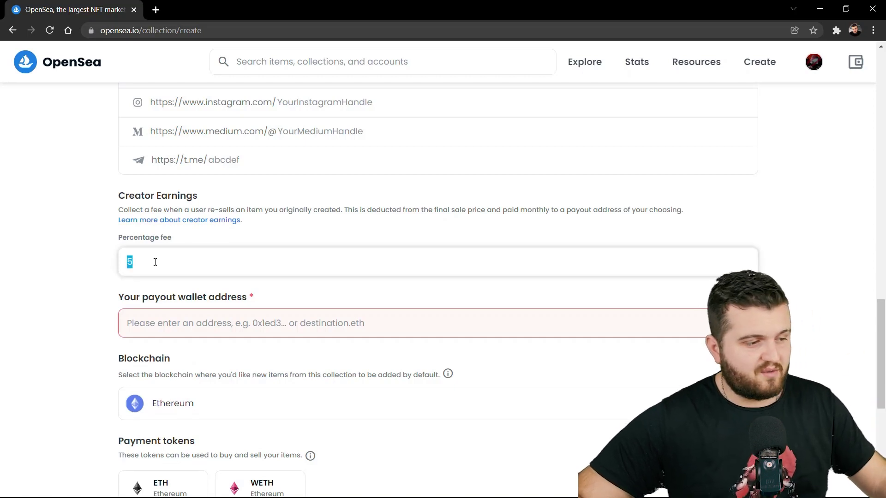
{"action": "type", "text": "3"}
{"action": "left_click", "coordinate": [76, 268]}
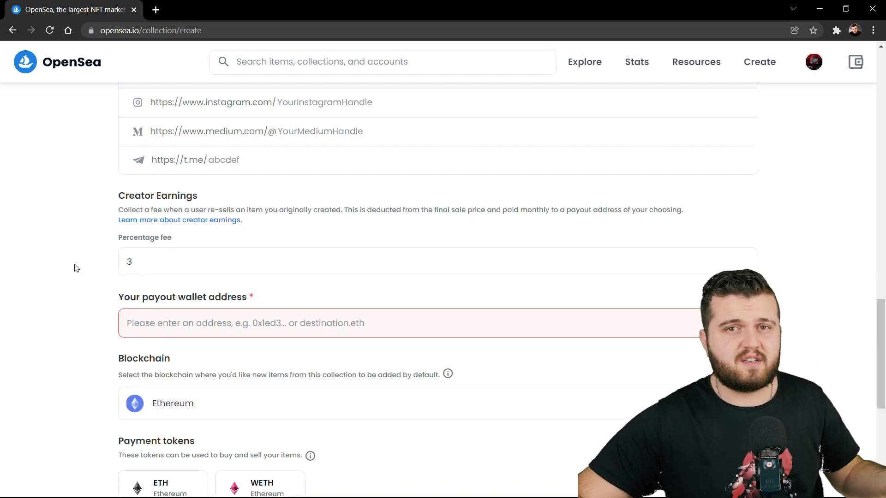
{"action": "scroll", "coordinate": [98, 251], "scroll_direction": "down", "scroll_amount": 1}
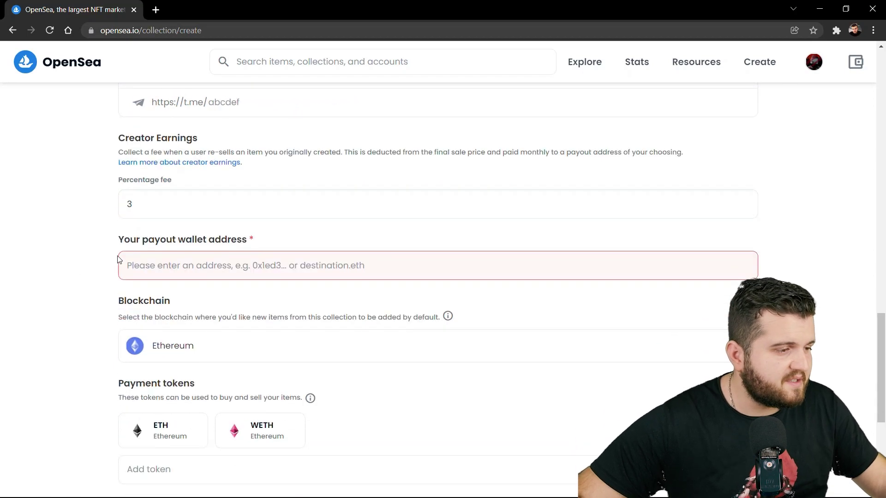
- Copy the MetaMask account address and paste it as the payout wallet address
{"action": "left_click", "coordinate": [203, 266]}
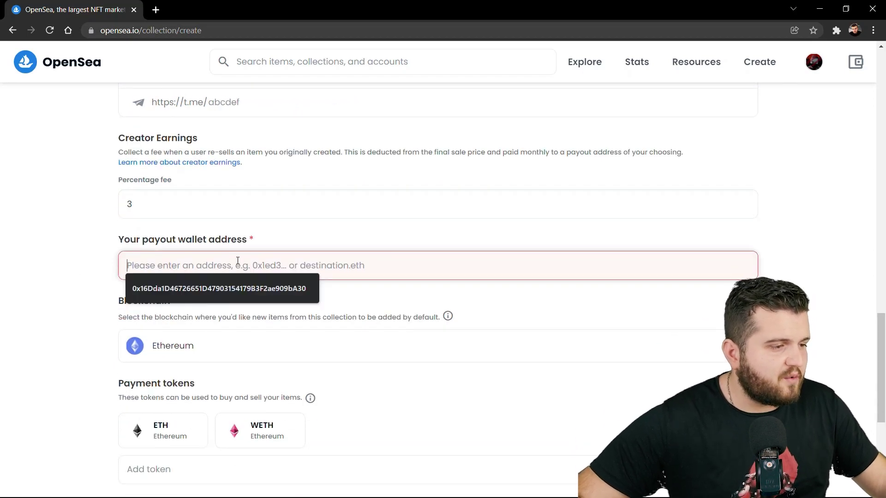
{"action": "left_click", "coordinate": [303, 243]}
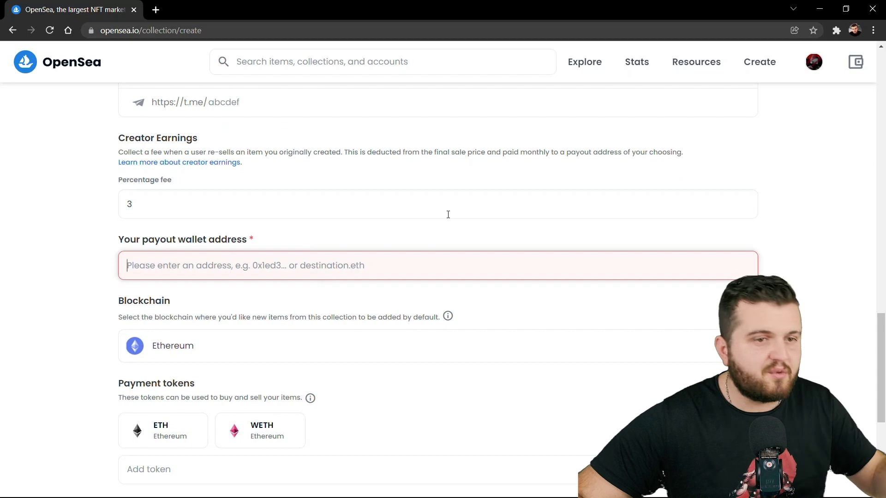
{"action": "left_click", "coordinate": [220, 271]}
{"action": "left_click", "coordinate": [389, 211]}
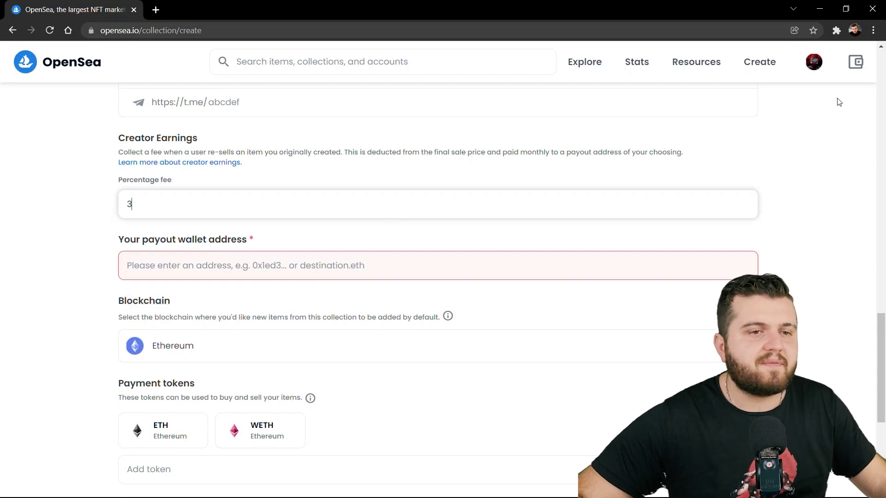
{"action": "left_click", "coordinate": [836, 31]}
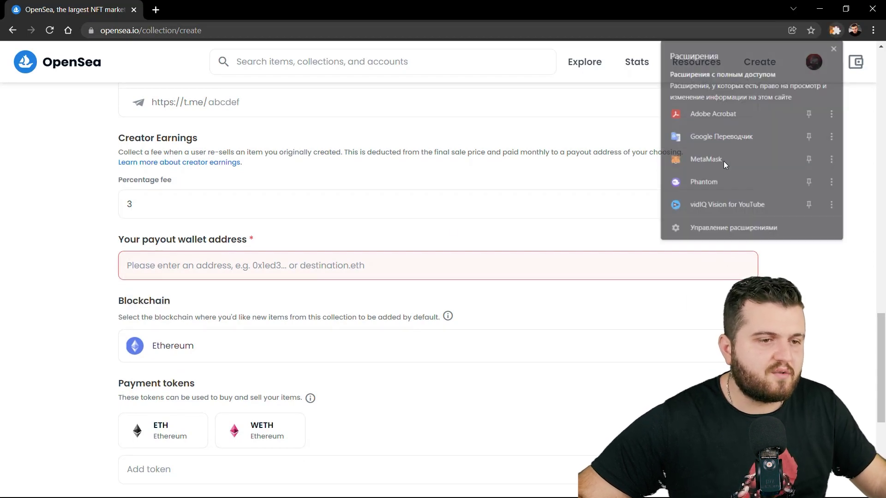
{"action": "left_click", "coordinate": [723, 160]}
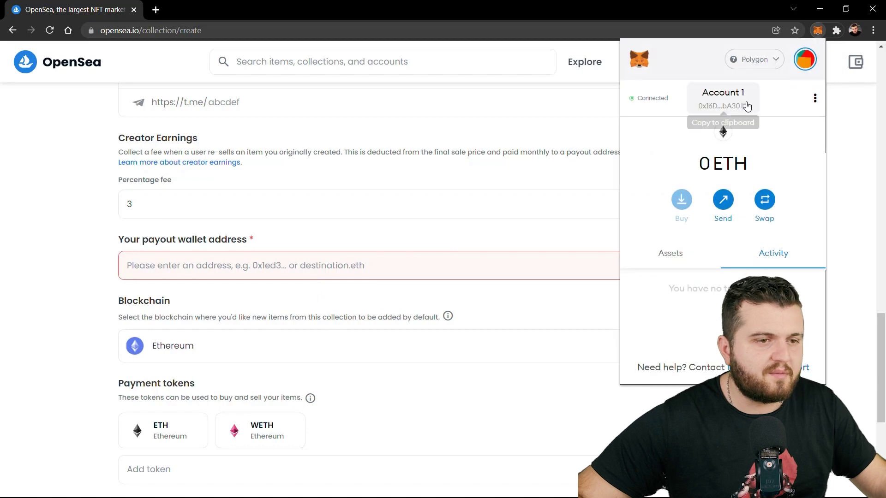
{"action": "left_click", "coordinate": [729, 109]}
{"action": "left_click", "coordinate": [308, 273]}
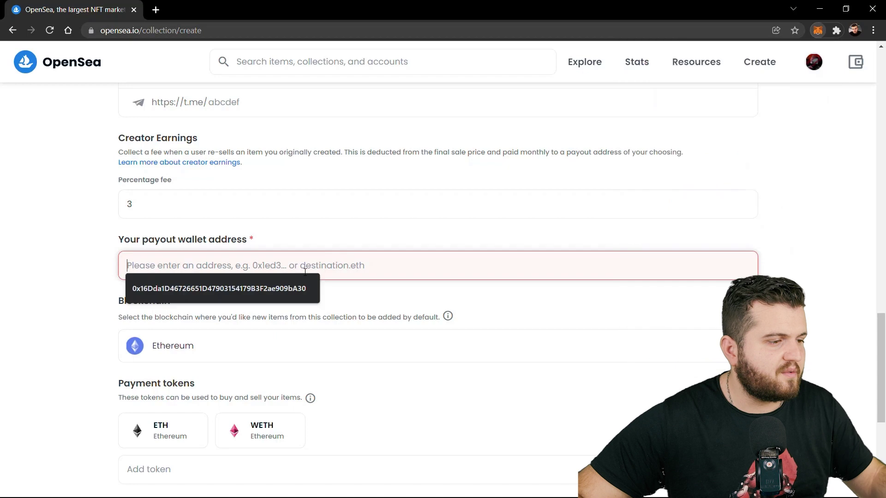
{"action": "key", "text": "ctrl+v"}
{"action": "scroll", "coordinate": [115, 259], "scroll_direction": "down", "scroll_amount": 1}
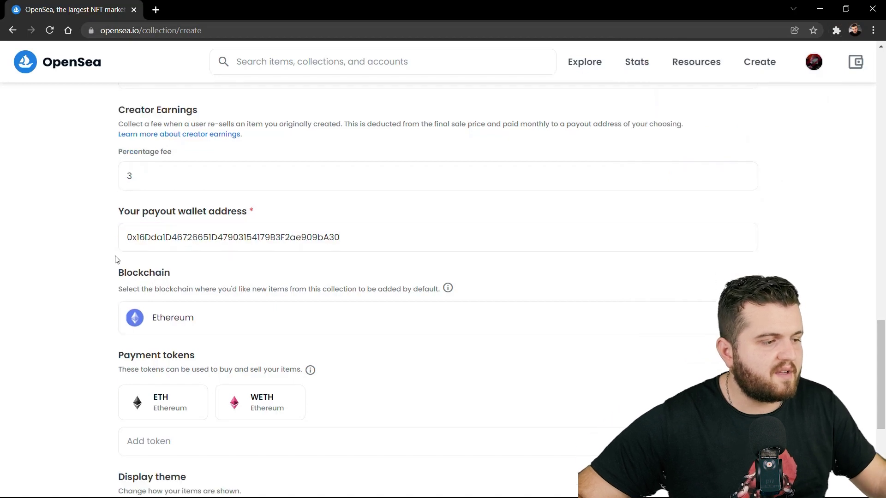
- Set the blockchain to Polygon and add USDC as an extra payment token
{"action": "left_click", "coordinate": [233, 290]}
{"action": "left_click", "coordinate": [172, 329]}
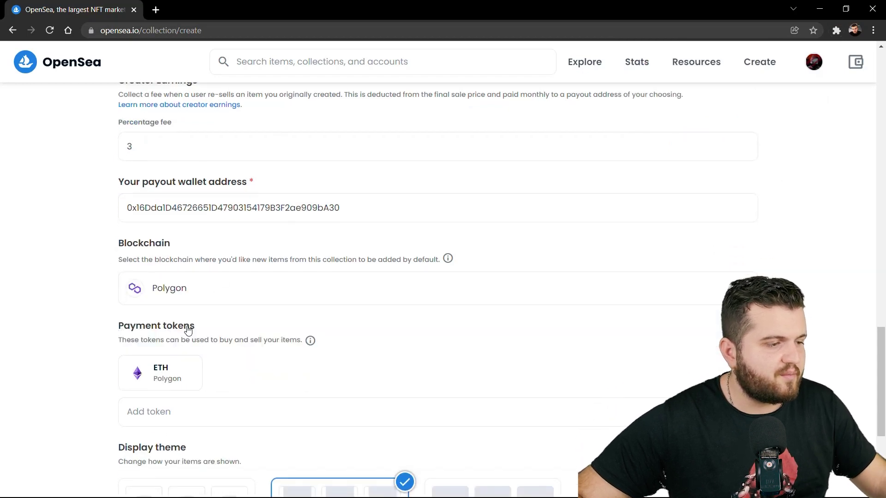
{"action": "scroll", "coordinate": [59, 301], "scroll_direction": "down", "scroll_amount": 2}
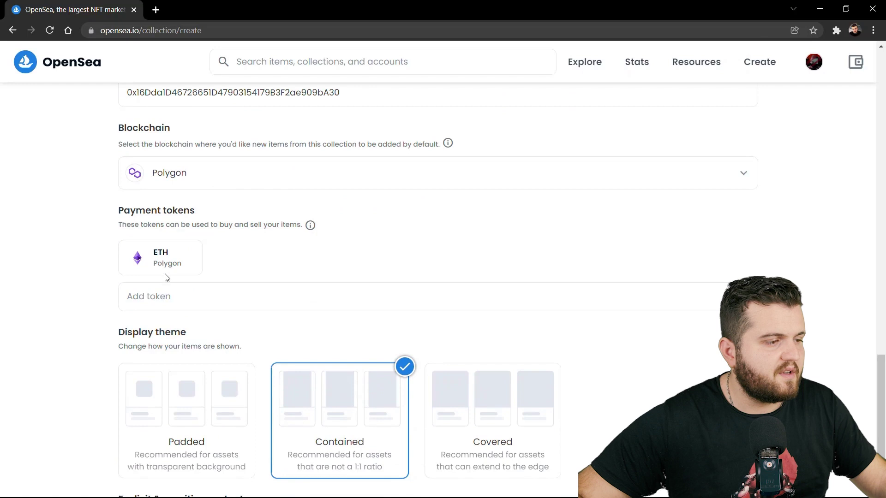
{"action": "left_click", "coordinate": [241, 301]}
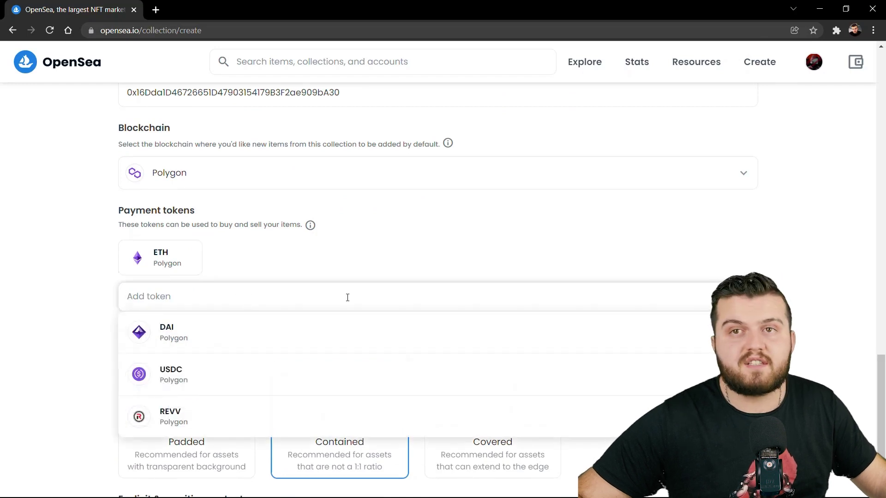
{"action": "scroll", "coordinate": [348, 297], "scroll_direction": "down", "scroll_amount": 1}
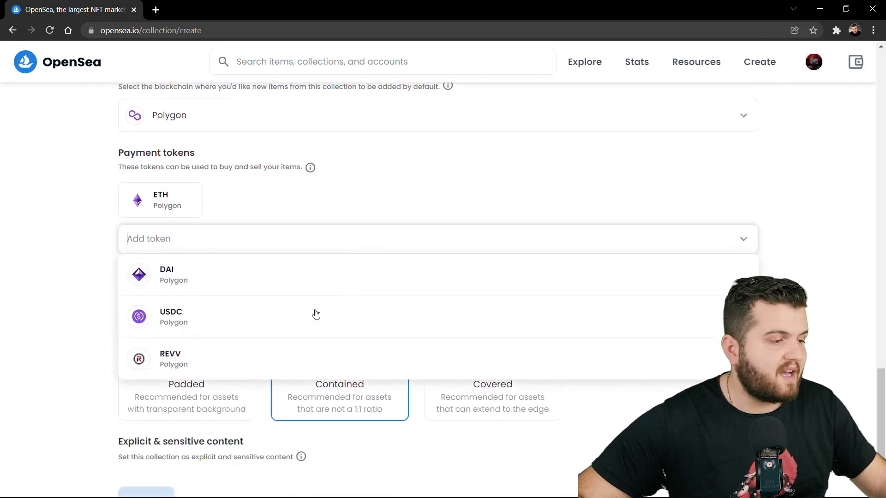
{"action": "left_click", "coordinate": [223, 323]}
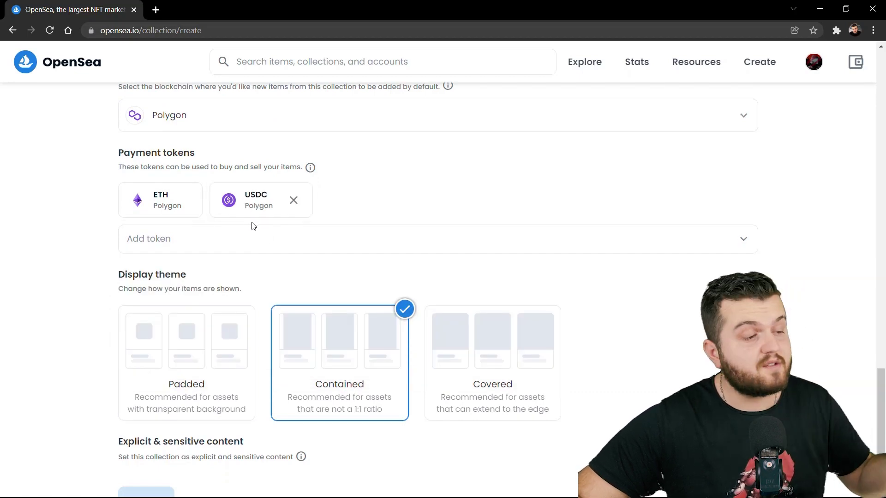
{"action": "left_click", "coordinate": [283, 245]}
{"action": "scroll", "coordinate": [138, 245], "scroll_direction": "down", "scroll_amount": 1}
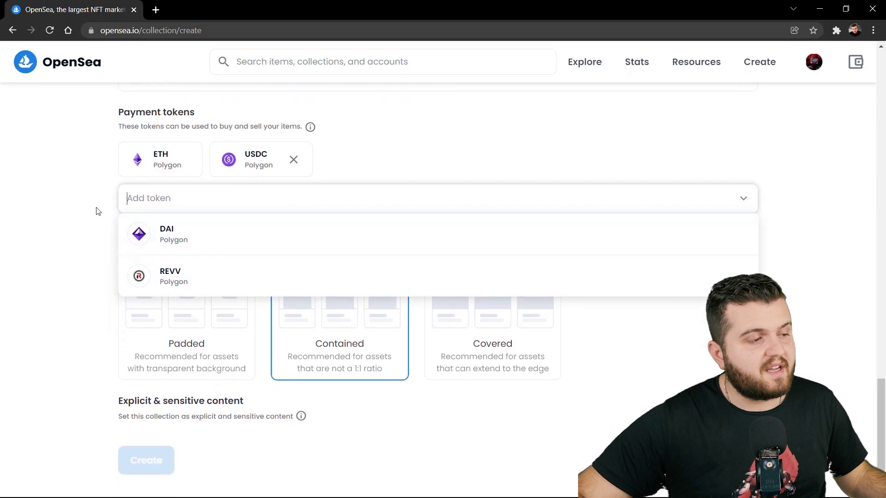
{"action": "left_click", "coordinate": [95, 209]}
- Choose the Covered display theme for the collection
{"action": "left_click", "coordinate": [466, 323]}
{"action": "left_click", "coordinate": [373, 327]}
{"action": "left_click", "coordinate": [461, 376]}
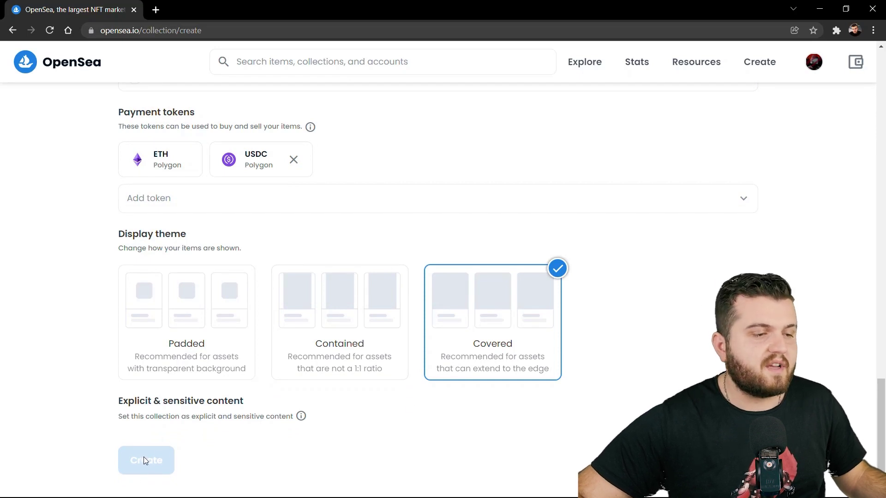
{"action": "scroll", "coordinate": [341, 397], "scroll_direction": "up", "scroll_amount": 10}
{"action": "scroll", "coordinate": [540, 360], "scroll_direction": "up", "scroll_amount": 9}
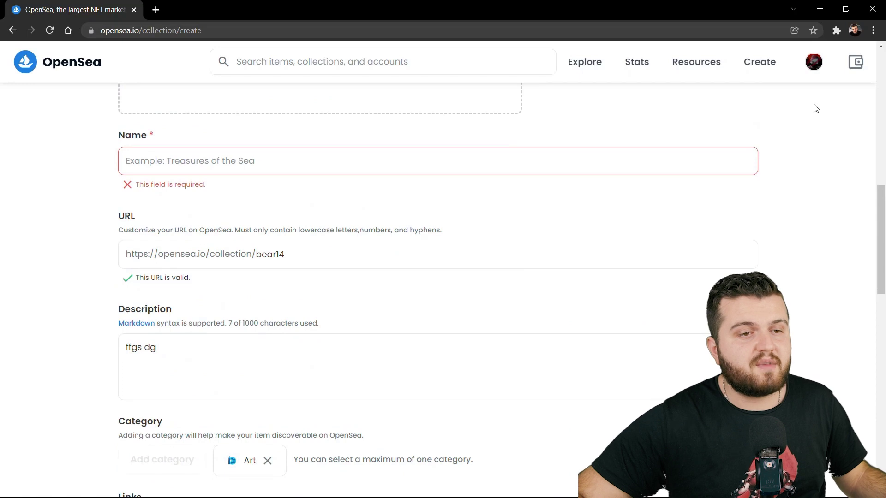
- Cancel the Bneli Bear #49 sale listing and approve the cancellation in the wallet
{"action": "left_click", "coordinate": [813, 65]}
{"action": "scroll", "coordinate": [158, 299], "scroll_direction": "down", "scroll_amount": 5}
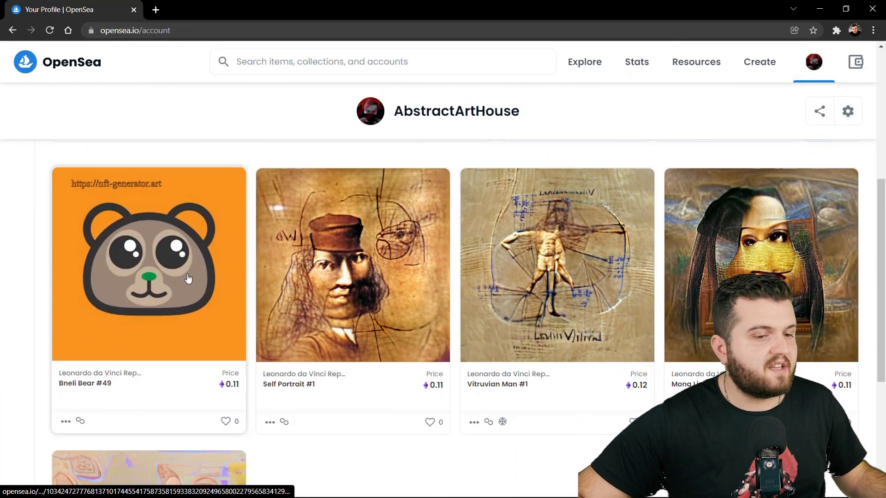
{"action": "left_click", "coordinate": [203, 274]}
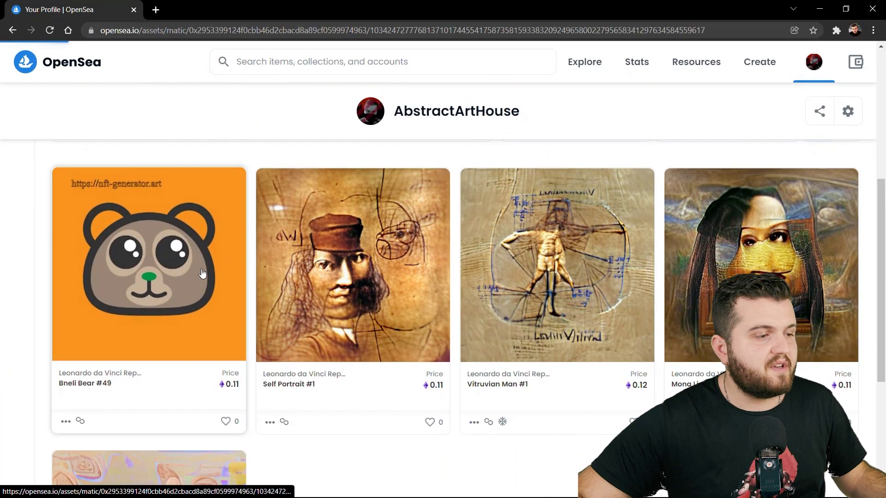
{"action": "left_click", "coordinate": [784, 154]}
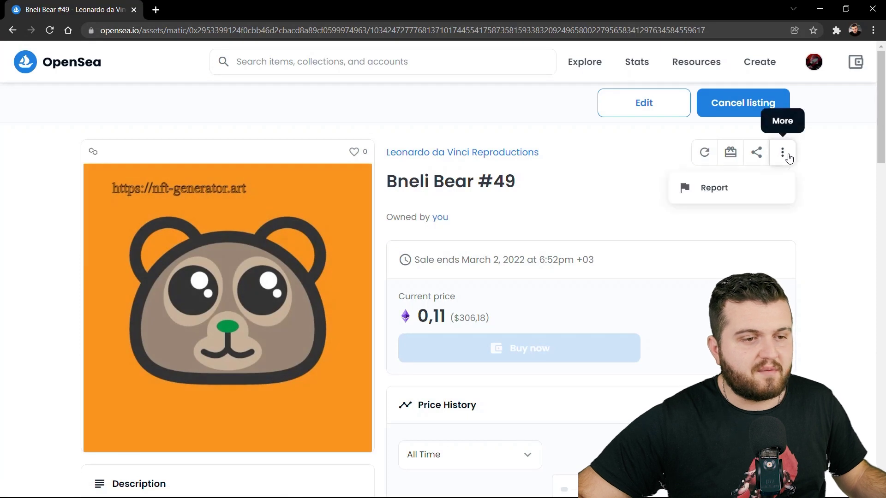
{"action": "left_click", "coordinate": [742, 106]}
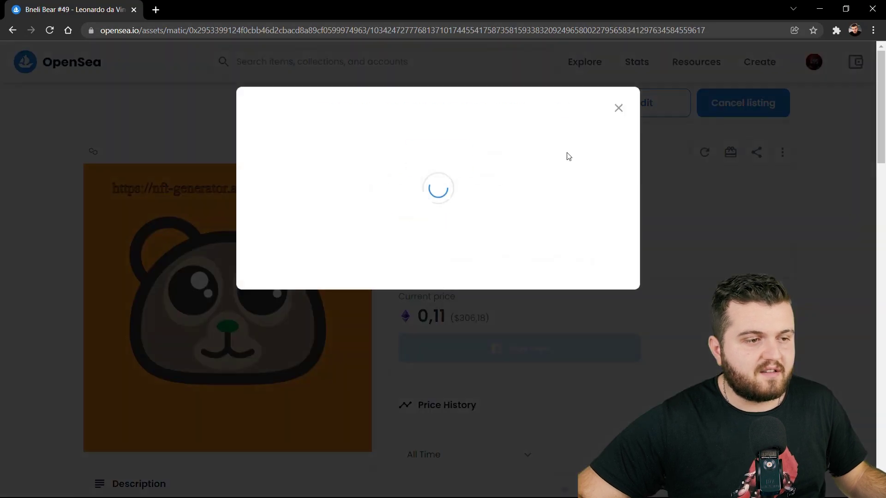
{"action": "left_click", "coordinate": [449, 162]}
{"action": "left_click", "coordinate": [305, 229]}
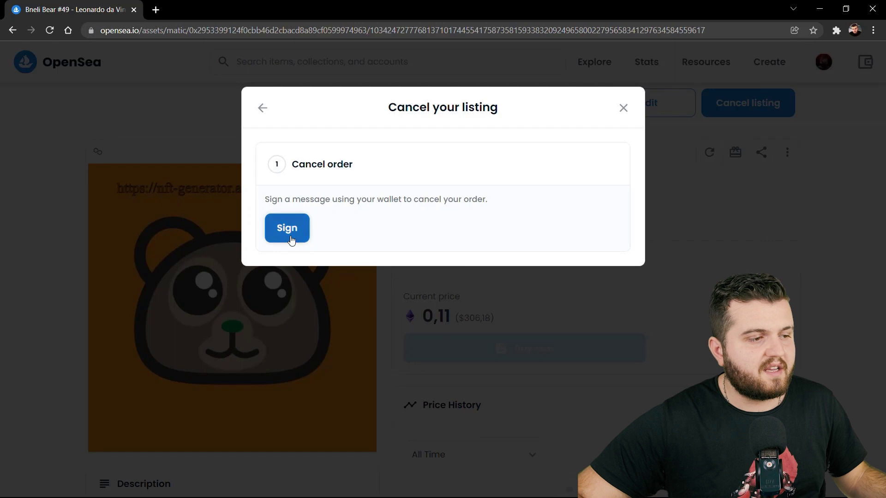
{"action": "left_click", "coordinate": [829, 319]}
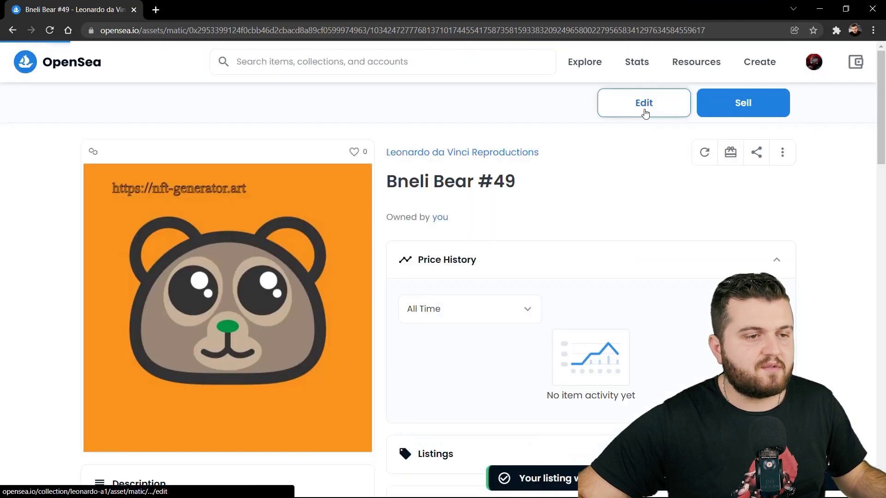
- Delete the Bneli Bear #49 item and return to the profile page
{"action": "left_click", "coordinate": [645, 104]}
{"action": "scroll", "coordinate": [512, 214], "scroll_direction": "down", "scroll_amount": 3}
{"action": "scroll", "coordinate": [620, 241], "scroll_direction": "down", "scroll_amount": 15}
{"action": "scroll", "coordinate": [619, 253], "scroll_direction": "down", "scroll_amount": 3}
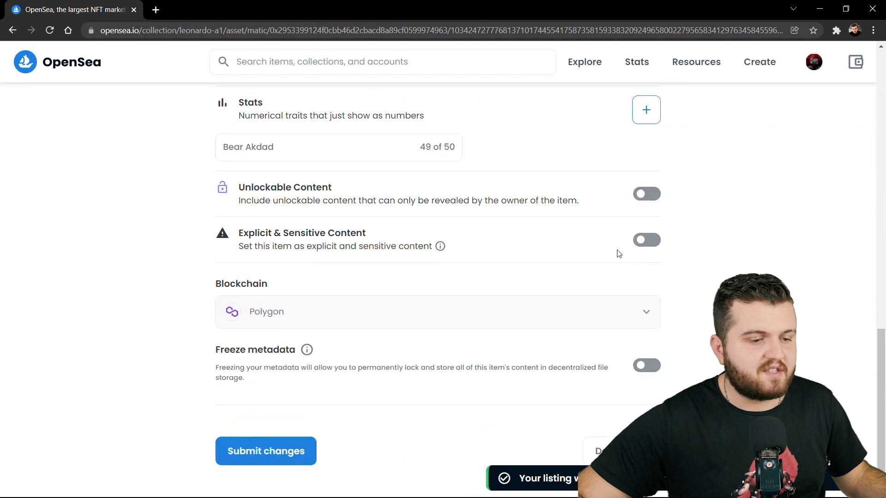
{"action": "left_click", "coordinate": [599, 451]}
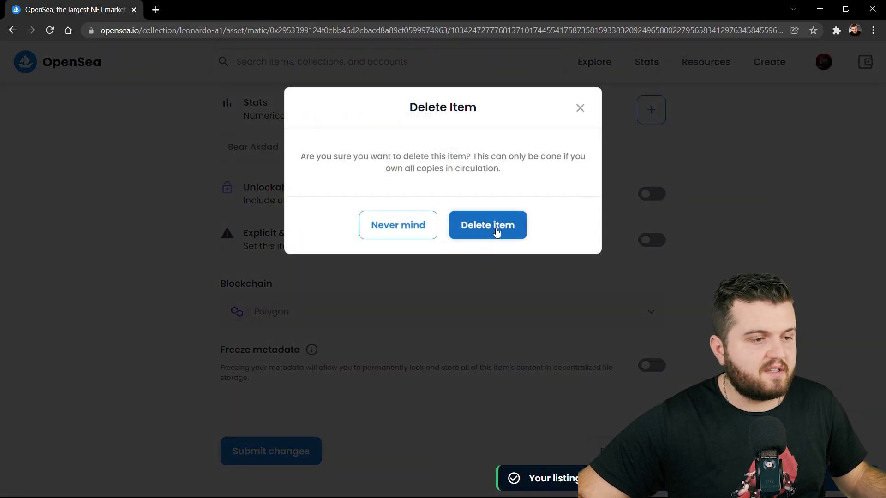
{"action": "left_click", "coordinate": [501, 231]}
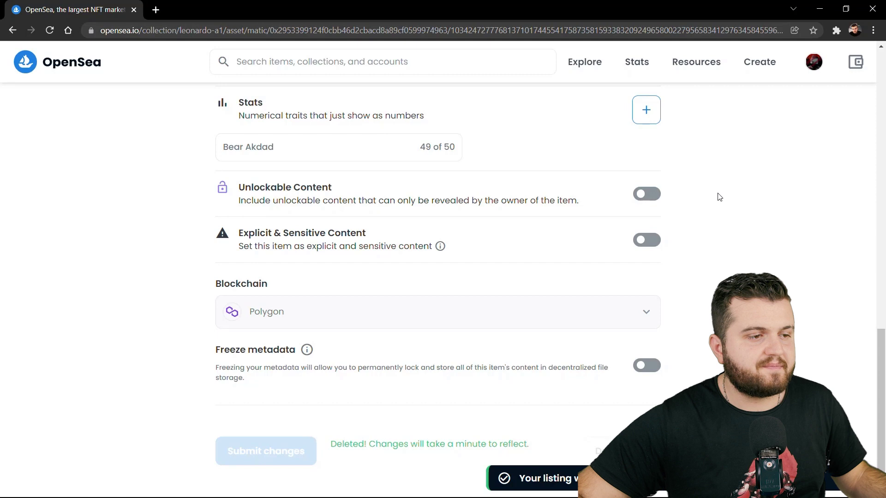
{"action": "scroll", "coordinate": [718, 197], "scroll_direction": "up", "scroll_amount": 10}
{"action": "scroll", "coordinate": [720, 194], "scroll_direction": "up", "scroll_amount": 10}
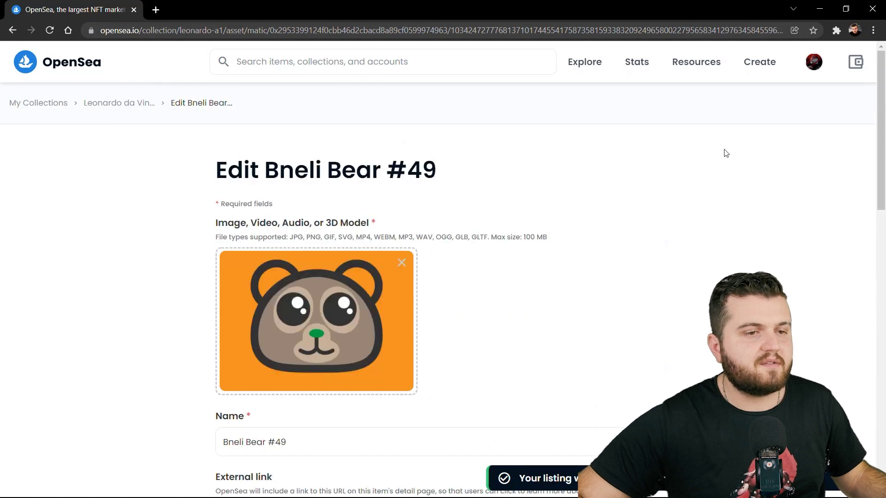
{"action": "left_click", "coordinate": [814, 62]}
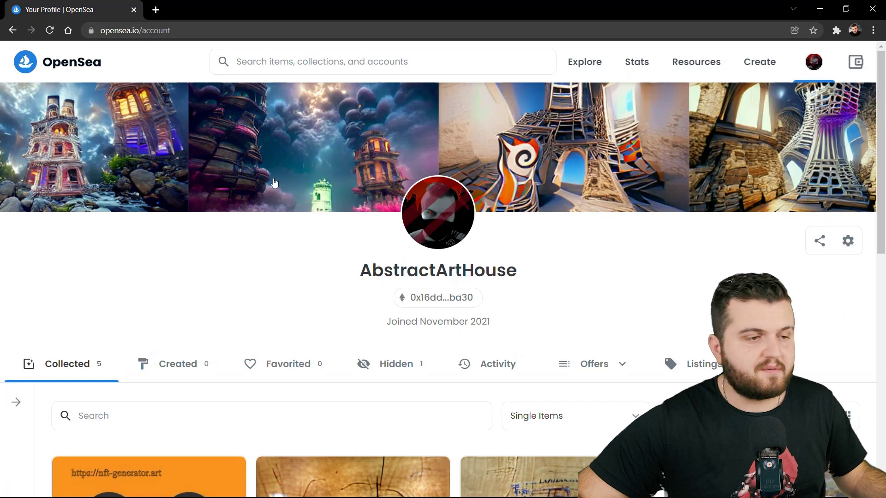
- Go from the home page to Explore and browse the collections list
{"action": "left_click", "coordinate": [65, 68]}
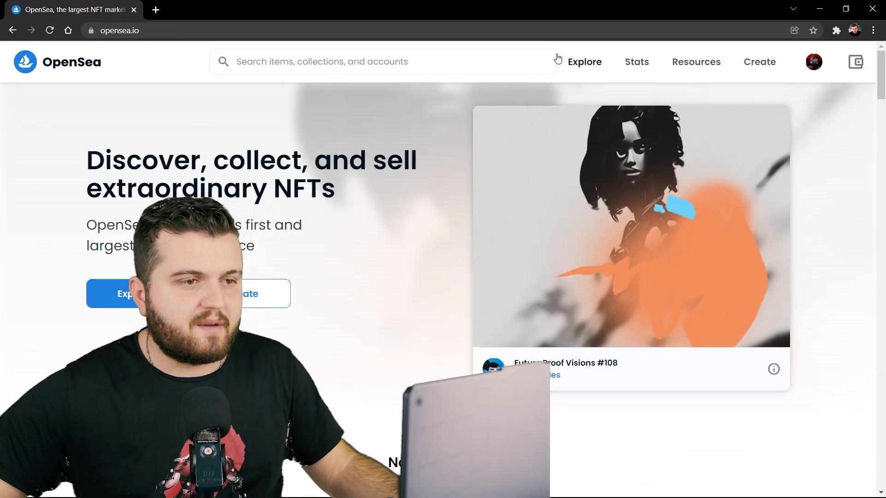
{"action": "left_click", "coordinate": [576, 66]}
{"action": "scroll", "coordinate": [400, 236], "scroll_direction": "down", "scroll_amount": 3}
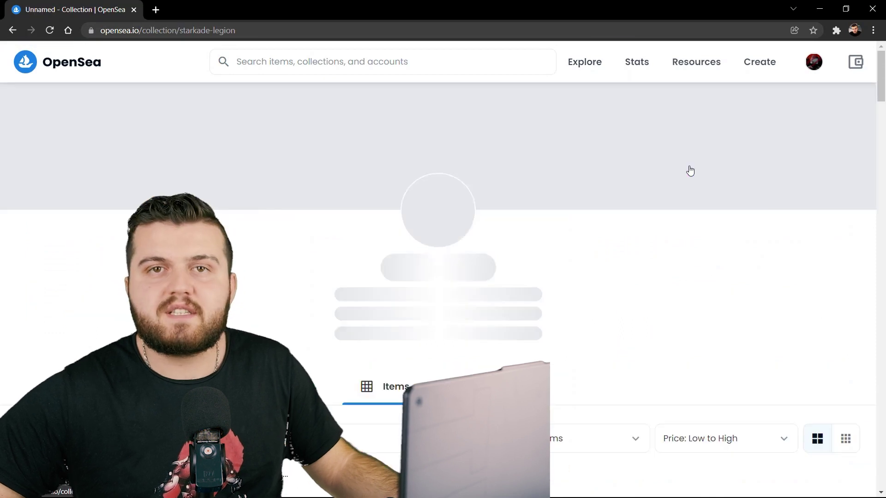
{"action": "scroll", "coordinate": [601, 199], "scroll_direction": "down", "scroll_amount": 5}
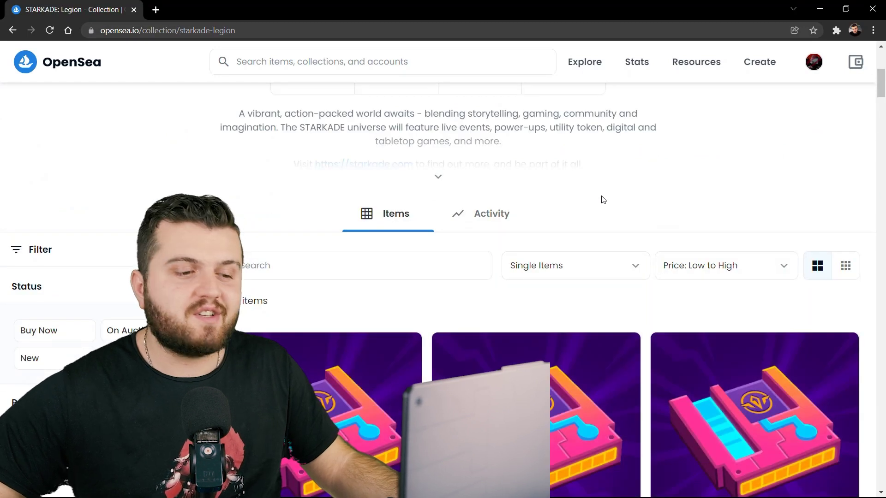
{"action": "scroll", "coordinate": [602, 200], "scroll_direction": "down", "scroll_amount": 2}
{"action": "left_click", "coordinate": [12, 30]}
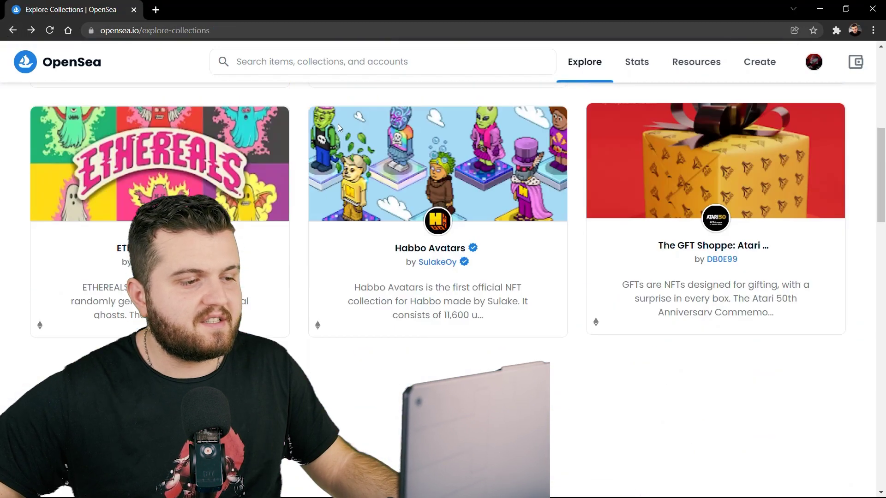
{"action": "scroll", "coordinate": [338, 123], "scroll_direction": "down", "scroll_amount": 2}
{"action": "scroll", "coordinate": [339, 129], "scroll_direction": "down", "scroll_amount": 5}
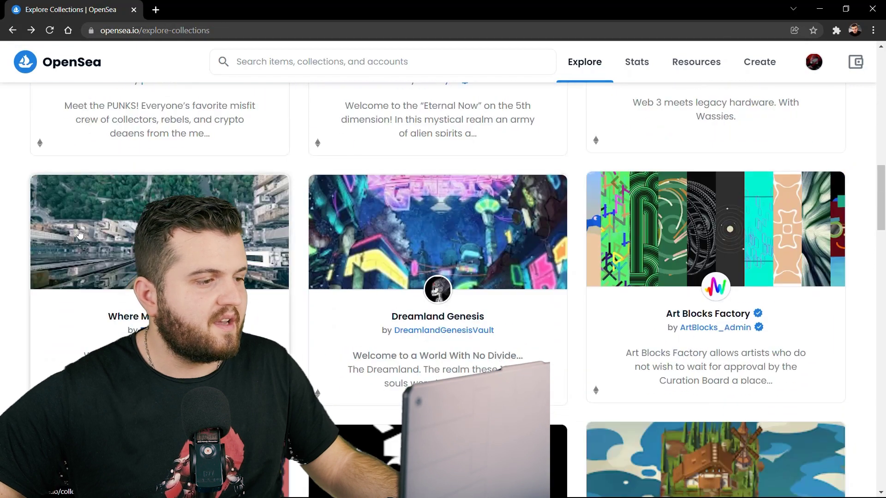
{"action": "scroll", "coordinate": [79, 234], "scroll_direction": "down", "scroll_amount": 5}
- Open the CryptoMories collection and scroll through its priced skull NFTs
{"action": "left_click", "coordinate": [274, 217]}
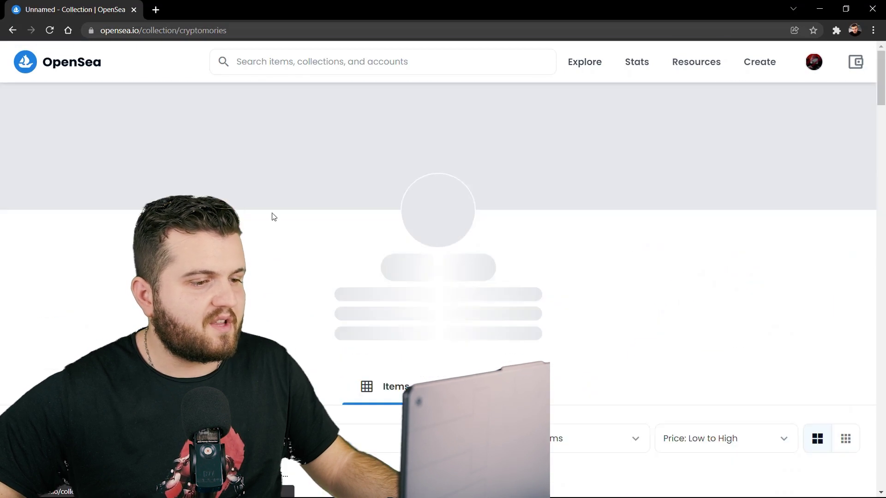
{"action": "scroll", "coordinate": [423, 255], "scroll_direction": "down", "scroll_amount": 5}
{"action": "scroll", "coordinate": [431, 229], "scroll_direction": "down", "scroll_amount": 1}
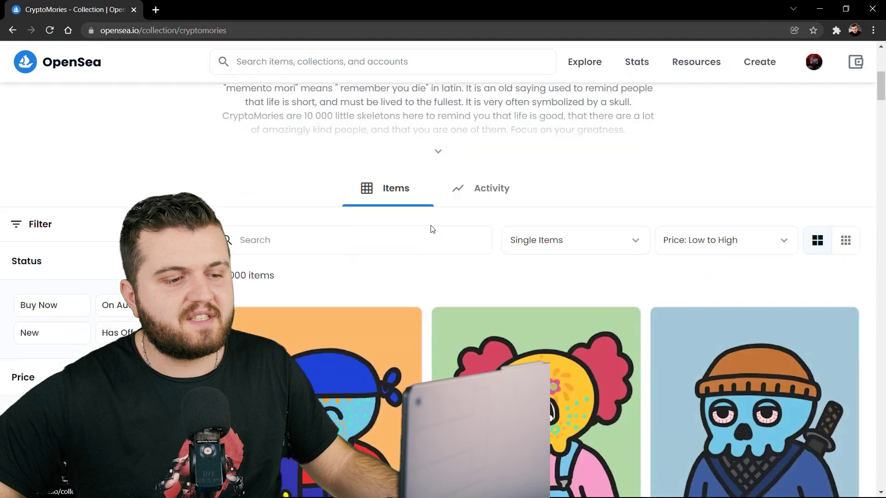
{"action": "scroll", "coordinate": [433, 212], "scroll_direction": "down", "scroll_amount": 4}
{"action": "scroll", "coordinate": [738, 244], "scroll_direction": "down", "scroll_amount": 2}
{"action": "scroll", "coordinate": [798, 251], "scroll_direction": "up", "scroll_amount": 2}
{"action": "scroll", "coordinate": [783, 252], "scroll_direction": "down", "scroll_amount": 3}
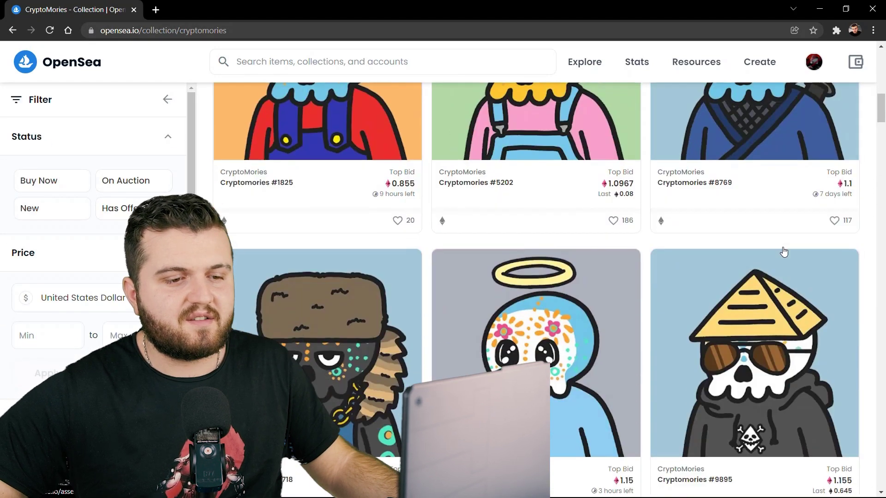
{"action": "scroll", "coordinate": [783, 251], "scroll_direction": "down", "scroll_amount": 3}
{"action": "scroll", "coordinate": [783, 251], "scroll_direction": "down", "scroll_amount": 1}
{"action": "scroll", "coordinate": [783, 252], "scroll_direction": "down", "scroll_amount": 4}
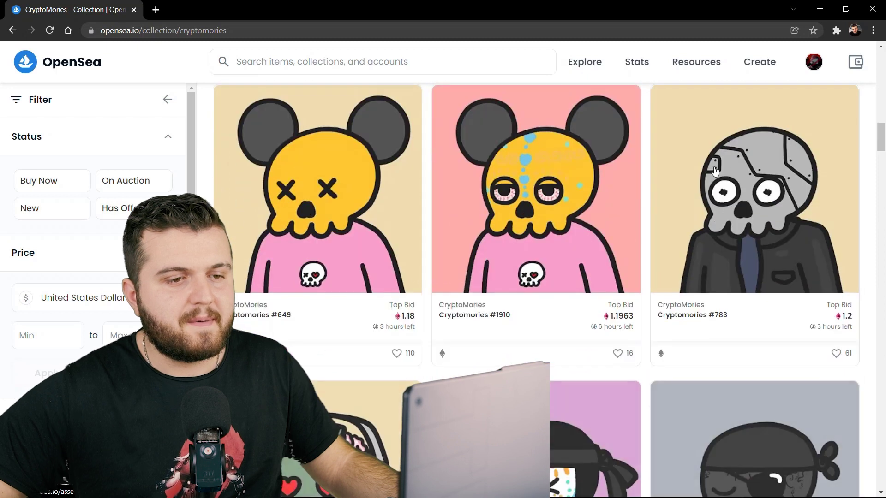
{"action": "scroll", "coordinate": [726, 259], "scroll_direction": "down", "scroll_amount": 3}
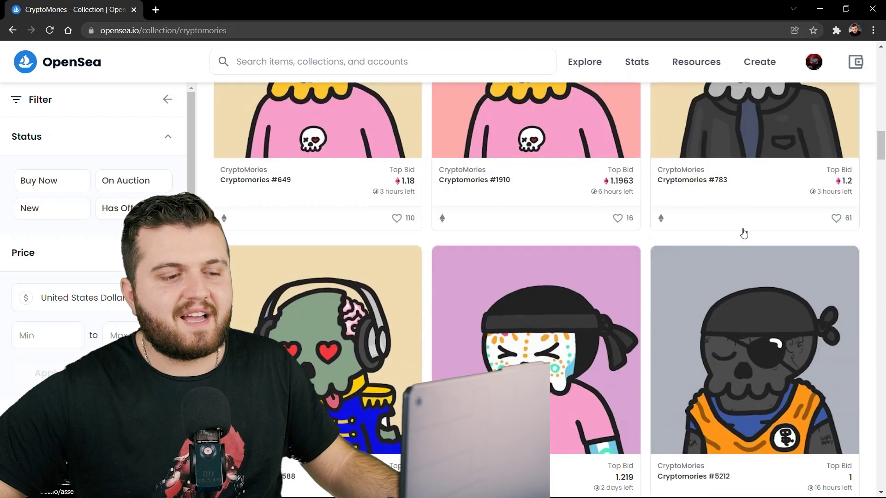
{"action": "scroll", "coordinate": [744, 231], "scroll_direction": "down", "scroll_amount": 2}
{"action": "scroll", "coordinate": [568, 250], "scroll_direction": "down", "scroll_amount": 2}
{"action": "scroll", "coordinate": [567, 249], "scroll_direction": "down", "scroll_amount": 3}
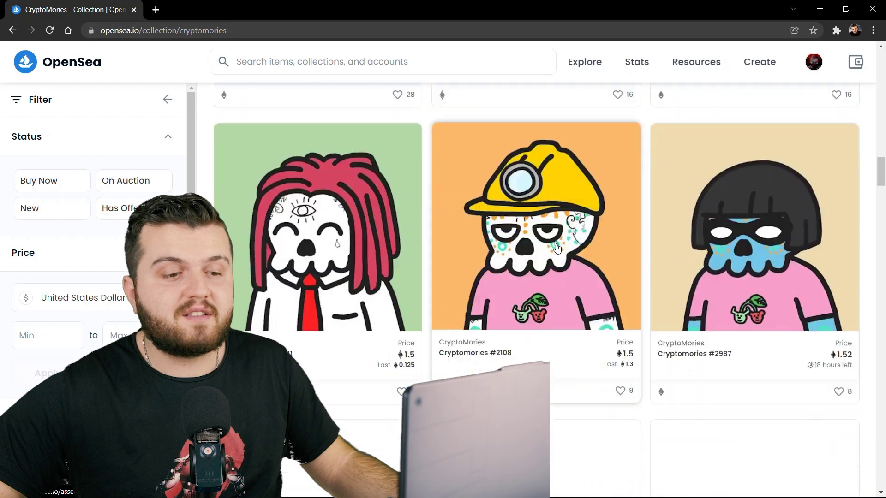
{"action": "scroll", "coordinate": [542, 202], "scroll_direction": "down", "scroll_amount": 2}
{"action": "scroll", "coordinate": [541, 202], "scroll_direction": "down", "scroll_amount": 3}
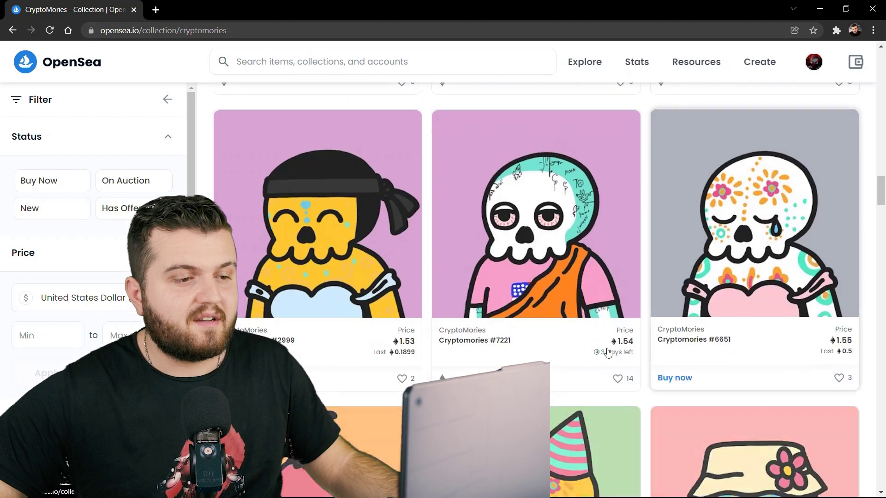
{"action": "scroll", "coordinate": [524, 255], "scroll_direction": "down", "scroll_amount": 2}
{"action": "scroll", "coordinate": [523, 255], "scroll_direction": "down", "scroll_amount": 2}
{"action": "scroll", "coordinate": [536, 268], "scroll_direction": "up", "scroll_amount": 1}
{"action": "scroll", "coordinate": [544, 277], "scroll_direction": "down", "scroll_amount": 2}
{"action": "scroll", "coordinate": [554, 289], "scroll_direction": "up", "scroll_amount": 2}
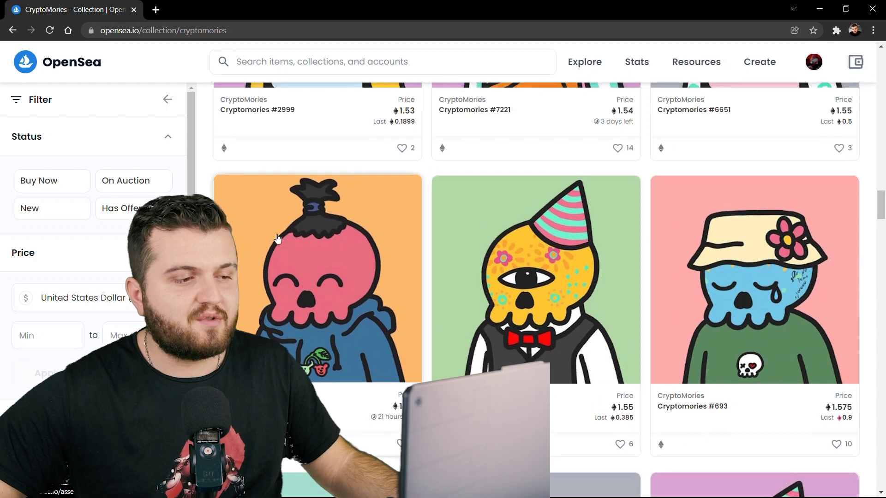
{"action": "scroll", "coordinate": [536, 319], "scroll_direction": "up", "scroll_amount": 1}
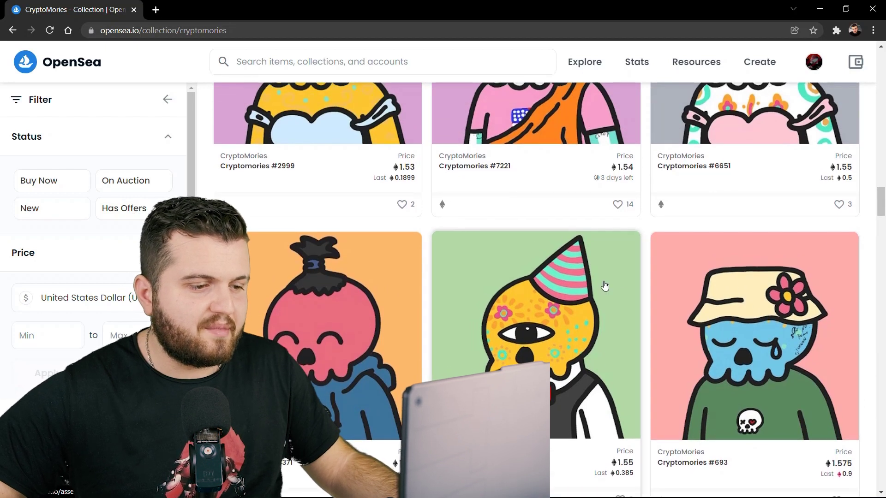
{"action": "scroll", "coordinate": [604, 286], "scroll_direction": "down", "scroll_amount": 1}
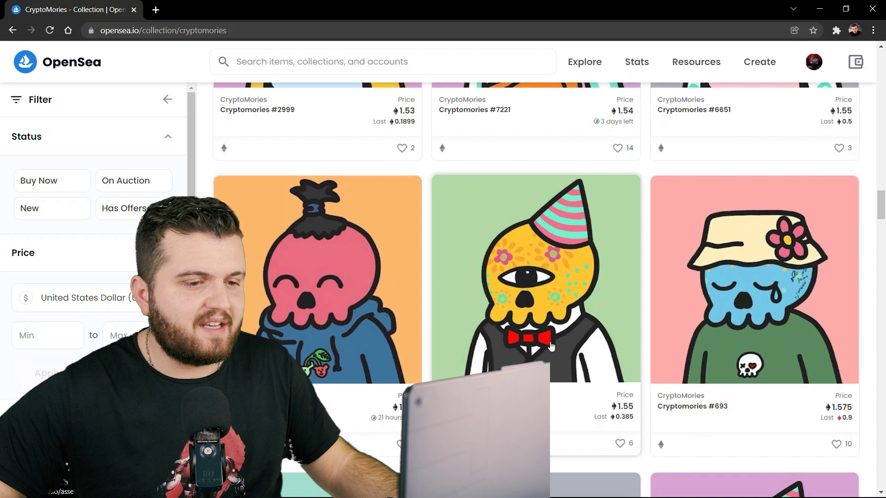
{"action": "scroll", "coordinate": [551, 346], "scroll_direction": "down", "scroll_amount": 5}
{"action": "scroll", "coordinate": [502, 299], "scroll_direction": "down", "scroll_amount": 2}
{"action": "scroll", "coordinate": [545, 293], "scroll_direction": "up", "scroll_amount": 1}
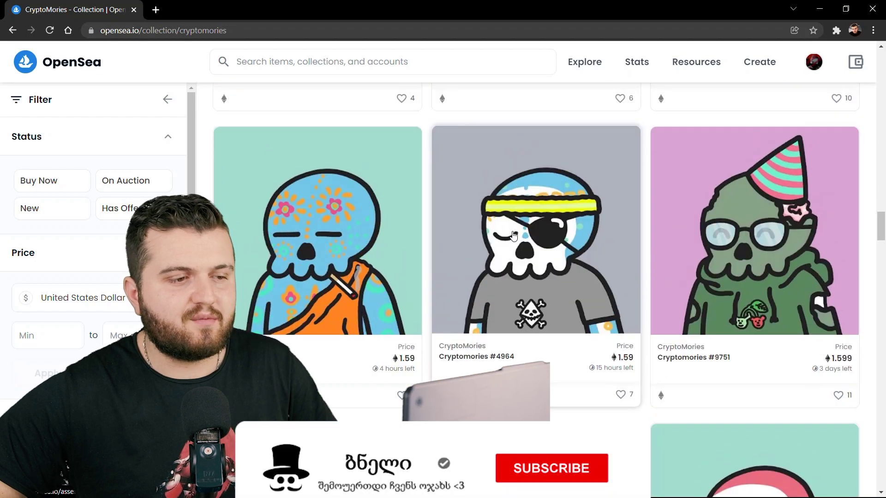
{"action": "scroll", "coordinate": [526, 267], "scroll_direction": "down", "scroll_amount": 2}
{"action": "scroll", "coordinate": [523, 257], "scroll_direction": "down", "scroll_amount": 3}
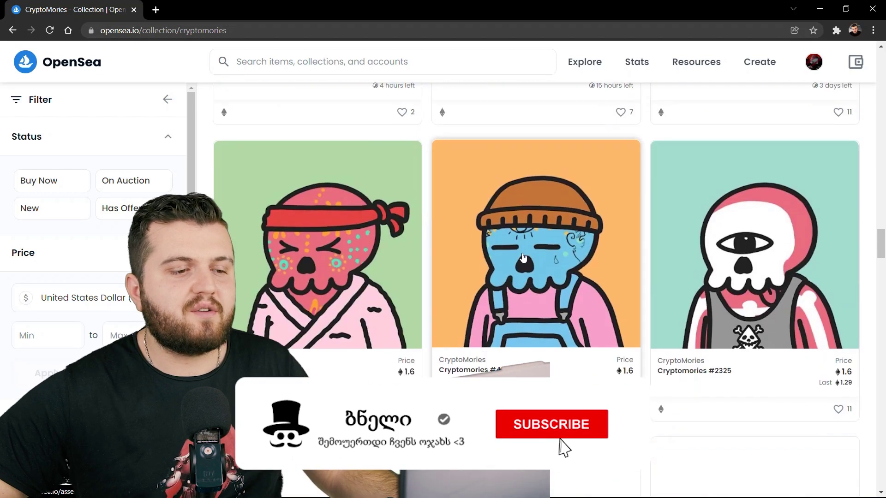
{"action": "scroll", "coordinate": [523, 258], "scroll_direction": "down", "scroll_amount": 3}
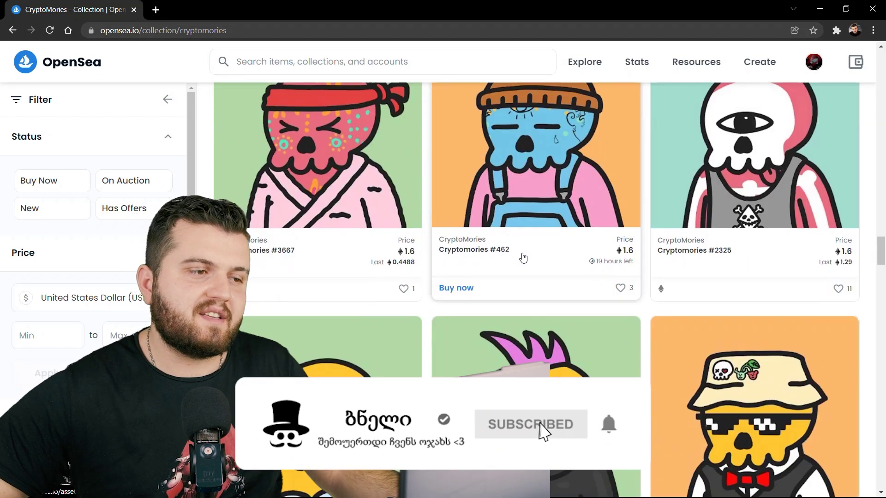
{"action": "scroll", "coordinate": [525, 258], "scroll_direction": "down", "scroll_amount": 2}
{"action": "scroll", "coordinate": [555, 289], "scroll_direction": "up", "scroll_amount": 1}
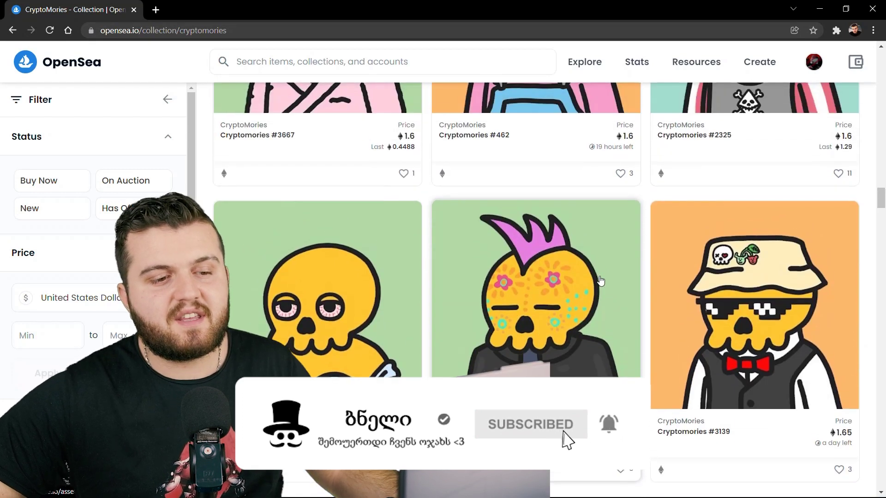
{"action": "scroll", "coordinate": [608, 271], "scroll_direction": "down", "scroll_amount": 1}
{"action": "scroll", "coordinate": [608, 271], "scroll_direction": "down", "scroll_amount": 2}
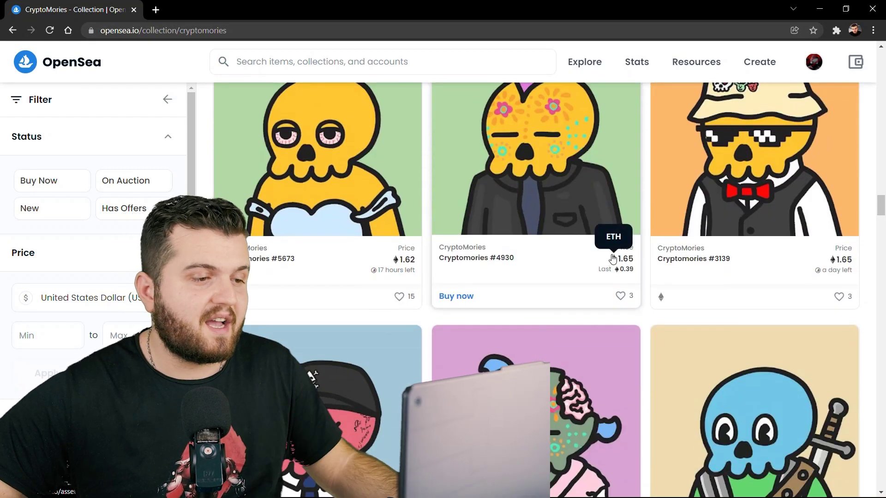
{"action": "scroll", "coordinate": [594, 305], "scroll_direction": "up", "scroll_amount": 4}
{"action": "scroll", "coordinate": [594, 305], "scroll_direction": "up", "scroll_amount": 5}
{"action": "scroll", "coordinate": [594, 305], "scroll_direction": "up", "scroll_amount": 5}
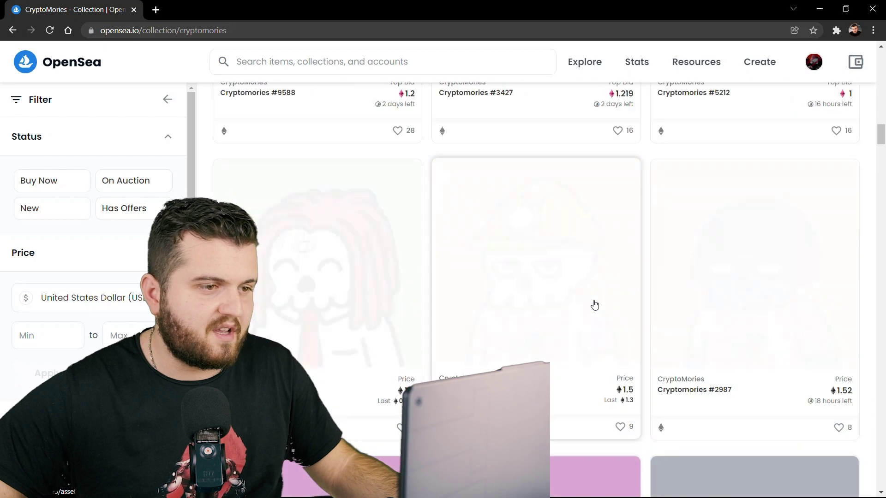
{"action": "scroll", "coordinate": [594, 305], "scroll_direction": "up", "scroll_amount": 5}
{"action": "scroll", "coordinate": [594, 305], "scroll_direction": "up", "scroll_amount": 7}
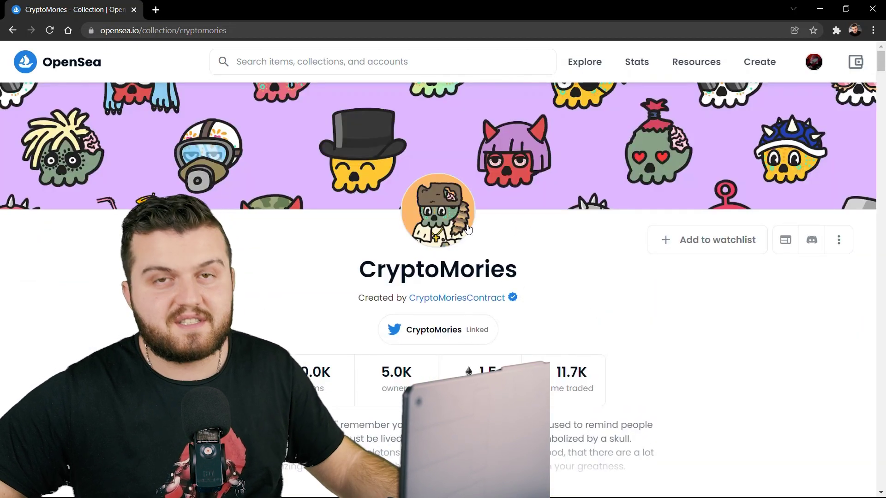
- Scroll the CryptoMories grid down to Cryptomories #5509 and #2827, priced 1.7 ETH each
{"action": "scroll", "coordinate": [443, 217], "scroll_direction": "down", "scroll_amount": 2}
{"action": "scroll", "coordinate": [461, 226], "scroll_direction": "down", "scroll_amount": 3}
{"action": "scroll", "coordinate": [469, 231], "scroll_direction": "down", "scroll_amount": 5}
{"action": "scroll", "coordinate": [473, 231], "scroll_direction": "down", "scroll_amount": 5}
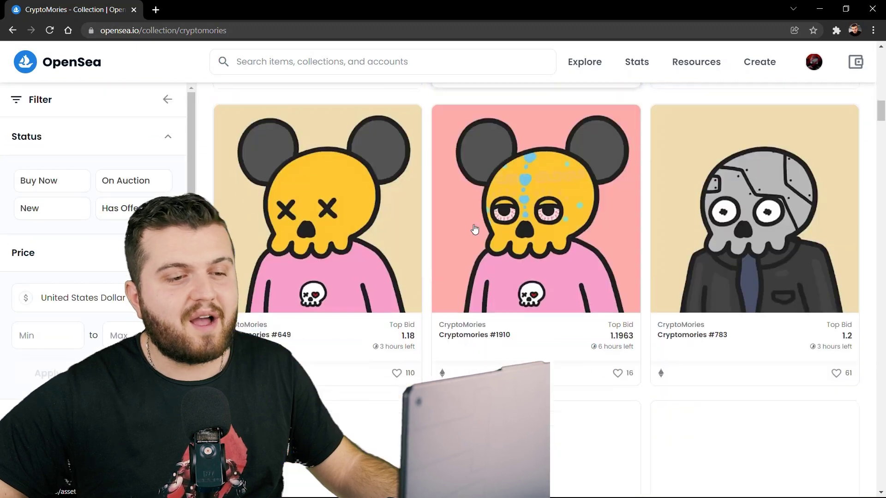
{"action": "scroll", "coordinate": [473, 231], "scroll_direction": "down", "scroll_amount": 5}
{"action": "scroll", "coordinate": [461, 249], "scroll_direction": "down", "scroll_amount": 5}
{"action": "scroll", "coordinate": [456, 261], "scroll_direction": "down", "scroll_amount": 5}
{"action": "scroll", "coordinate": [456, 261], "scroll_direction": "down", "scroll_amount": 5}
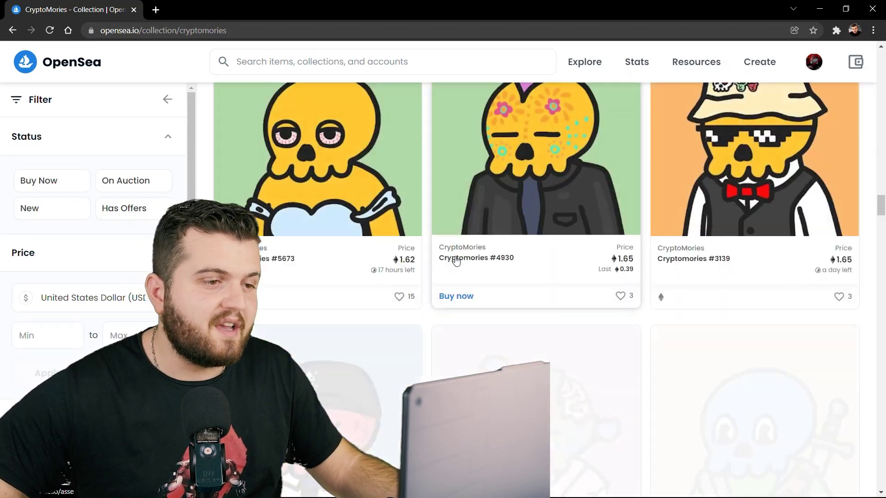
{"action": "scroll", "coordinate": [455, 260], "scroll_direction": "down", "scroll_amount": 5}
{"action": "scroll", "coordinate": [456, 261], "scroll_direction": "down", "scroll_amount": 5}
{"action": "scroll", "coordinate": [456, 261], "scroll_direction": "down", "scroll_amount": 5}
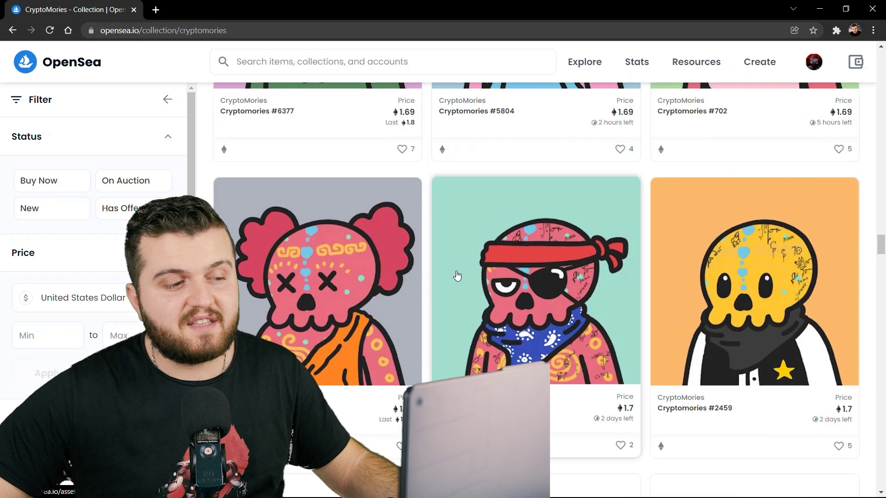
{"action": "scroll", "coordinate": [457, 276], "scroll_direction": "down", "scroll_amount": 3}
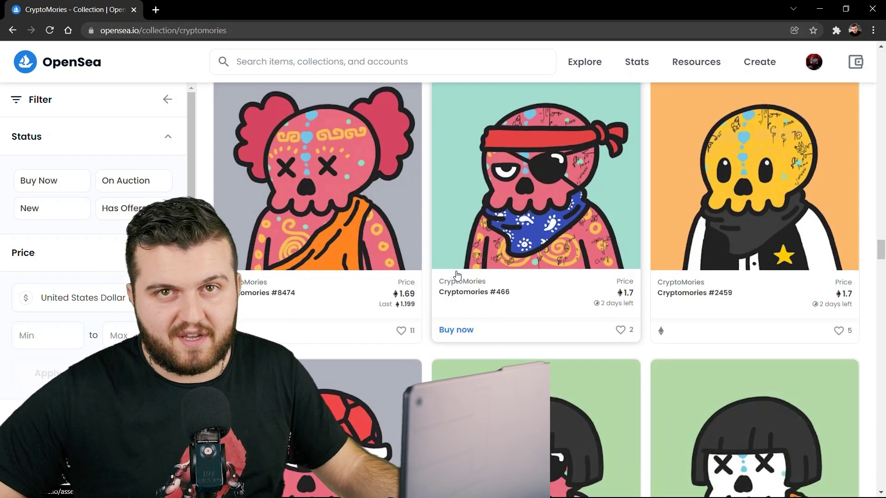
{"action": "scroll", "coordinate": [456, 275], "scroll_direction": "down", "scroll_amount": 4}
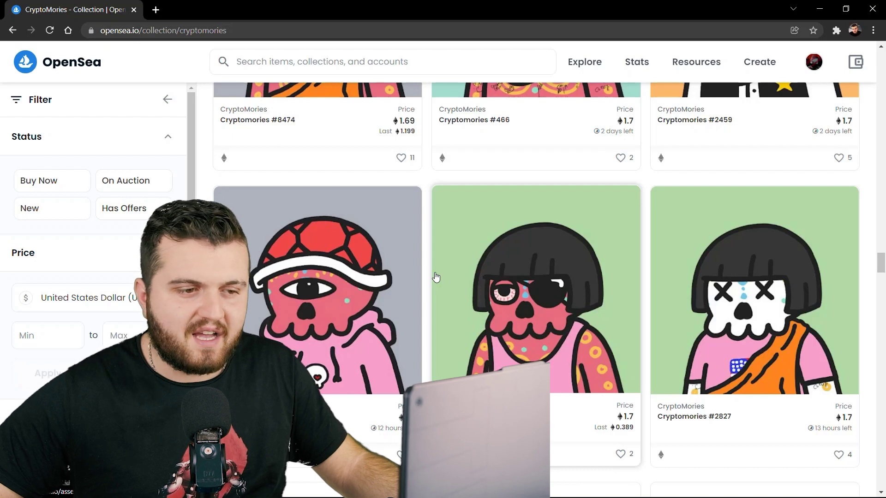
{"action": "scroll", "coordinate": [810, 195], "scroll_direction": "down", "scroll_amount": 4}
{"action": "scroll", "coordinate": [810, 195], "scroll_direction": "up", "scroll_amount": 3}
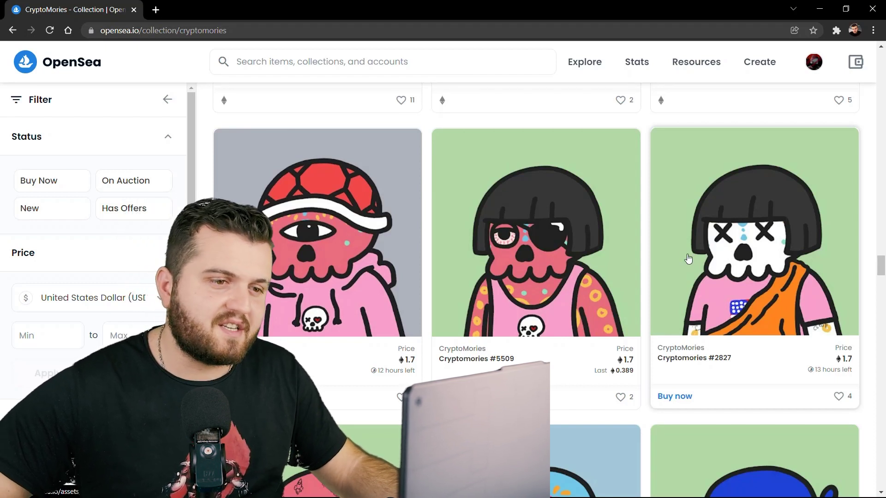
- Scroll back up the CryptoMories grid to revisit the earlier NFT rows
{"action": "scroll", "coordinate": [727, 248], "scroll_direction": "up", "scroll_amount": 3}
{"action": "scroll", "coordinate": [632, 271], "scroll_direction": "up", "scroll_amount": 5}
{"action": "scroll", "coordinate": [630, 266], "scroll_direction": "up", "scroll_amount": 5}
{"action": "scroll", "coordinate": [630, 267], "scroll_direction": "up", "scroll_amount": 3}
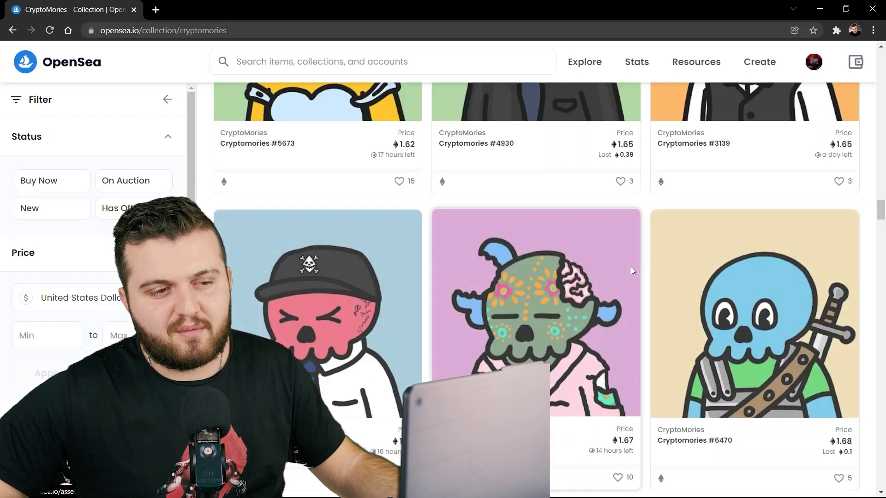
{"action": "scroll", "coordinate": [630, 267], "scroll_direction": "up", "scroll_amount": 3}
{"action": "scroll", "coordinate": [631, 269], "scroll_direction": "up", "scroll_amount": 3}
{"action": "scroll", "coordinate": [632, 270], "scroll_direction": "up", "scroll_amount": 5}
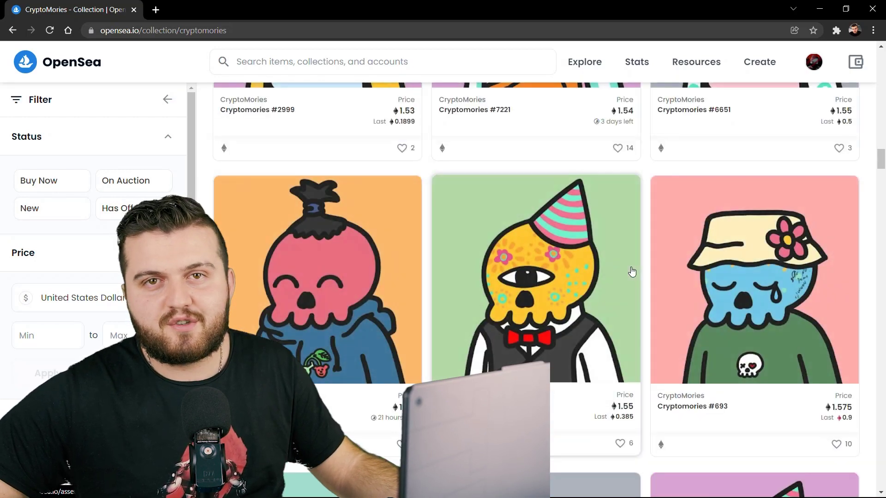
- Scroll far down the grid to the 1.9 ETH skulls #3199, #2975 and #8602
{"action": "scroll", "coordinate": [632, 271], "scroll_direction": "down", "scroll_amount": 5}
{"action": "scroll", "coordinate": [632, 271], "scroll_direction": "down", "scroll_amount": 3}
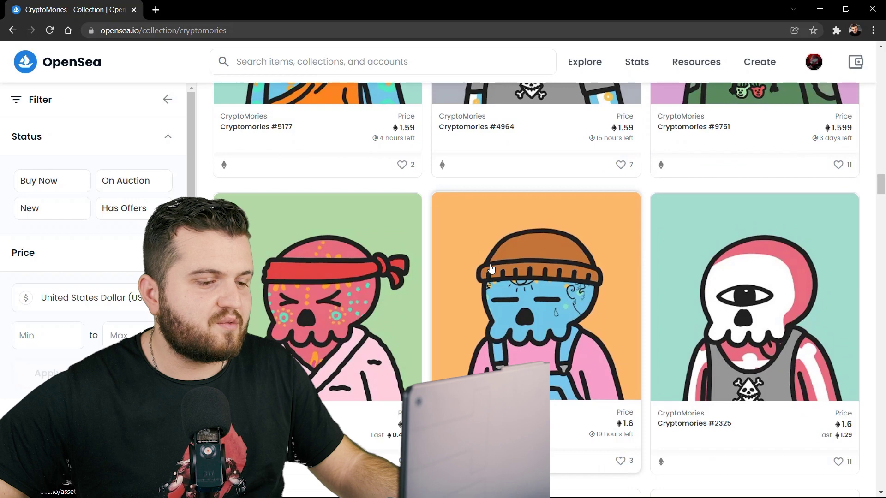
{"action": "scroll", "coordinate": [627, 312], "scroll_direction": "down", "scroll_amount": 6}
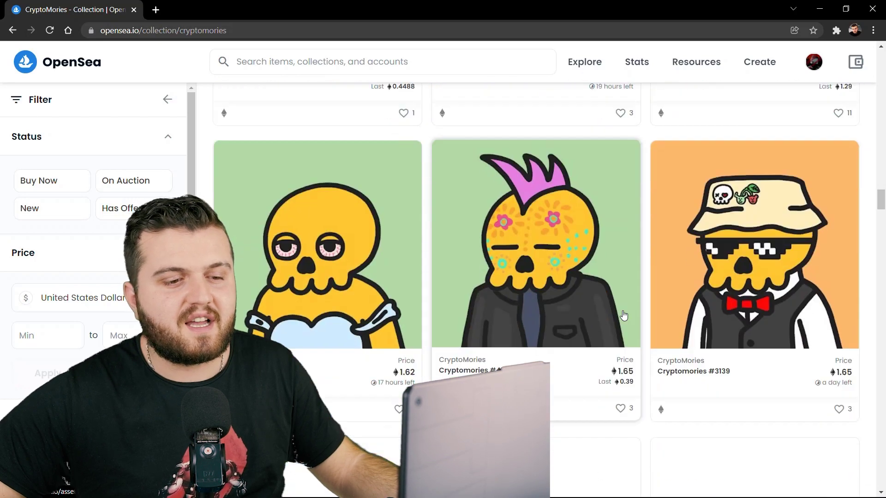
{"action": "scroll", "coordinate": [624, 315], "scroll_direction": "down", "scroll_amount": 4}
{"action": "scroll", "coordinate": [628, 309], "scroll_direction": "down", "scroll_amount": 6}
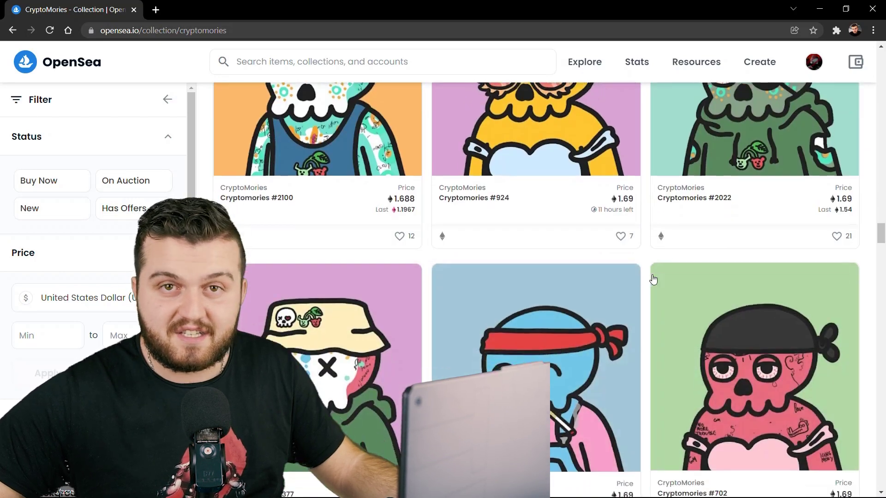
{"action": "scroll", "coordinate": [635, 295], "scroll_direction": "down", "scroll_amount": 5}
{"action": "scroll", "coordinate": [635, 295], "scroll_direction": "down", "scroll_amount": 5}
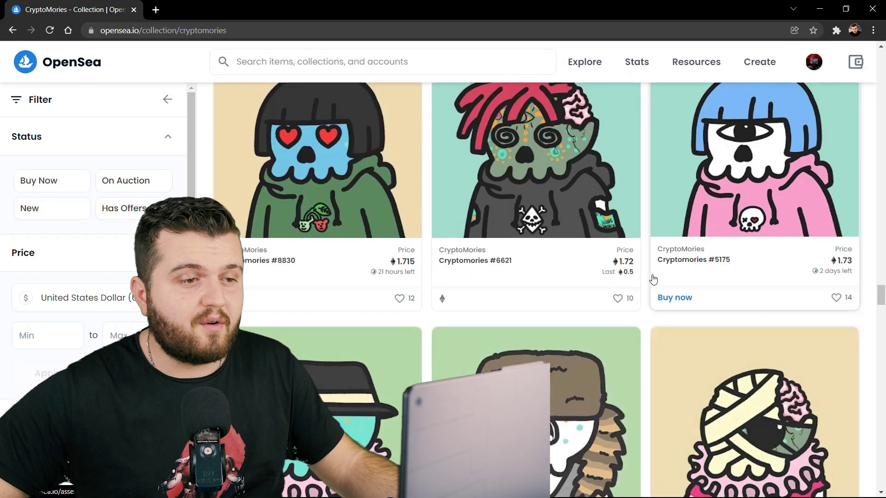
{"action": "scroll", "coordinate": [653, 279], "scroll_direction": "down", "scroll_amount": 5}
{"action": "scroll", "coordinate": [653, 279], "scroll_direction": "down", "scroll_amount": 5}
{"action": "scroll", "coordinate": [652, 279], "scroll_direction": "down", "scroll_amount": 5}
{"action": "scroll", "coordinate": [653, 279], "scroll_direction": "down", "scroll_amount": 4}
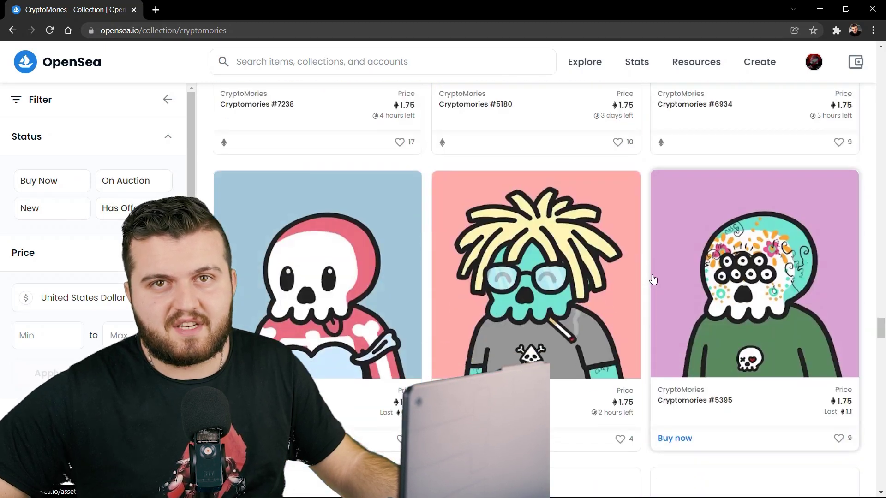
{"action": "scroll", "coordinate": [653, 279], "scroll_direction": "down", "scroll_amount": 3}
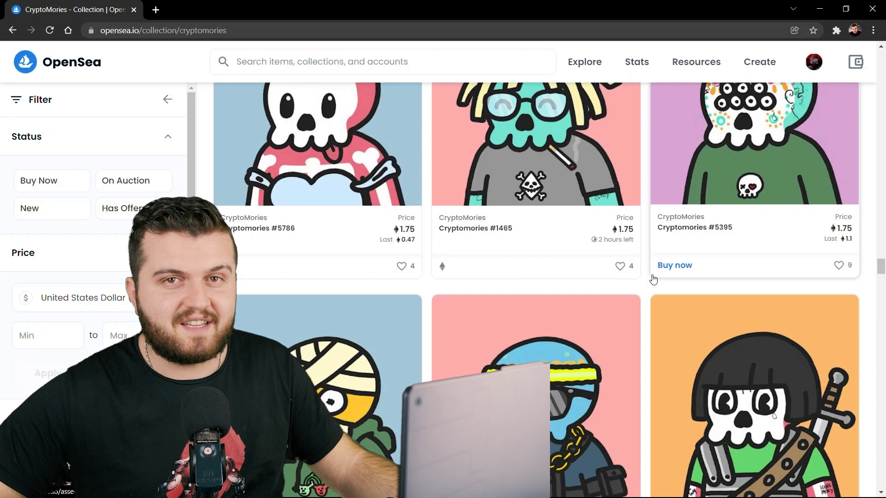
{"action": "scroll", "coordinate": [653, 279], "scroll_direction": "down", "scroll_amount": 5}
{"action": "scroll", "coordinate": [650, 277], "scroll_direction": "down", "scroll_amount": 5}
{"action": "scroll", "coordinate": [645, 268], "scroll_direction": "down", "scroll_amount": 2}
{"action": "scroll", "coordinate": [645, 268], "scroll_direction": "down", "scroll_amount": 2}
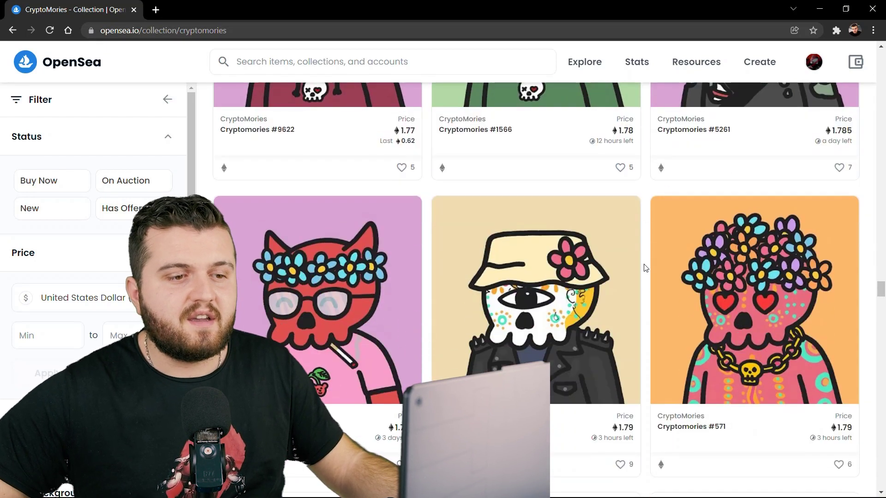
{"action": "scroll", "coordinate": [645, 268], "scroll_direction": "down", "scroll_amount": 3}
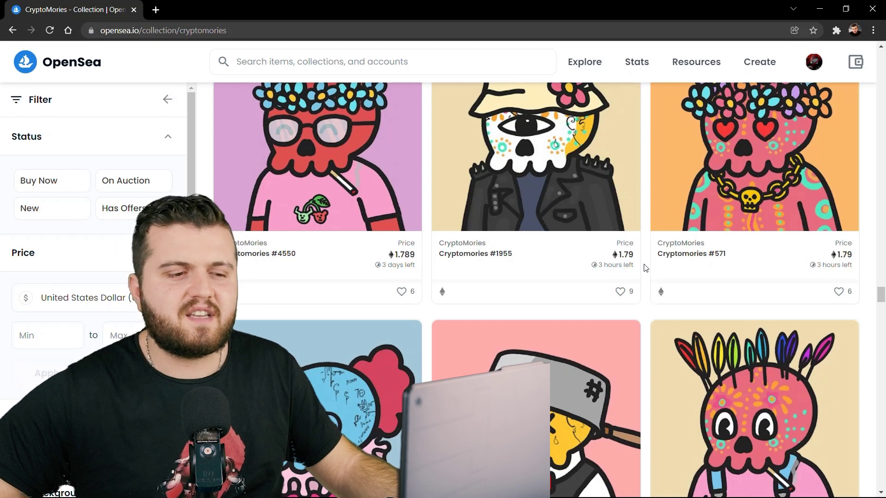
{"action": "scroll", "coordinate": [645, 268], "scroll_direction": "down", "scroll_amount": 3}
{"action": "scroll", "coordinate": [645, 268], "scroll_direction": "down", "scroll_amount": 4}
{"action": "scroll", "coordinate": [645, 268], "scroll_direction": "down", "scroll_amount": 4}
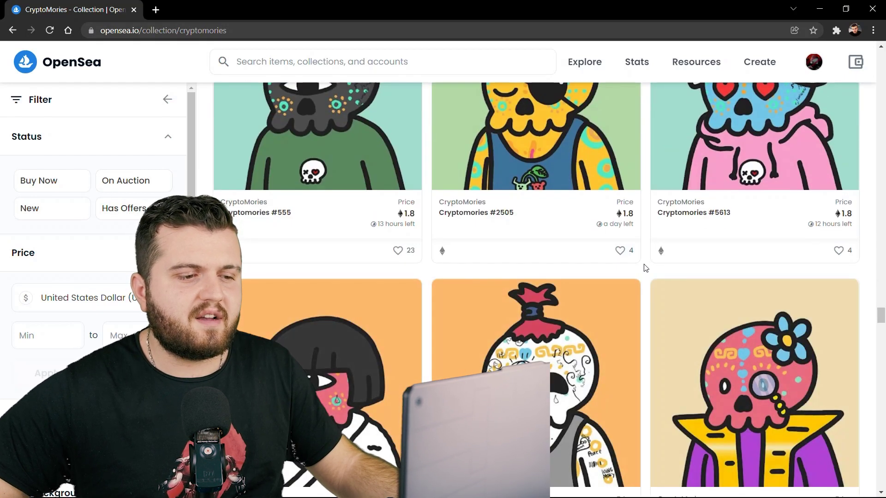
{"action": "scroll", "coordinate": [645, 268], "scroll_direction": "down", "scroll_amount": 4}
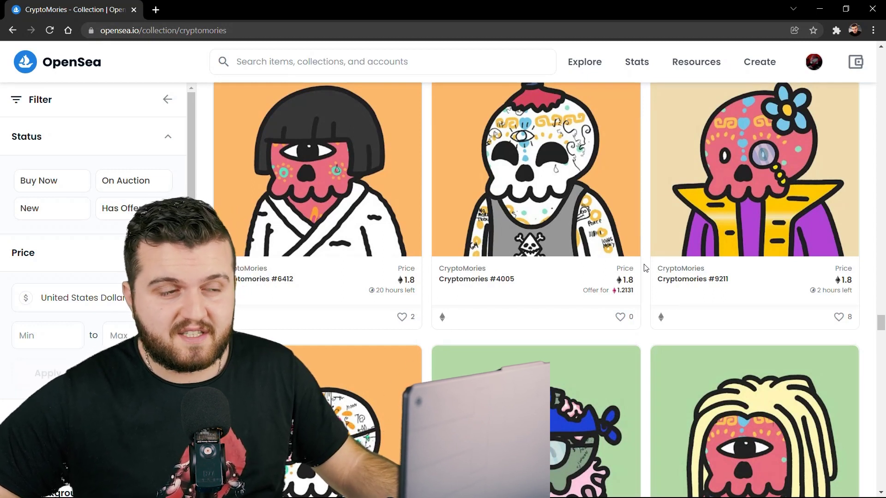
{"action": "scroll", "coordinate": [642, 267], "scroll_direction": "up", "scroll_amount": 5}
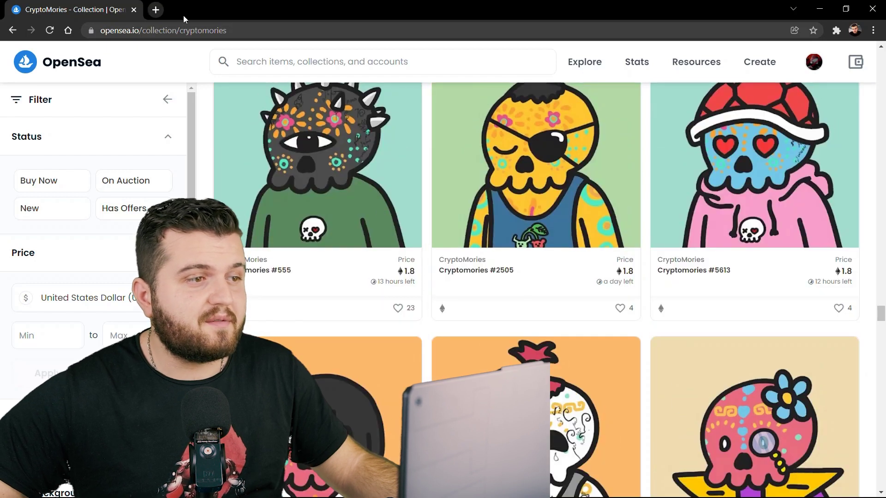
{"action": "scroll", "coordinate": [501, 235], "scroll_direction": "down", "scroll_amount": 5}
{"action": "scroll", "coordinate": [502, 234], "scroll_direction": "down", "scroll_amount": 5}
{"action": "scroll", "coordinate": [501, 235], "scroll_direction": "down", "scroll_amount": 5}
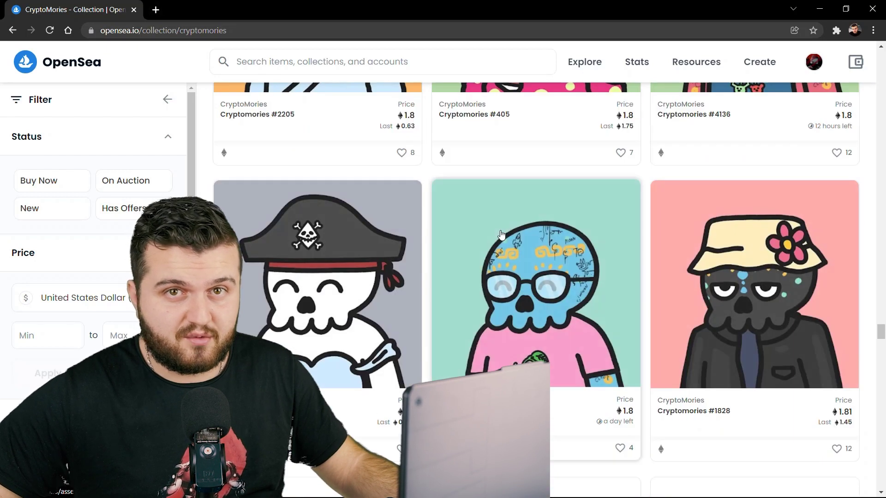
{"action": "scroll", "coordinate": [501, 235], "scroll_direction": "down", "scroll_amount": 5}
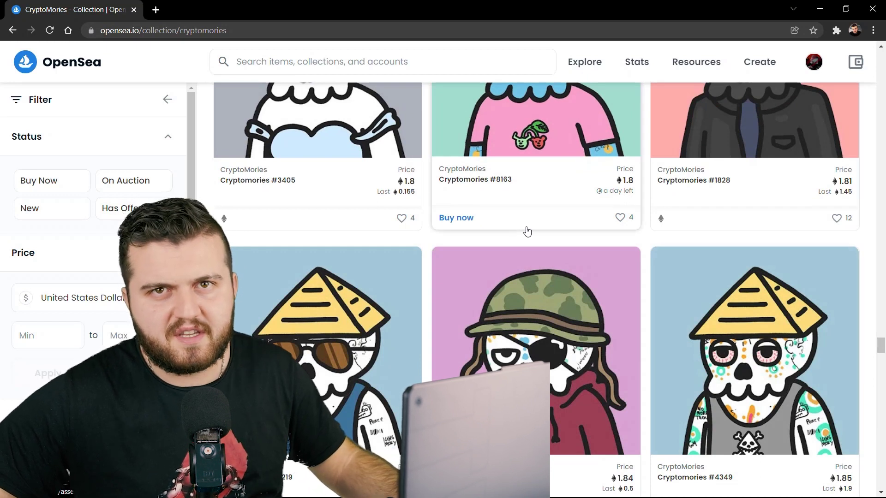
{"action": "scroll", "coordinate": [527, 231], "scroll_direction": "down", "scroll_amount": 5}
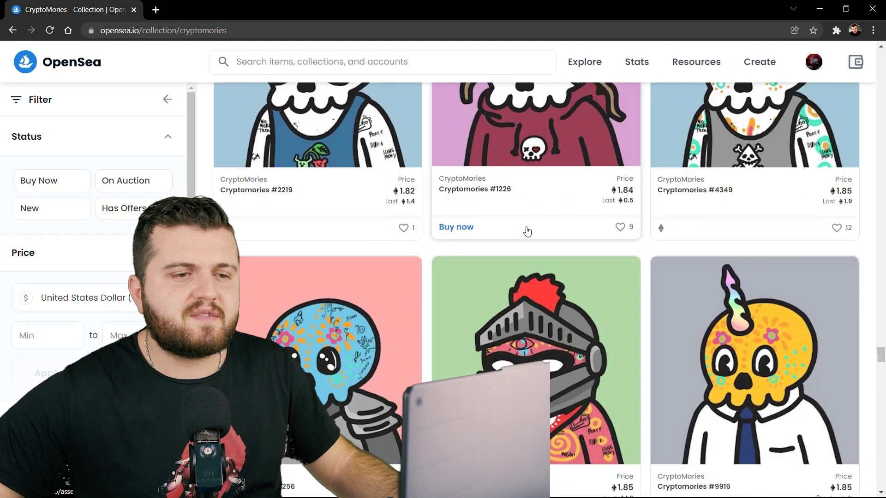
{"action": "scroll", "coordinate": [528, 231], "scroll_direction": "down", "scroll_amount": 5}
{"action": "scroll", "coordinate": [527, 230], "scroll_direction": "down", "scroll_amount": 5}
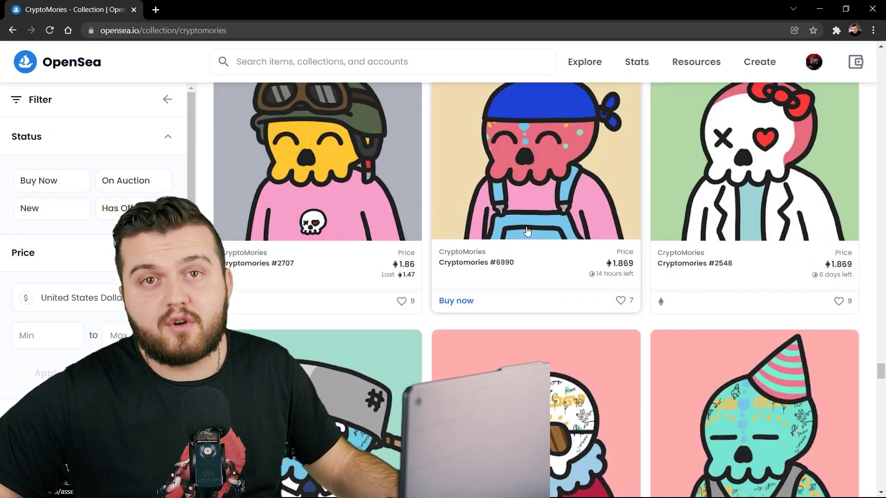
{"action": "scroll", "coordinate": [527, 231], "scroll_direction": "down", "scroll_amount": 5}
{"action": "scroll", "coordinate": [528, 229], "scroll_direction": "down", "scroll_amount": 5}
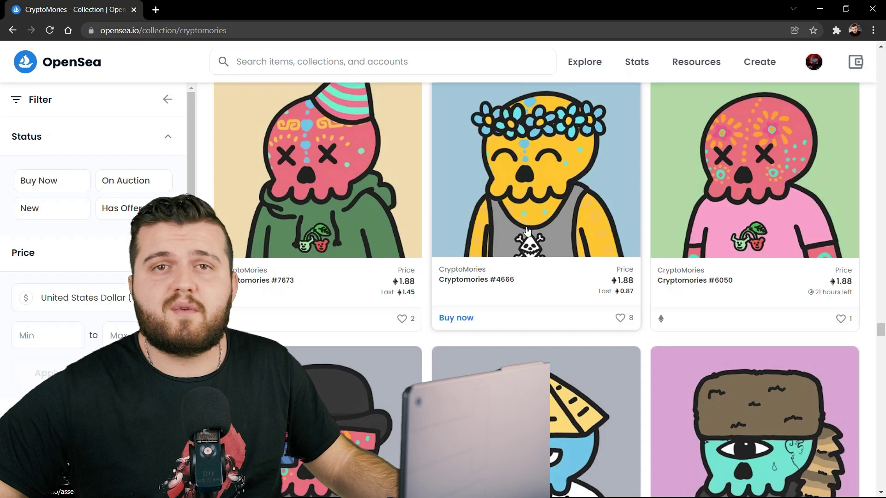
{"action": "scroll", "coordinate": [527, 230], "scroll_direction": "down", "scroll_amount": 3}
{"action": "scroll", "coordinate": [527, 230], "scroll_direction": "down", "scroll_amount": 2}
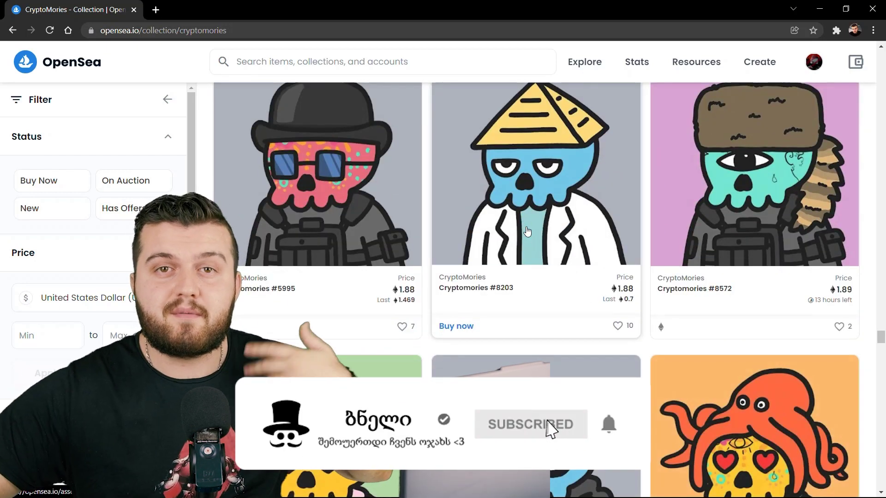
{"action": "scroll", "coordinate": [527, 231], "scroll_direction": "down", "scroll_amount": 3}
{"action": "scroll", "coordinate": [527, 231], "scroll_direction": "down", "scroll_amount": 4}
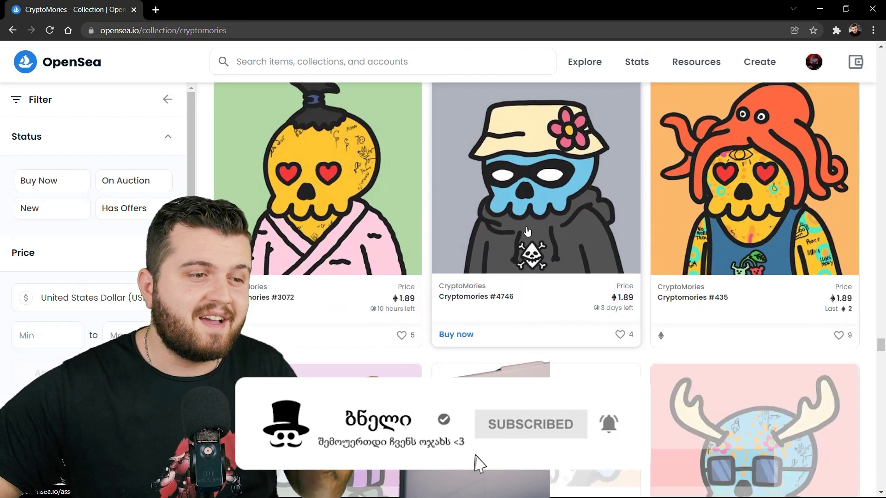
{"action": "scroll", "coordinate": [630, 223], "scroll_direction": "down", "scroll_amount": 3}
{"action": "scroll", "coordinate": [630, 223], "scroll_direction": "down", "scroll_amount": 2}
{"action": "scroll", "coordinate": [646, 231], "scroll_direction": "down", "scroll_amount": 2}
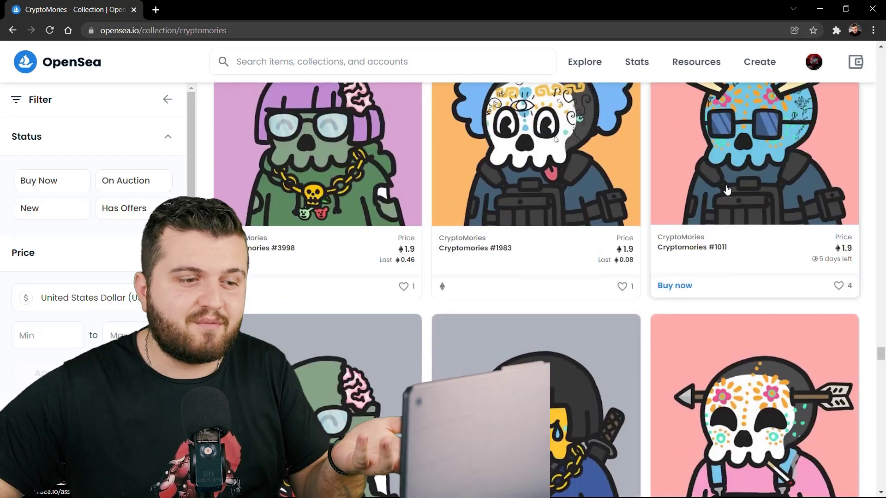
{"action": "scroll", "coordinate": [660, 240], "scroll_direction": "down", "scroll_amount": 4}
{"action": "scroll", "coordinate": [660, 240], "scroll_direction": "down", "scroll_amount": 5}
{"action": "scroll", "coordinate": [652, 240], "scroll_direction": "down", "scroll_amount": 3}
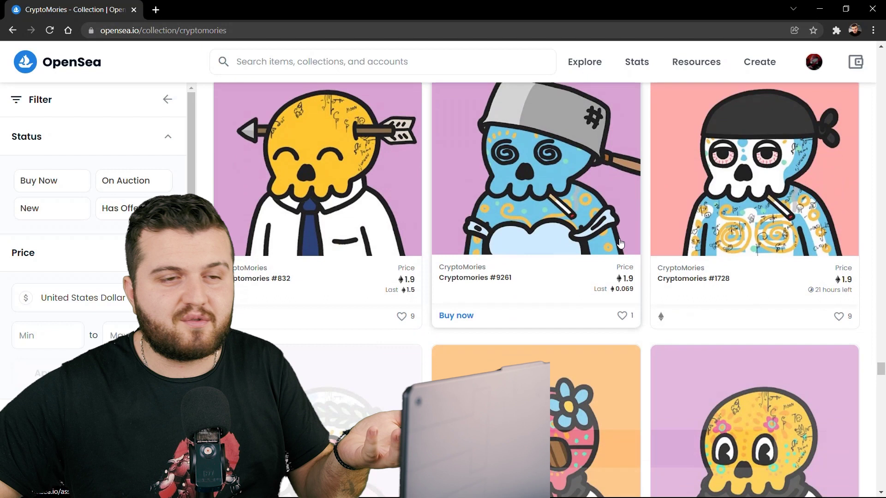
{"action": "scroll", "coordinate": [619, 243], "scroll_direction": "down", "scroll_amount": 5}
{"action": "scroll", "coordinate": [620, 243], "scroll_direction": "down", "scroll_amount": 1}
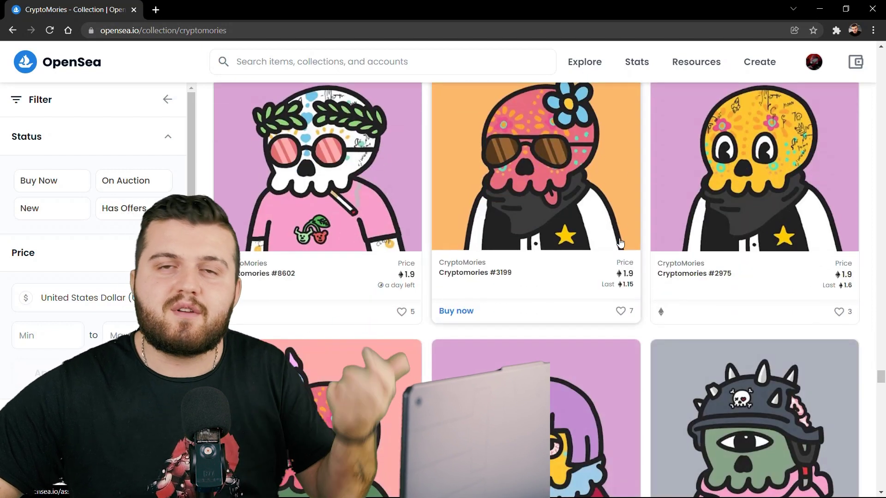